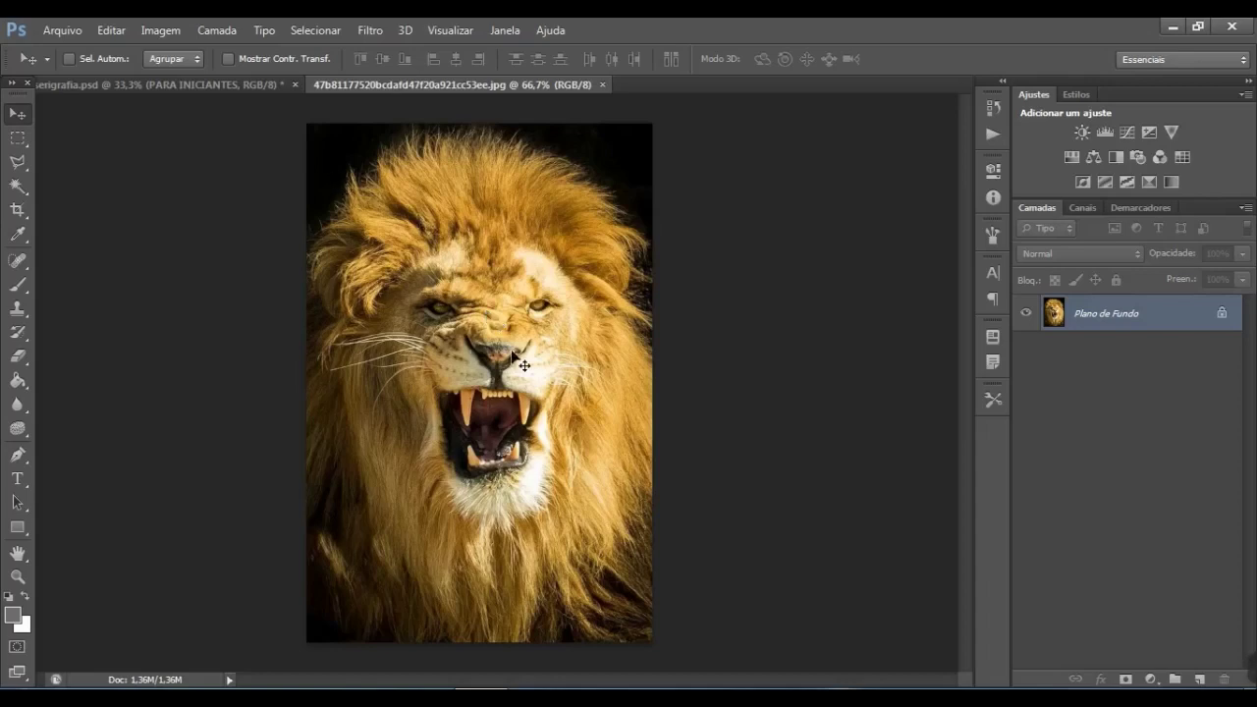
Unlock the background as Camada 0 and confirm the image size is 564 × 845 px at 72 ppi
double_click(1178, 318)
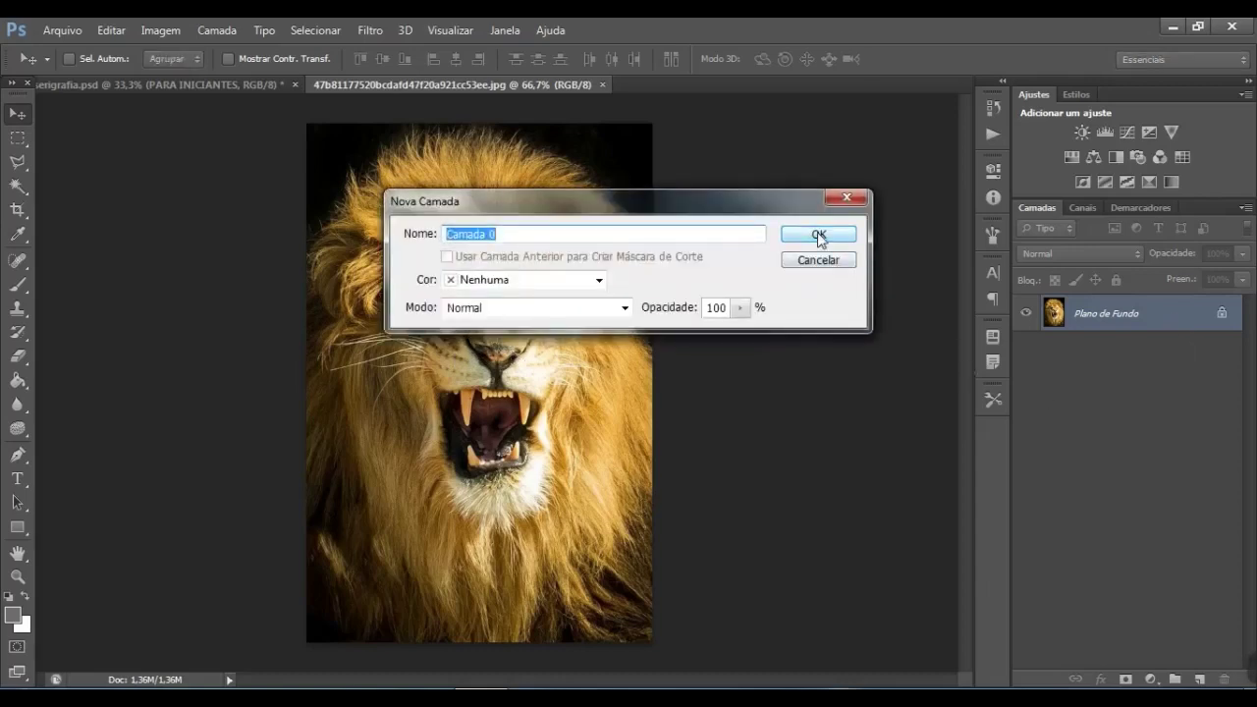
left_click(818, 236)
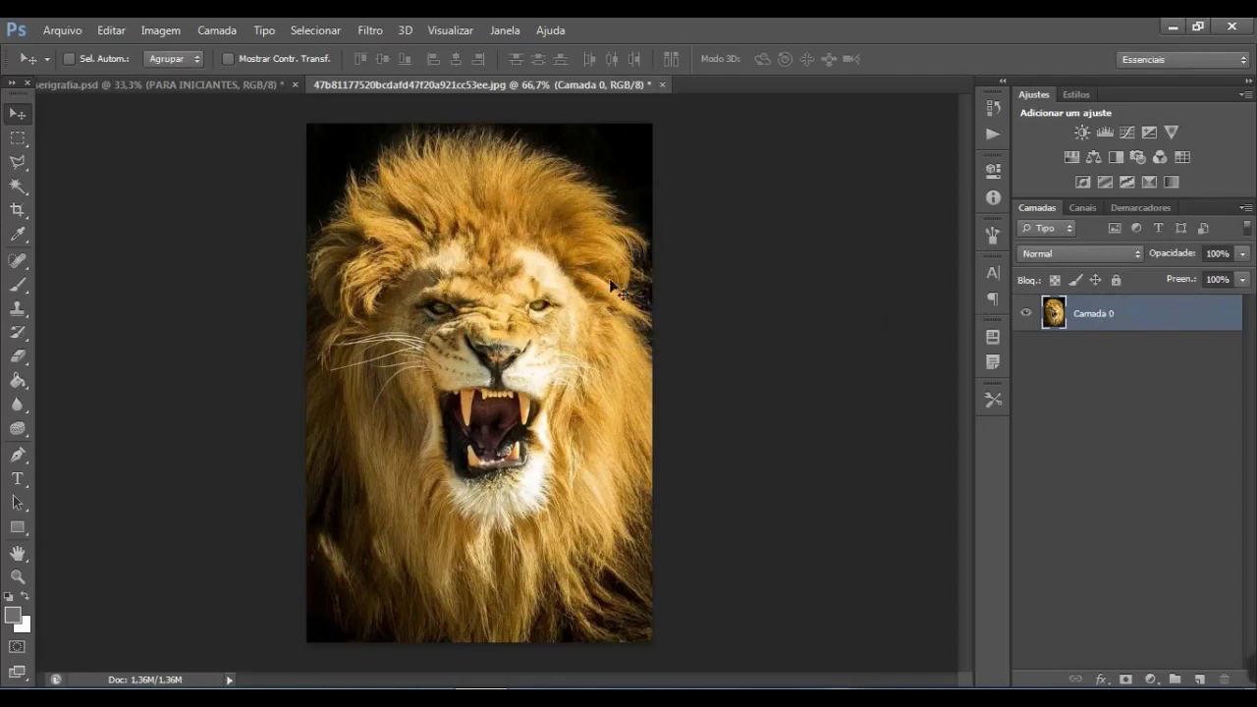
key("ctrl+alt+i")
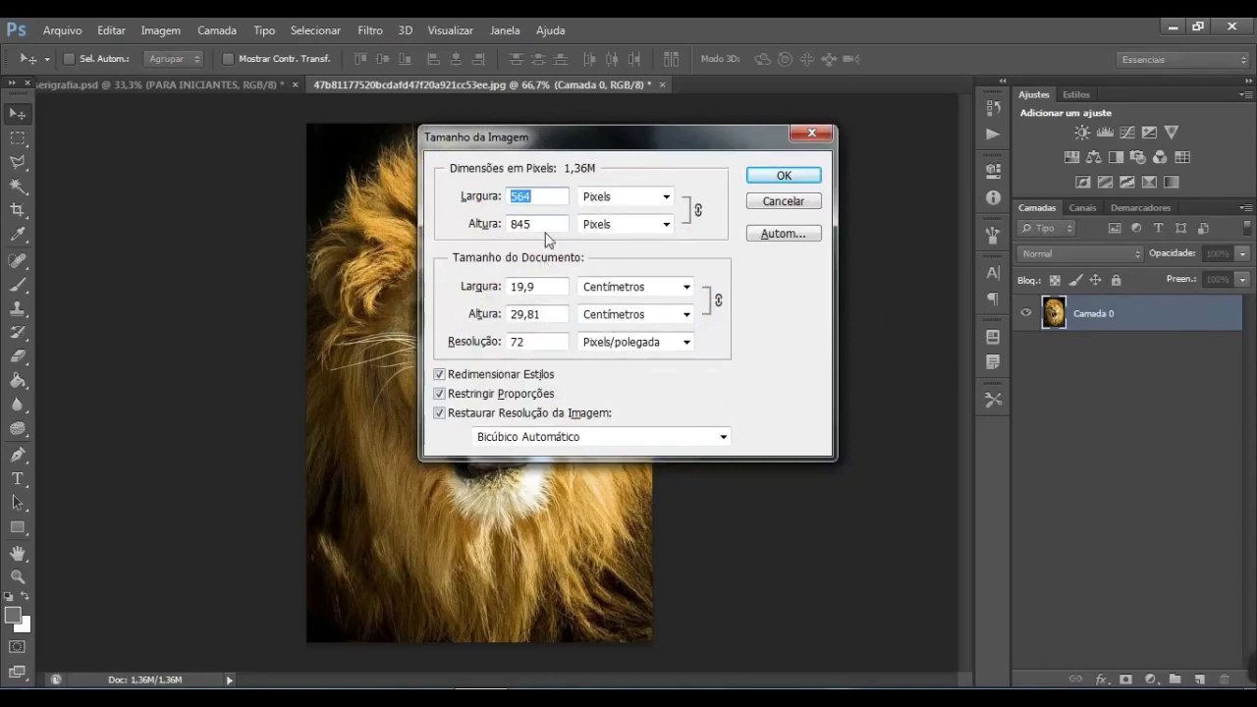
left_click(799, 175)
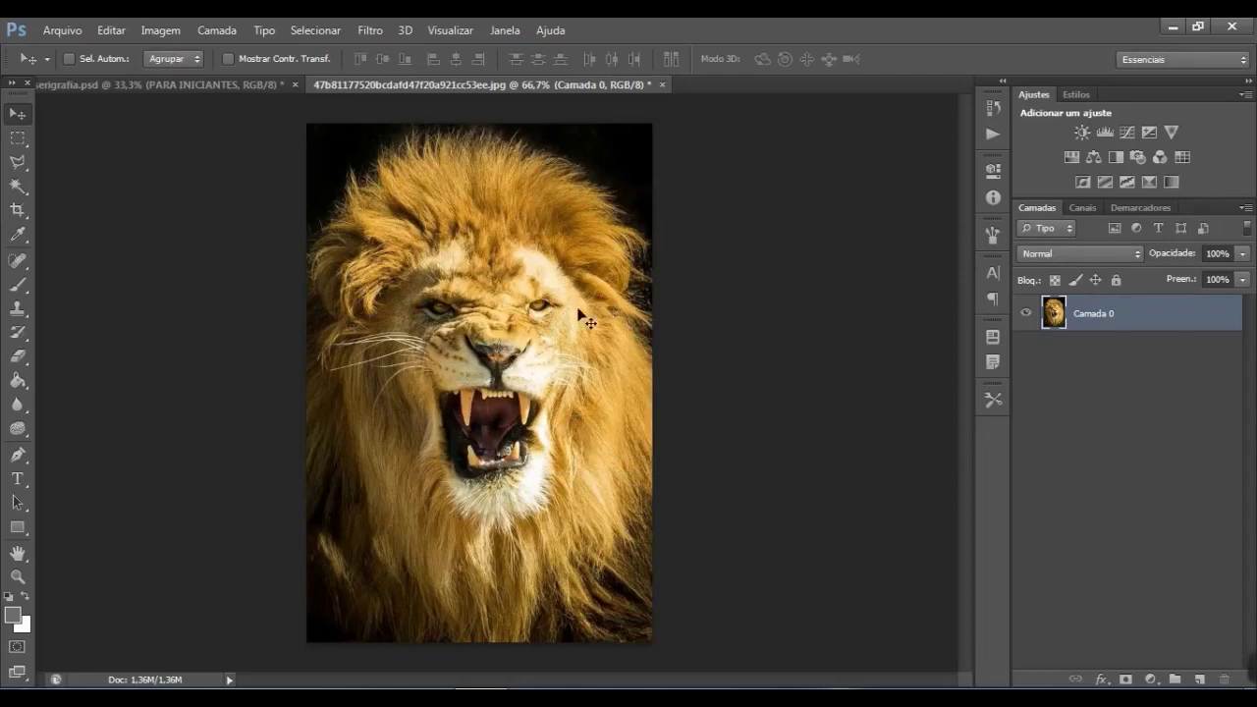
left_click(69, 29)
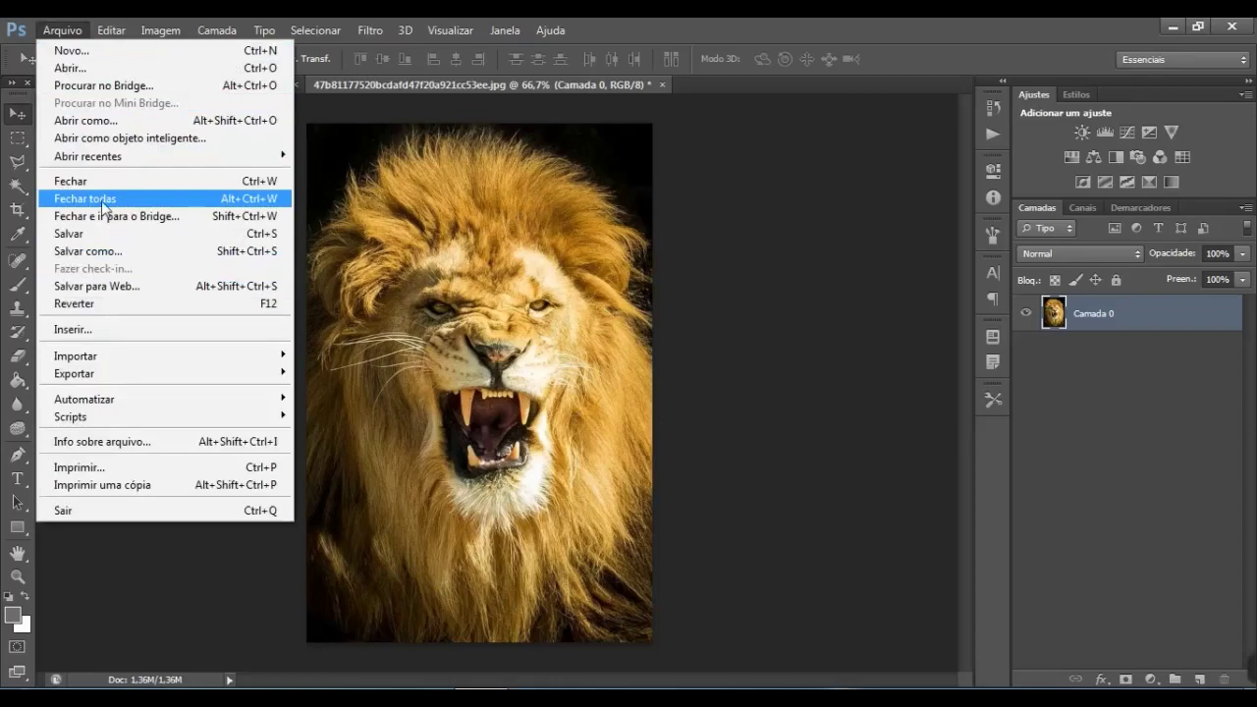
Place the borda aula frame image and stretch it over the entire lion photo
left_click(83, 330)
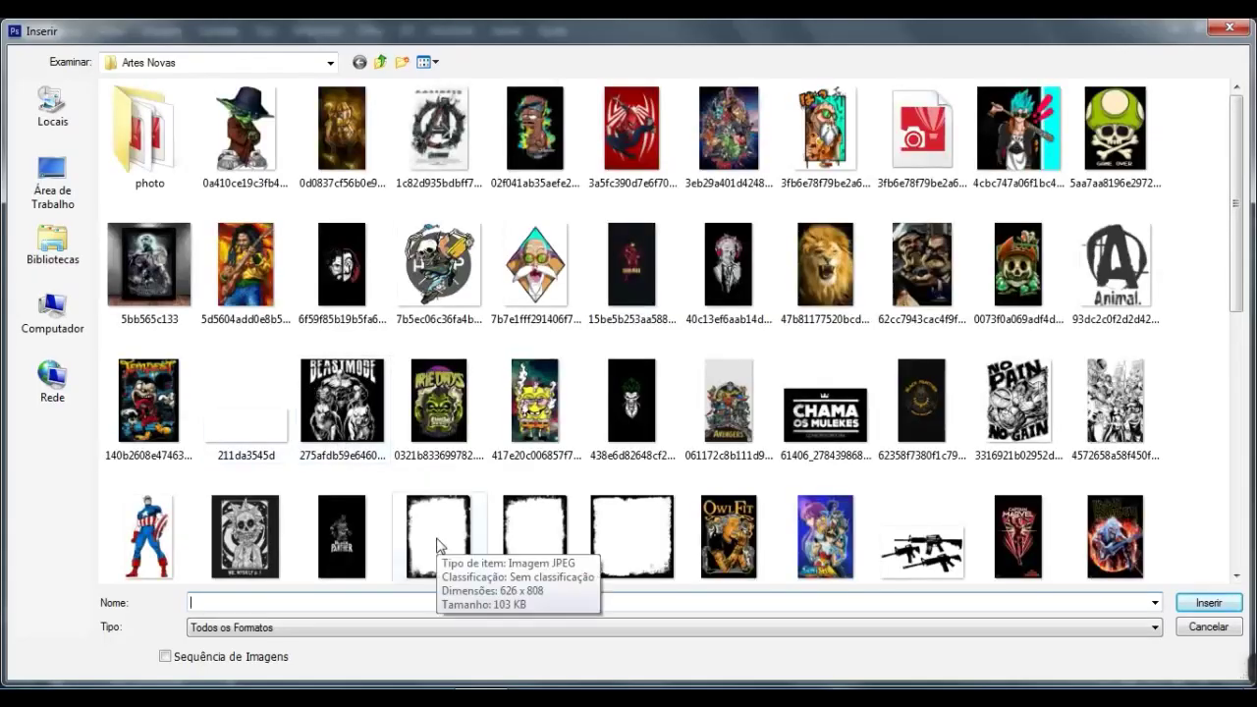
left_click(525, 545)
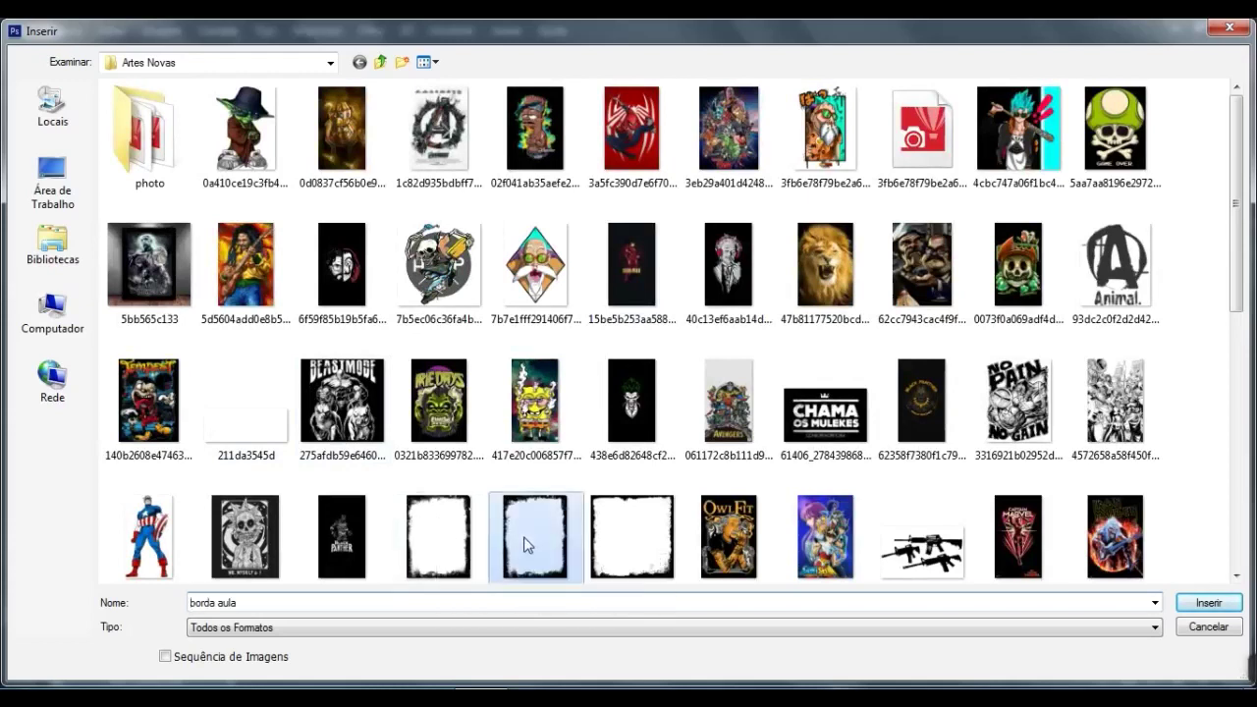
left_click(1211, 610)
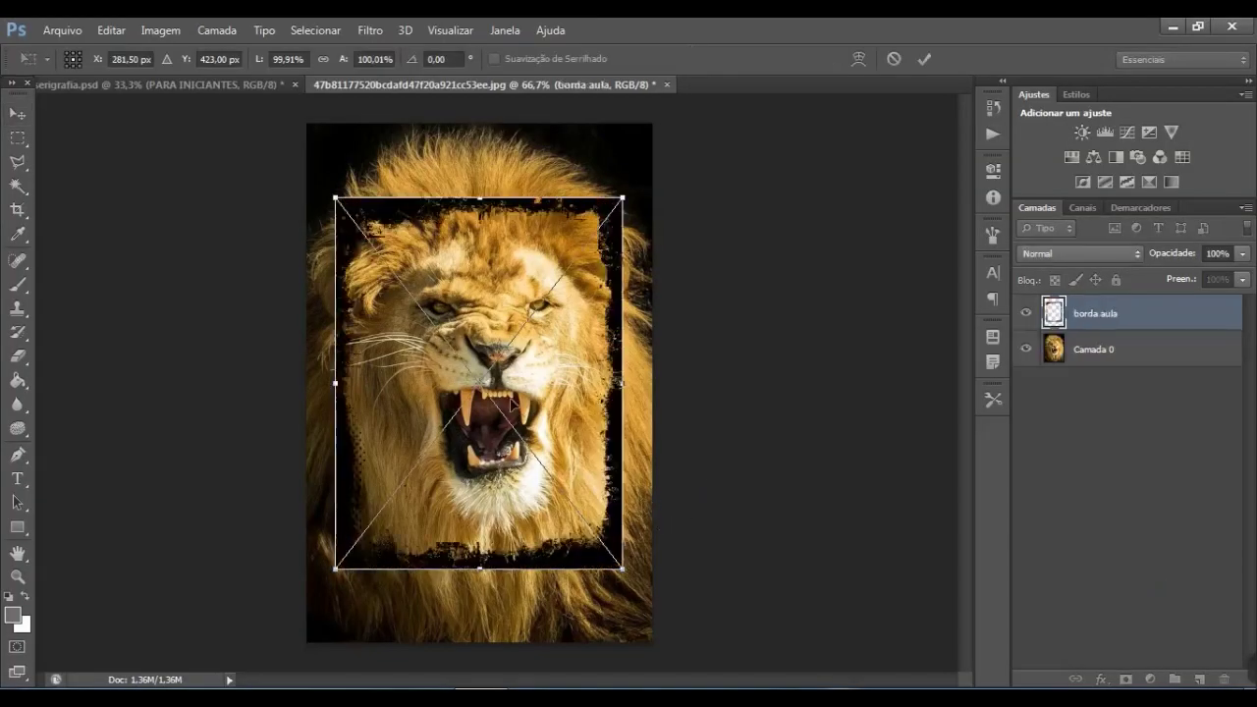
left_click_drag(507, 401, 467, 311)
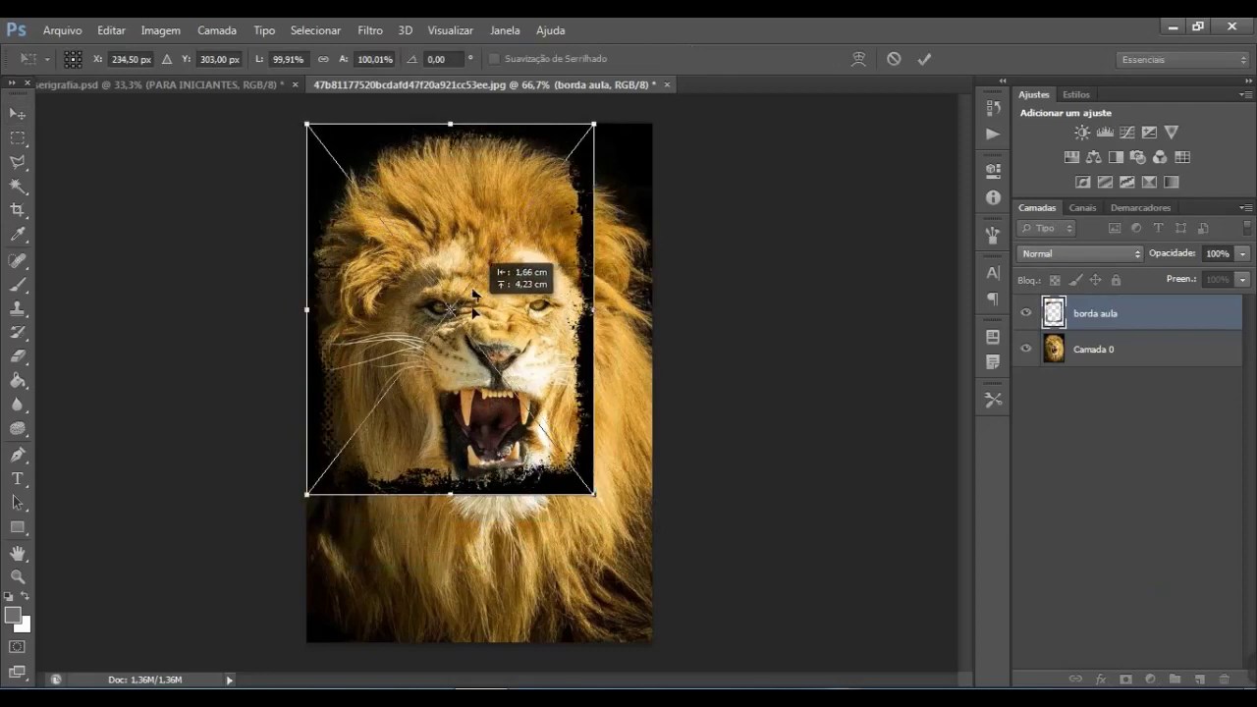
left_click_drag(597, 499, 664, 655)
left_click_drag(308, 391, 300, 391)
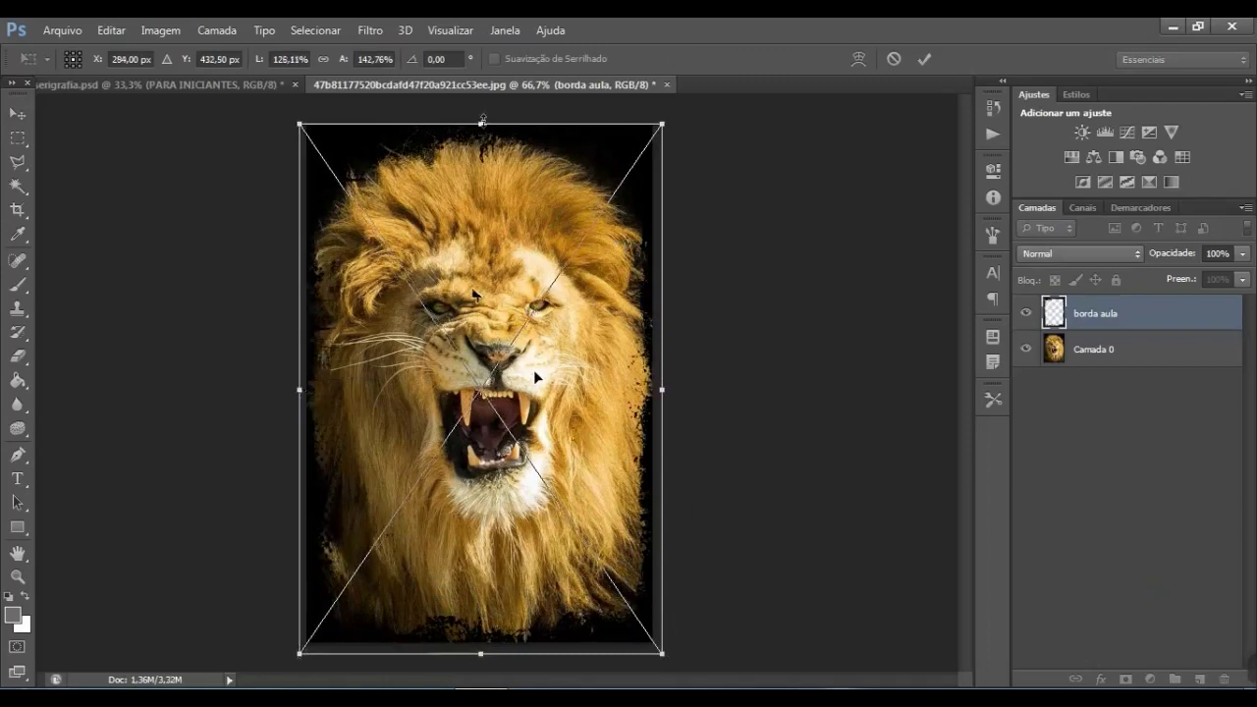
left_click_drag(483, 115, 482, 108)
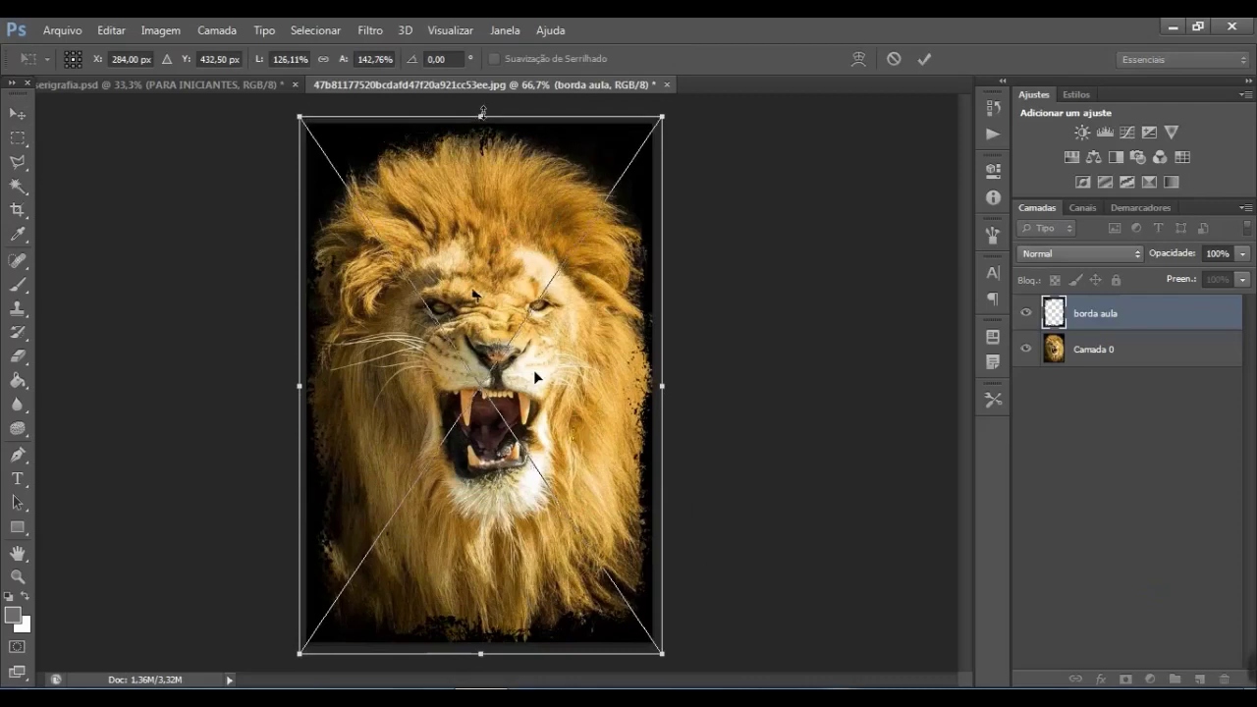
key("Return")
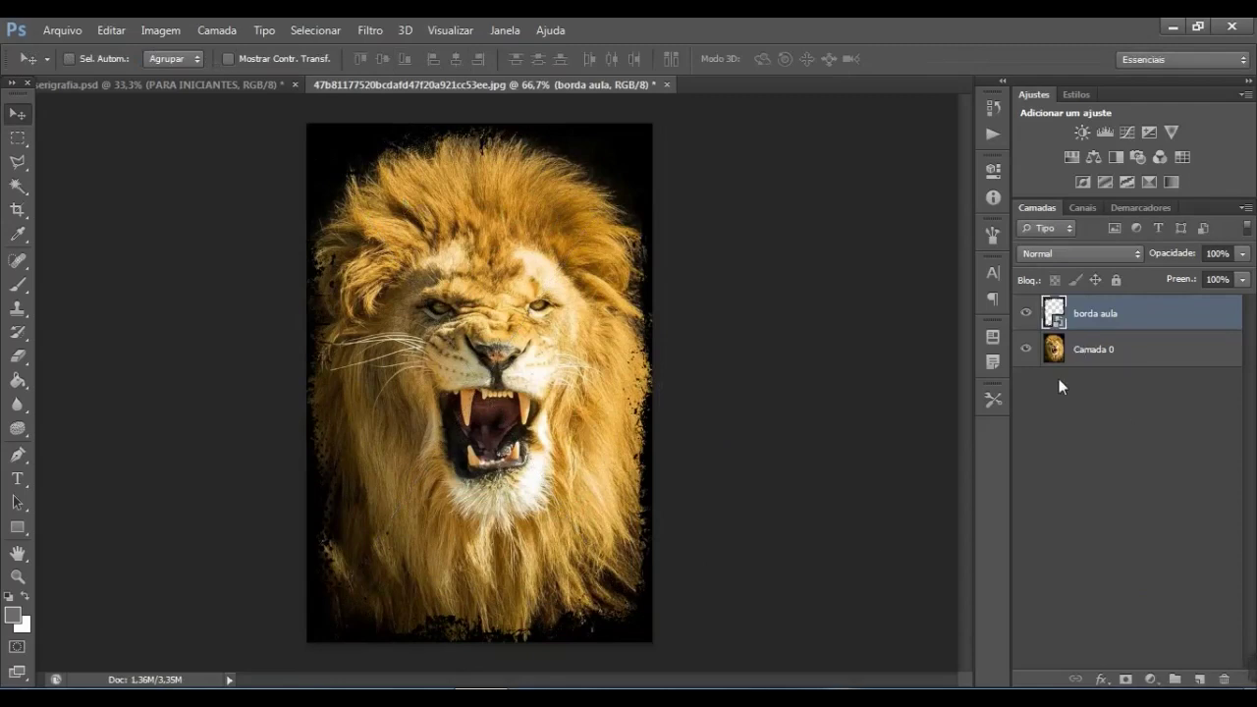
Merge the borda aula frame down into Camada 0 and test an invert, undoing it
key("ctrl+e")
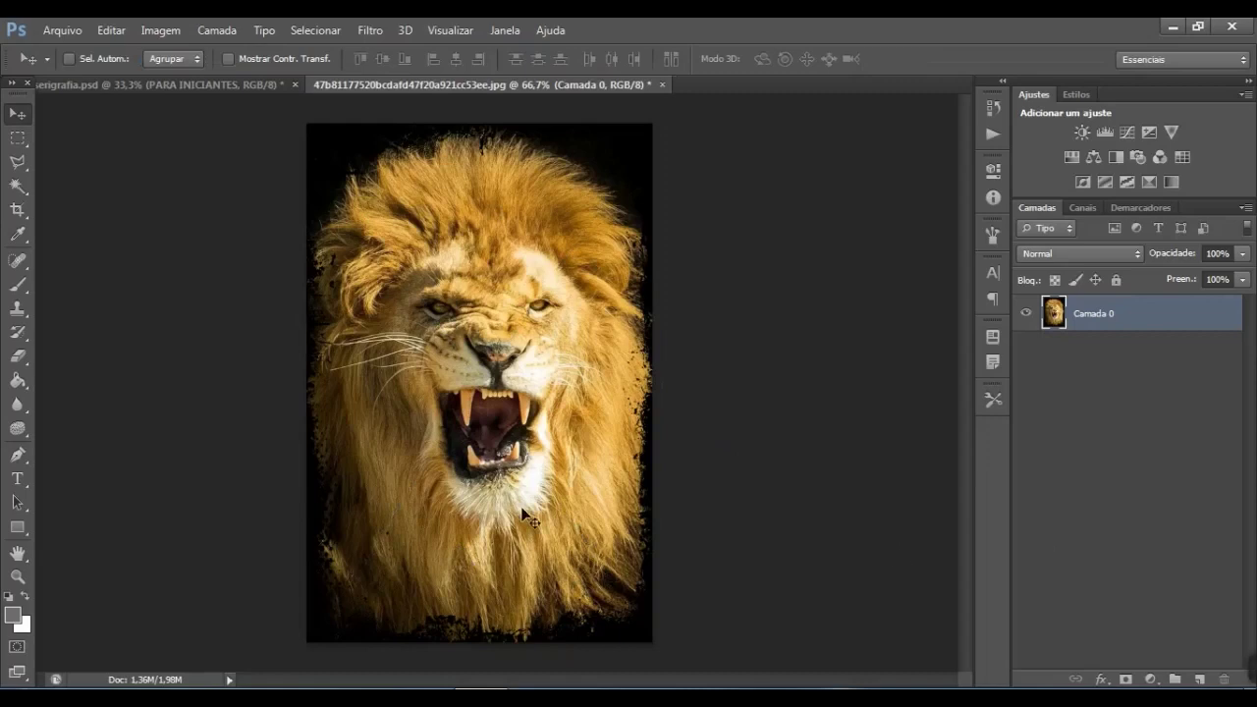
key("ctrl+i")
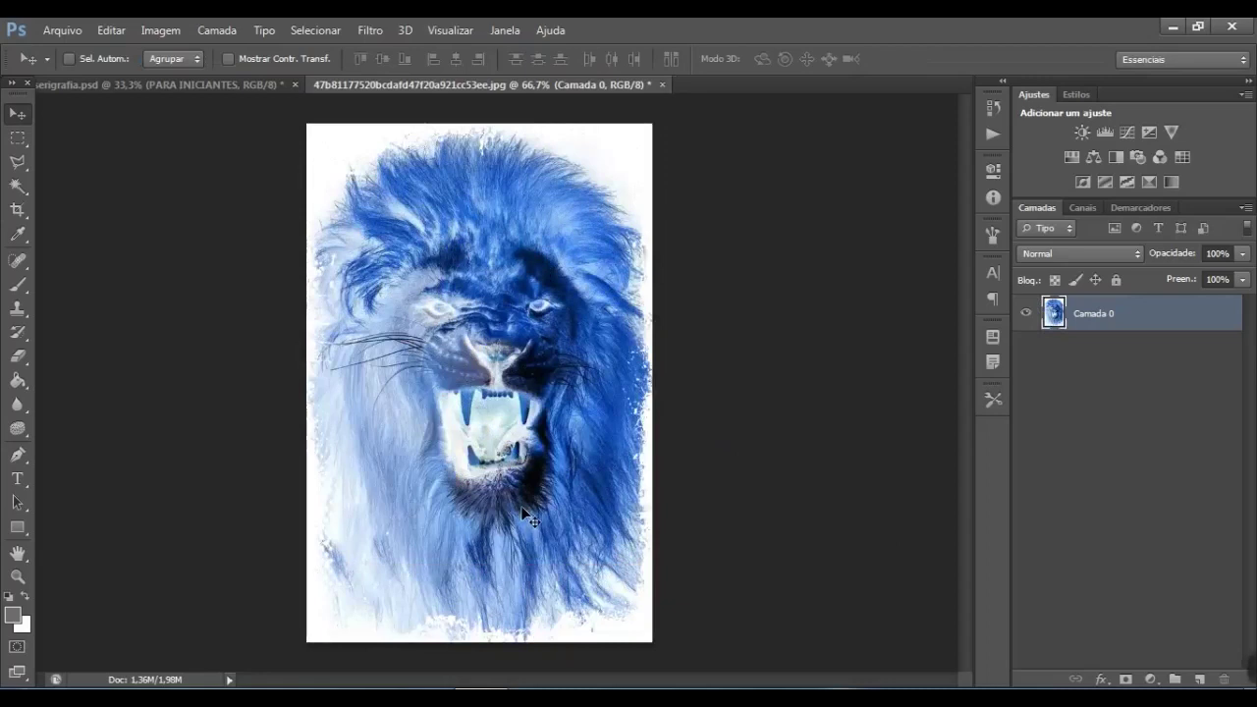
key("ctrl+i")
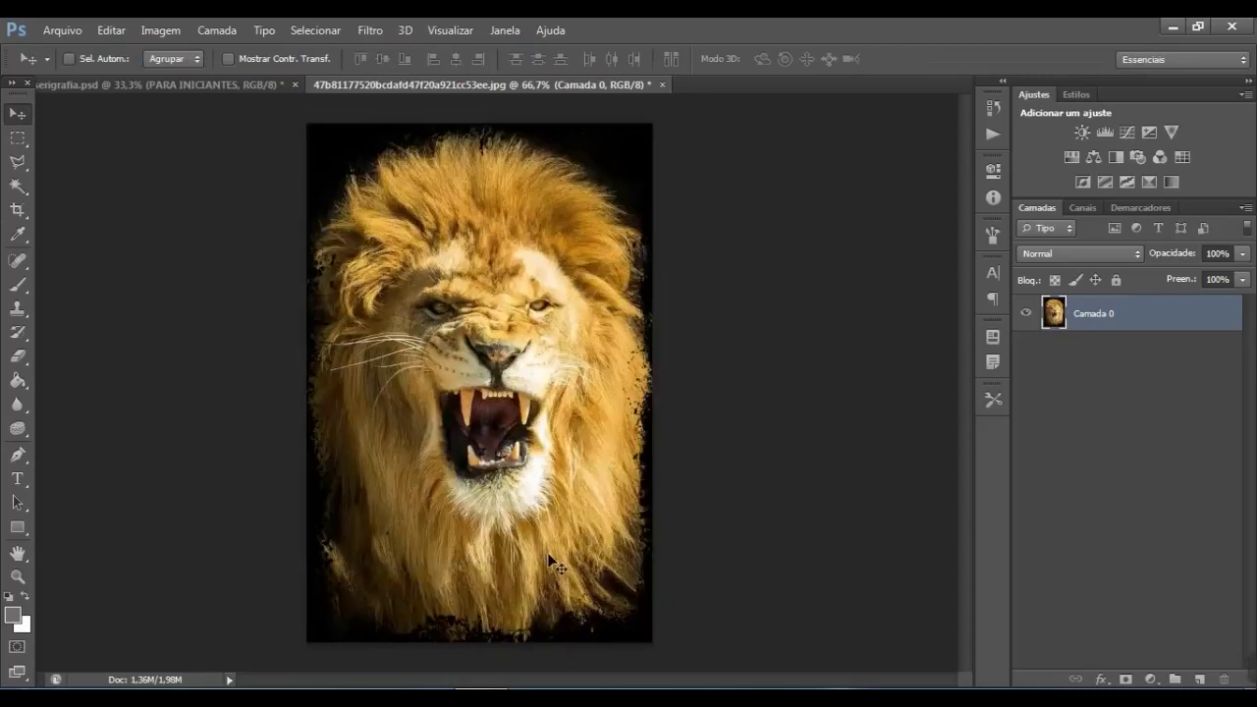
Recheck that the image size remains 564 × 845 pixels at 72 pixels/inch
key("ctrl+alt+i")
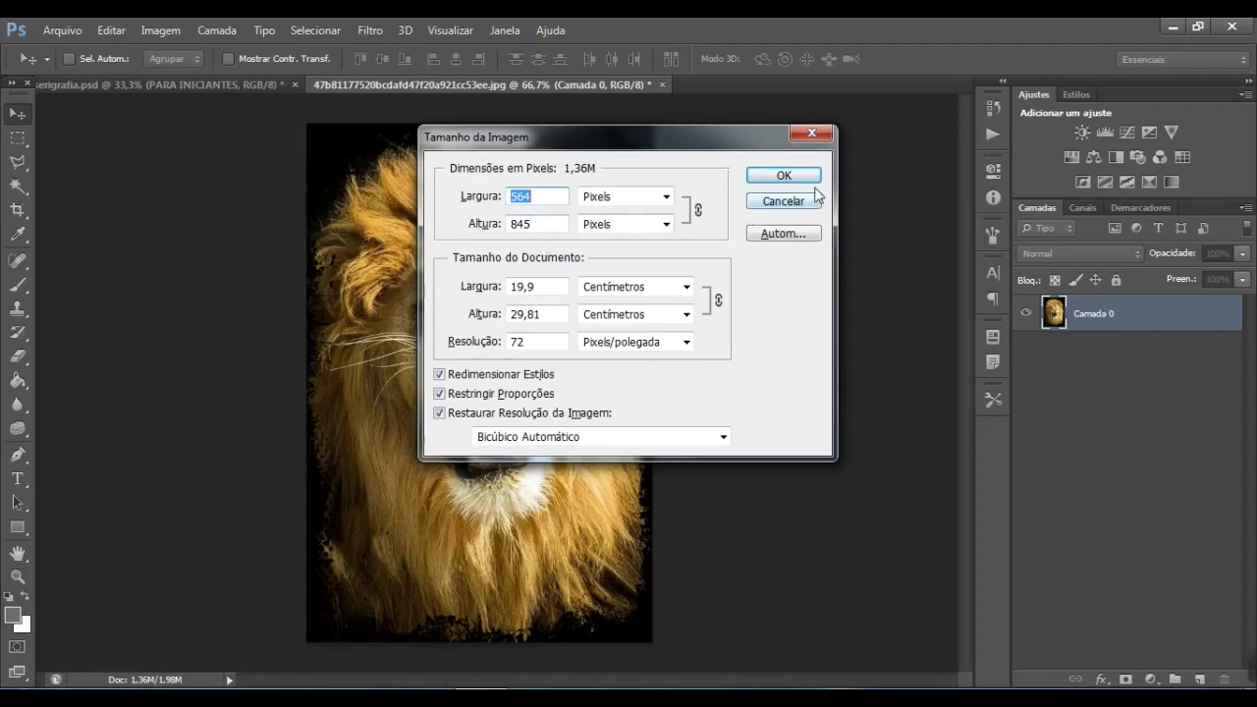
left_click(786, 177)
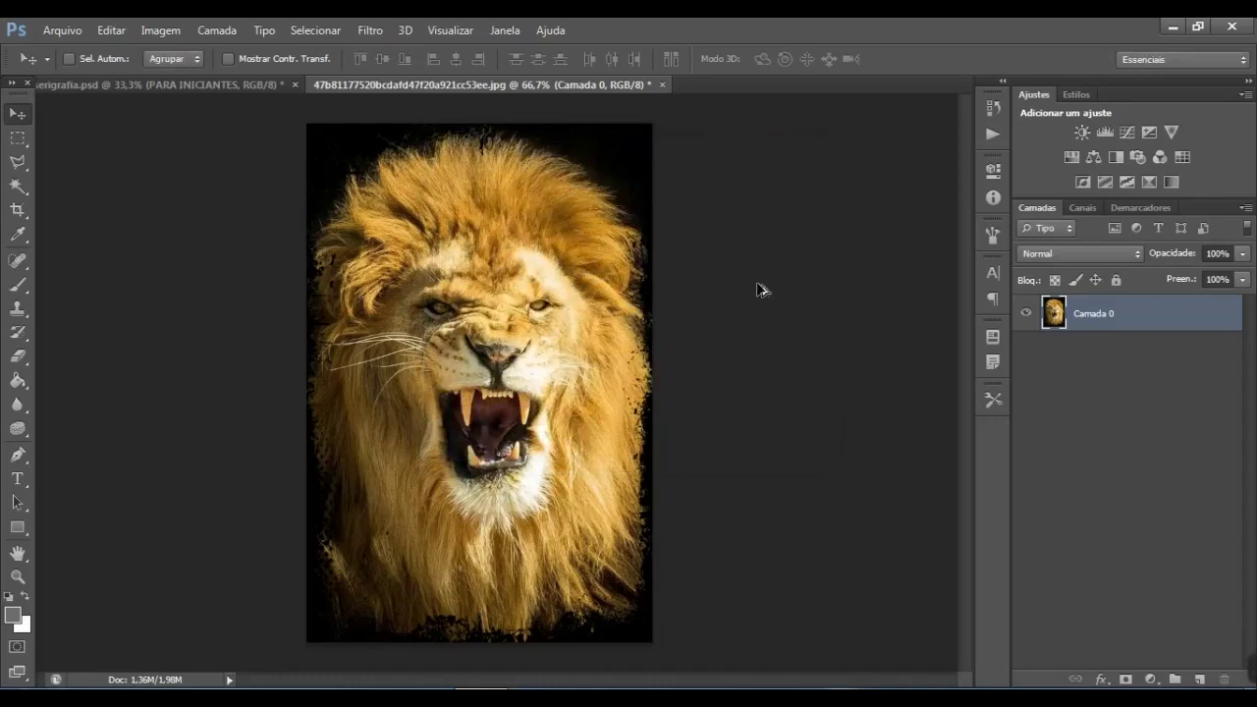
key("ctrl+alt+i")
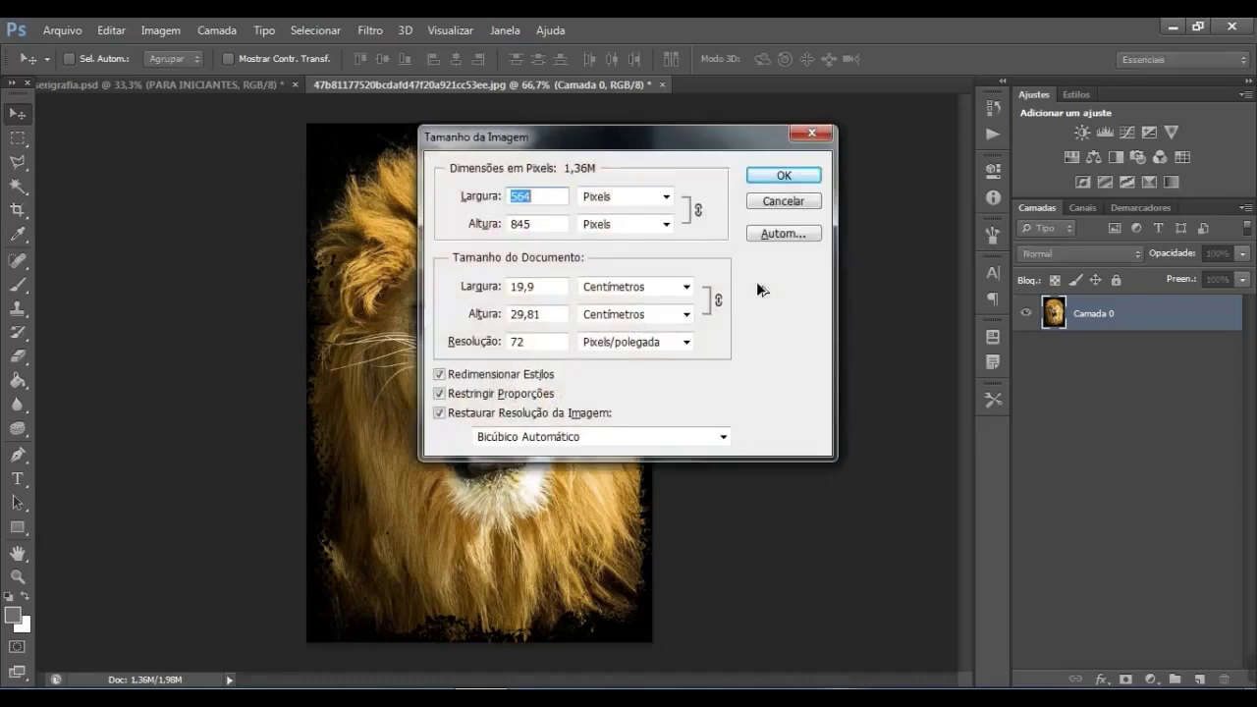
left_click(785, 203)
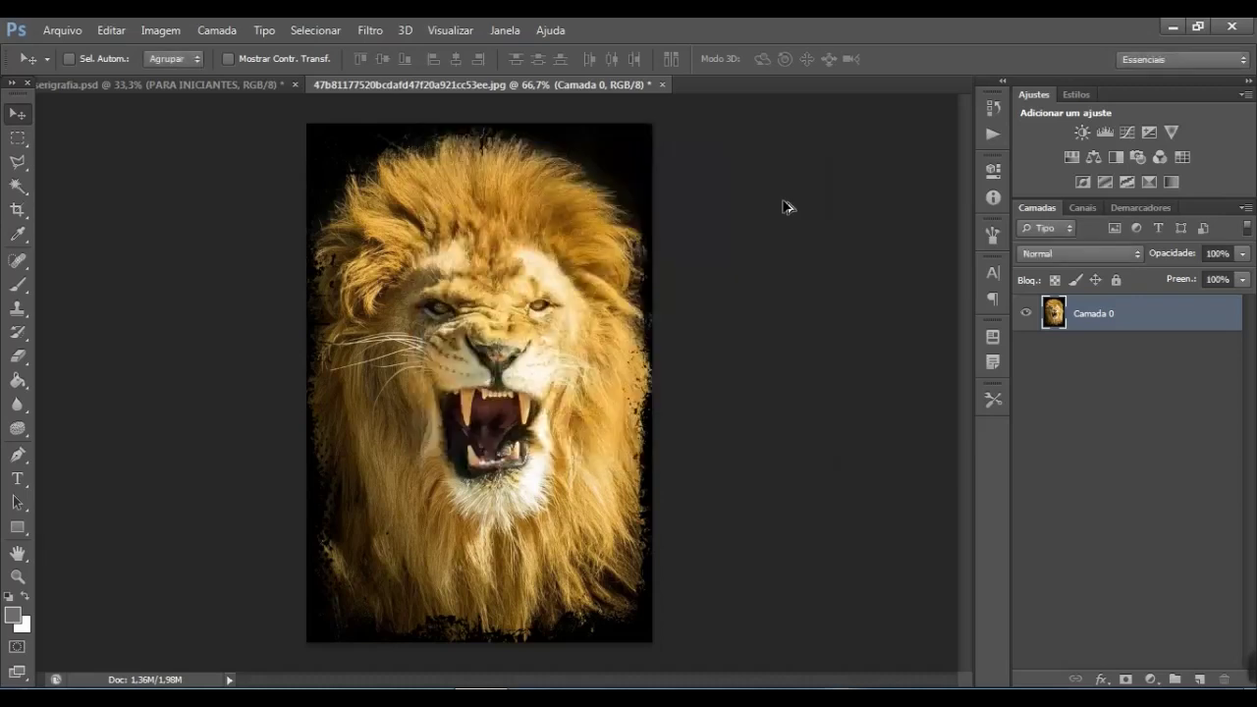
key("ctrl+u")
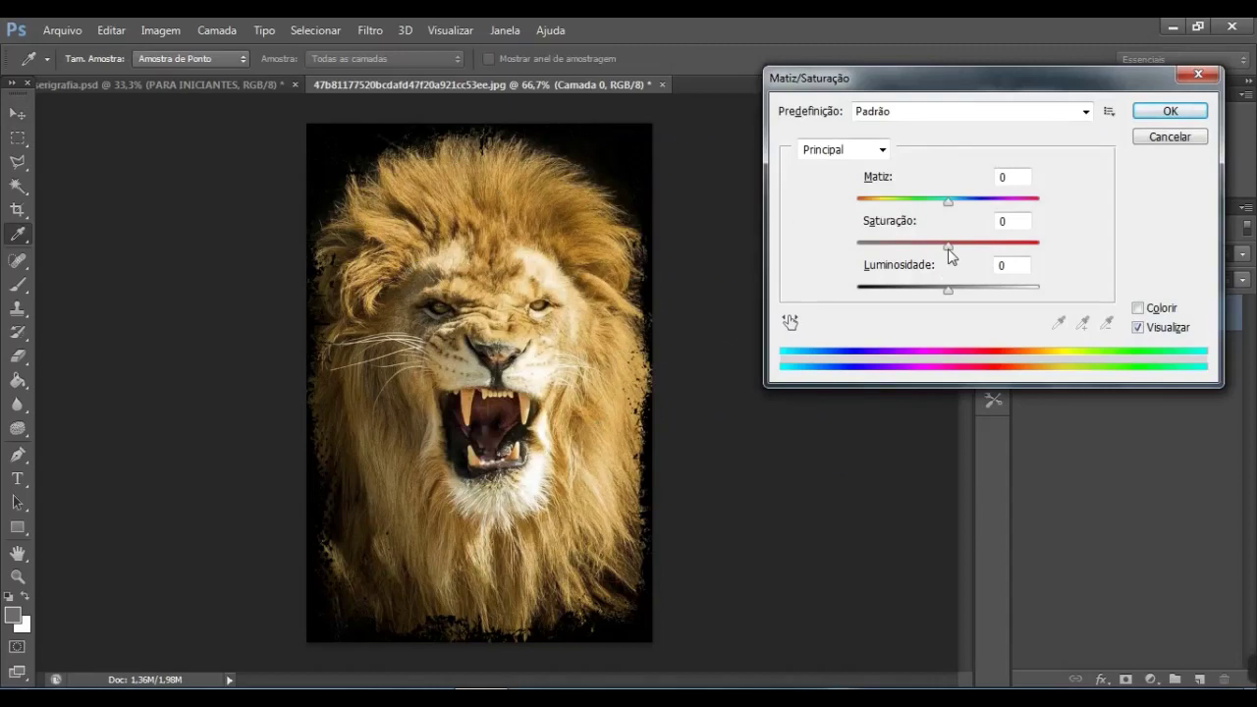
Apply Hue/Saturation with Master saturation +20, Reds +12 and Yellows -15
left_click_drag(948, 252, 854, 251)
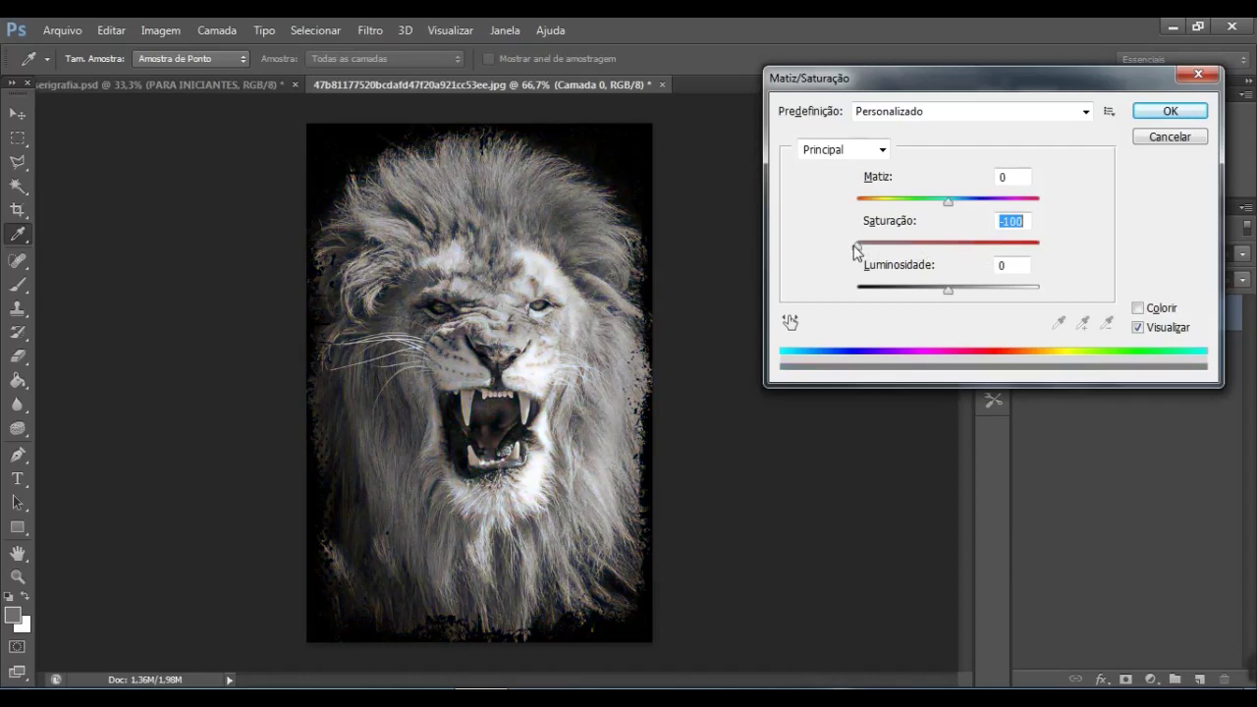
left_click_drag(855, 251, 949, 263)
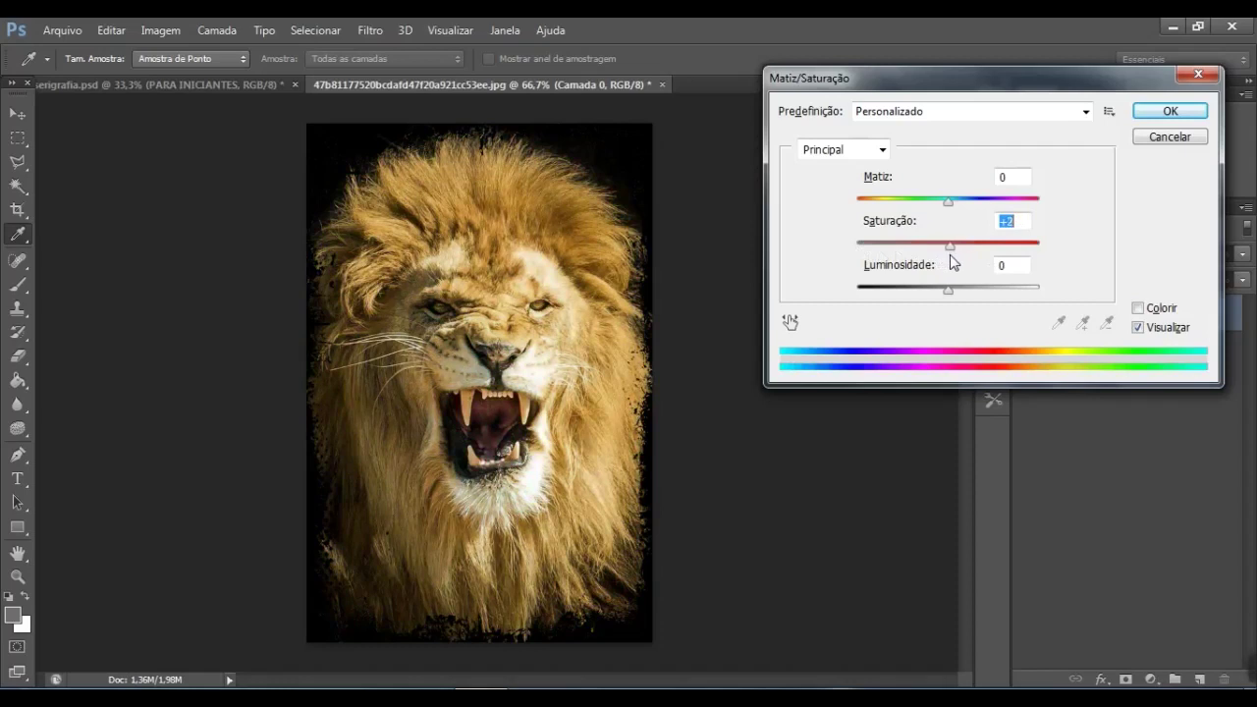
left_click_drag(950, 261, 966, 254)
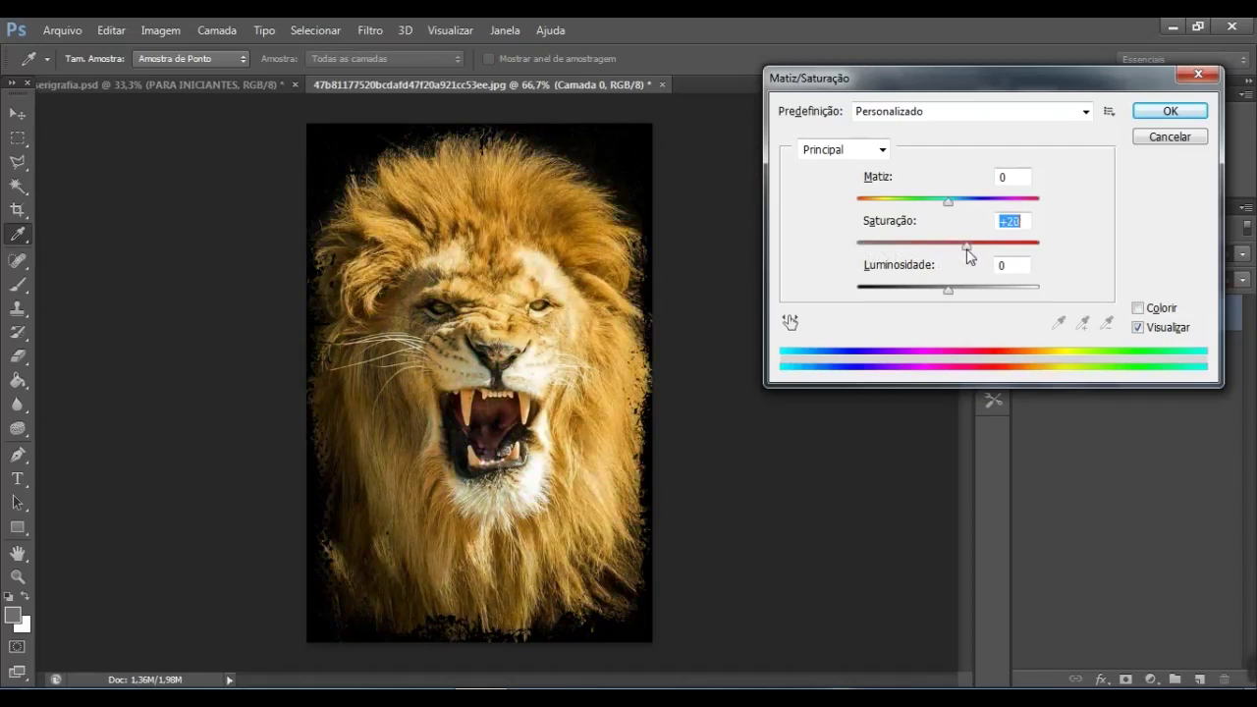
left_click(880, 151)
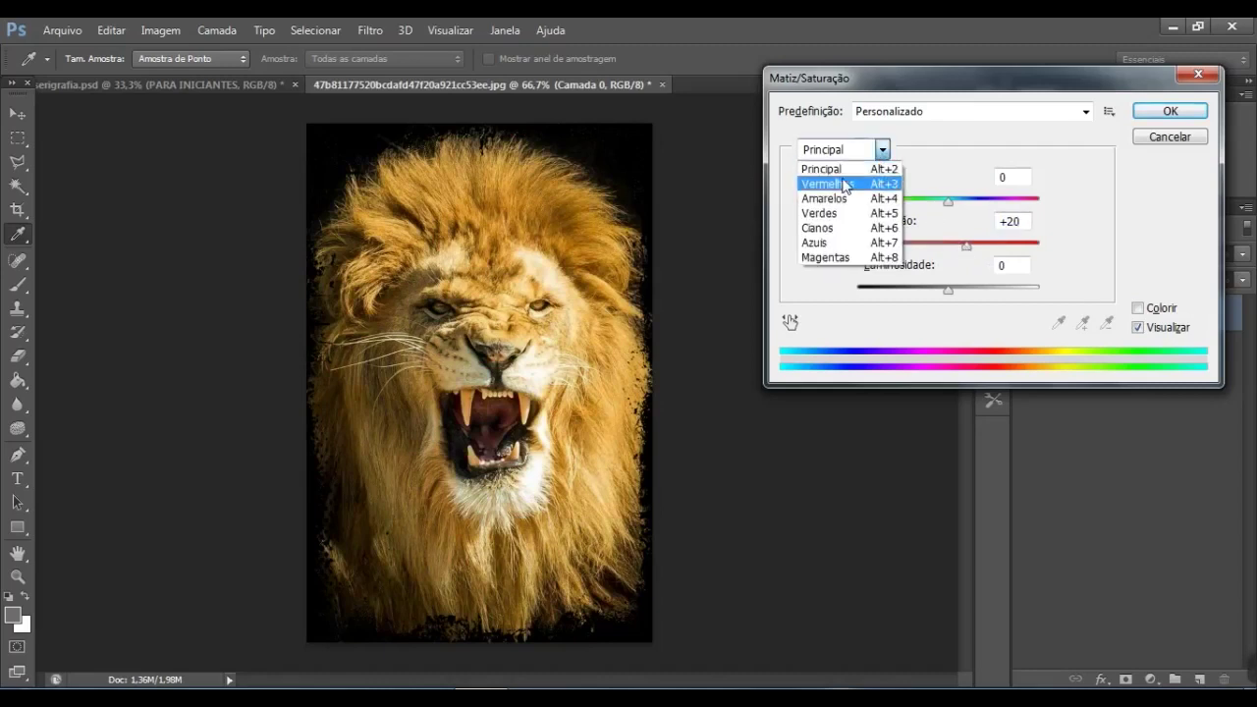
left_click(840, 182)
left_click_drag(951, 245, 959, 246)
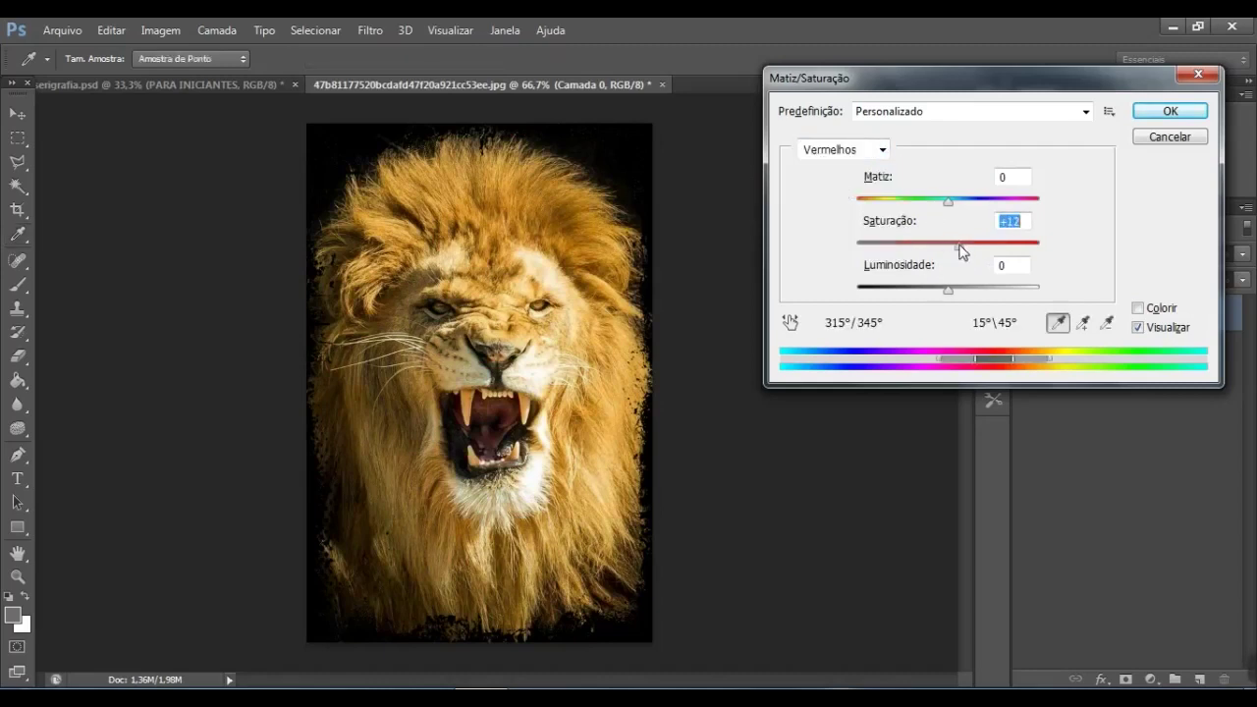
left_click(881, 150)
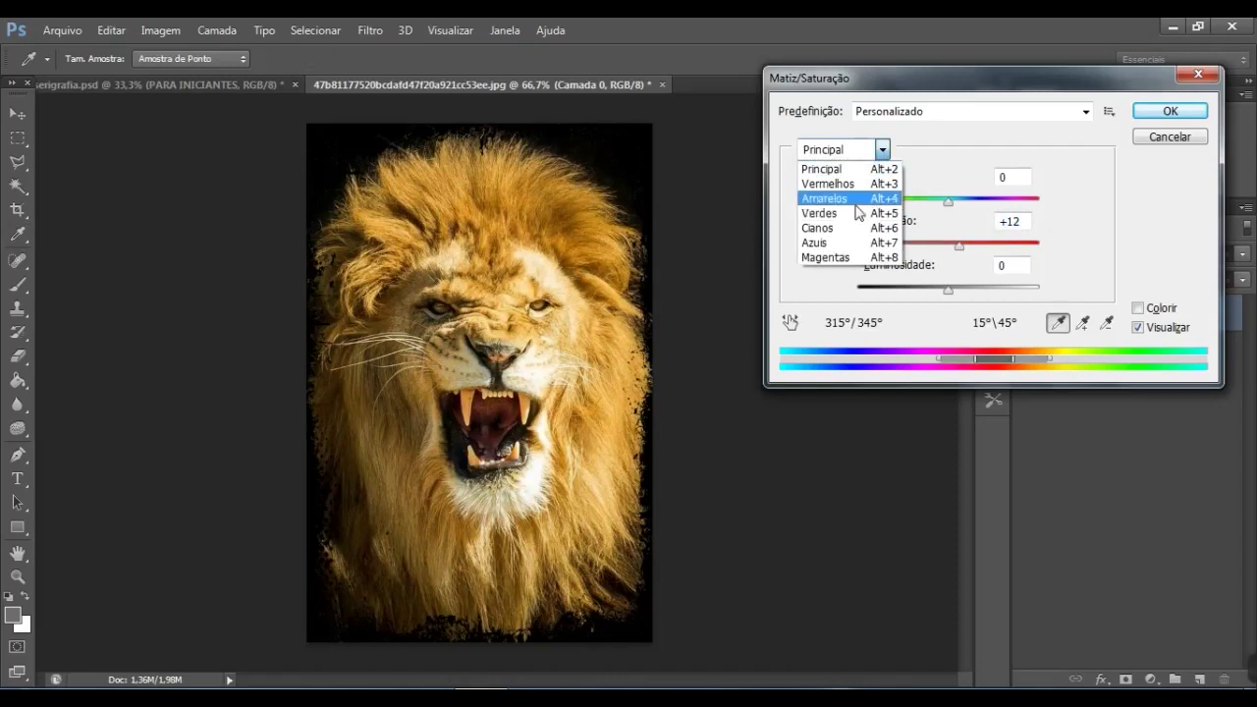
left_click(855, 200)
mouse_move(949, 244)
left_mouse_down()
mouse_move(961, 246)
mouse_move(933, 242)
left_mouse_up()
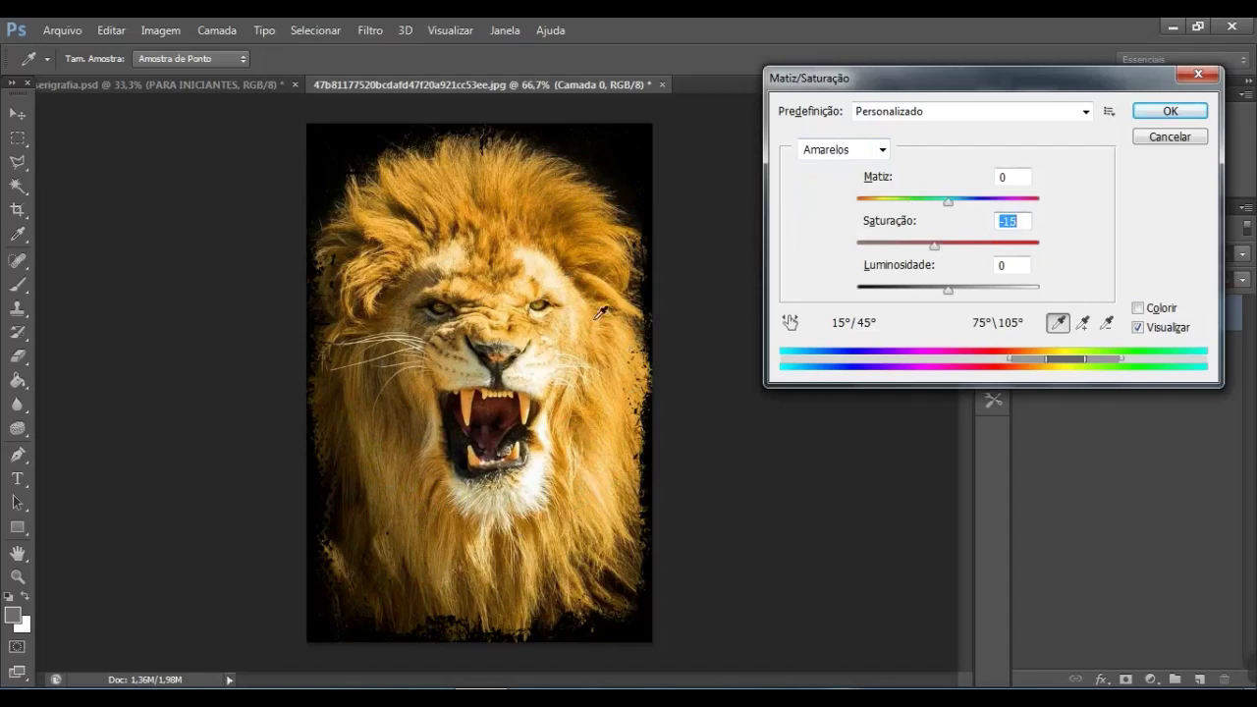
left_click(1182, 114)
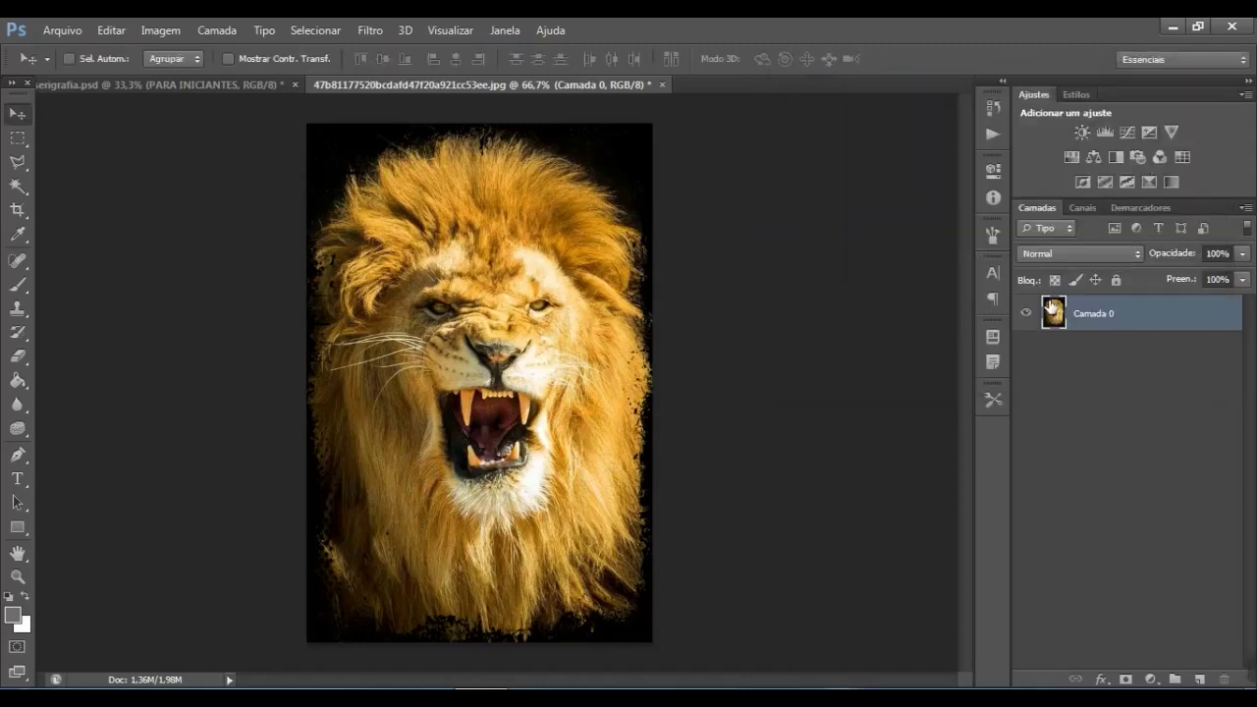
Apply Brightness/Contrast with contrast 29 and brightness kept at 0
left_click(160, 29)
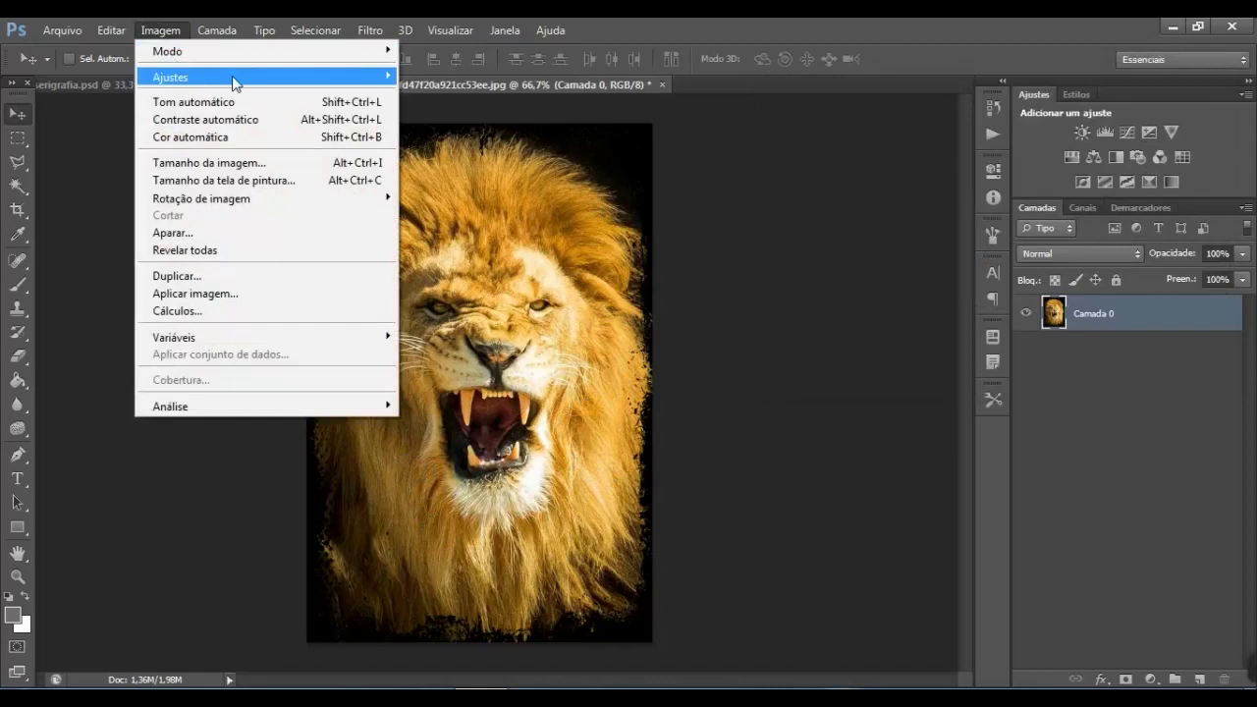
mouse_move(233, 78)
left_click(403, 77)
left_click(993, 402)
left_click_drag(995, 411, 1015, 409)
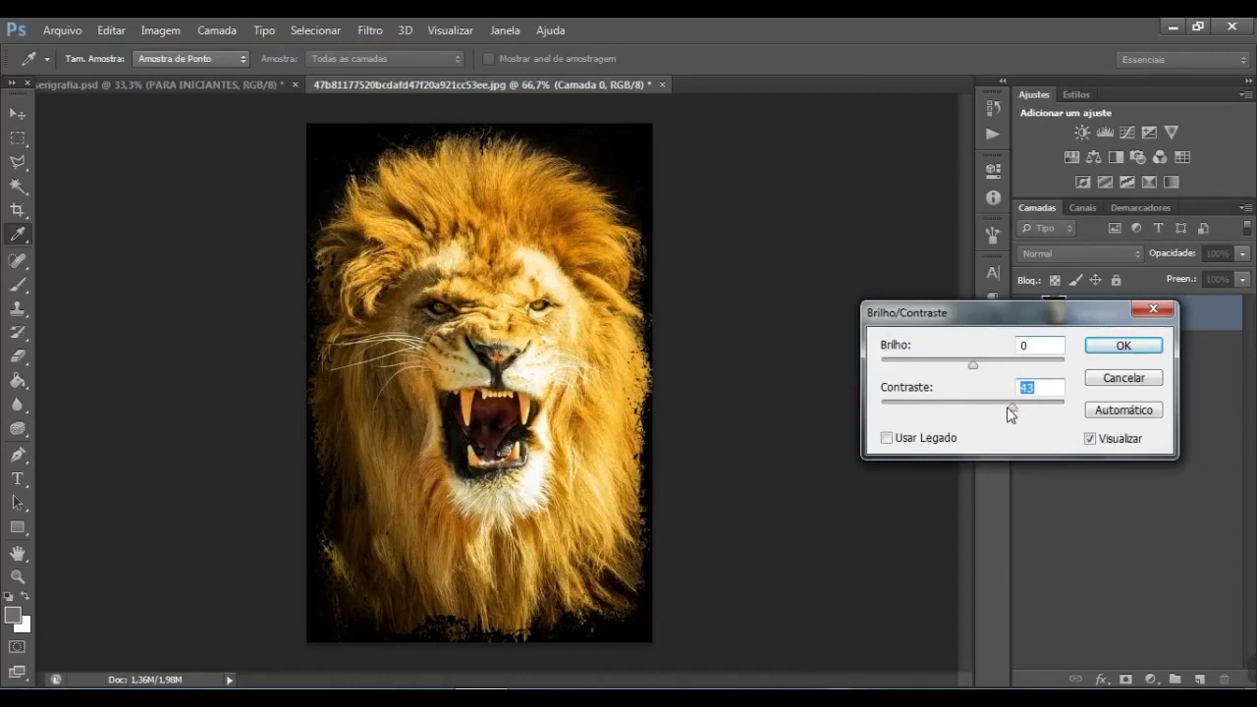
left_click(1001, 404)
left_click(1123, 349)
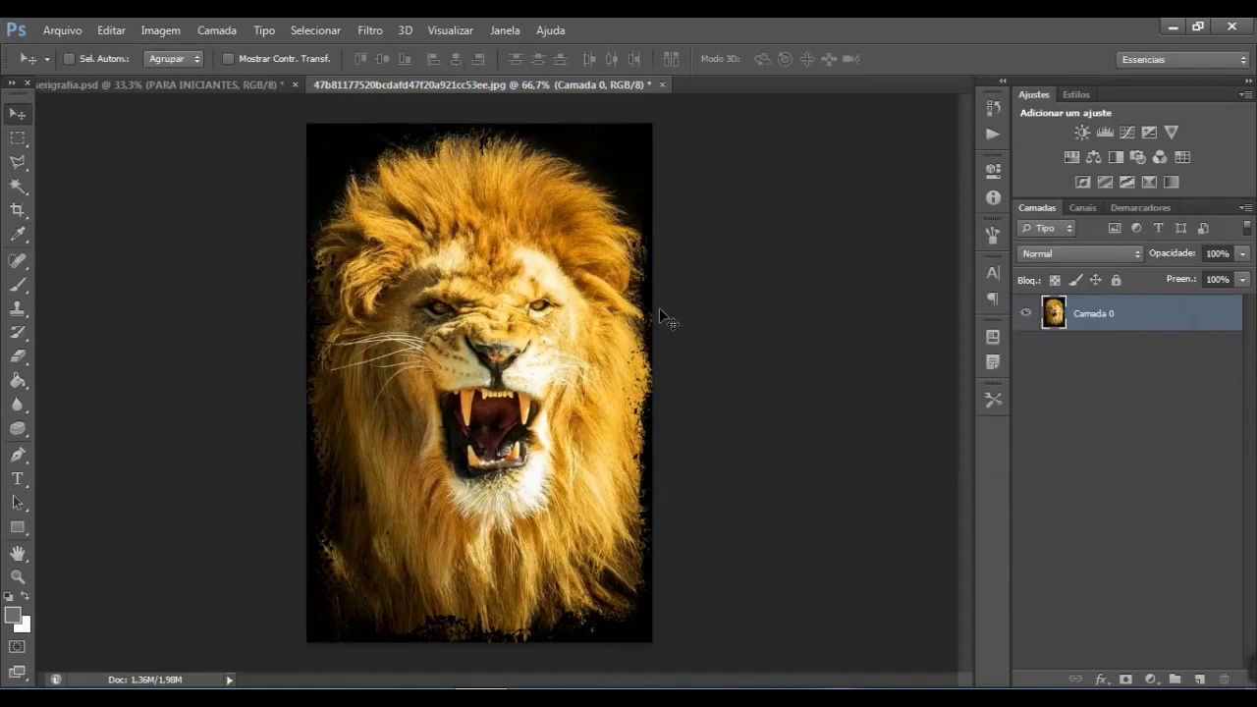
Try white-point and black-point samples in Levels, then cancel the adjustment
key("ctrl+l")
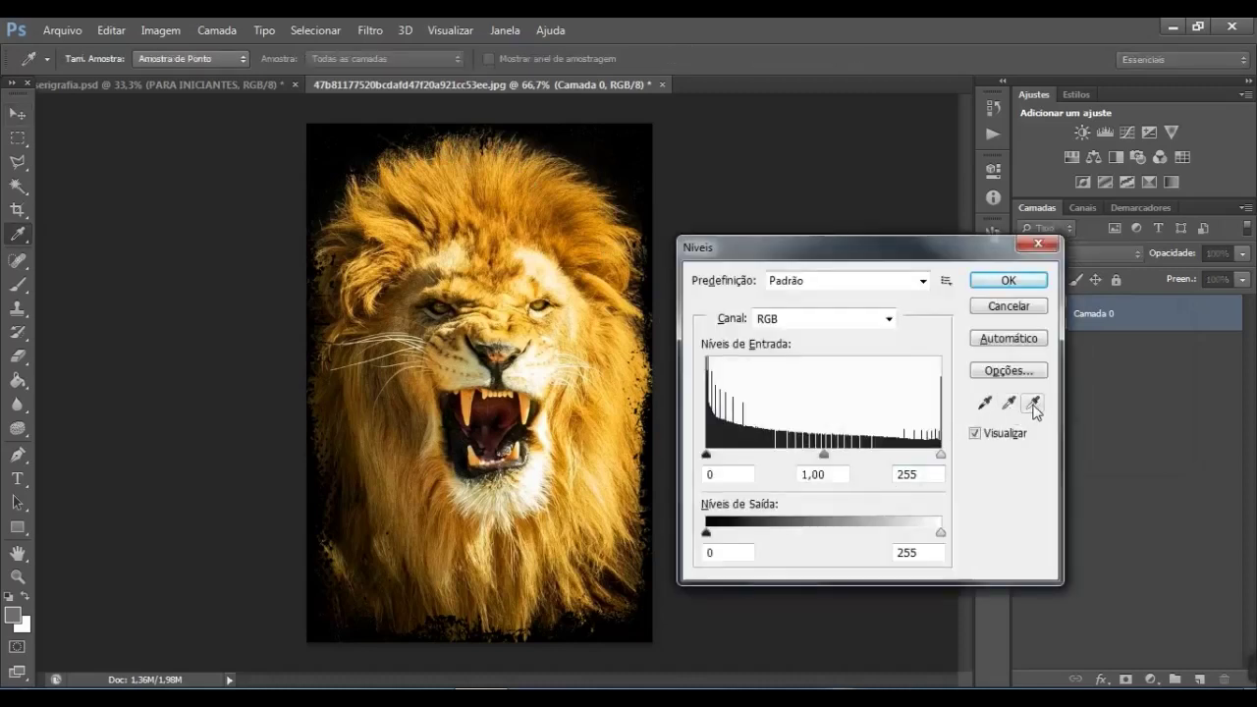
left_click(1032, 404)
left_click(605, 155)
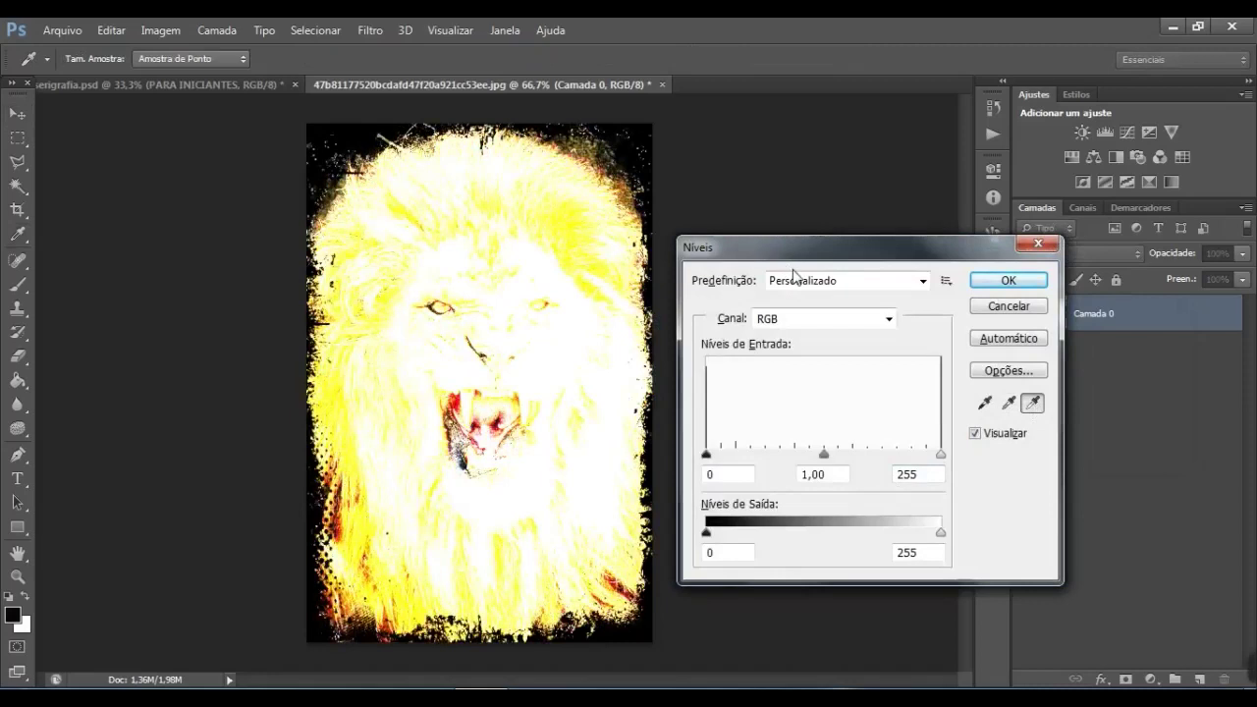
key("ctrl+z")
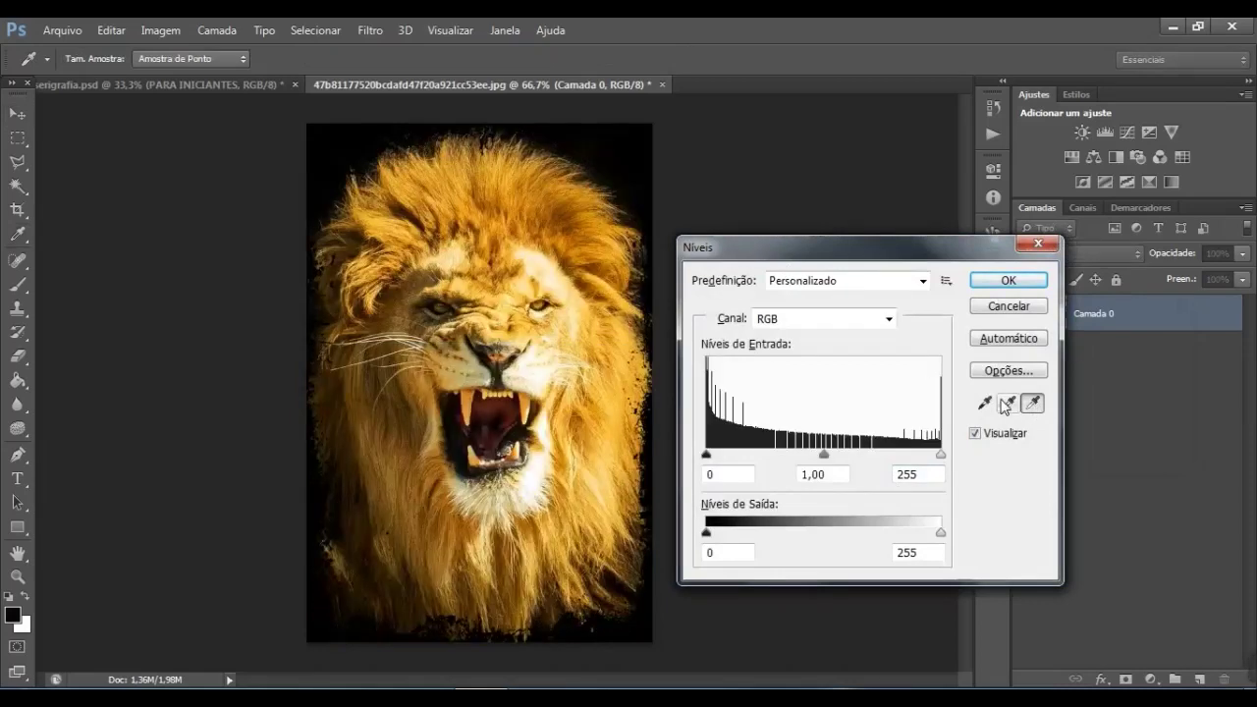
left_click(986, 402)
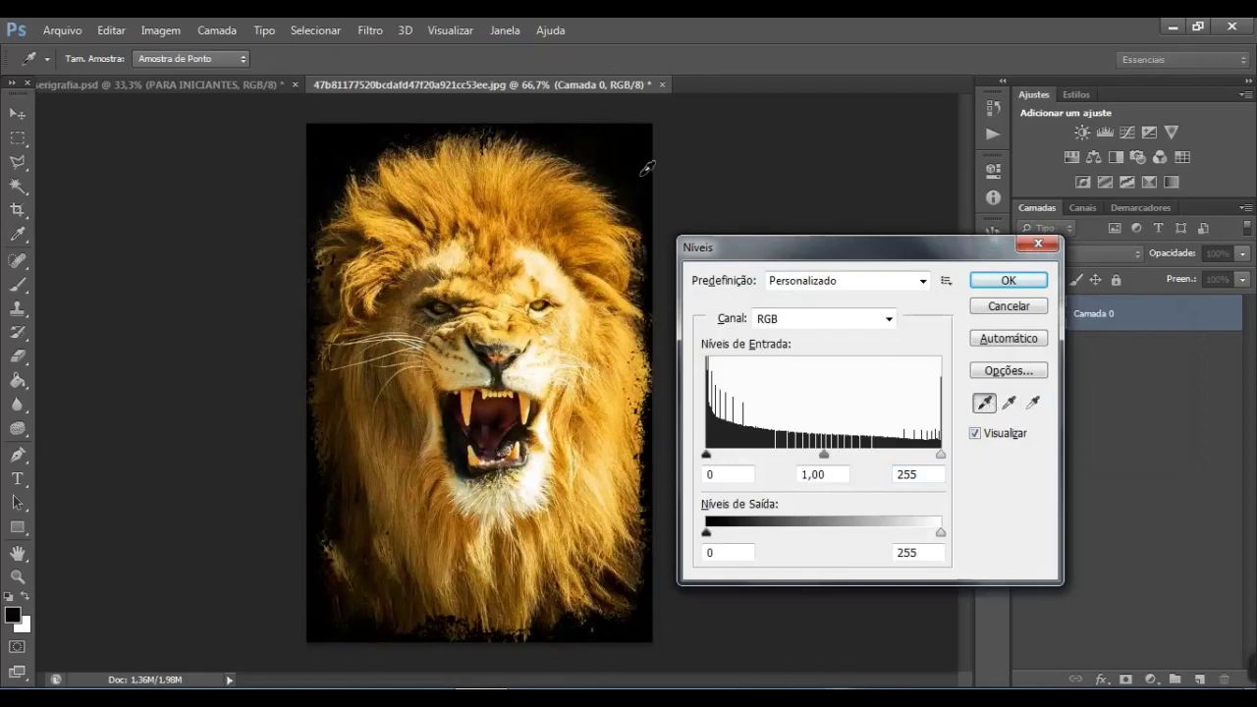
left_click(621, 147)
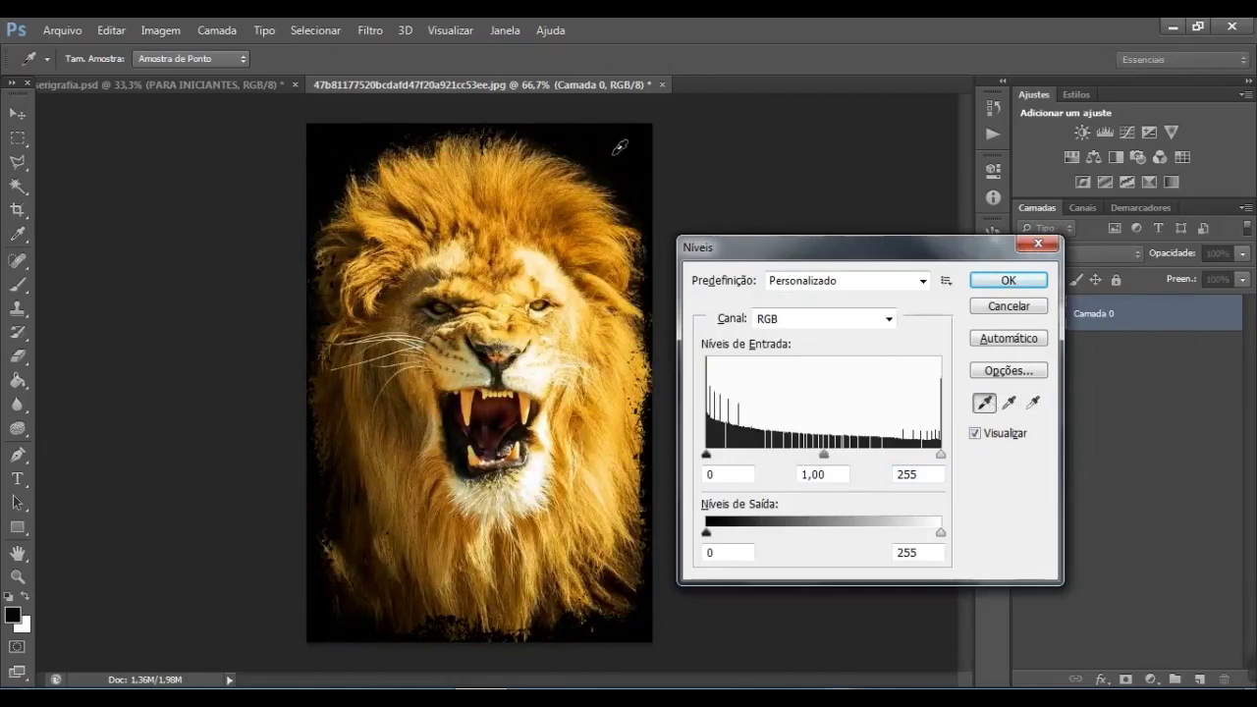
left_click(974, 434)
left_click(975, 433)
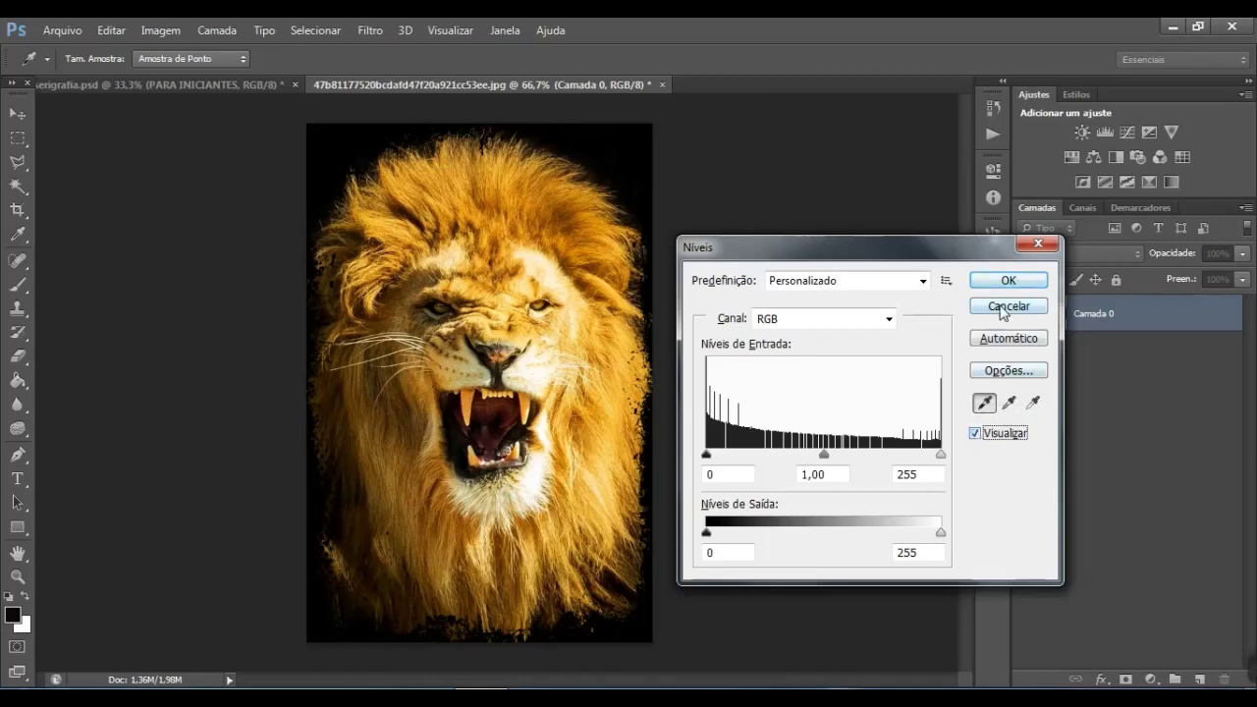
left_click(1003, 308)
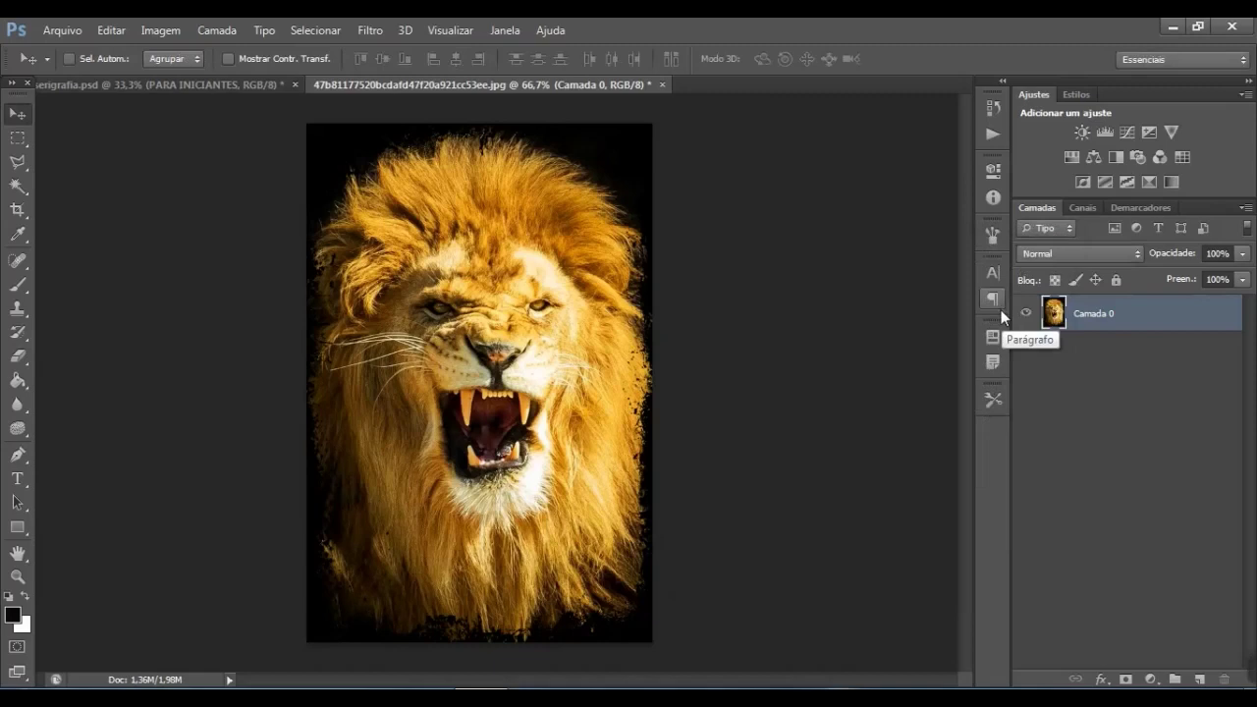
Apply Levels with the black point sampled from the dark top-left corner, then view the channels
key("ctrl+l")
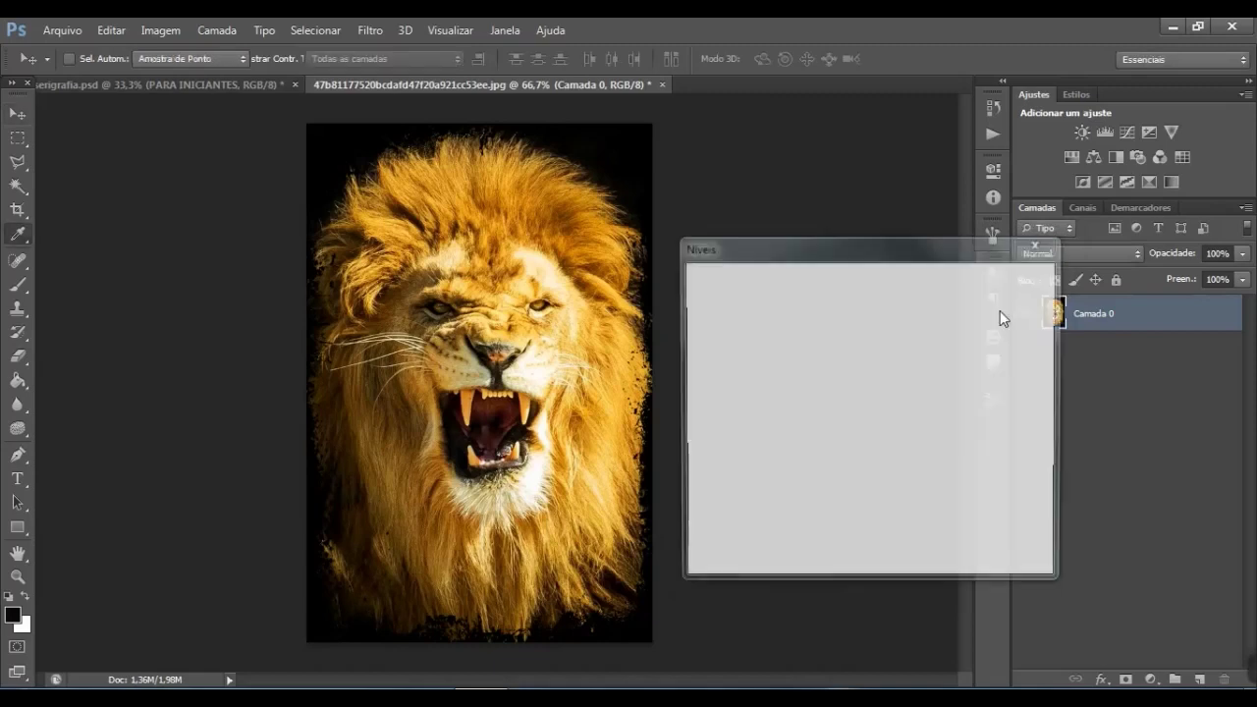
left_click(983, 403)
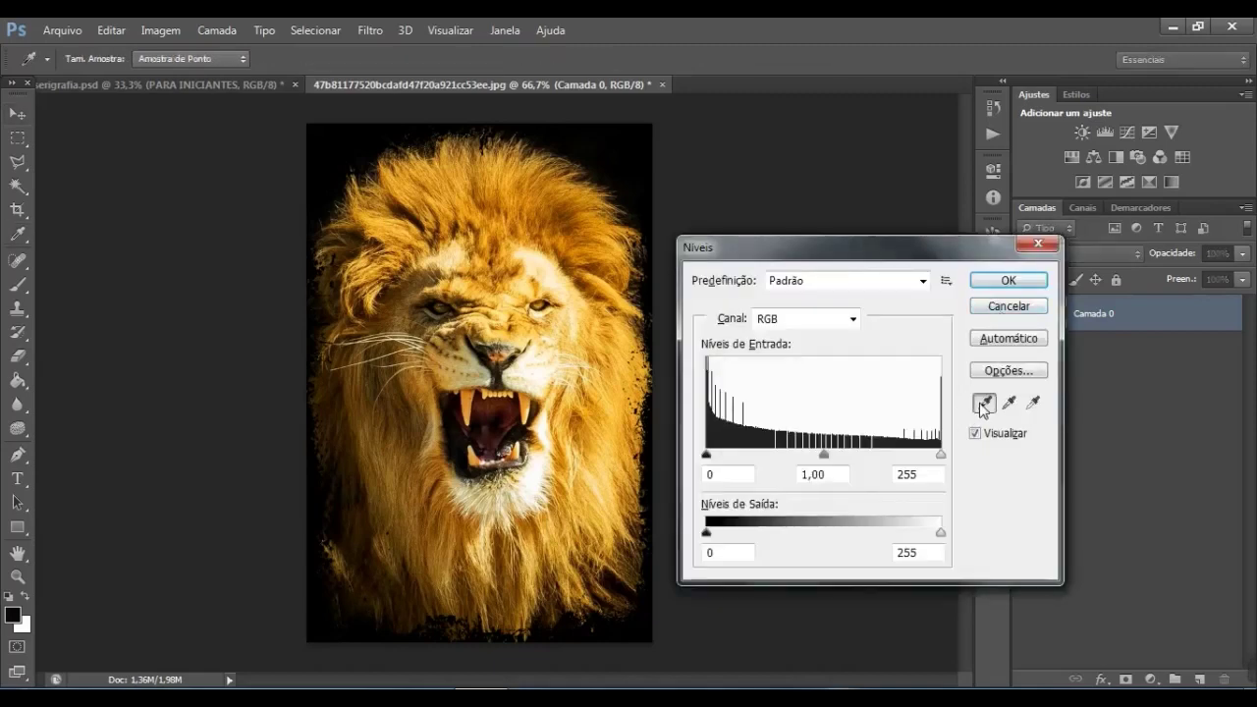
left_click(610, 152)
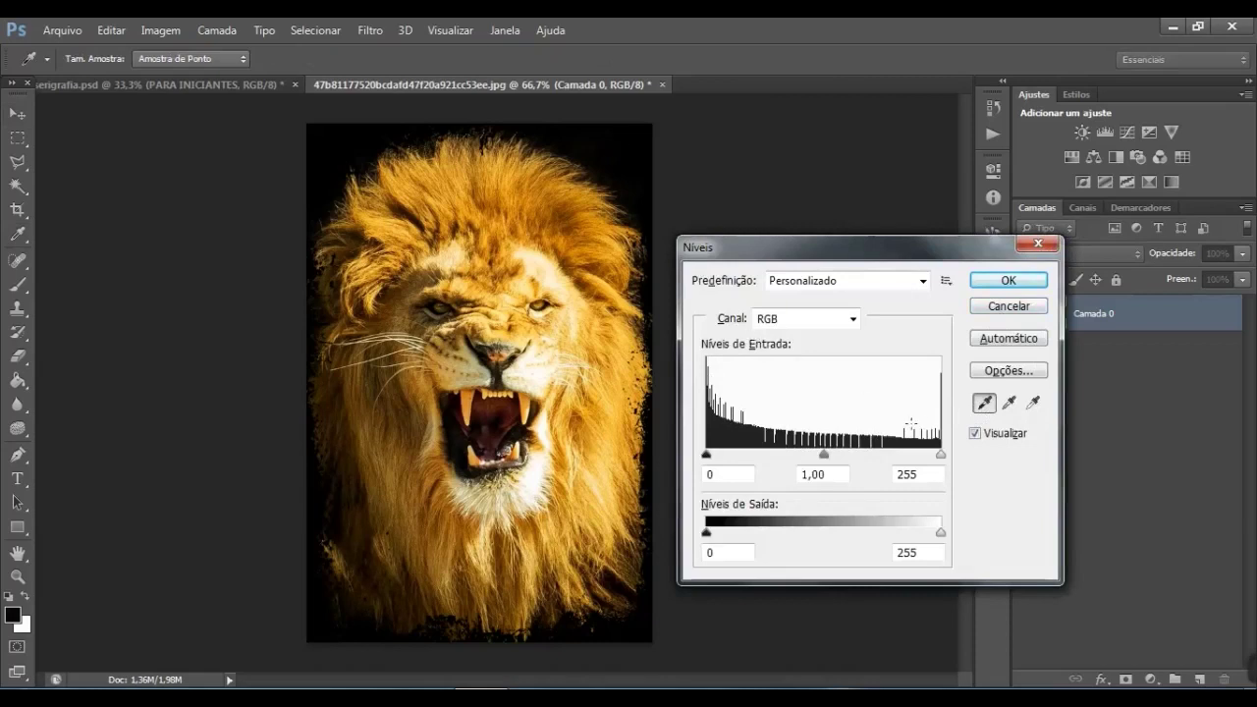
left_click(972, 438)
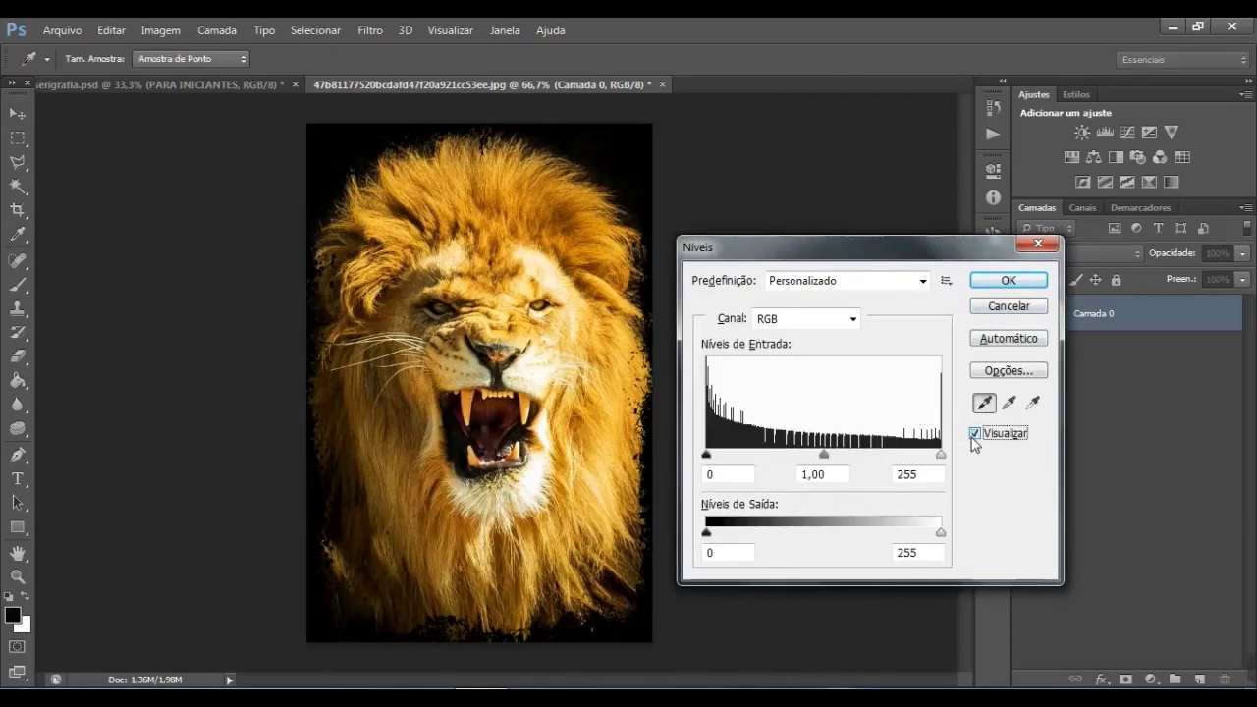
left_click(599, 153)
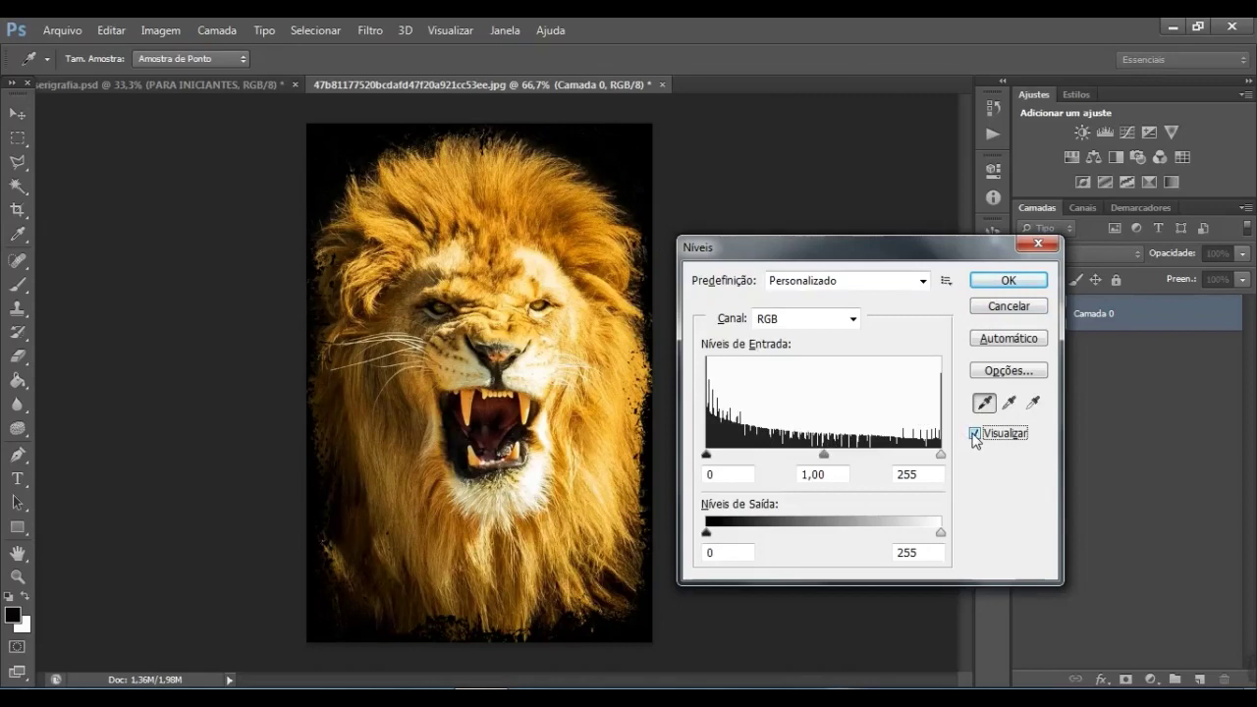
left_click(1009, 280)
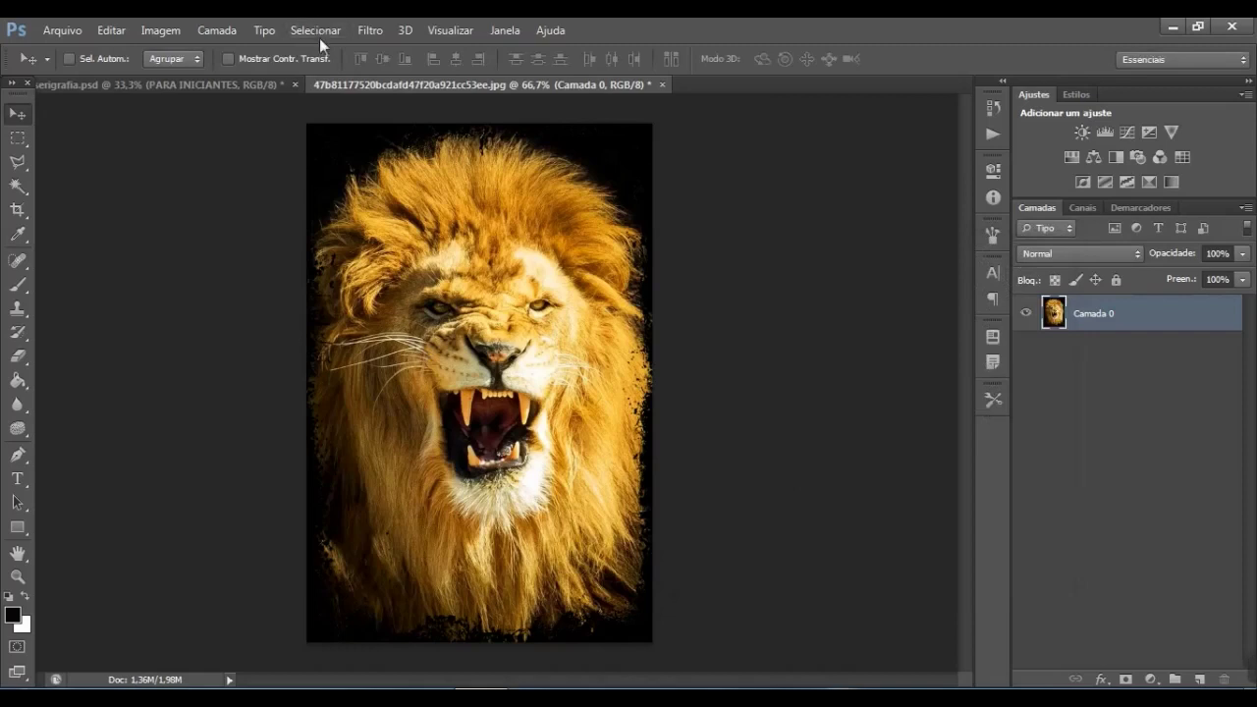
left_click(1083, 208)
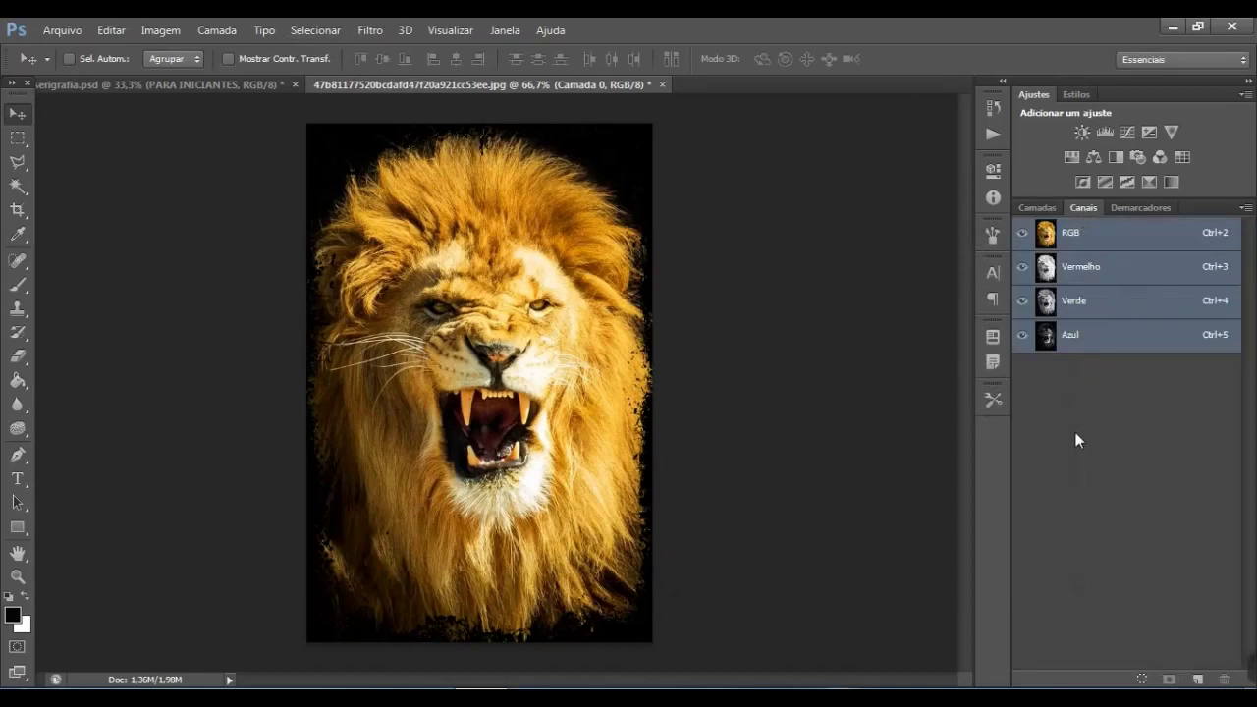
left_click(315, 30)
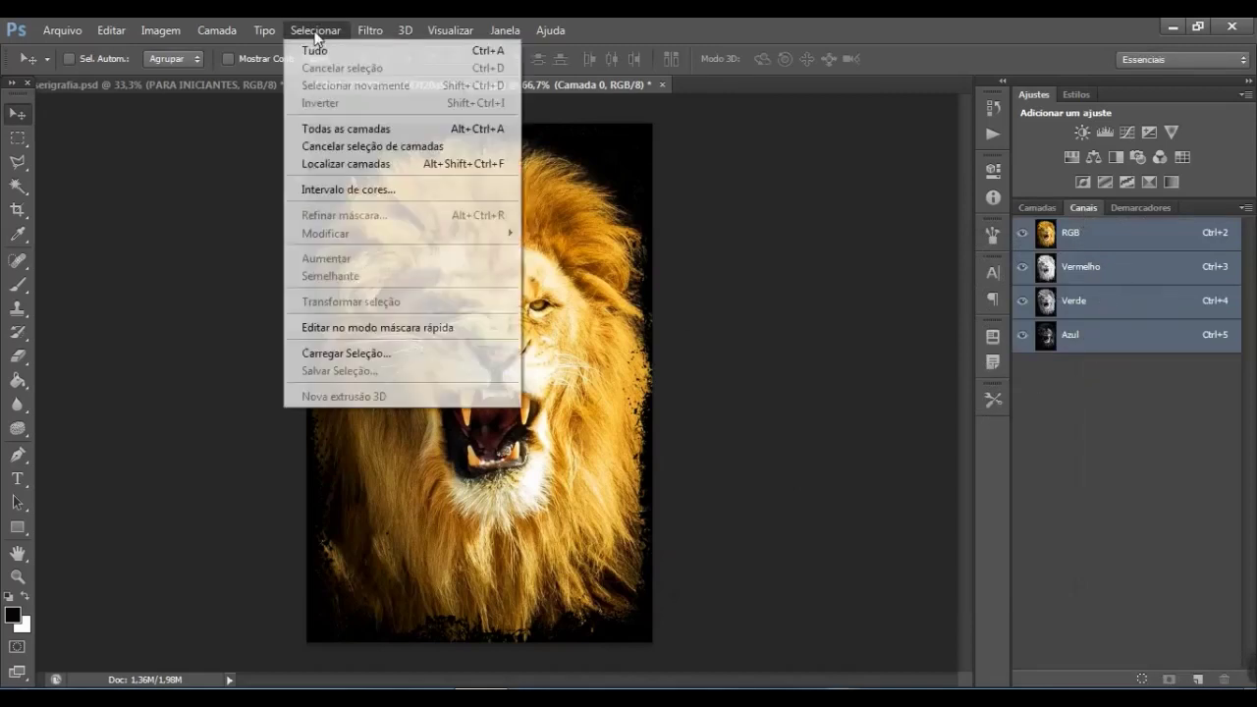
left_click(331, 195)
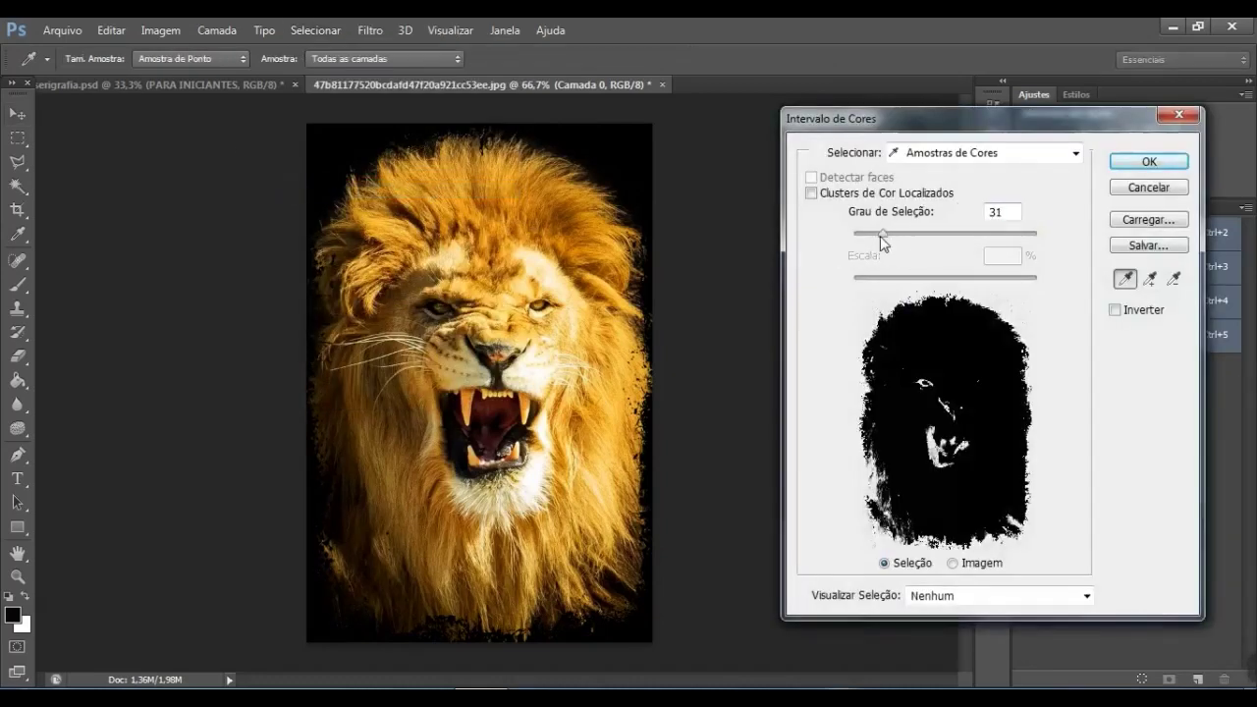
left_click_drag(883, 235, 1061, 269)
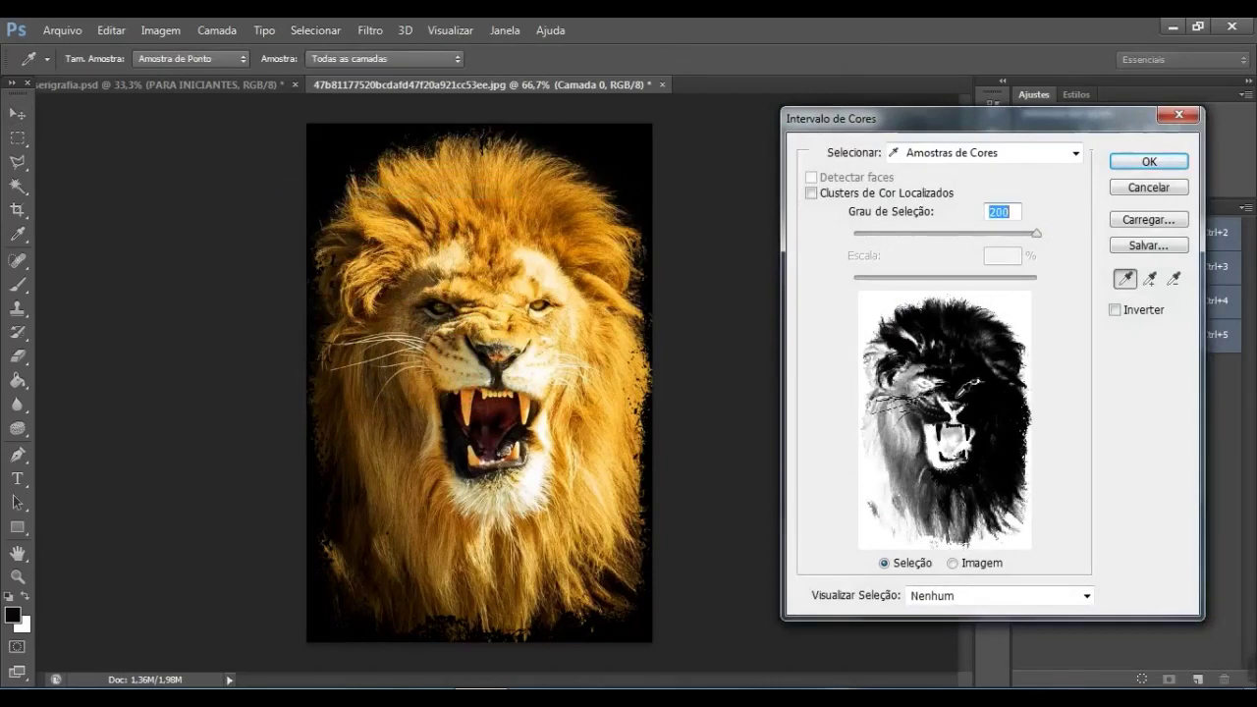
left_click(1146, 196)
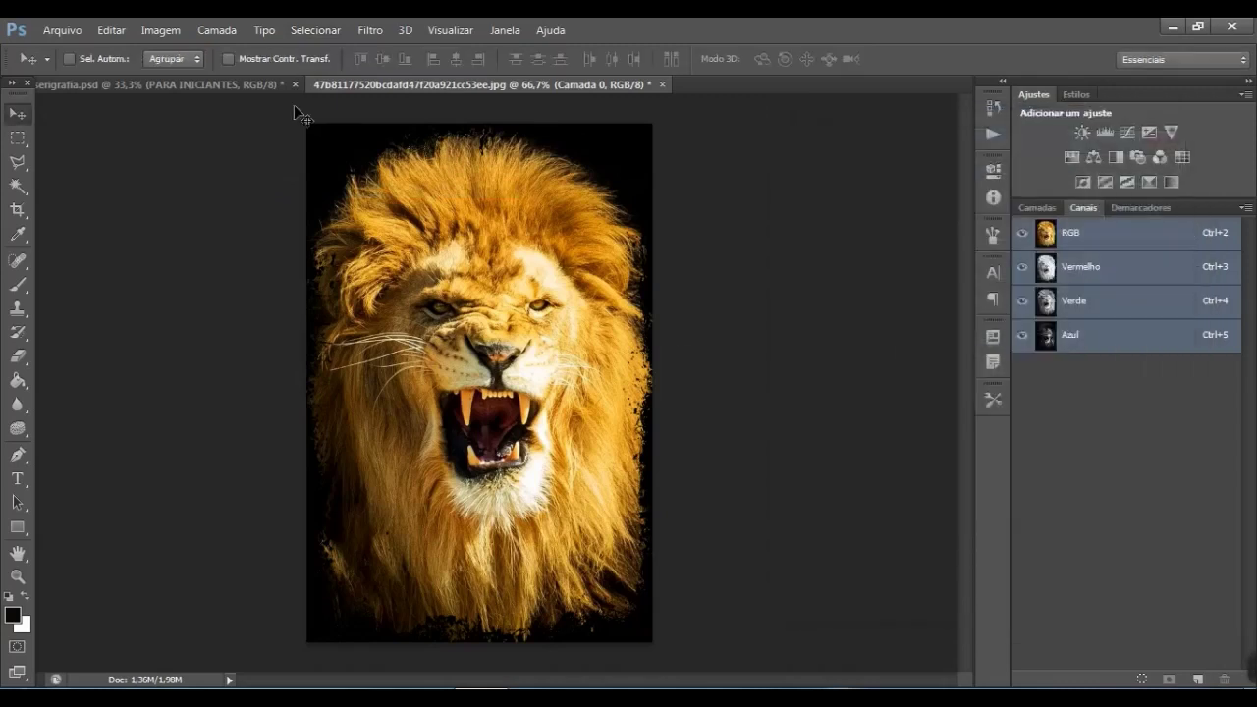
Convert the lion image to Lab Color mode
left_click(163, 28)
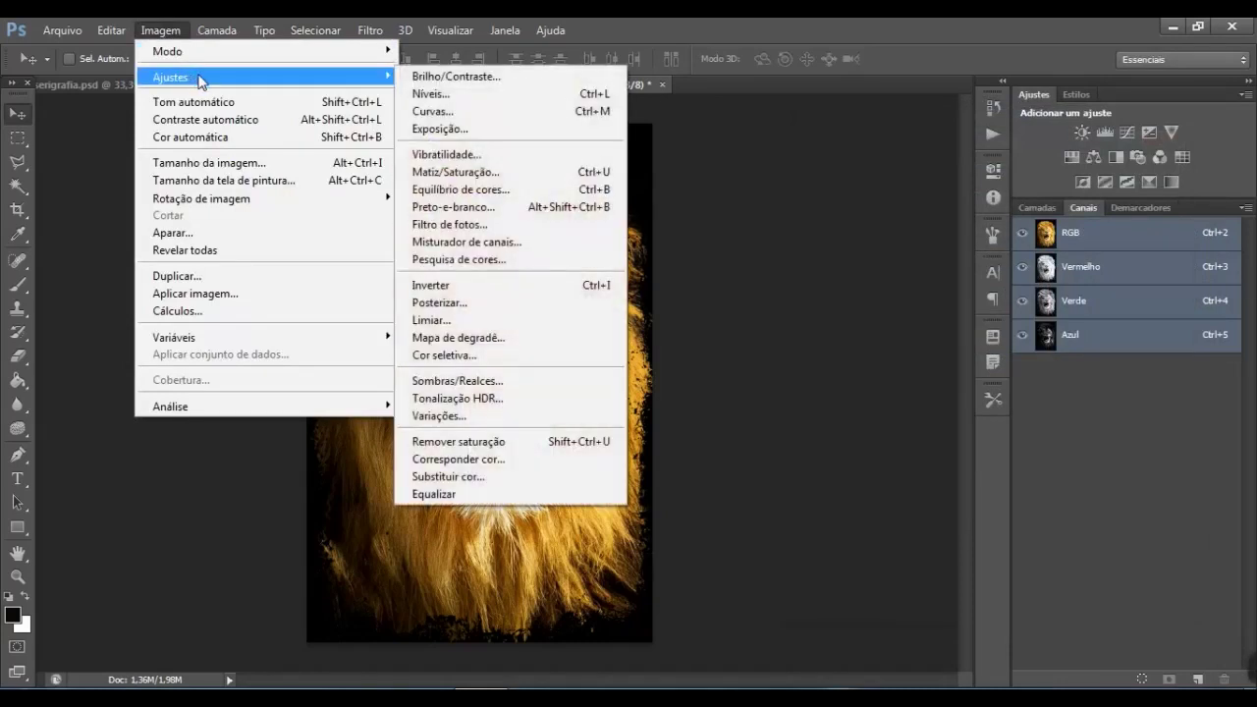
mouse_move(220, 59)
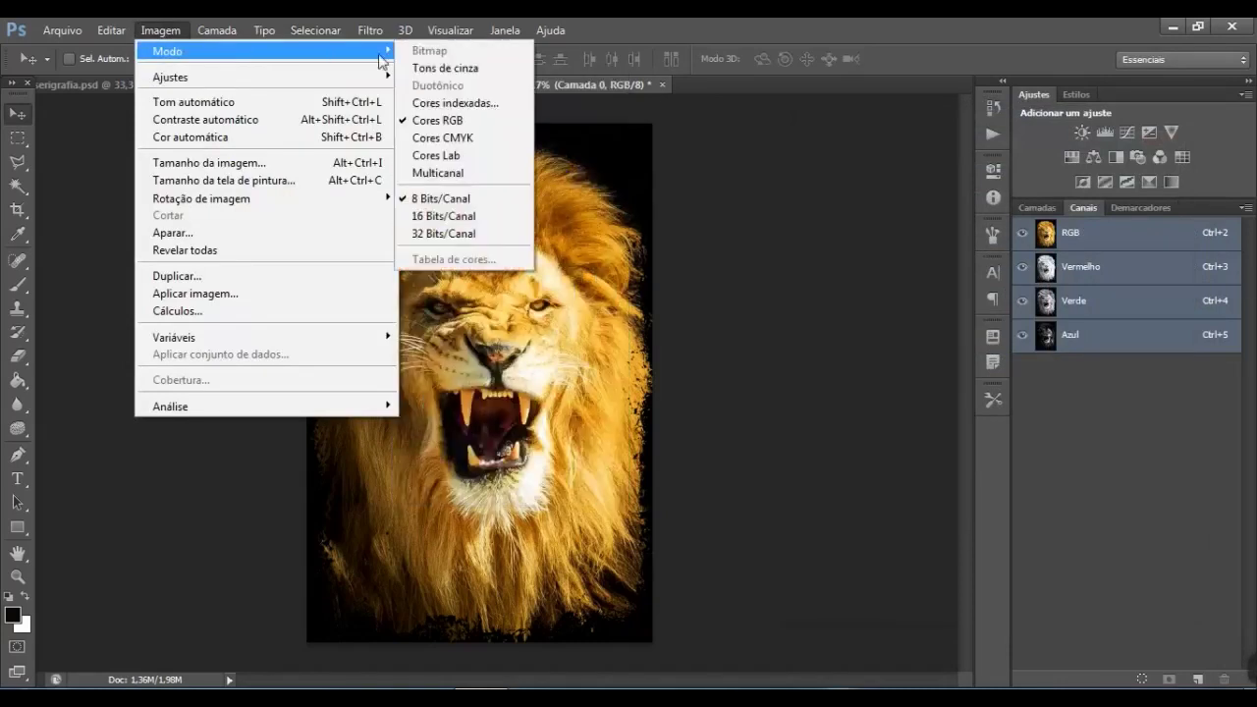
left_click(432, 156)
Duplicate the Luminosidade channel as an inverted channel named 'base branca'
left_click(1096, 281)
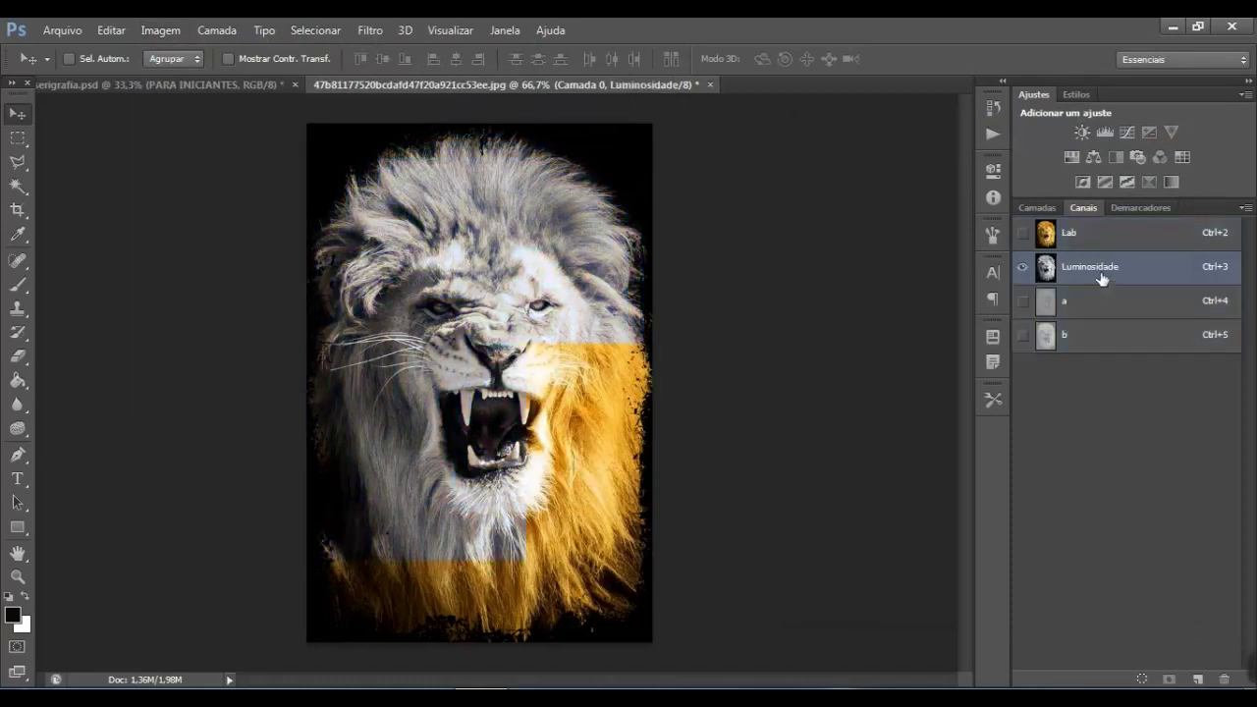
right_click(1096, 277)
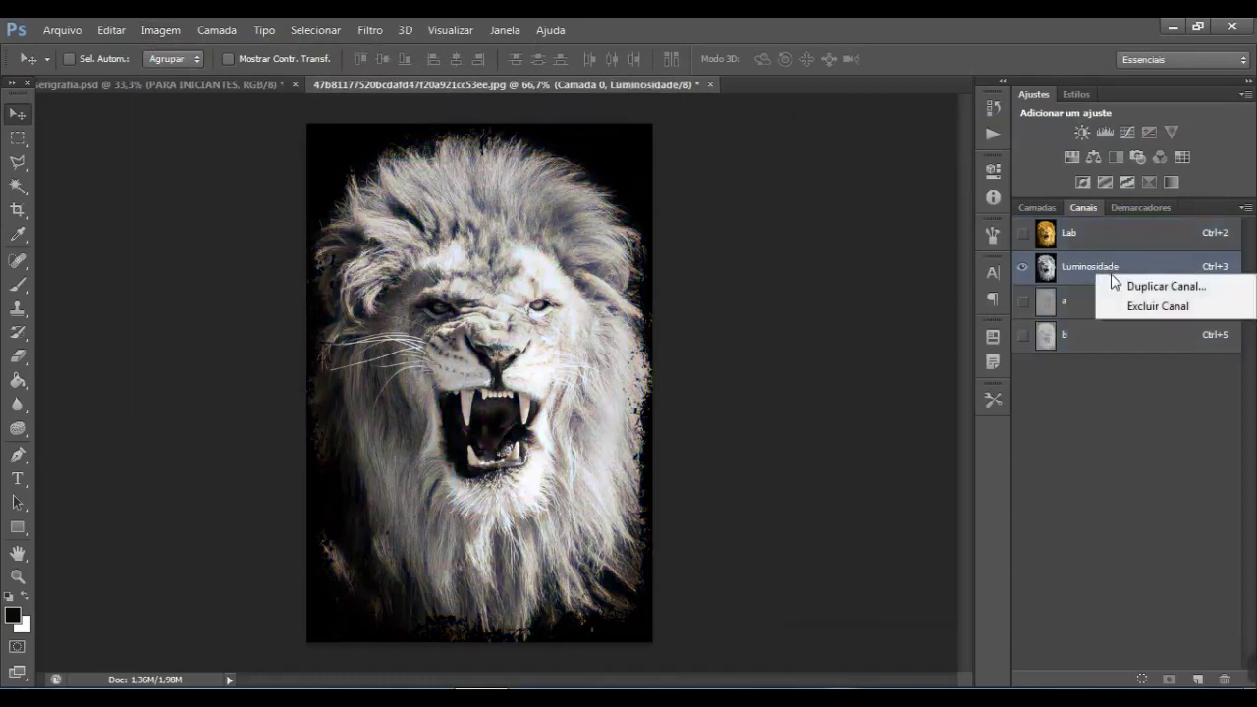
left_click(1136, 287)
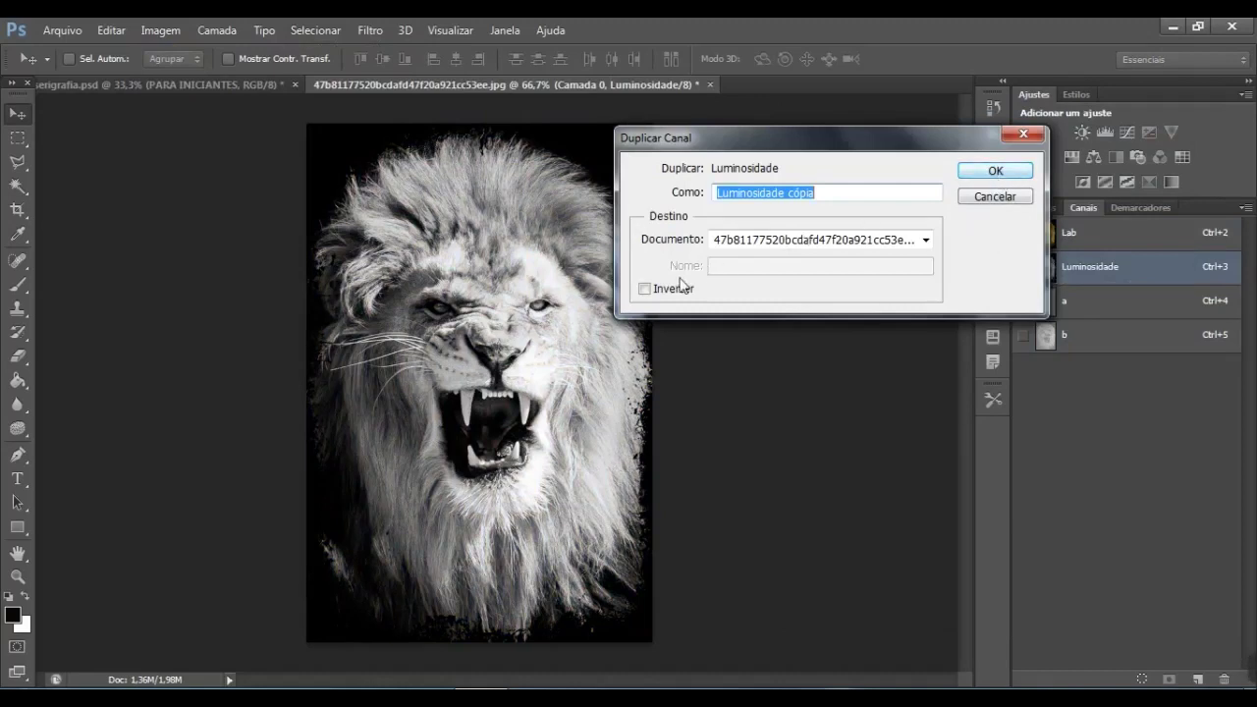
left_click(644, 289)
left_click(741, 202)
type("base brqnca")
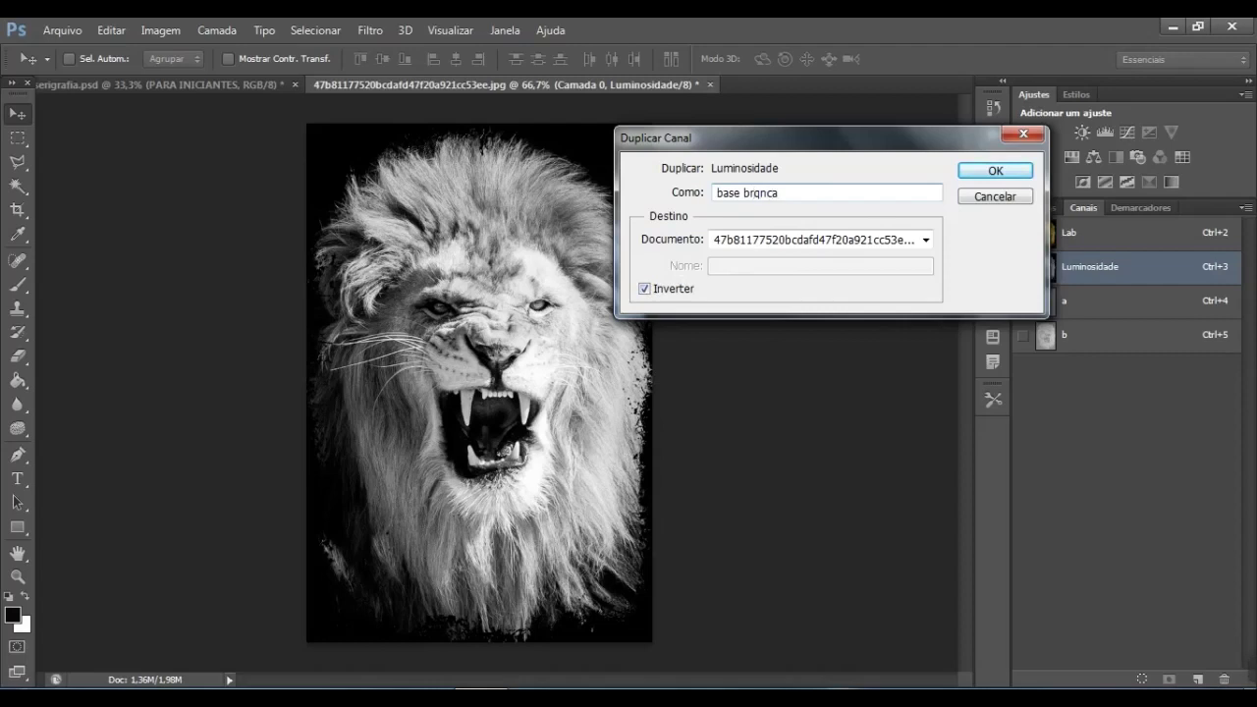
key("Return")
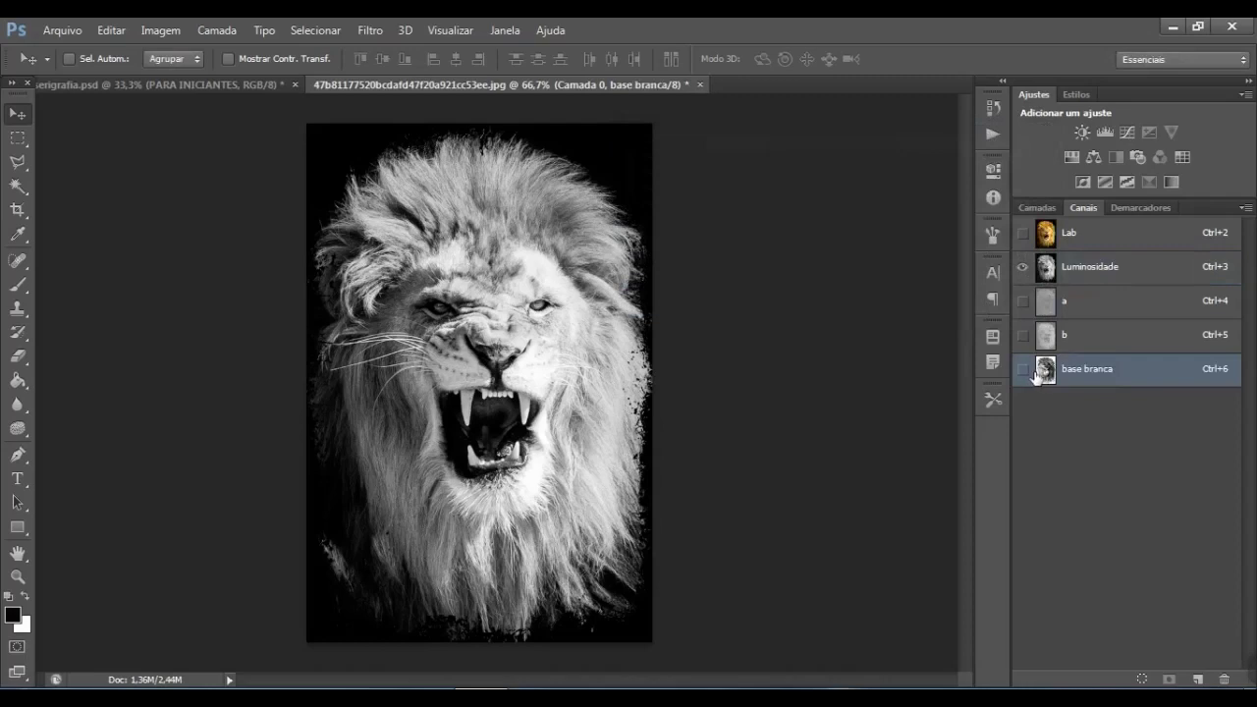
left_click(1024, 370)
Hide base branca and convert the document to CMYK colour without a profile
left_click(1025, 370)
left_click(1126, 236)
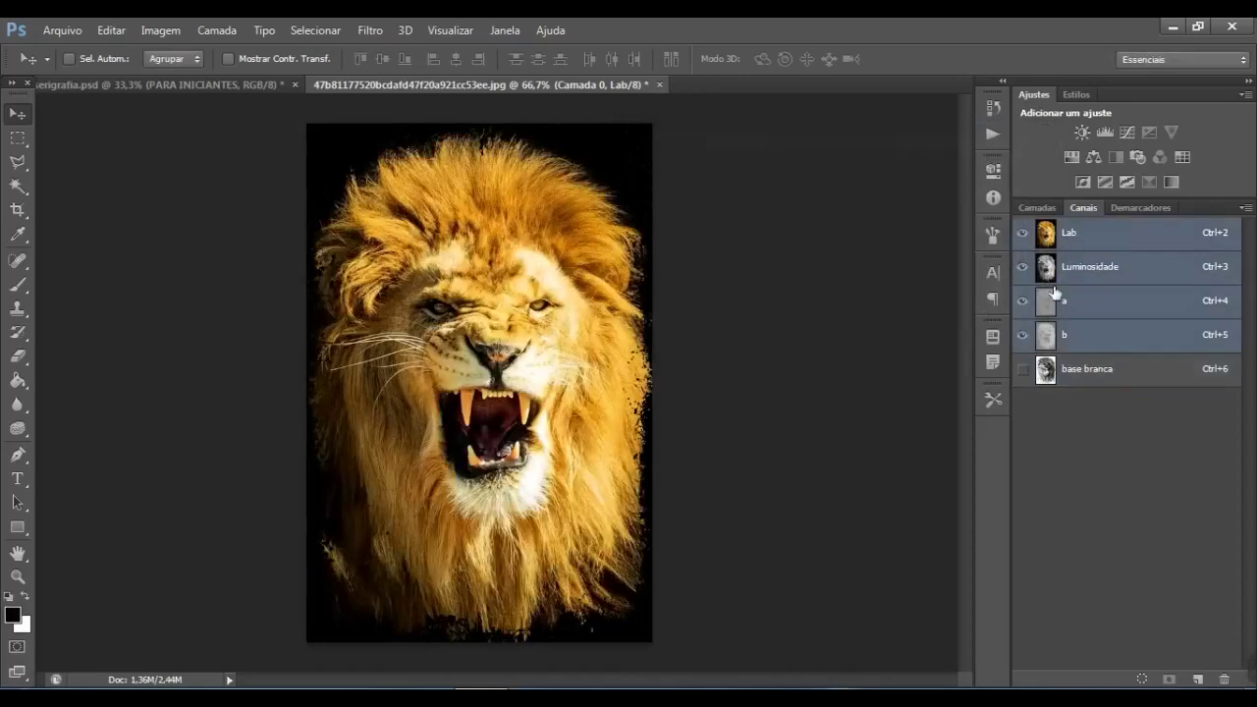
left_click(160, 30)
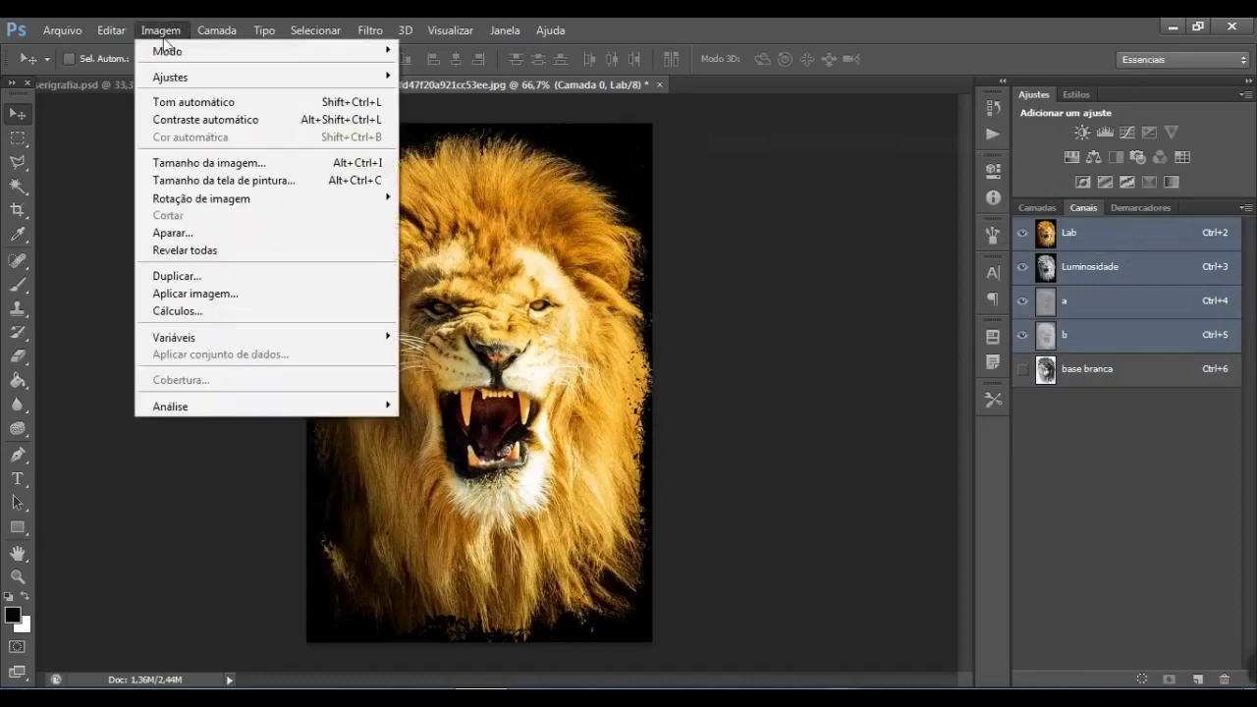
mouse_move(273, 57)
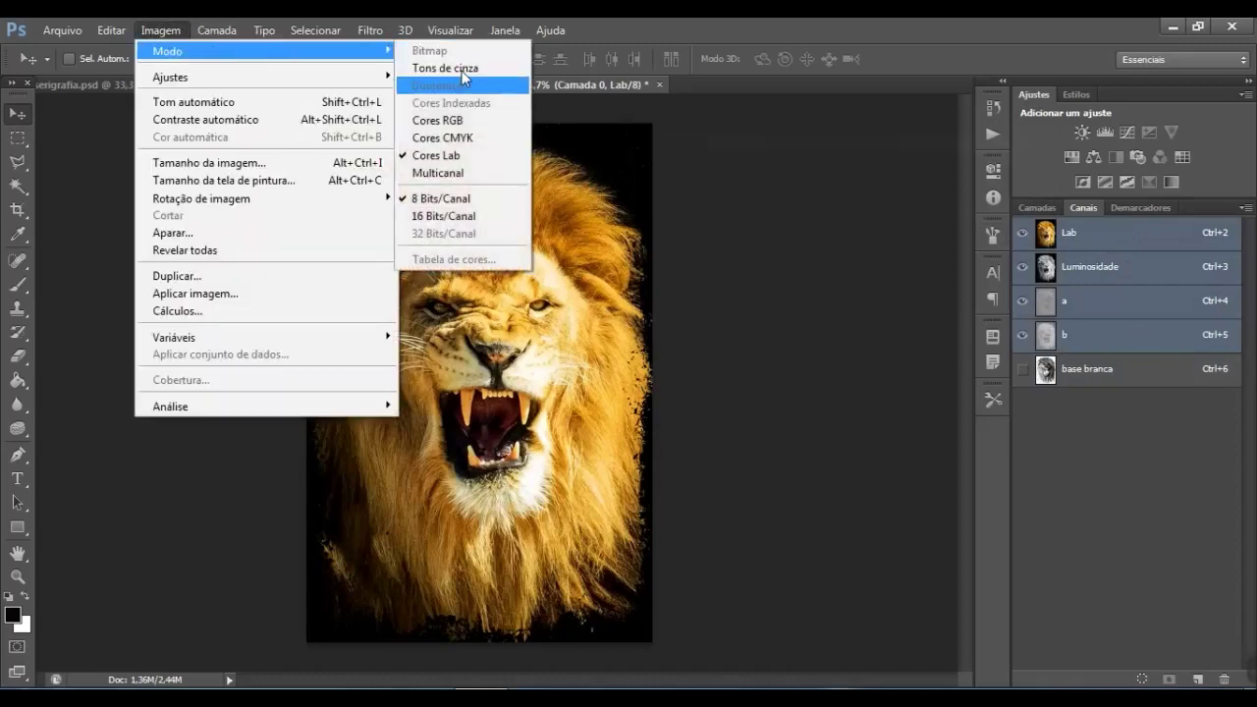
left_click(475, 140)
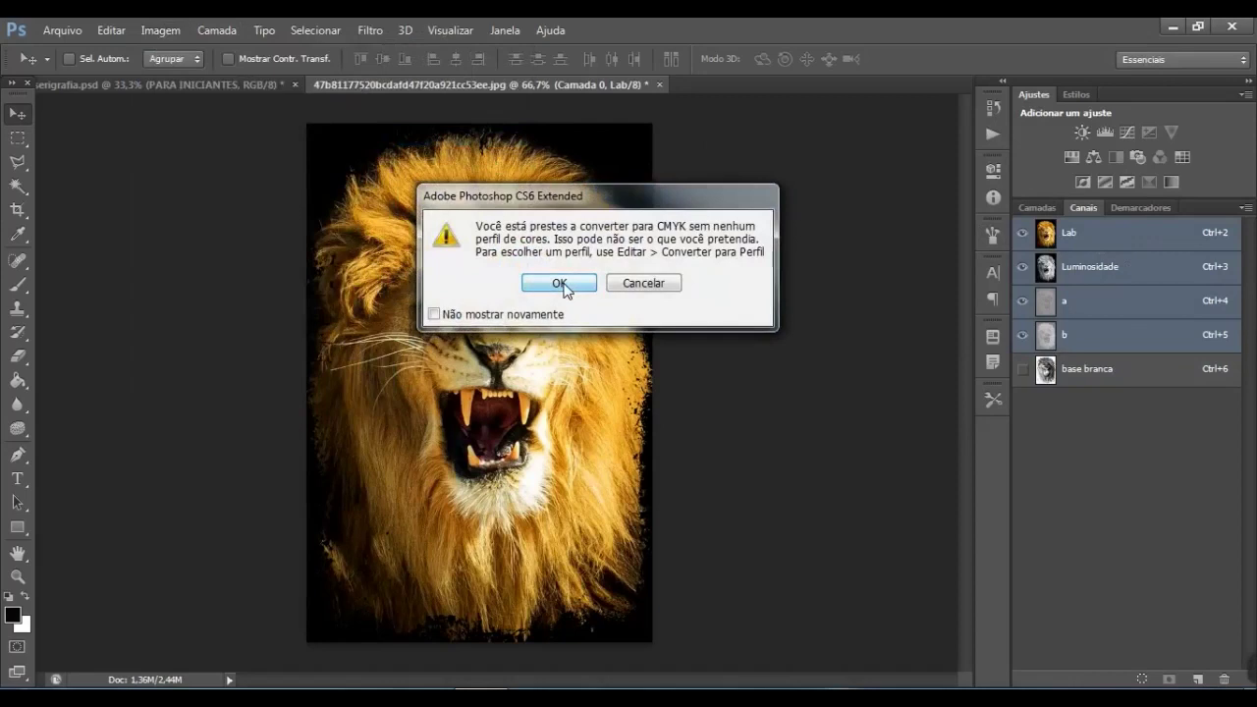
left_click(561, 282)
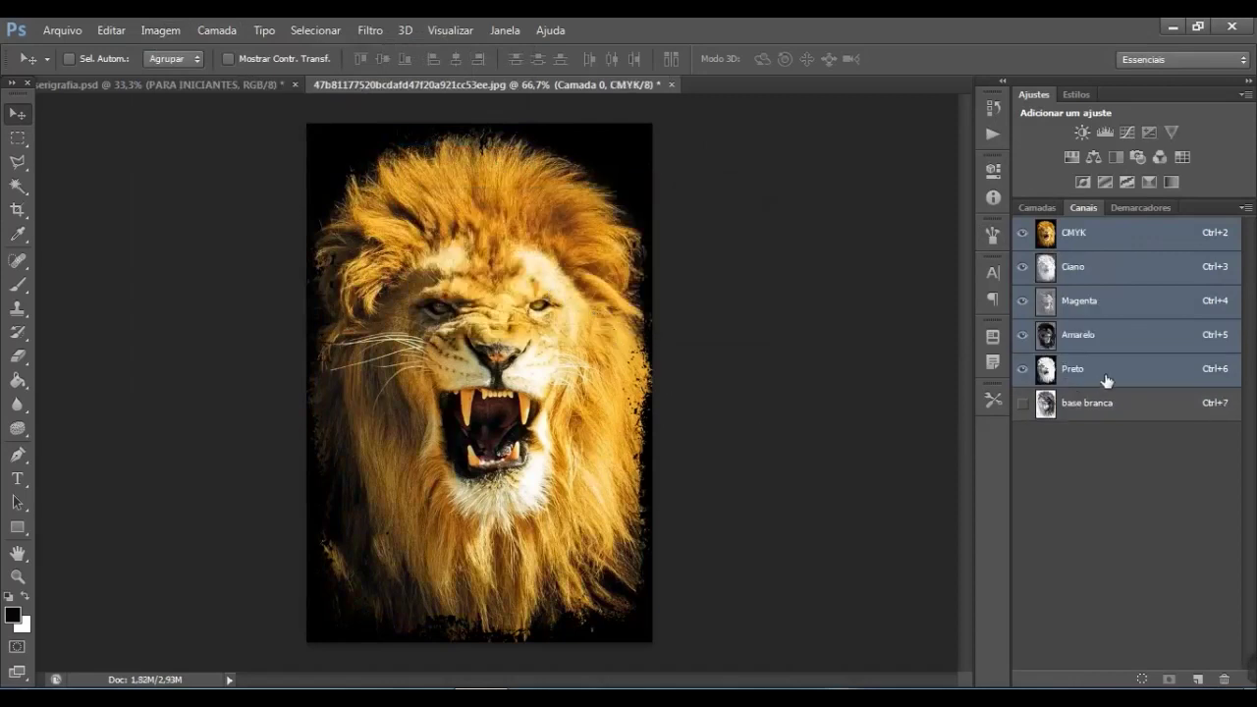
Duplicate the Preto channel as 'Preto ajuste'
left_click(1104, 378)
right_click(1107, 380)
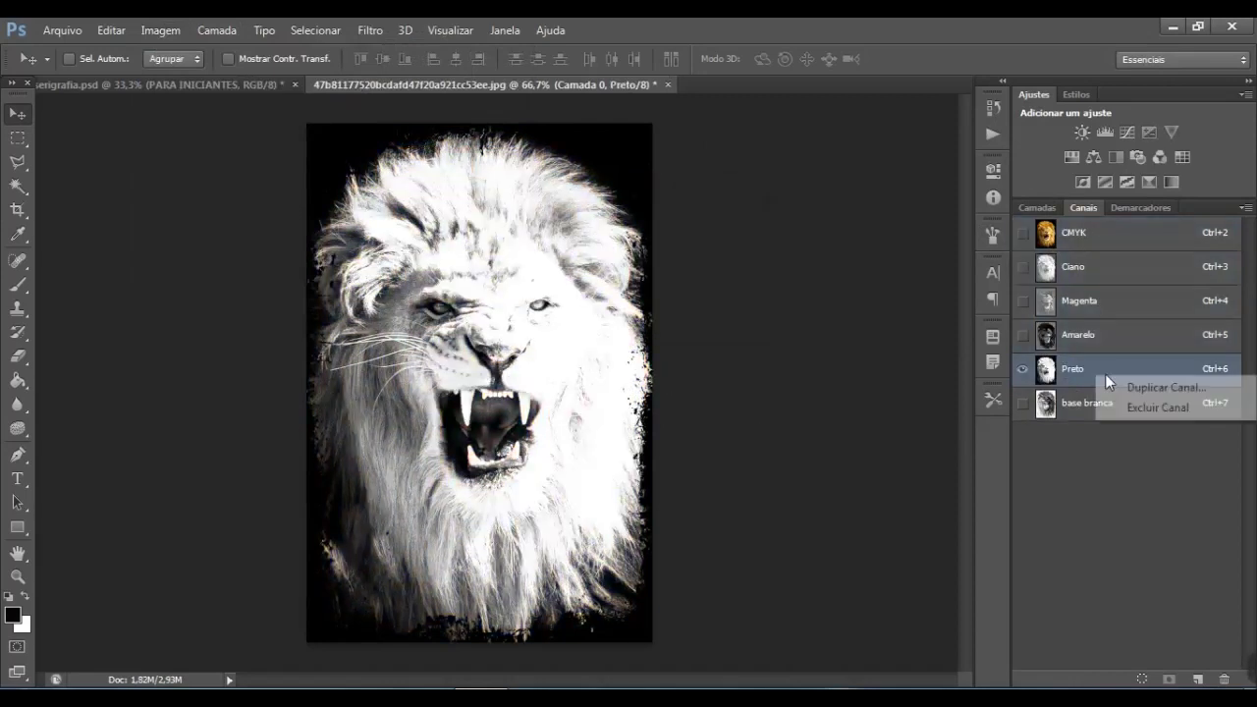
left_click(1140, 389)
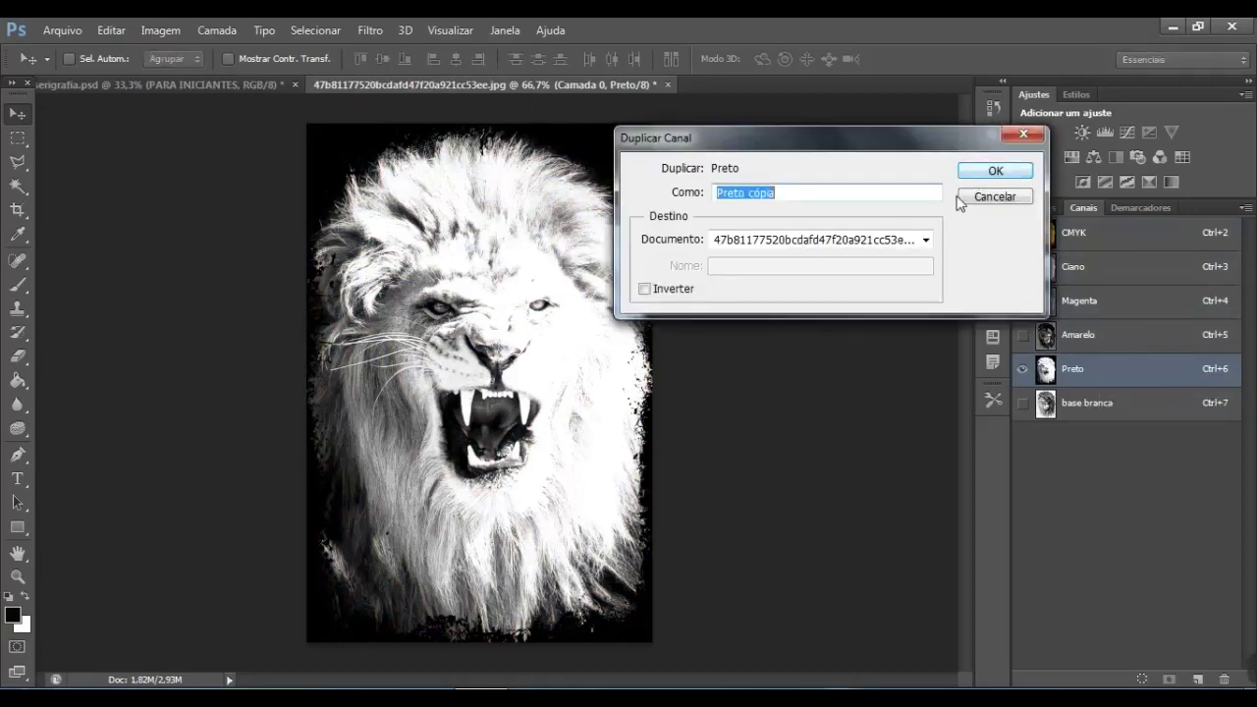
key("End")
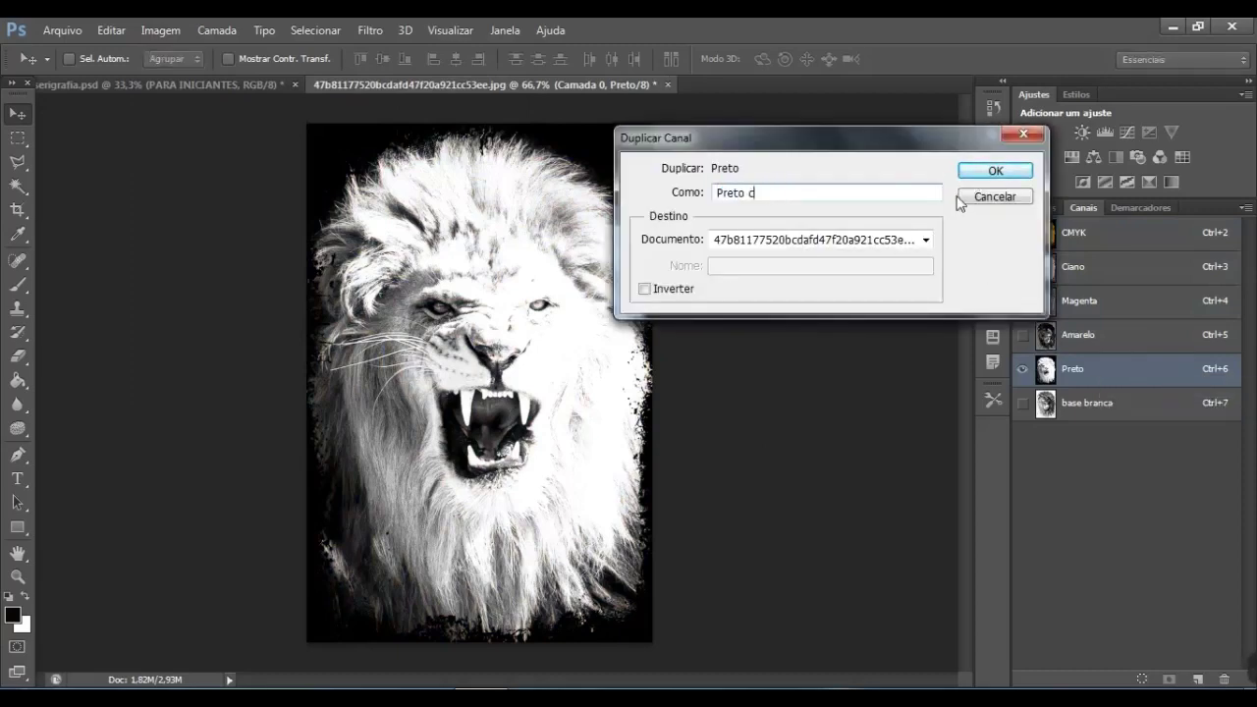
type("aj")
left_click(987, 170)
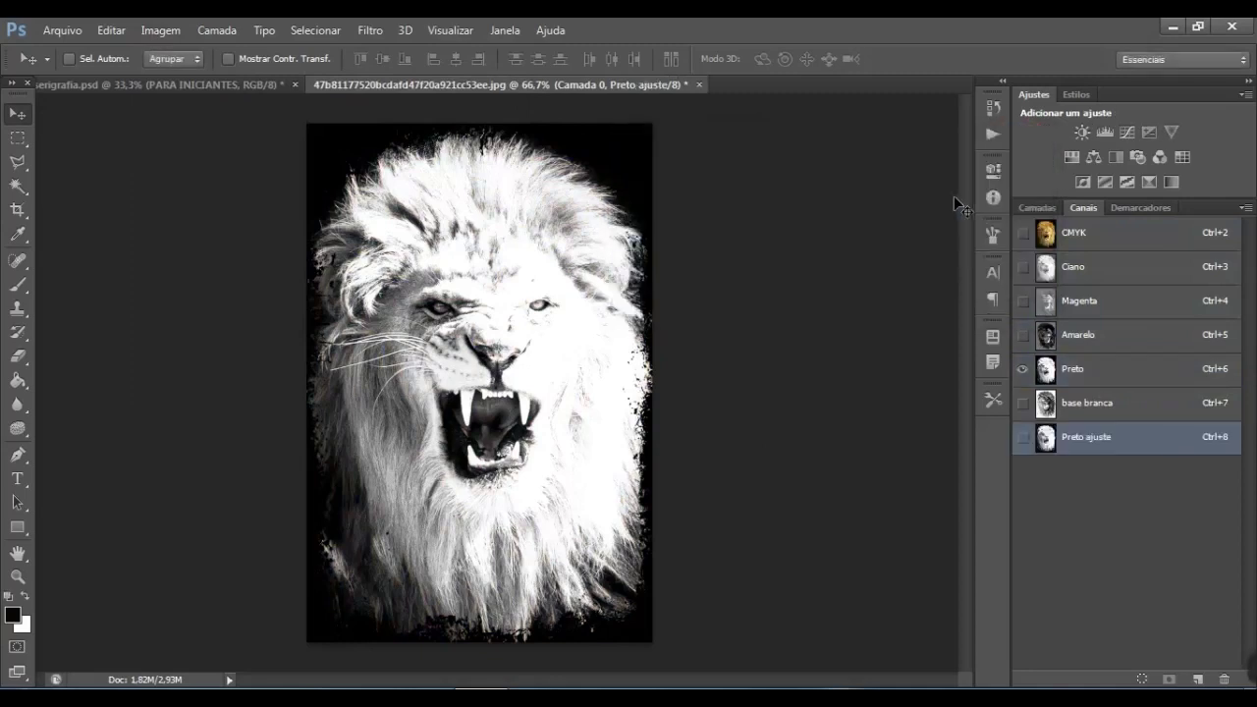
left_click(1127, 234)
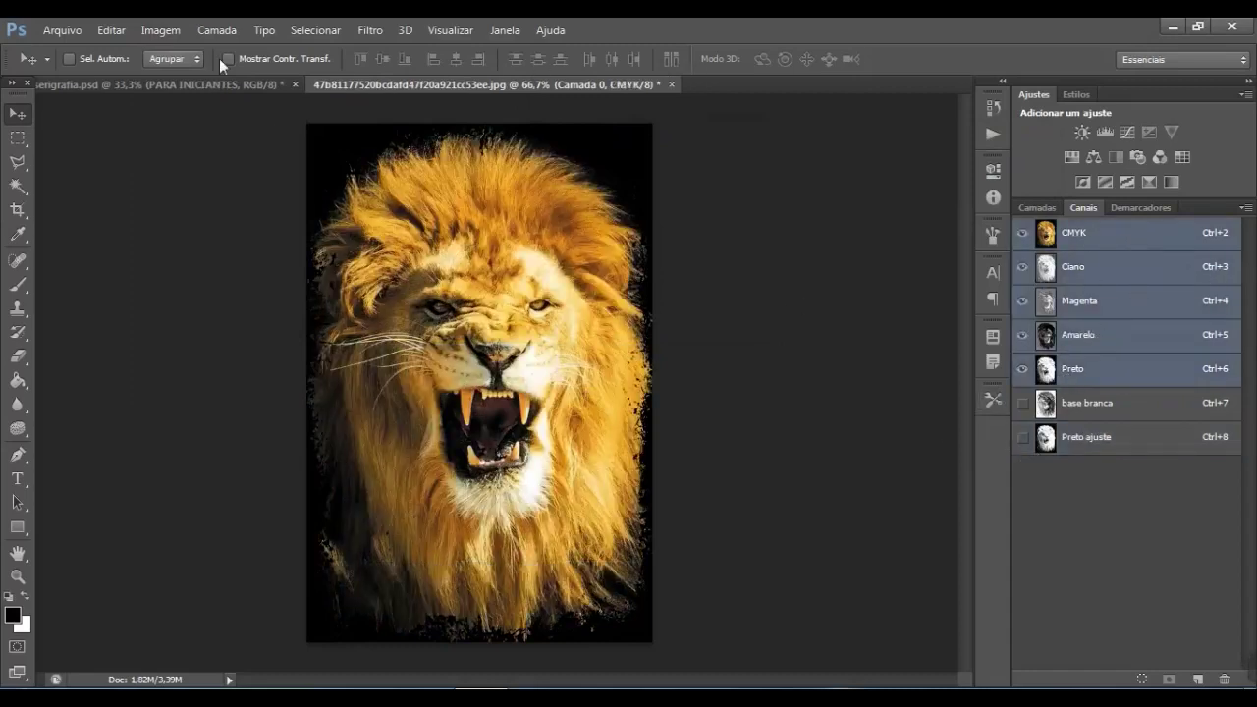
Convert the document back to RGB Color mode
left_click(163, 37)
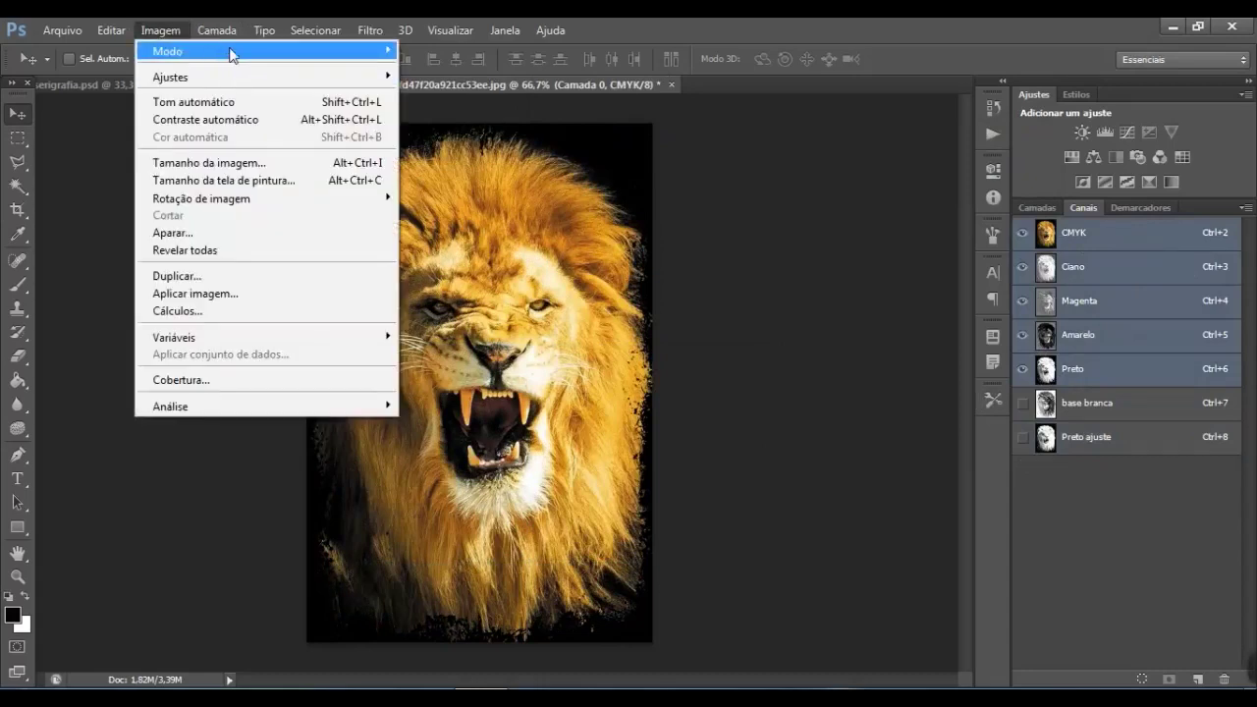
mouse_move(230, 52)
left_click(438, 120)
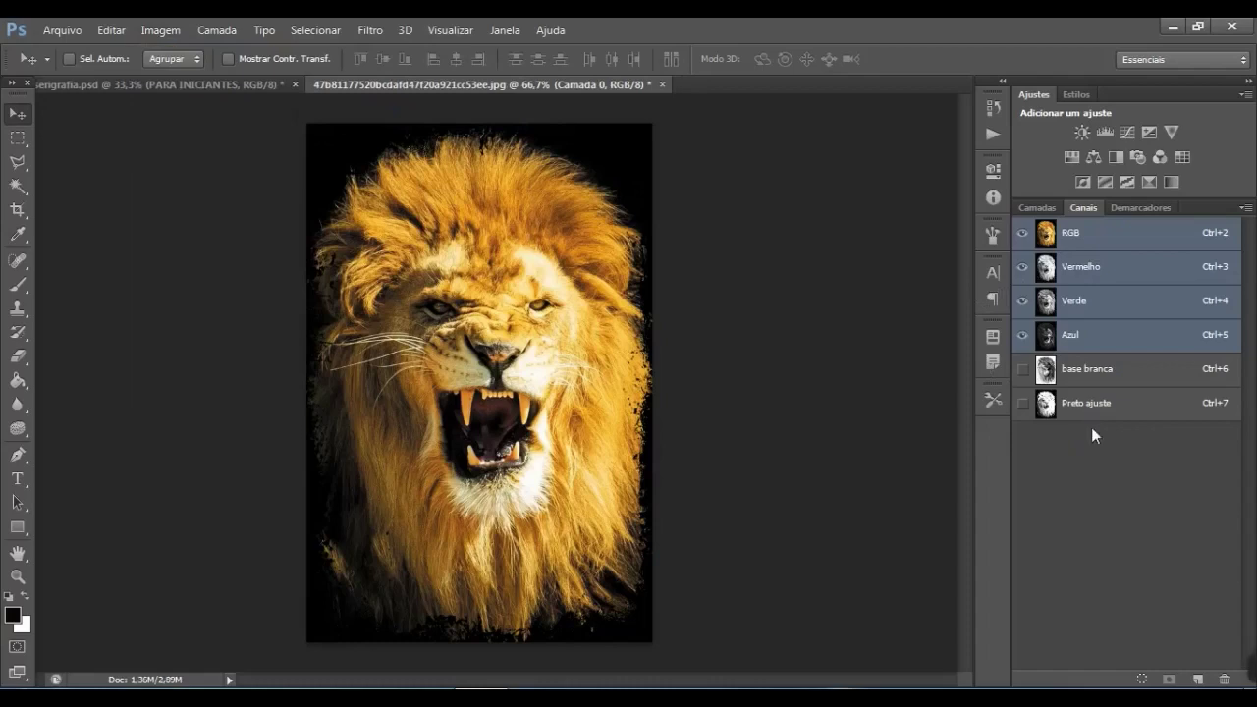
Create a new black spot colour channel named 'camisa' and move Preto ajuste above it
left_click(1198, 679)
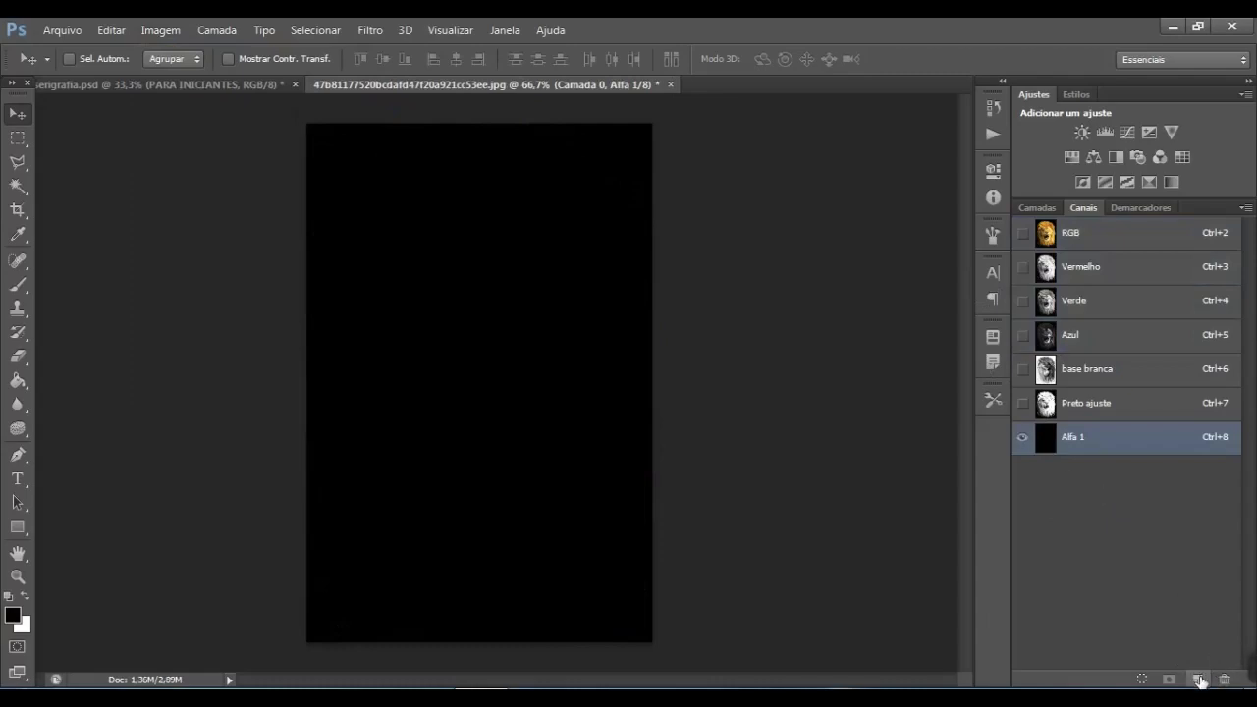
double_click(1045, 442)
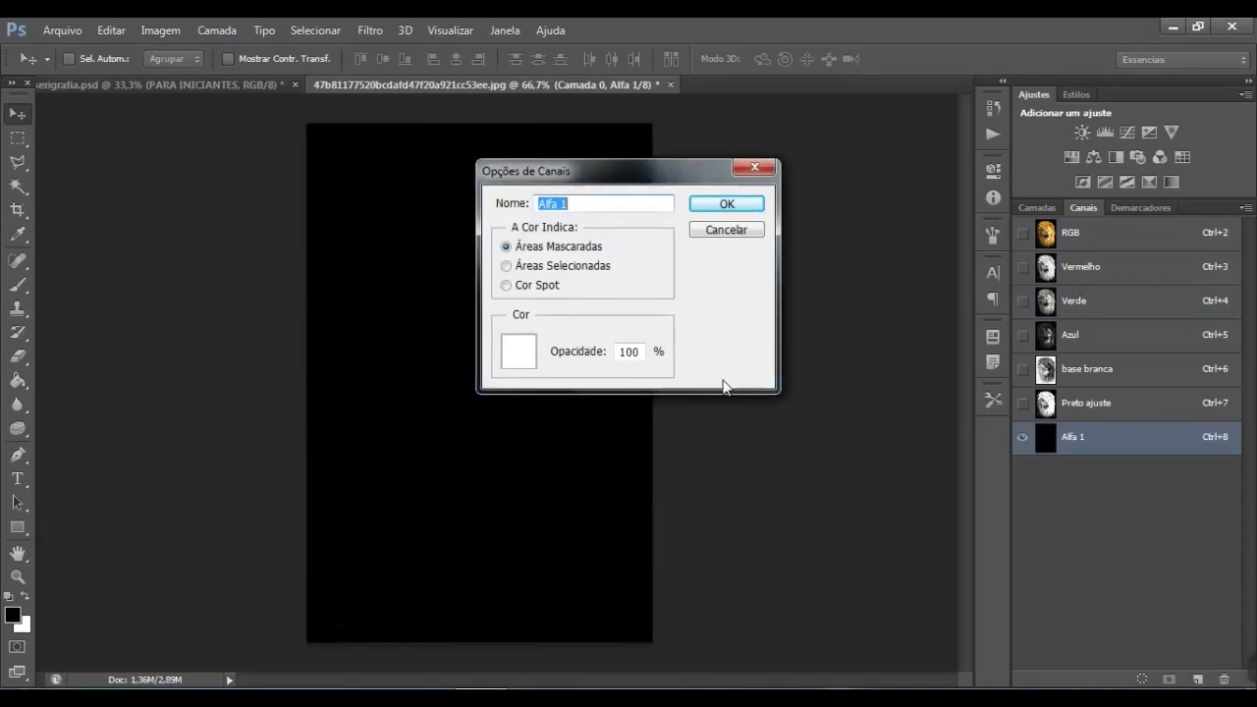
left_click(507, 286)
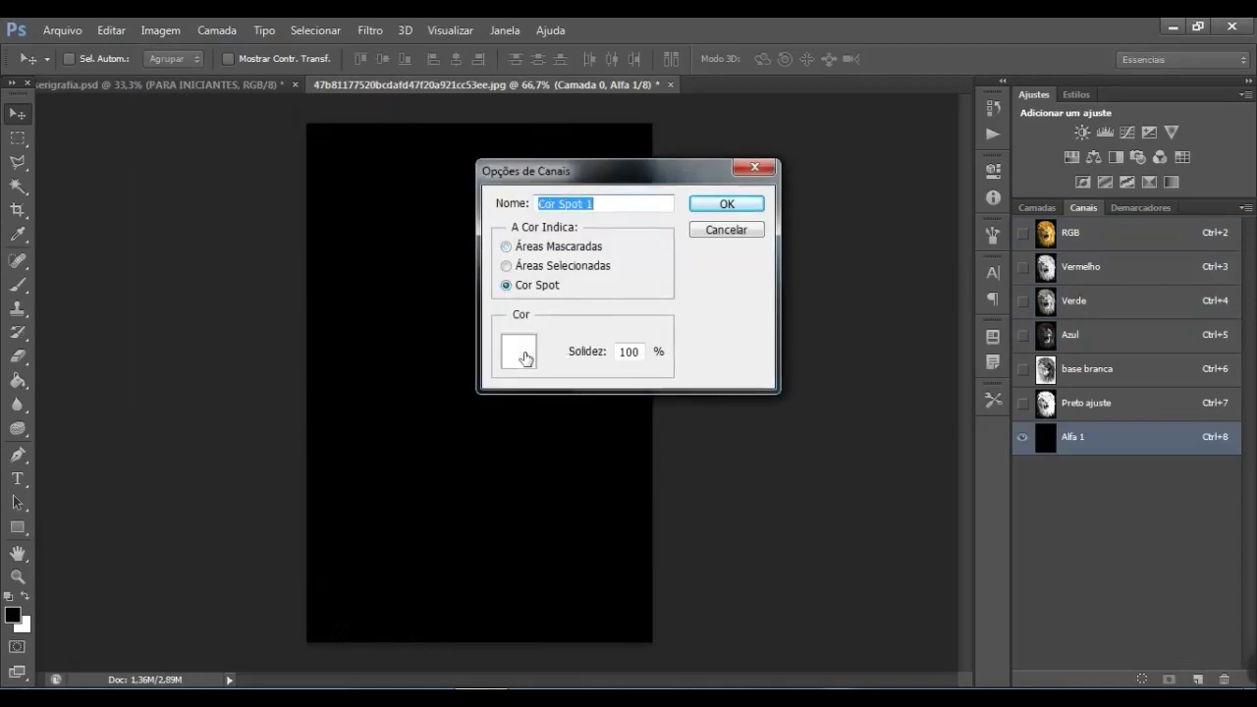
left_click(518, 351)
left_click(596, 669)
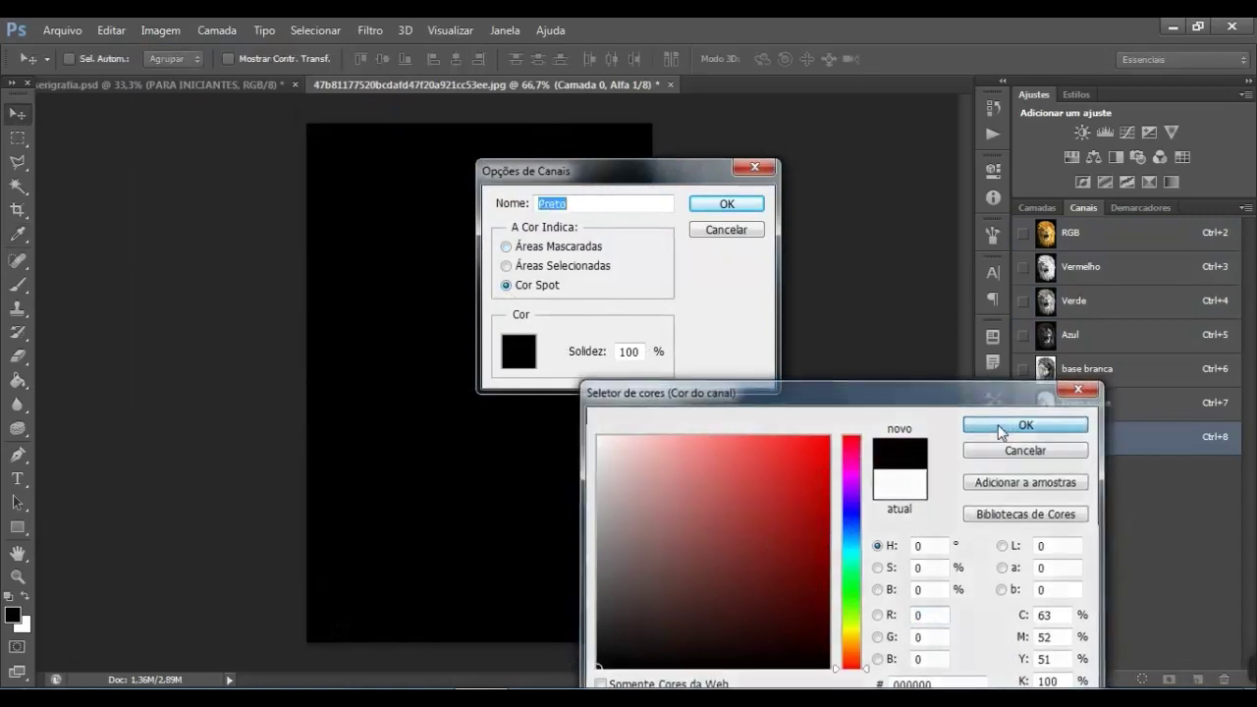
left_click(992, 423)
type("camisa")
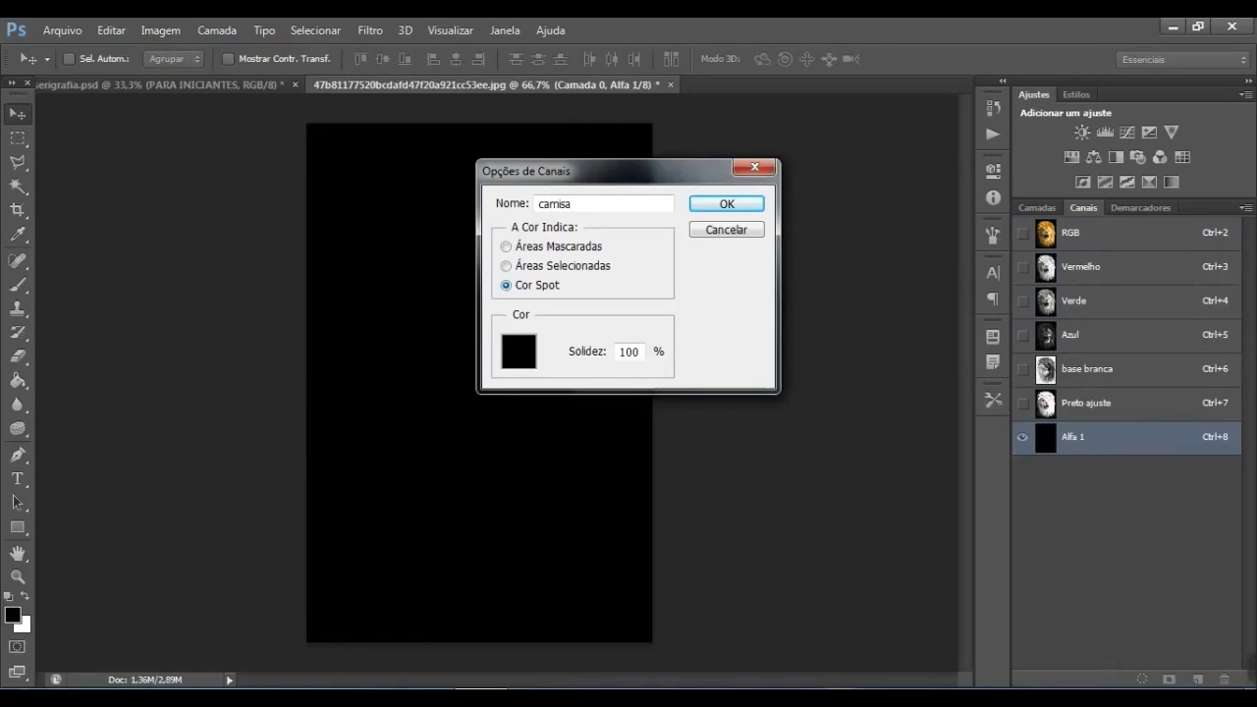
left_click(733, 205)
left_click_drag(1121, 436, 1098, 367)
left_click_drag(1103, 432, 1100, 367)
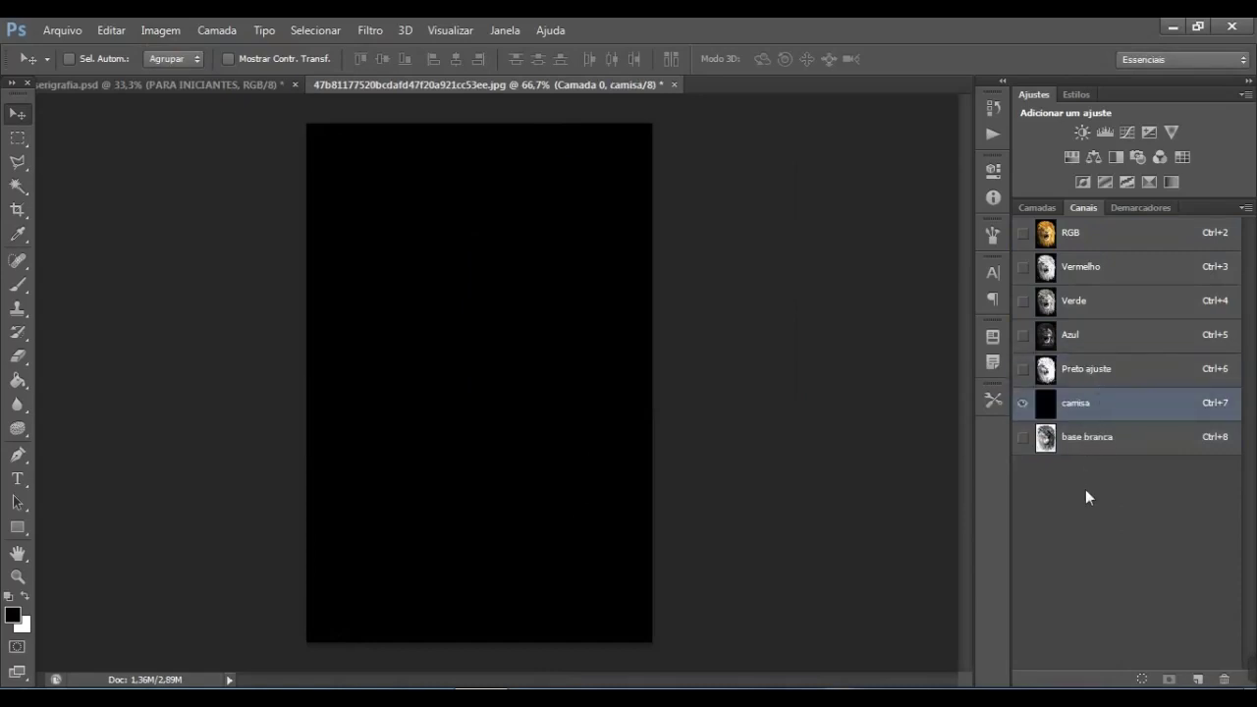
Convert the base branca channel into a spot colour channel
double_click(1047, 440)
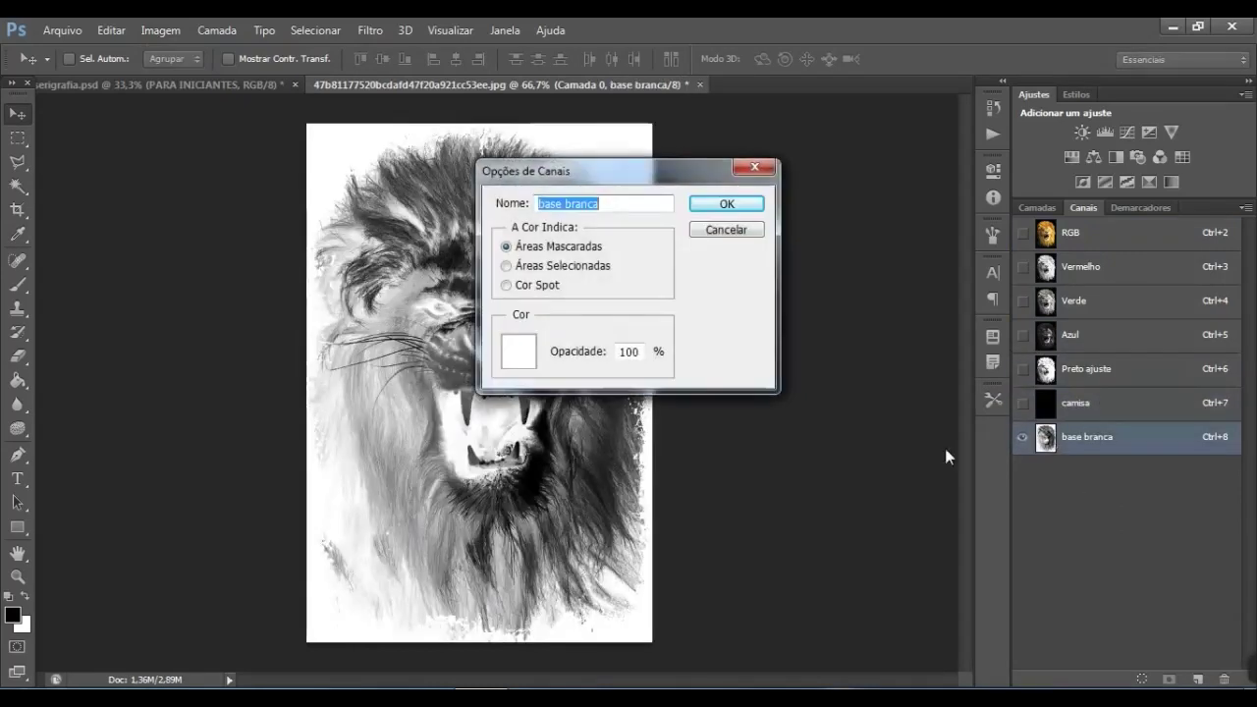
left_click(507, 285)
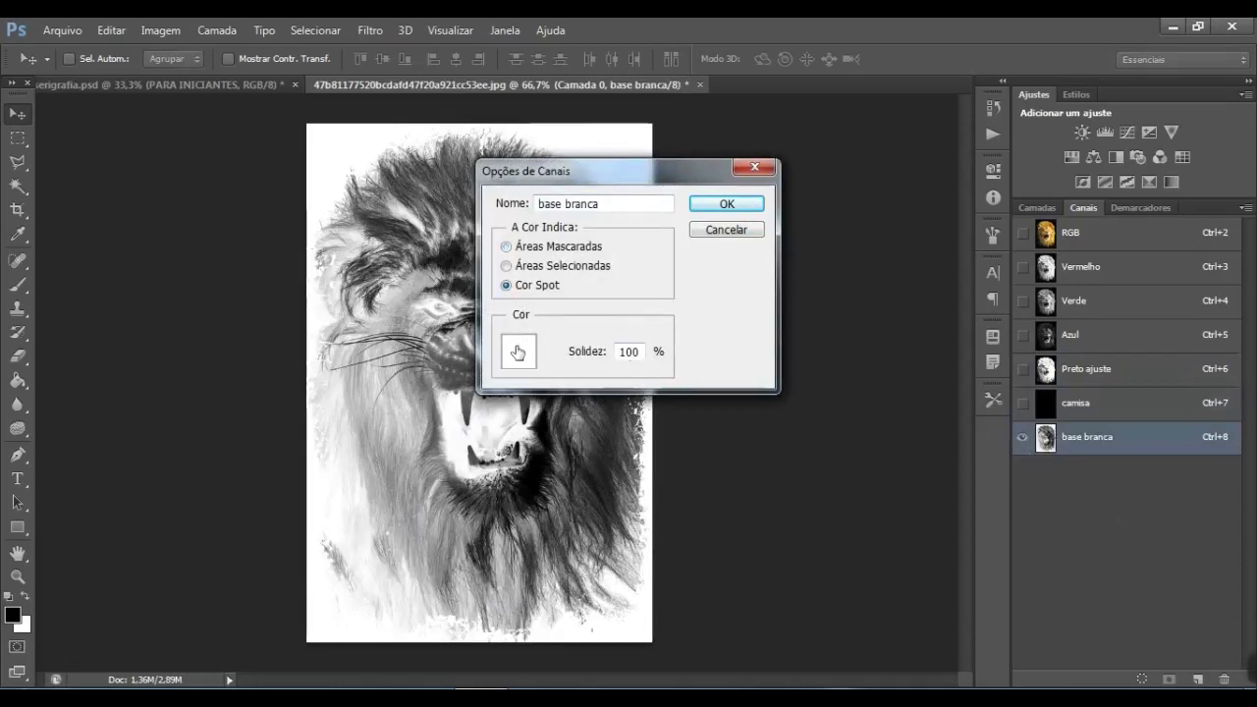
left_click(727, 206)
Toggle camisa's visibility to compare the lion, then return to the RGB composite
left_click(1023, 406)
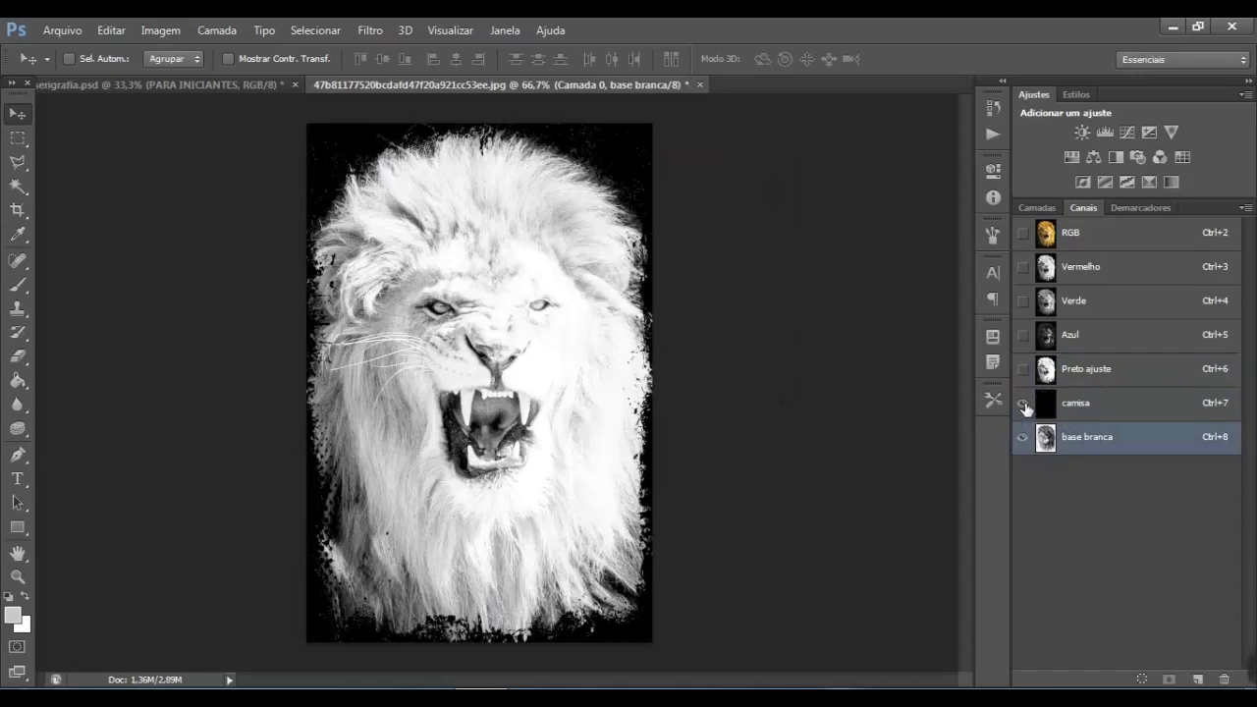
left_click(1023, 407)
left_click(1023, 407)
left_click(1023, 407)
left_click(1024, 407)
left_click(1024, 407)
left_click(1023, 406)
left_click(1119, 241)
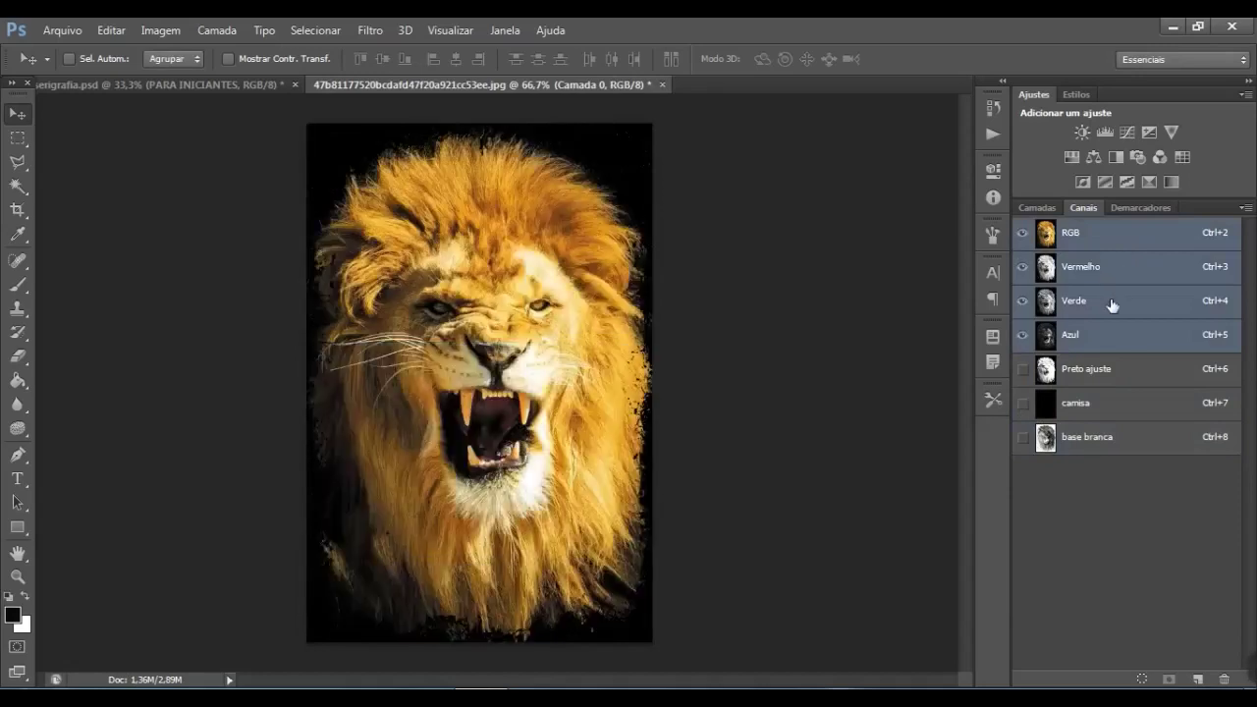
Select all non-red areas with an inverted Reds Color Range, then add new channel Alfa 1
left_click(319, 31)
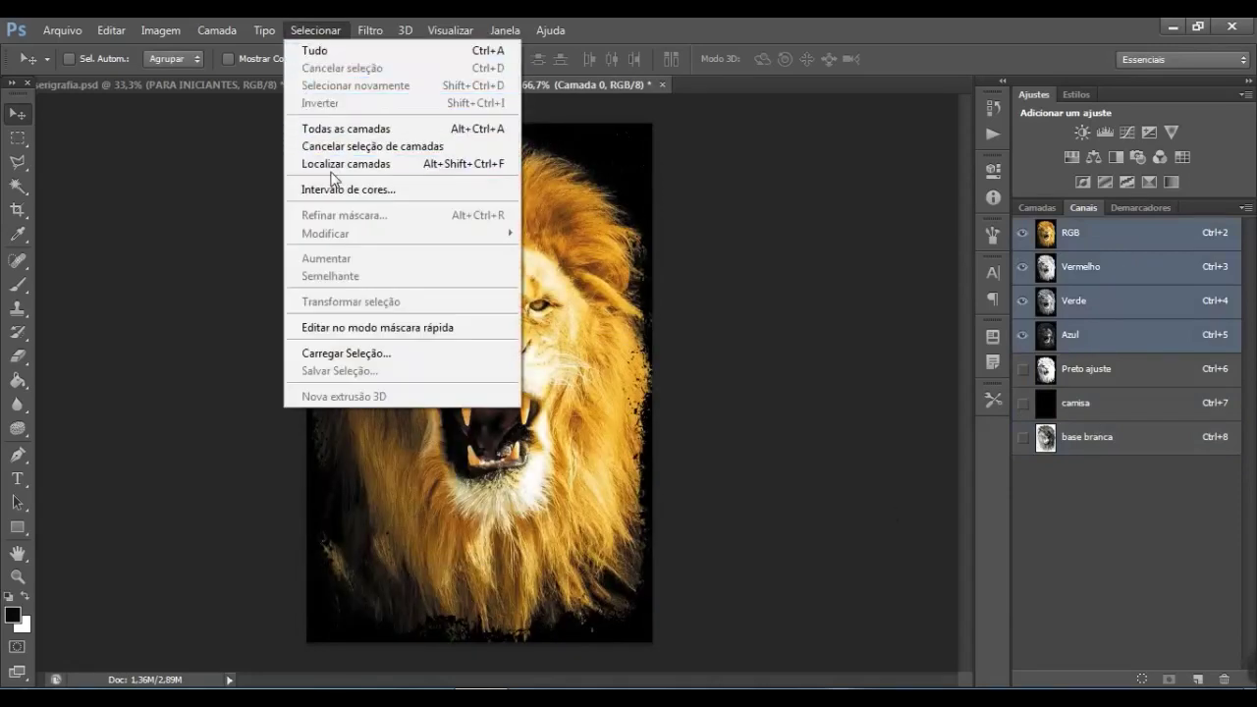
left_click(334, 187)
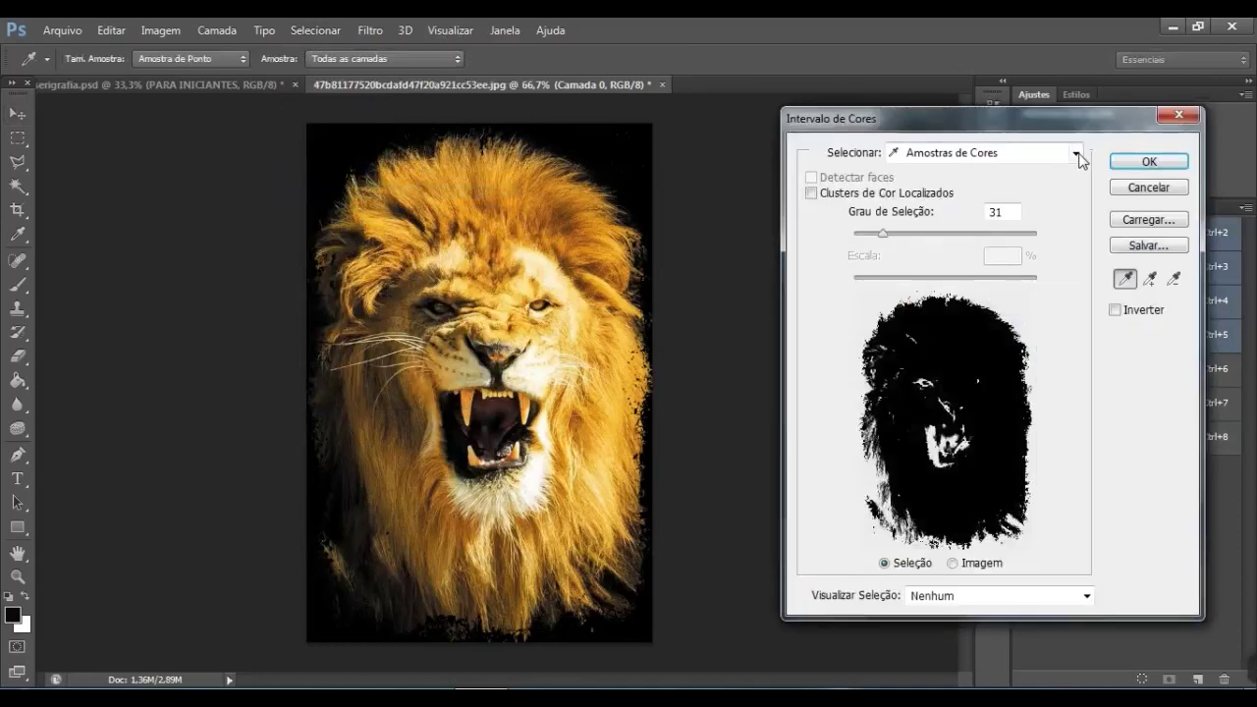
left_click(1075, 153)
left_click(967, 208)
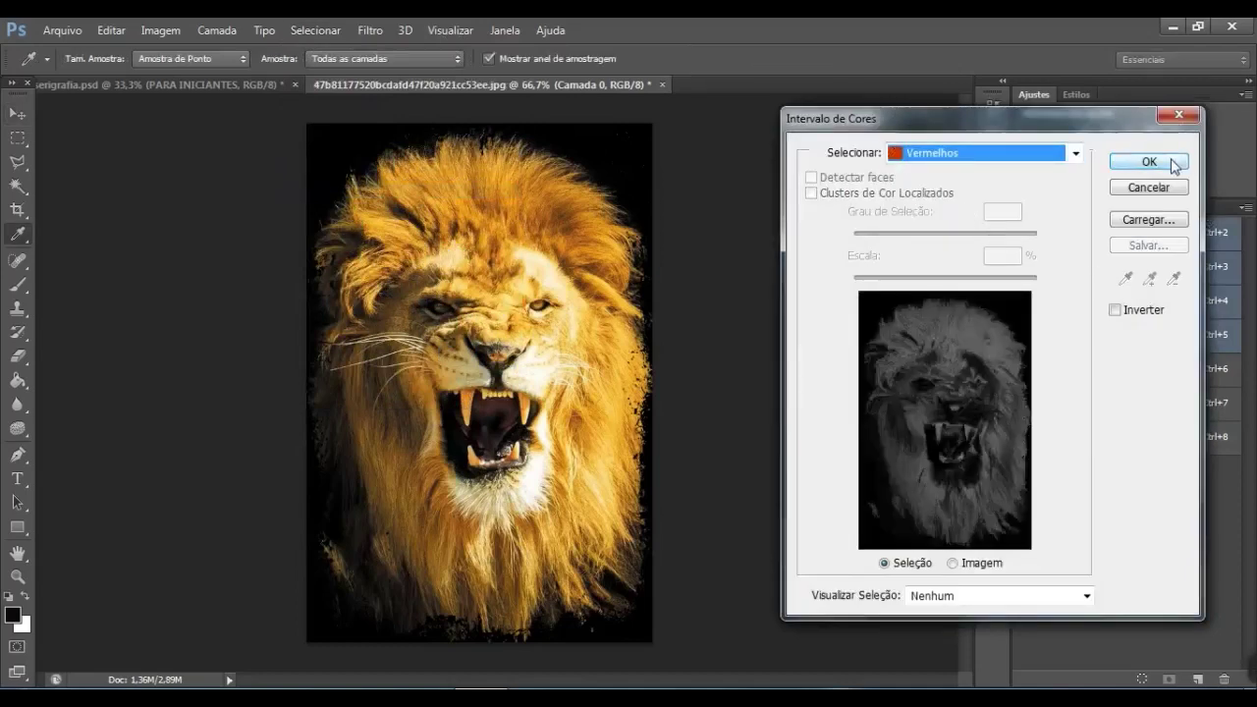
left_click(1115, 310)
left_click(1149, 162)
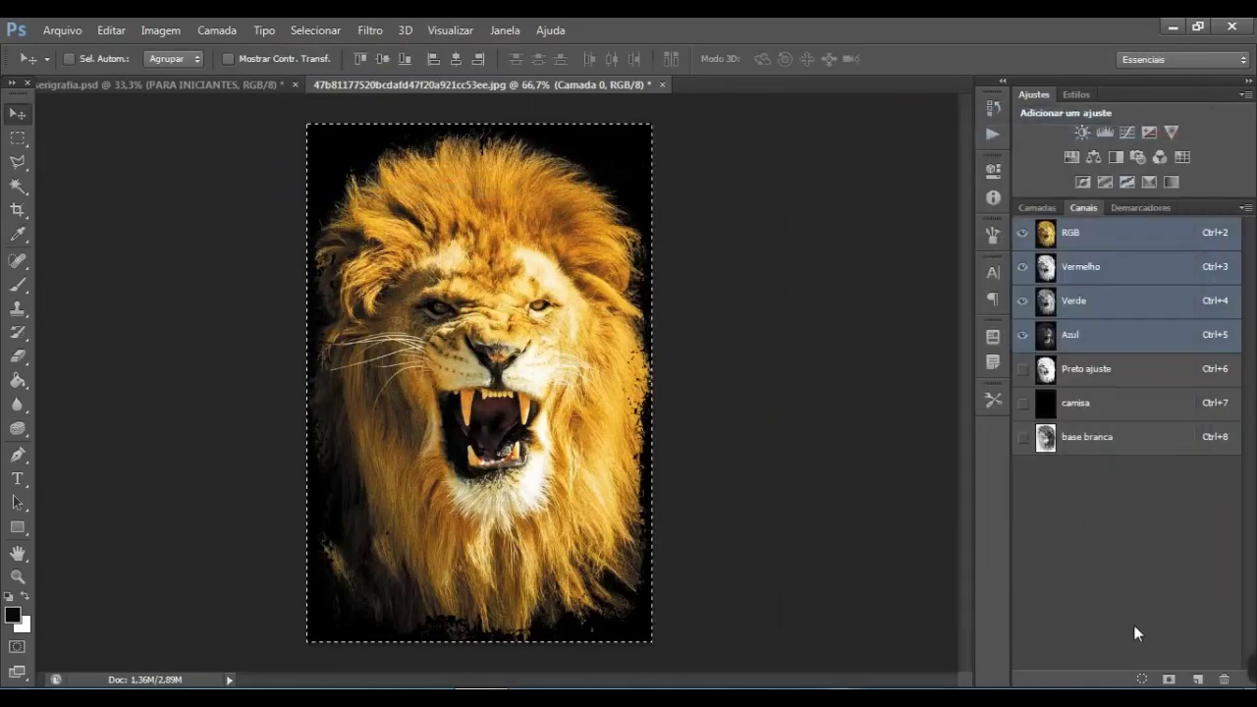
left_click(1197, 679)
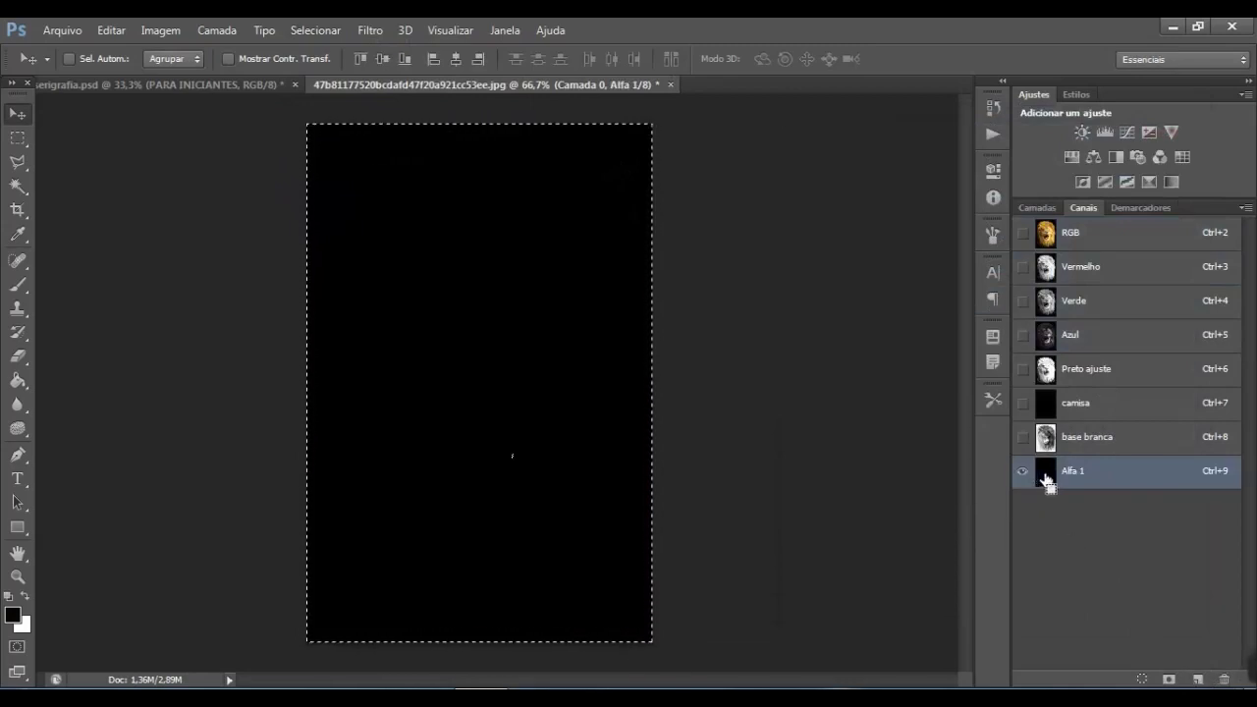
Fill Alfa 1 with the selection, deselect, and convert it to a bright yellow spot channel
key("Delete")
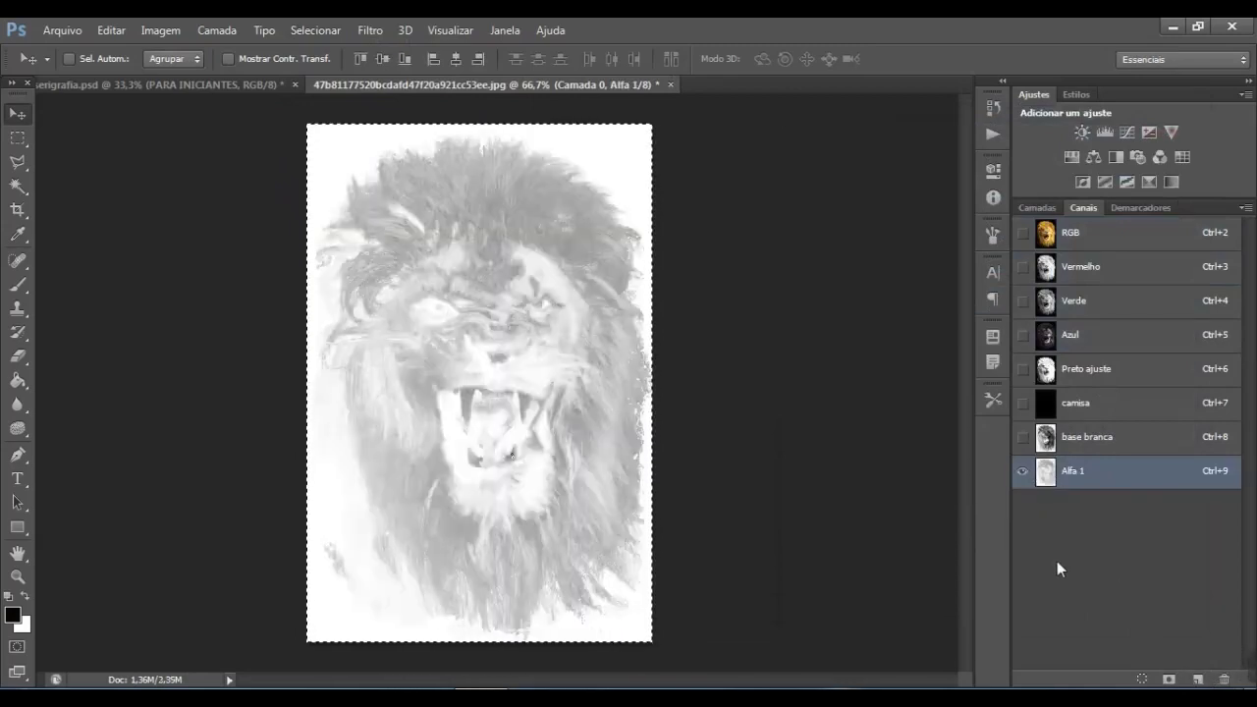
key("ctrl+d")
double_click(1047, 473)
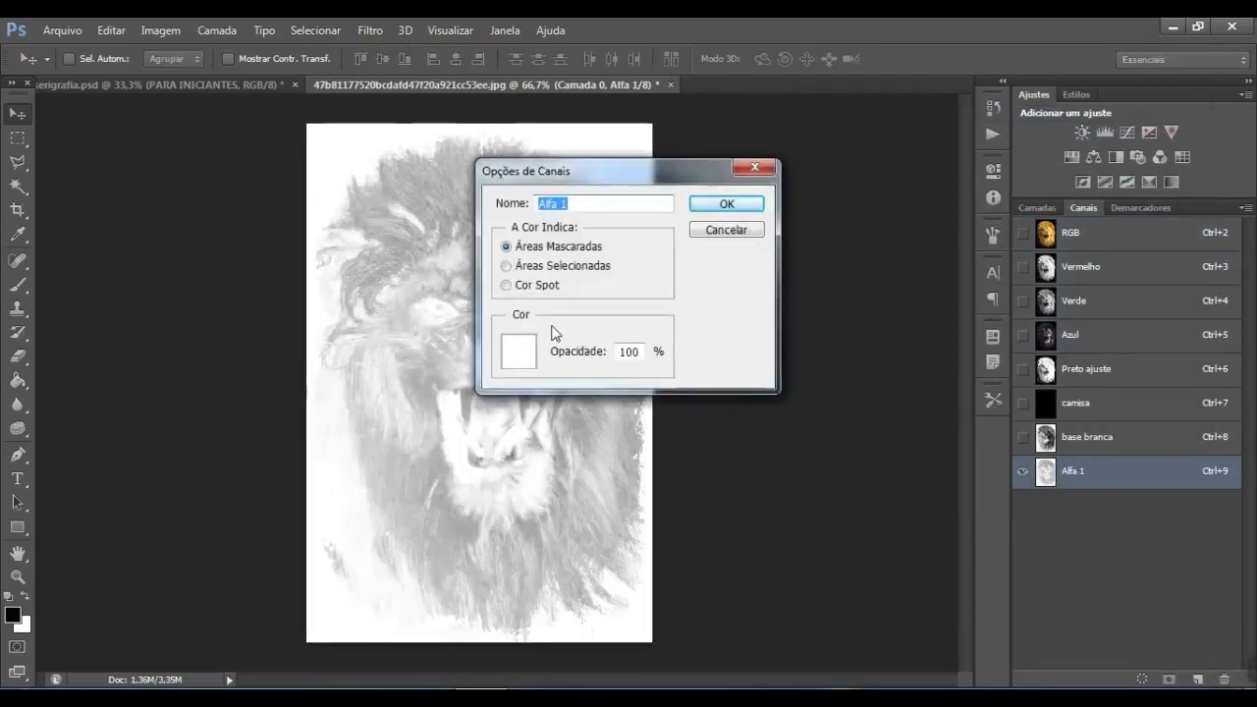
left_click(506, 285)
left_click(522, 359)
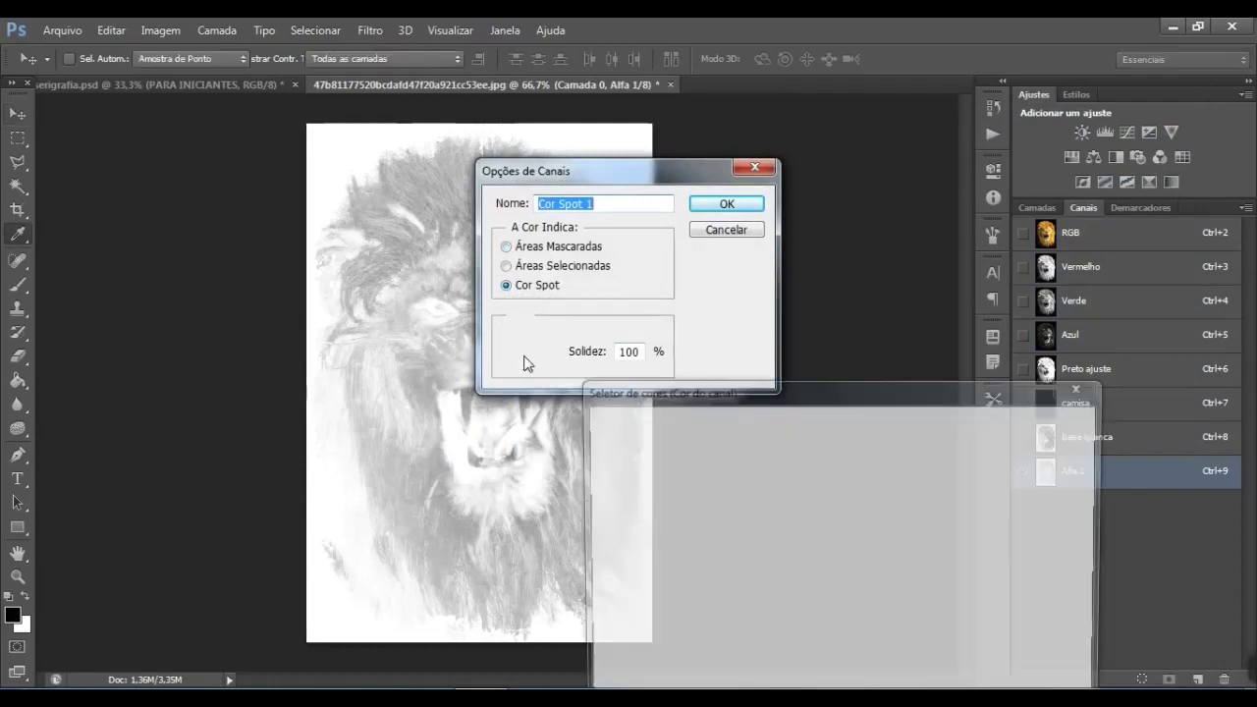
left_click(850, 629)
left_click_drag(805, 531, 830, 435)
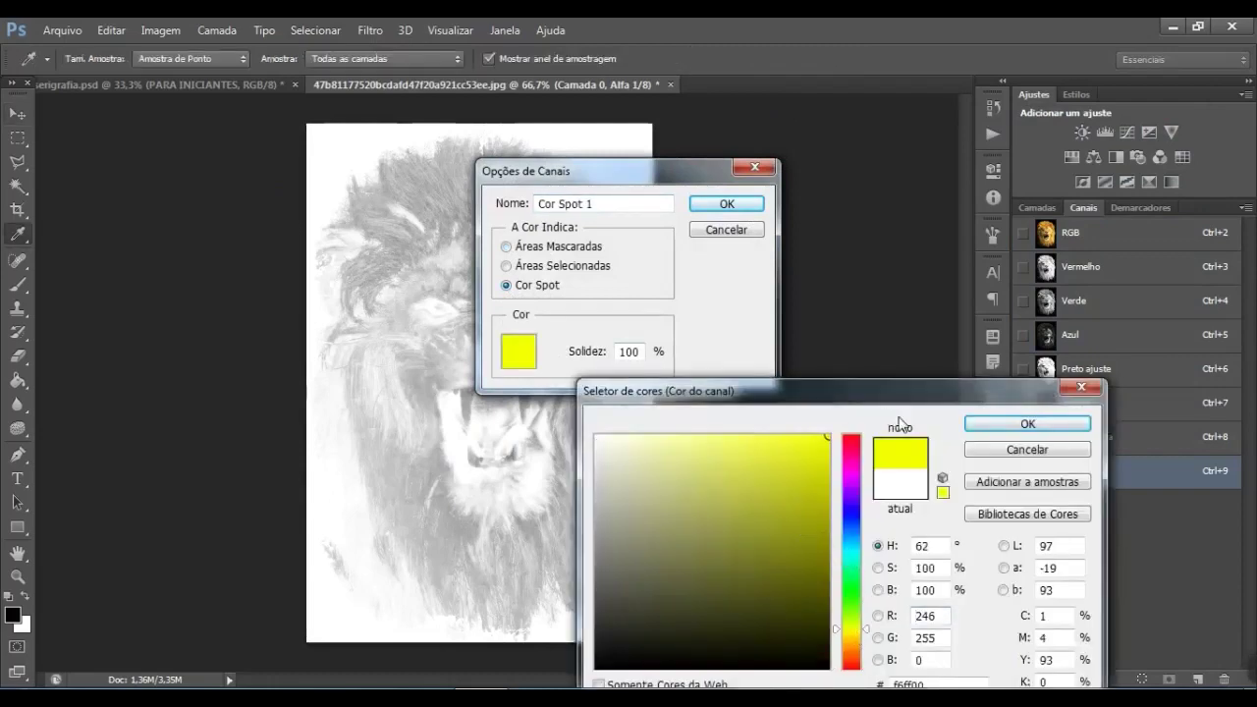
left_click(1009, 424)
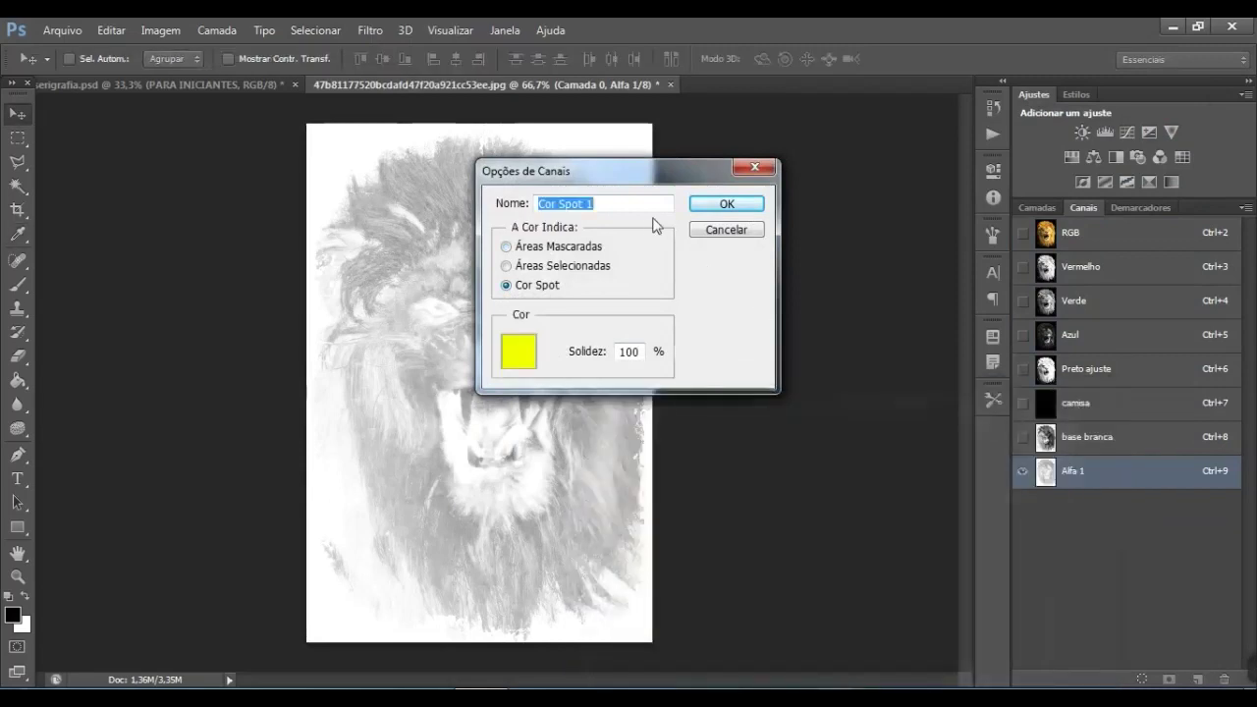
Name the spot channel amarelo with 18% solidity and apply it
type("amarelo")
left_click(643, 351)
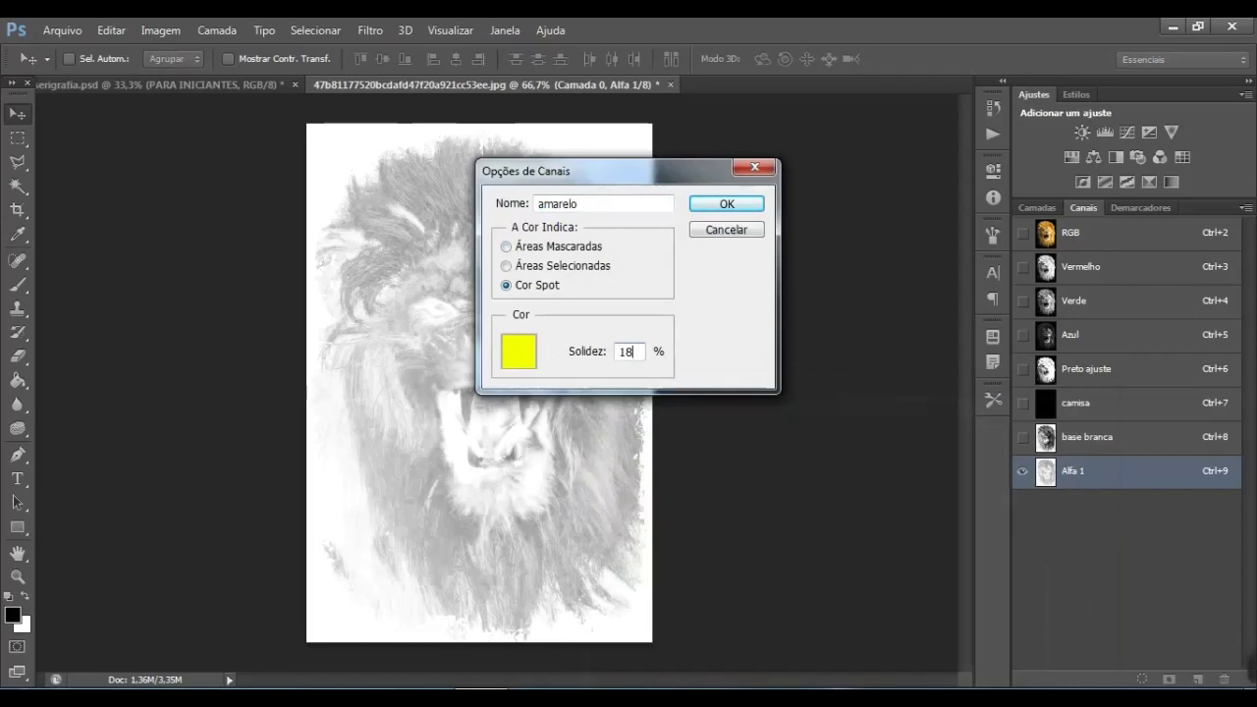
left_click(725, 204)
Toggle the camisa, base branca and amarelo channels to compare inks, then return to RGB
left_click(1023, 403)
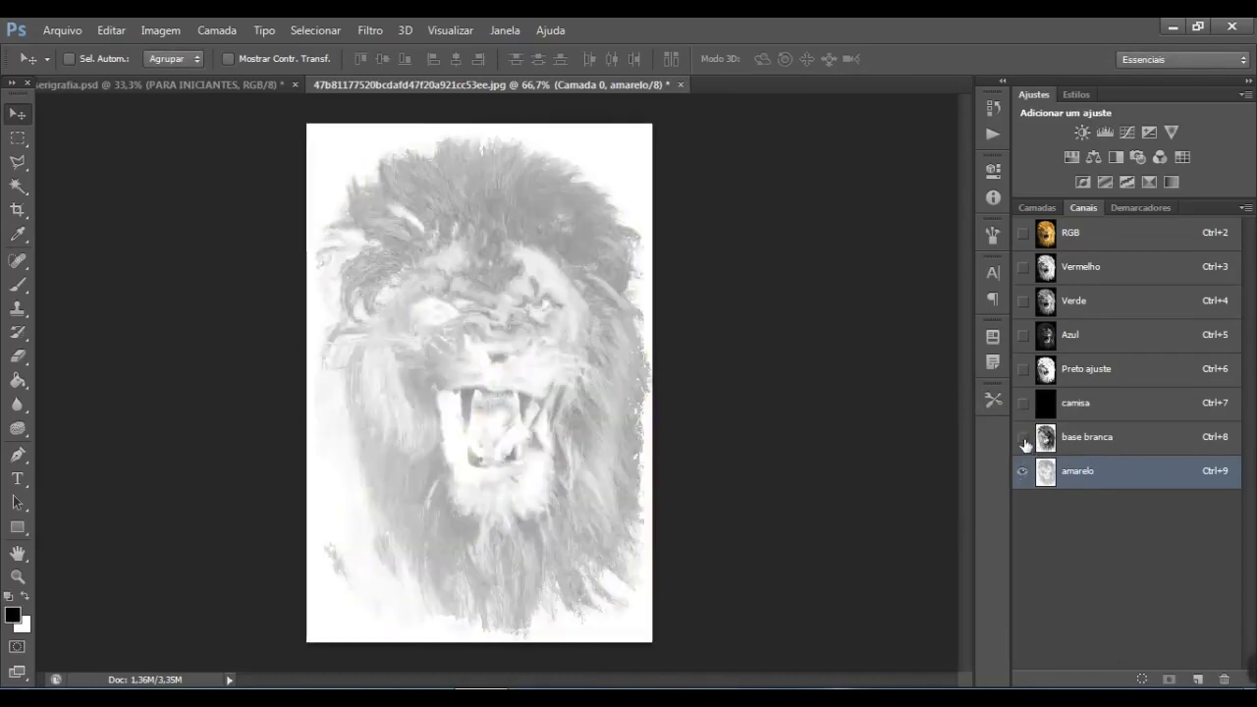
left_click(1023, 406)
left_click(1022, 402)
left_click(1023, 437)
left_click(1023, 437)
left_click(1022, 471)
left_click(1022, 404)
left_click(1023, 470)
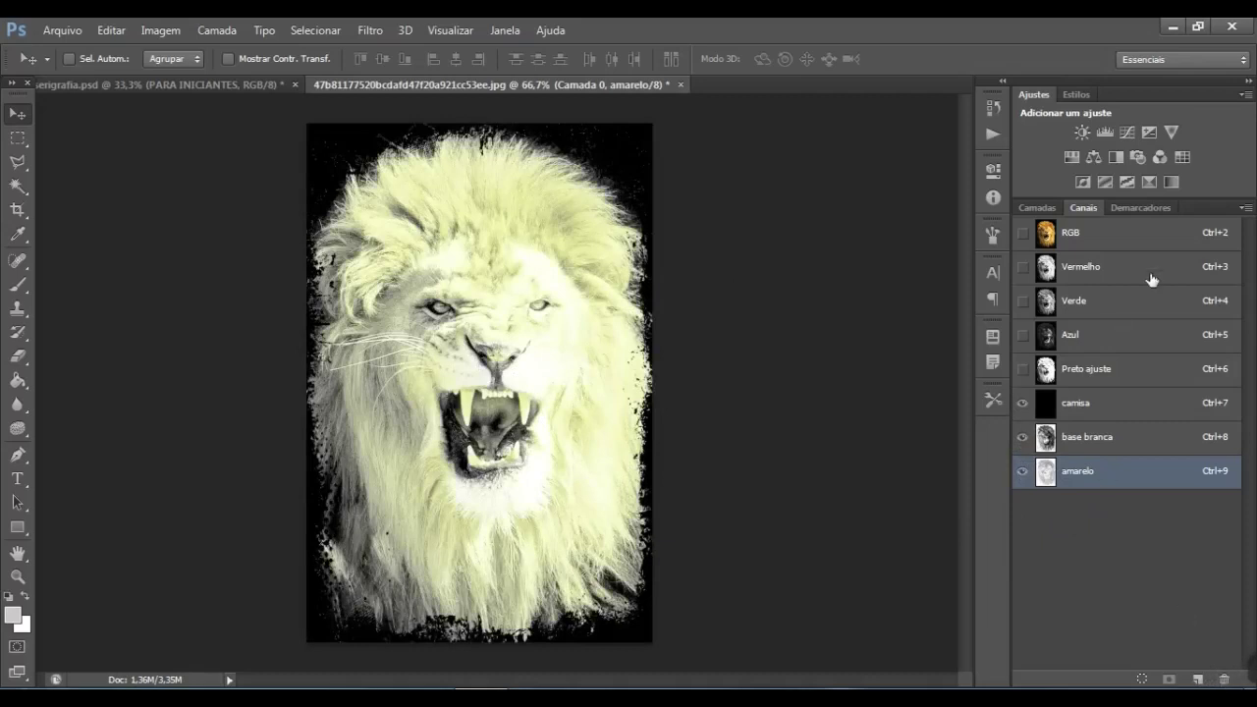
left_click(1143, 242)
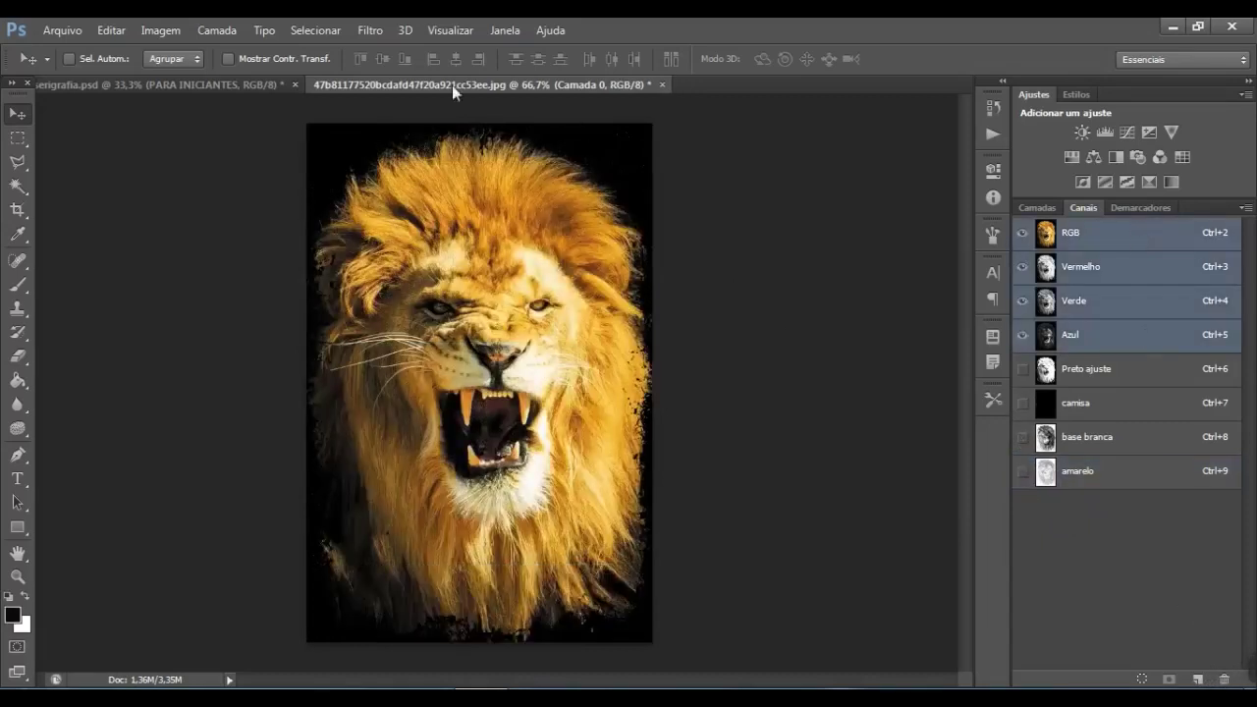
Make an inverted Yellows selection with Color Range
left_click(316, 30)
left_click(392, 184)
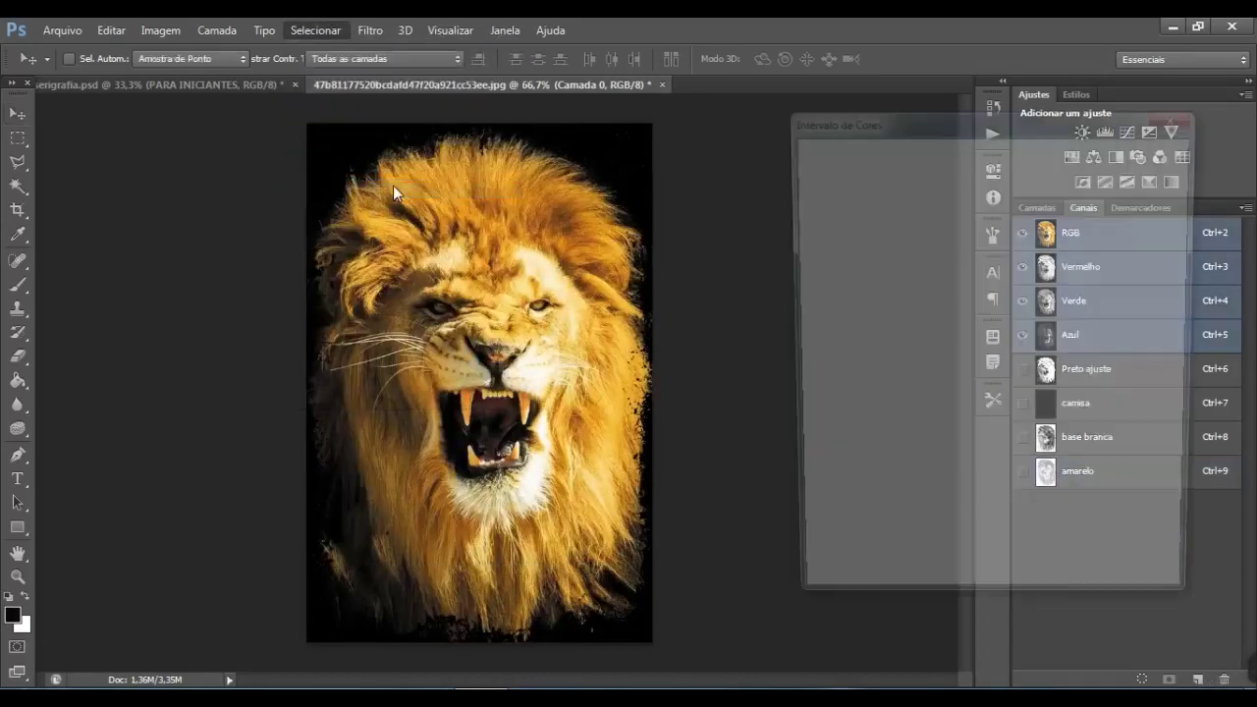
left_click(1002, 155)
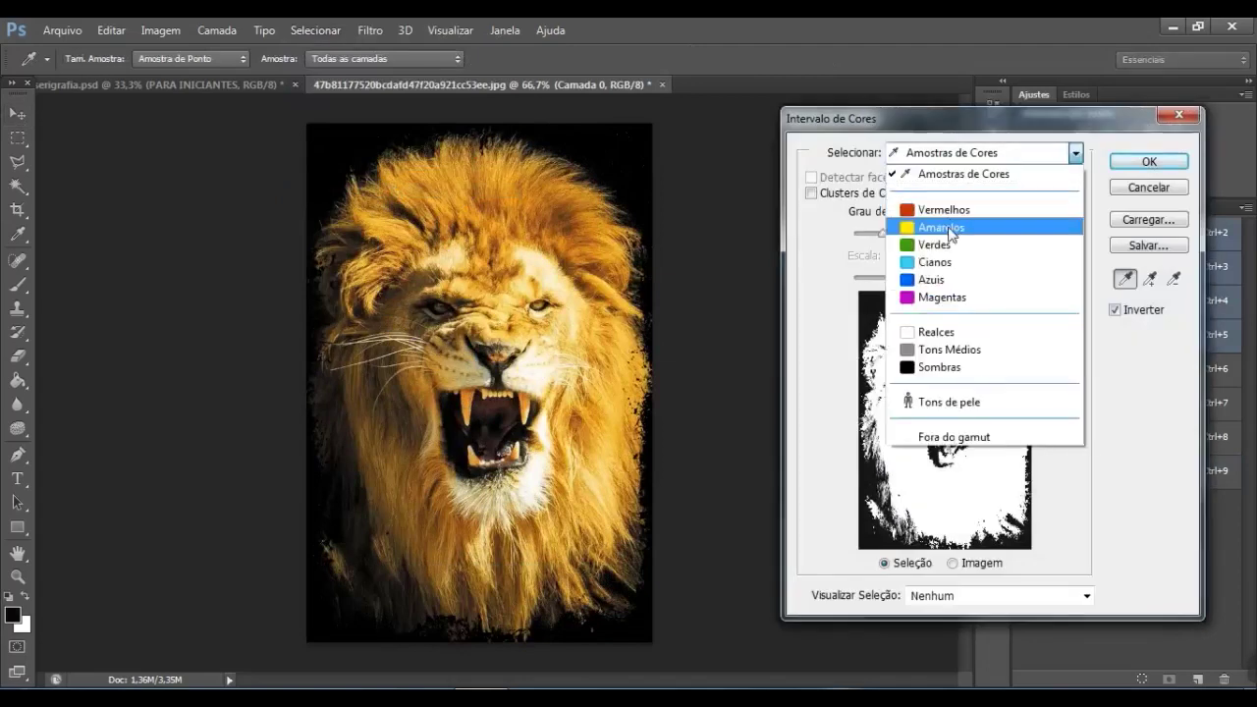
left_click(942, 225)
left_click_drag(1032, 129, 940, 139)
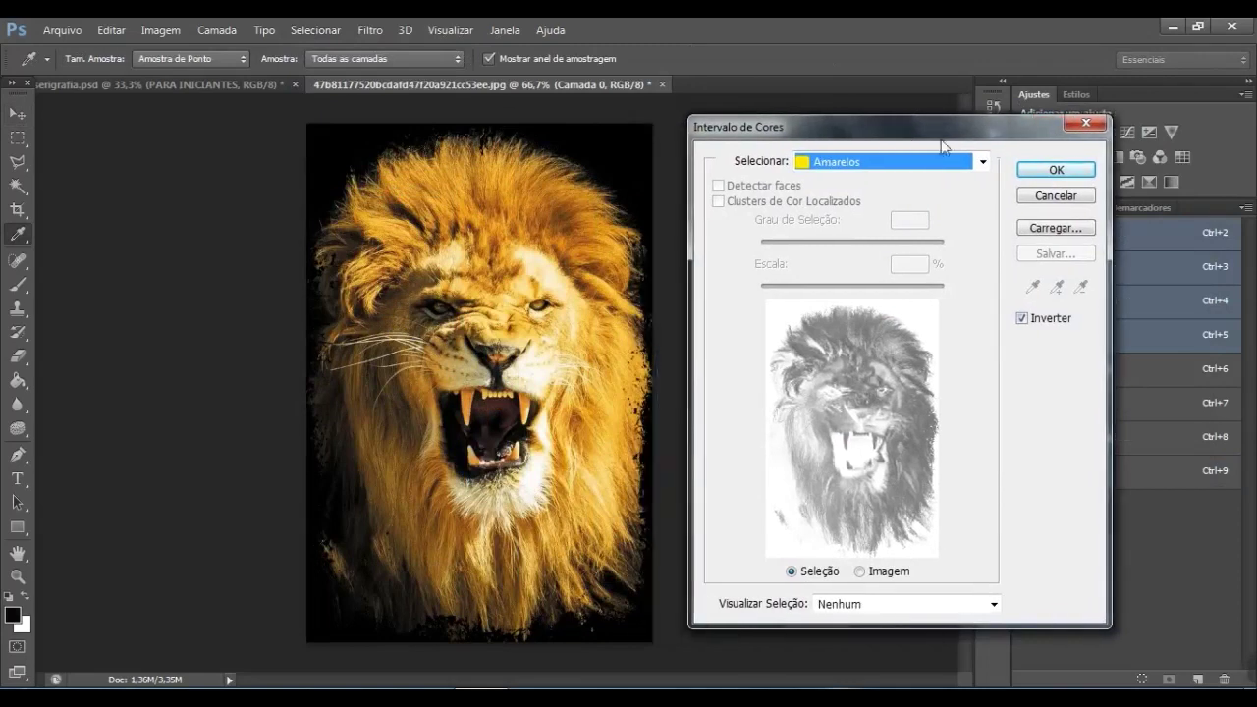
left_click(1056, 175)
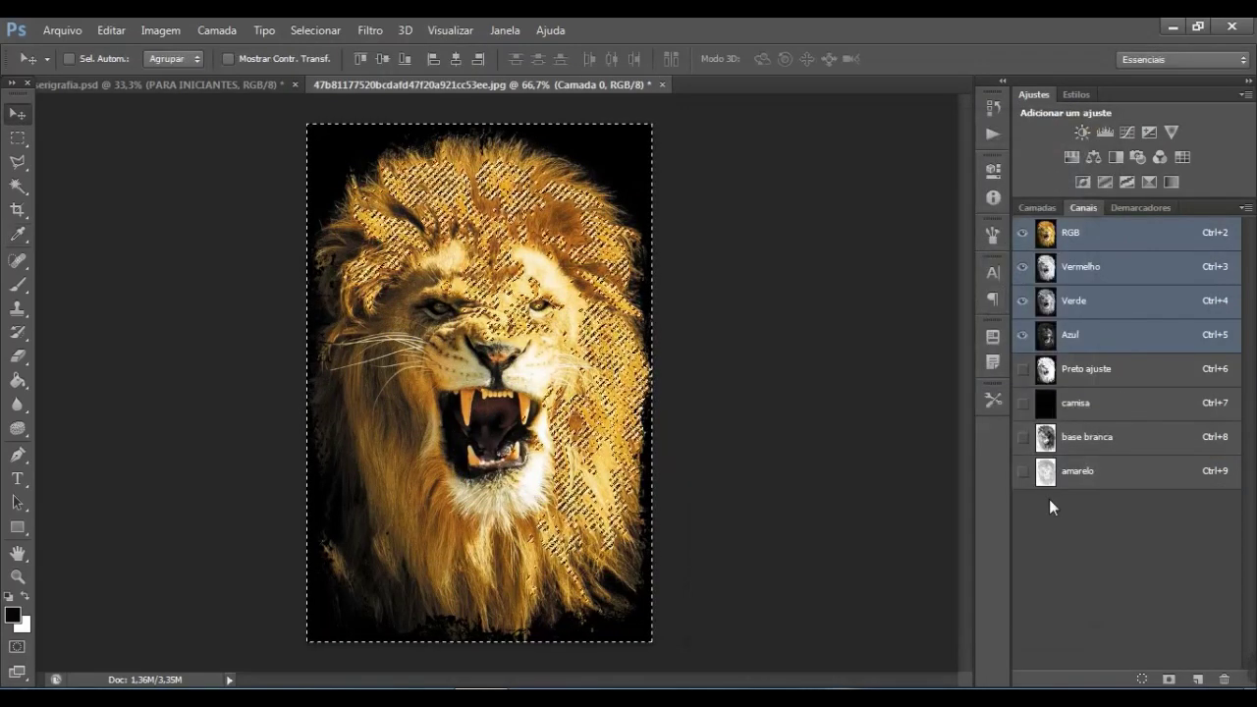
Fill the selection into a new alpha channel and deselect
left_click(1199, 679)
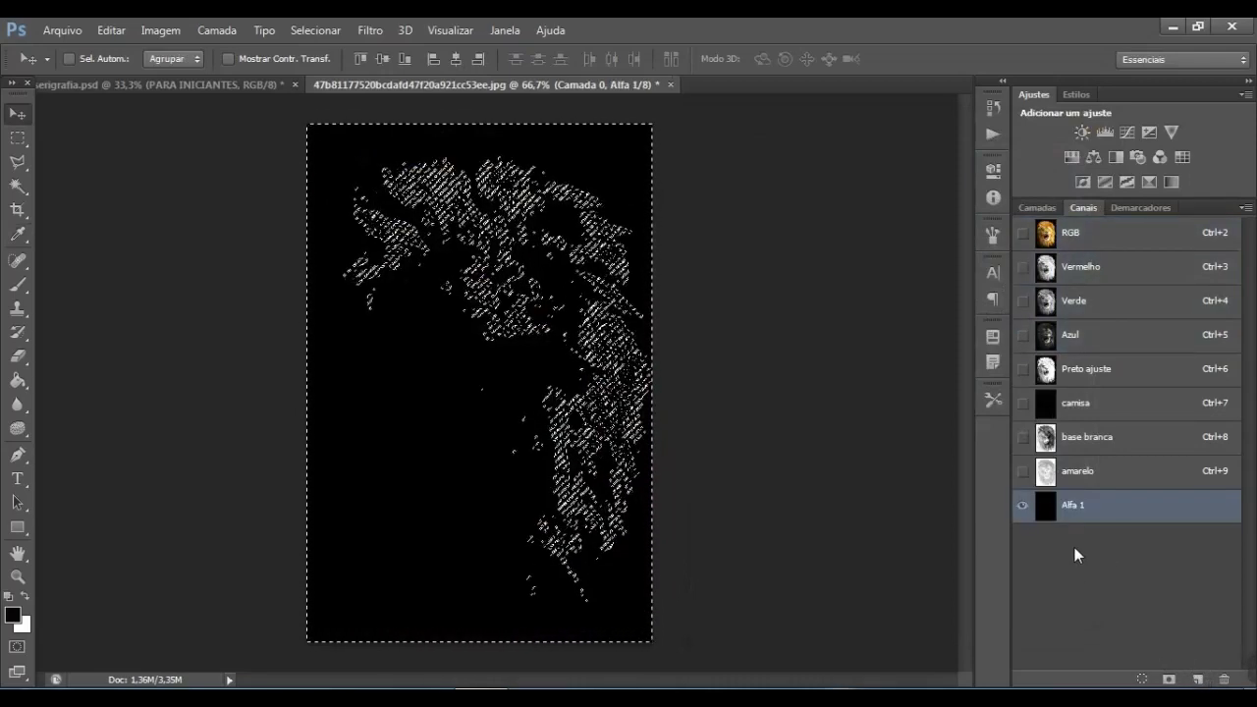
key("ctrl+v")
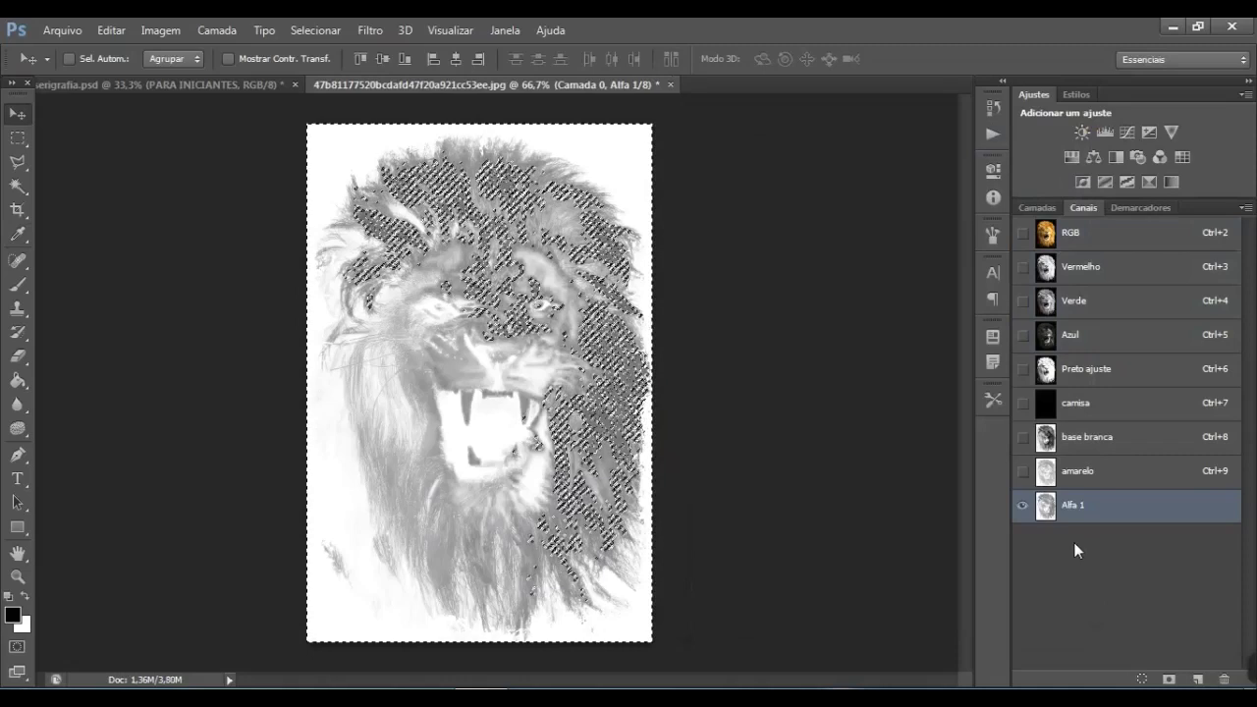
key("ctrl+d")
Rename the amarelo channel to vermelho and open Alfa 1's channel options
left_click(1091, 474)
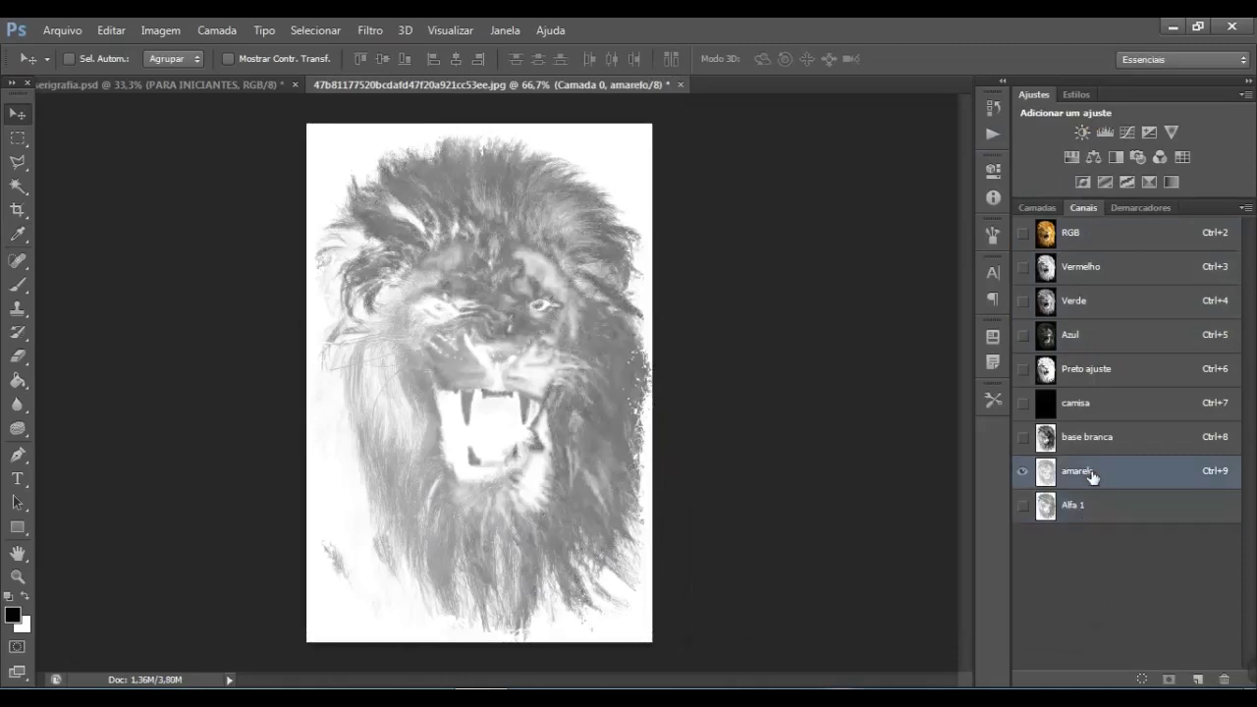
double_click(1094, 472)
type("ver")
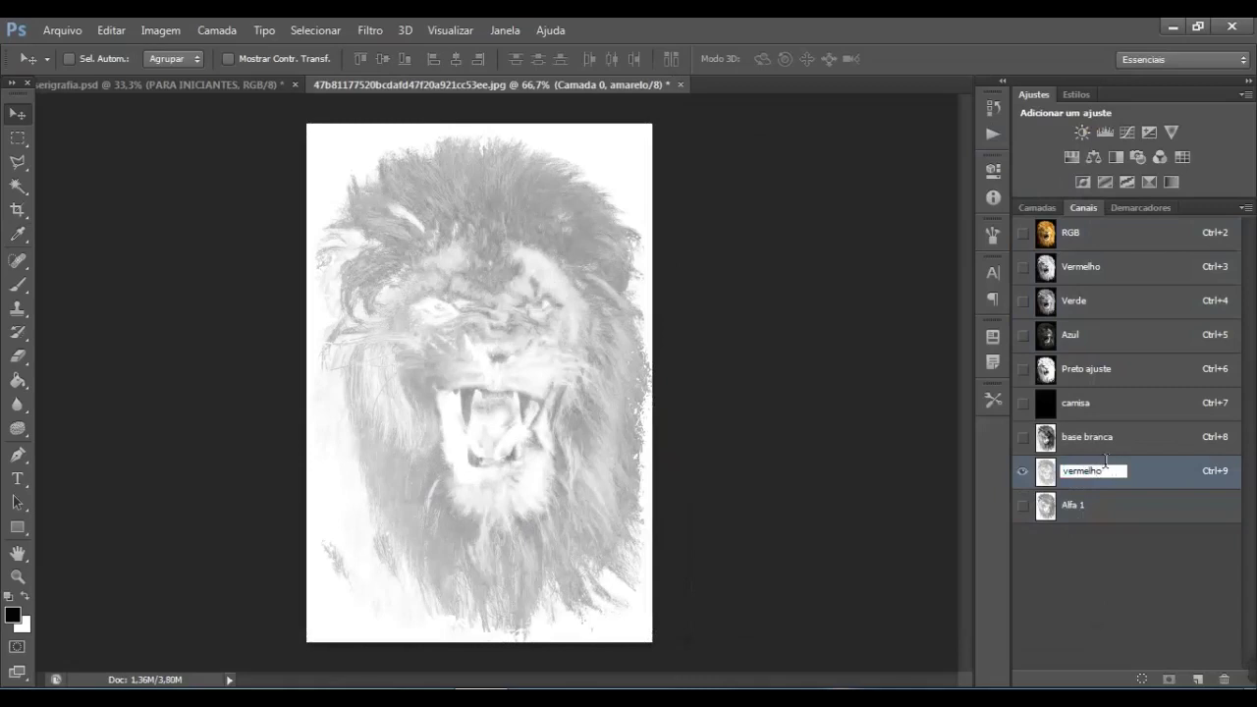
left_click(1092, 505)
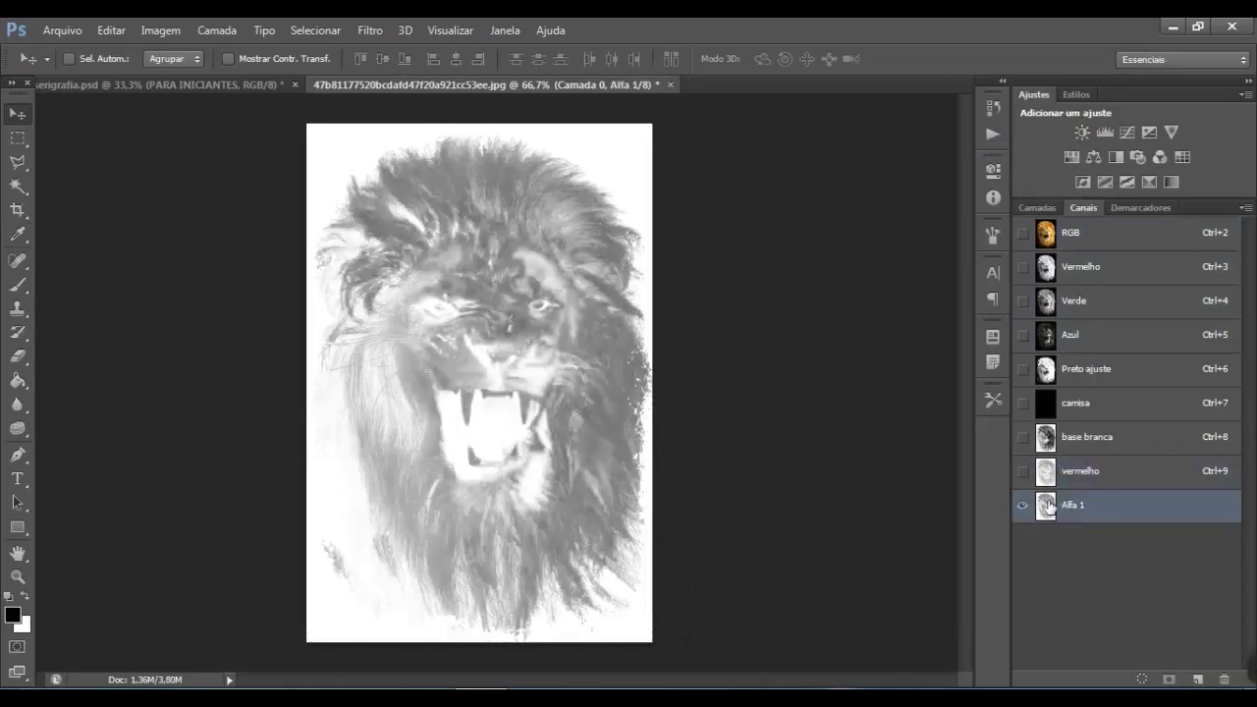
double_click(1046, 506)
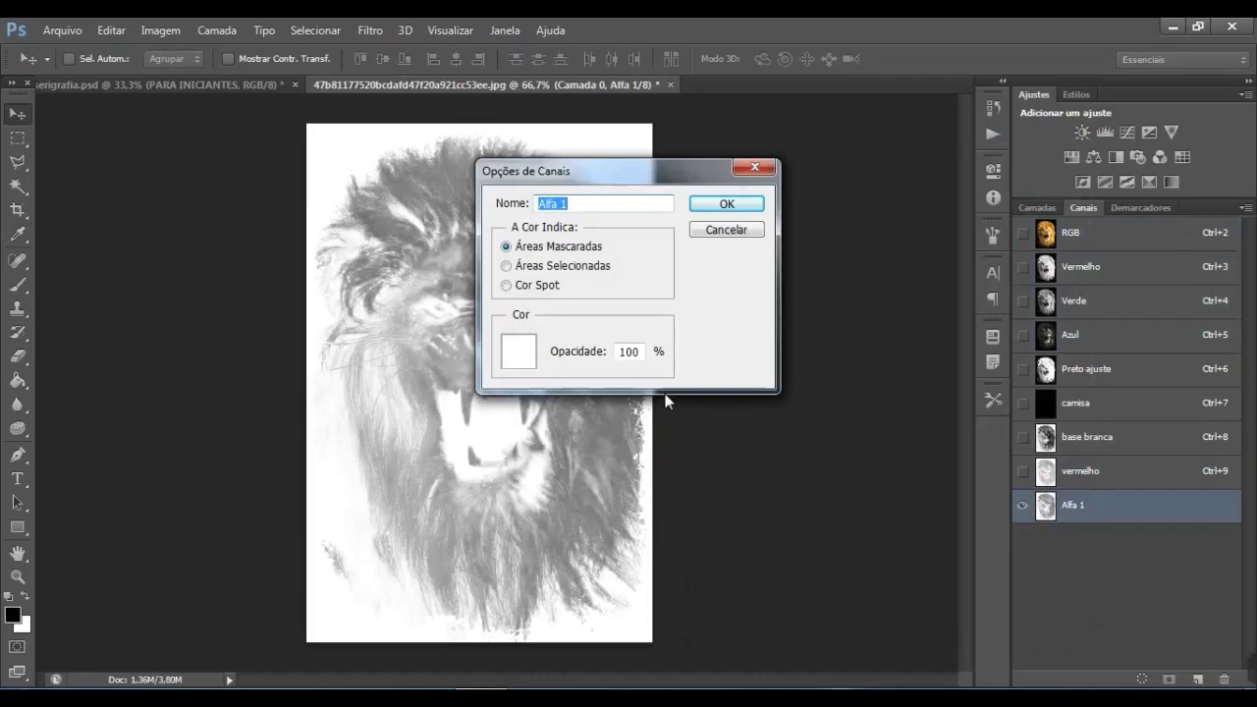
Make Alfa 1 a saturated yellow spot channel named amarelo
left_click(506, 285)
left_click(513, 343)
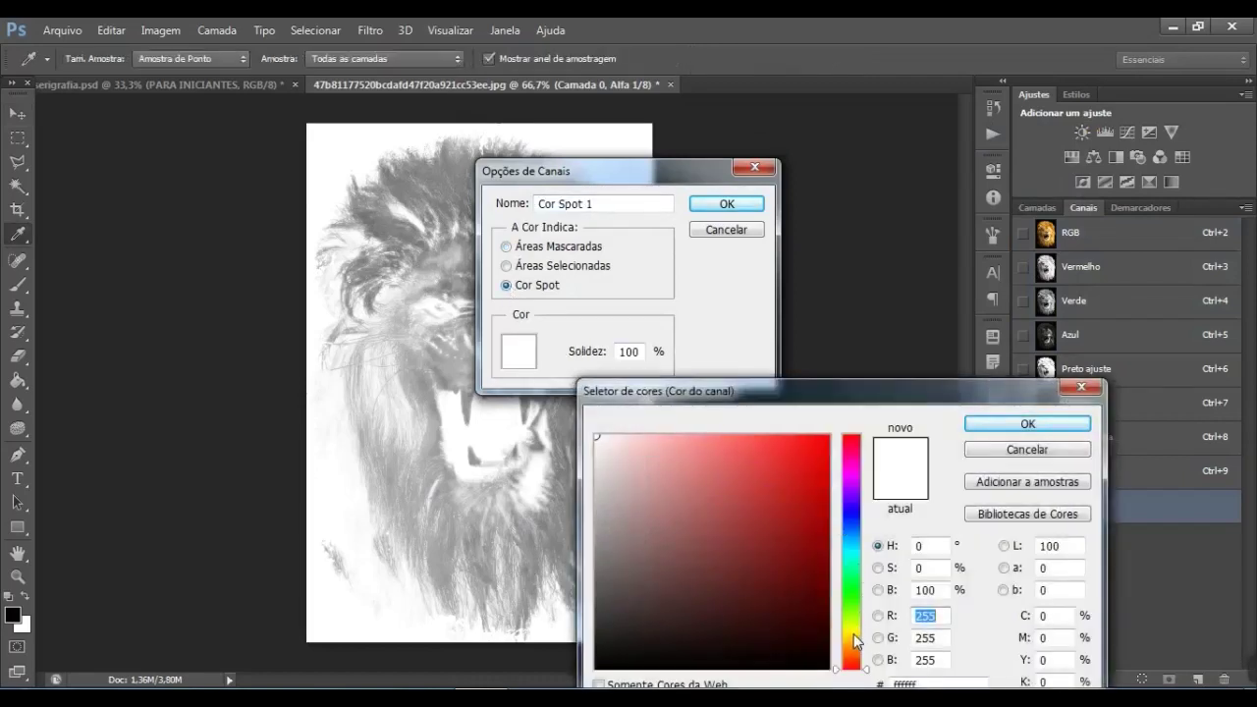
left_click_drag(856, 644, 857, 631)
left_click_drag(760, 576, 872, 404)
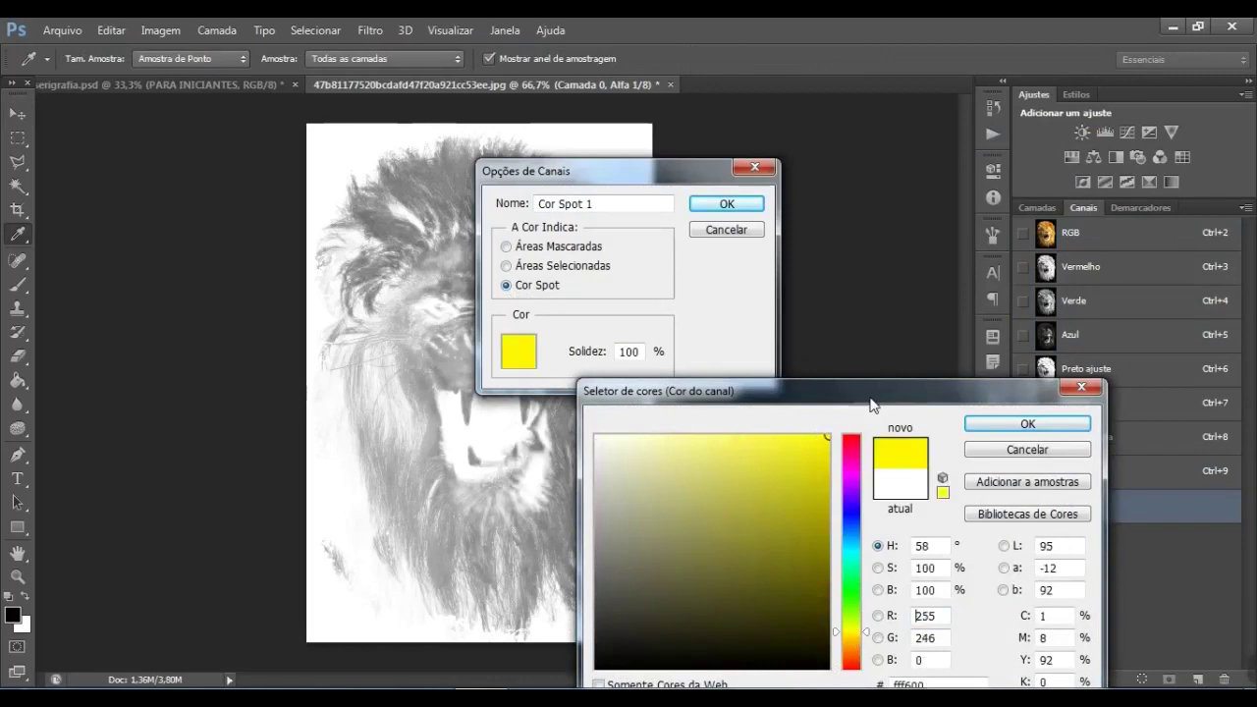
left_click(970, 426)
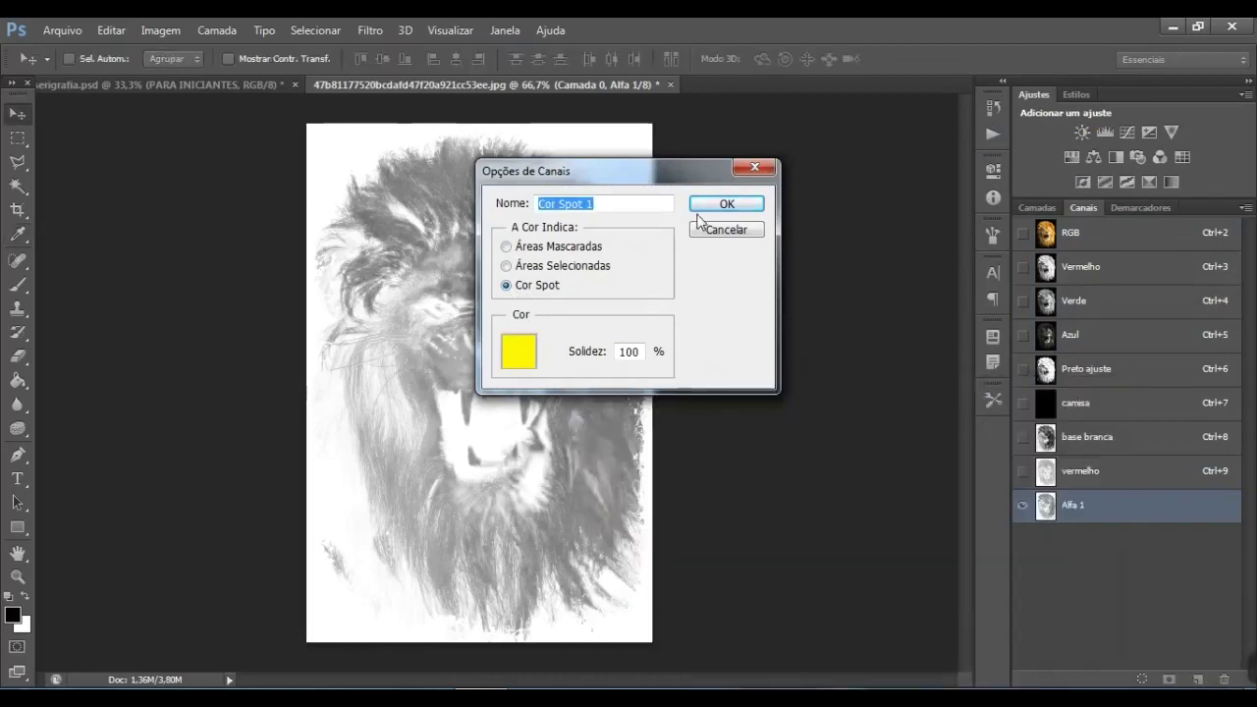
type("amarelo")
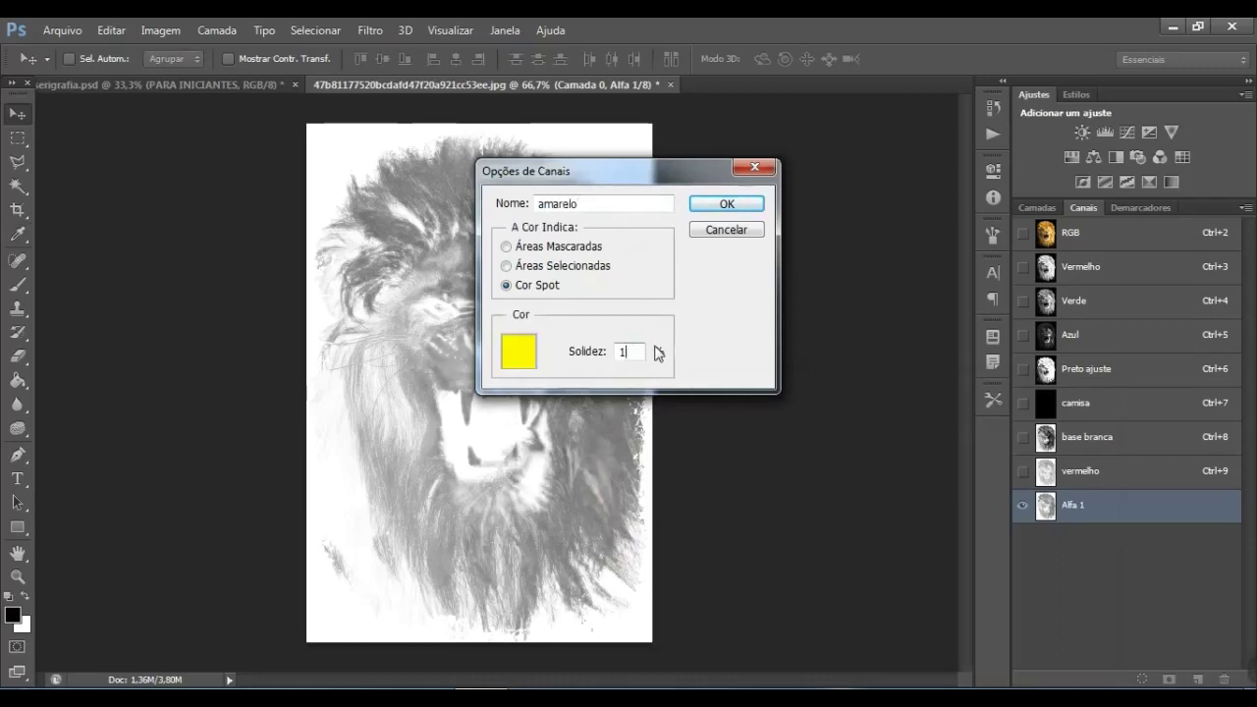
left_click(725, 204)
Change the vermelho spot channel's ink colour to red
double_click(1061, 478)
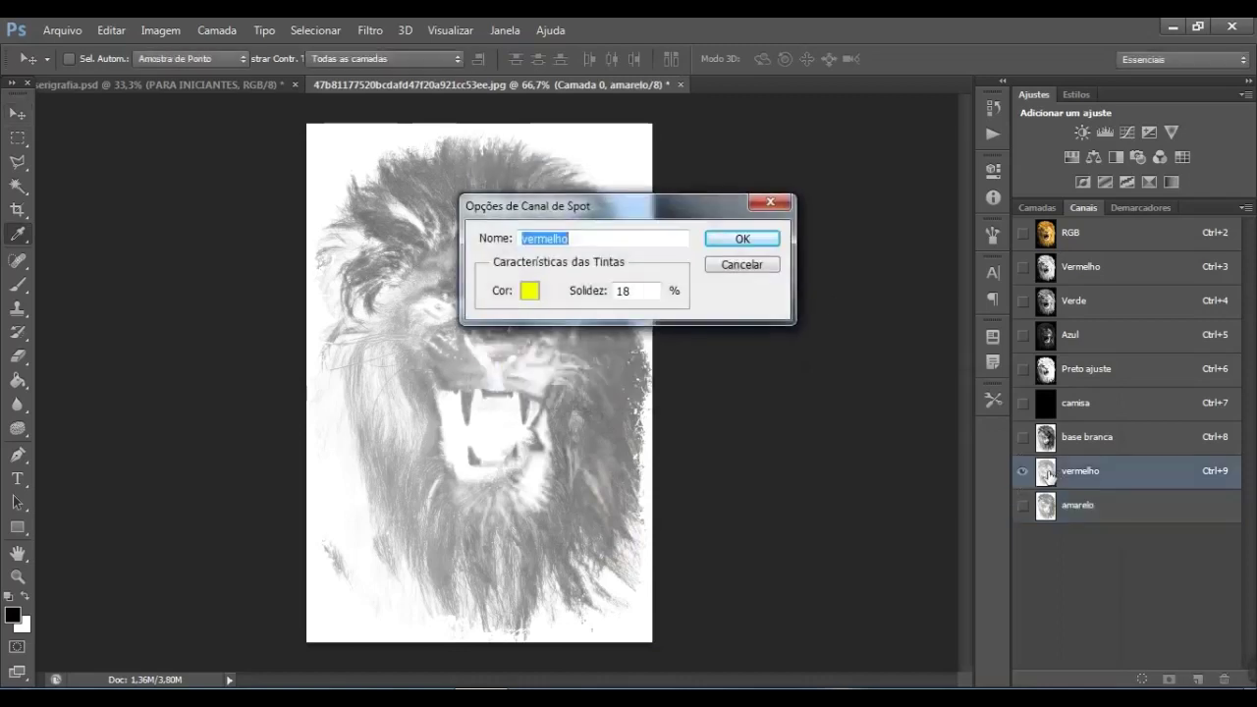
left_click(529, 290)
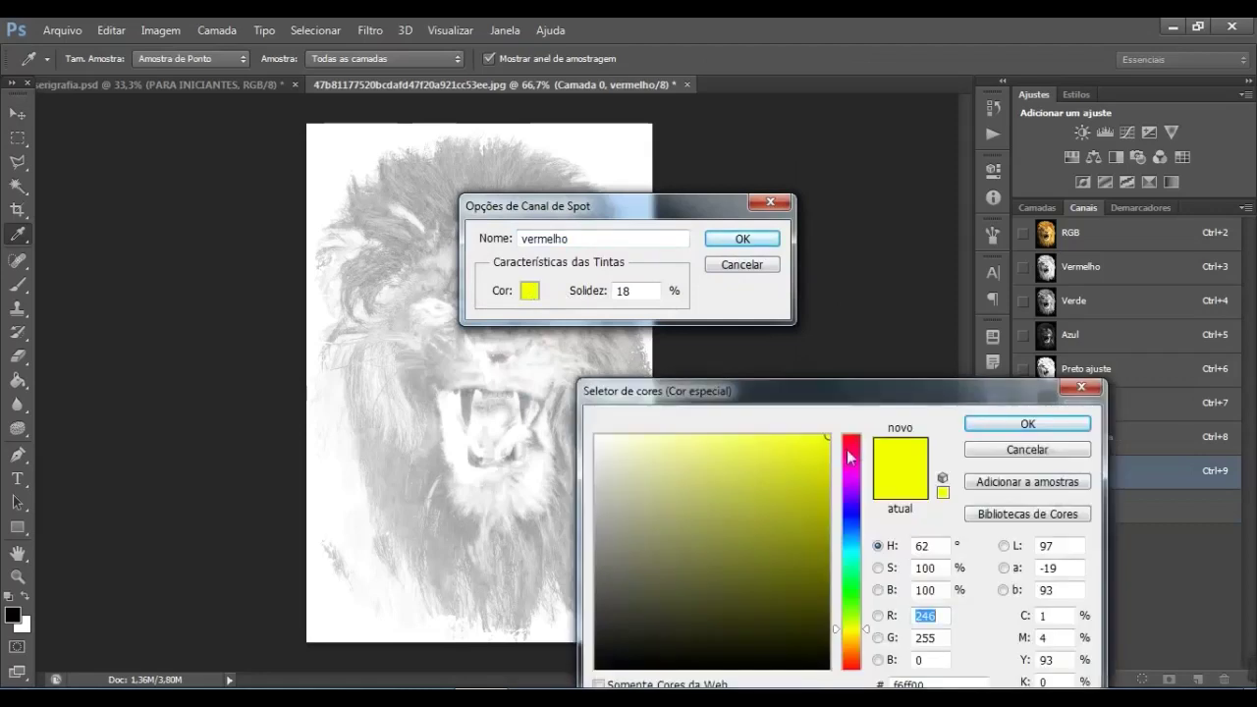
left_click(847, 444)
left_click(990, 423)
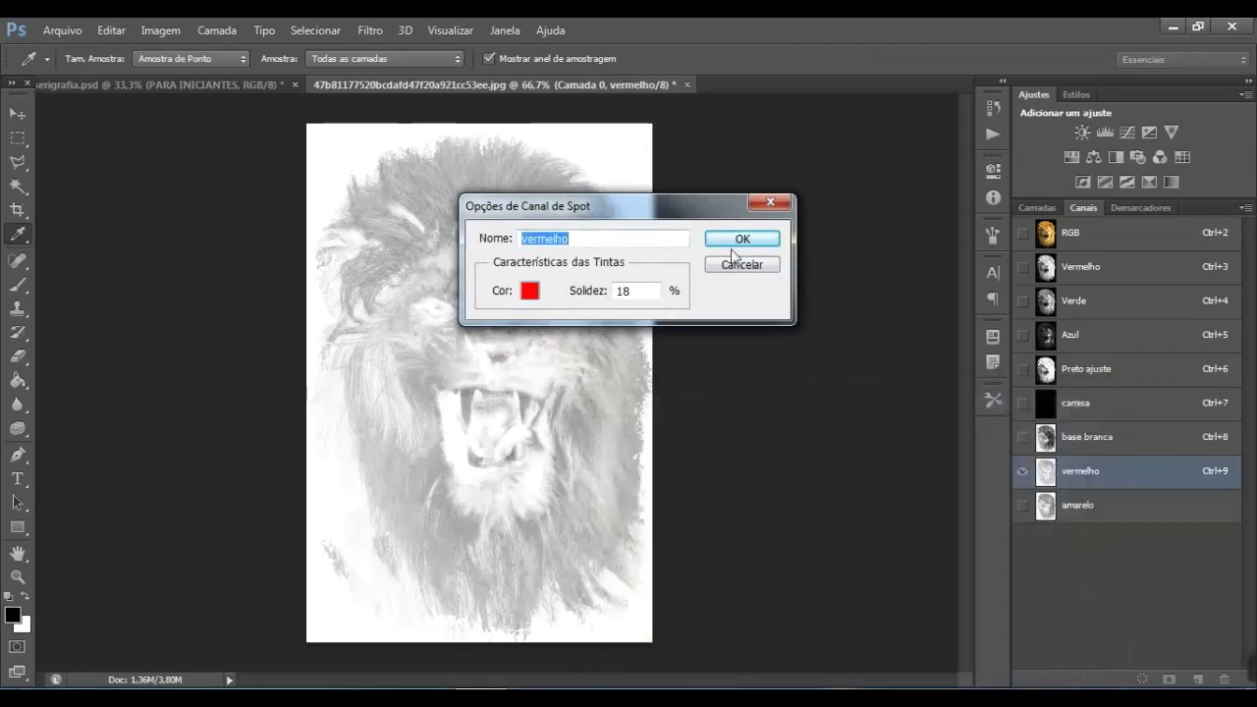
left_click(738, 240)
Switch to the Move tool and show the camisa, base branca and amarelo channels
key("v")
left_click(1023, 403)
left_click(1022, 437)
left_click(1022, 505)
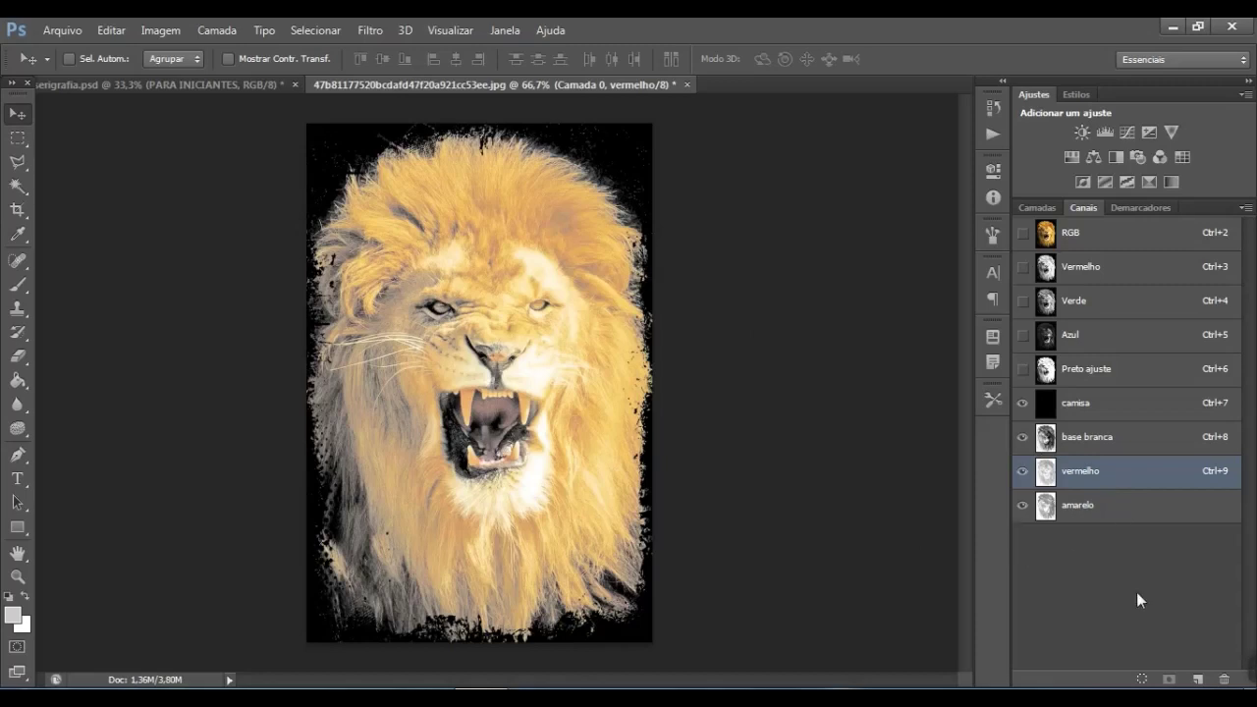
From the RGB composite, try Greens, Cyans and Blues ranges in Color Range
left_click(1146, 233)
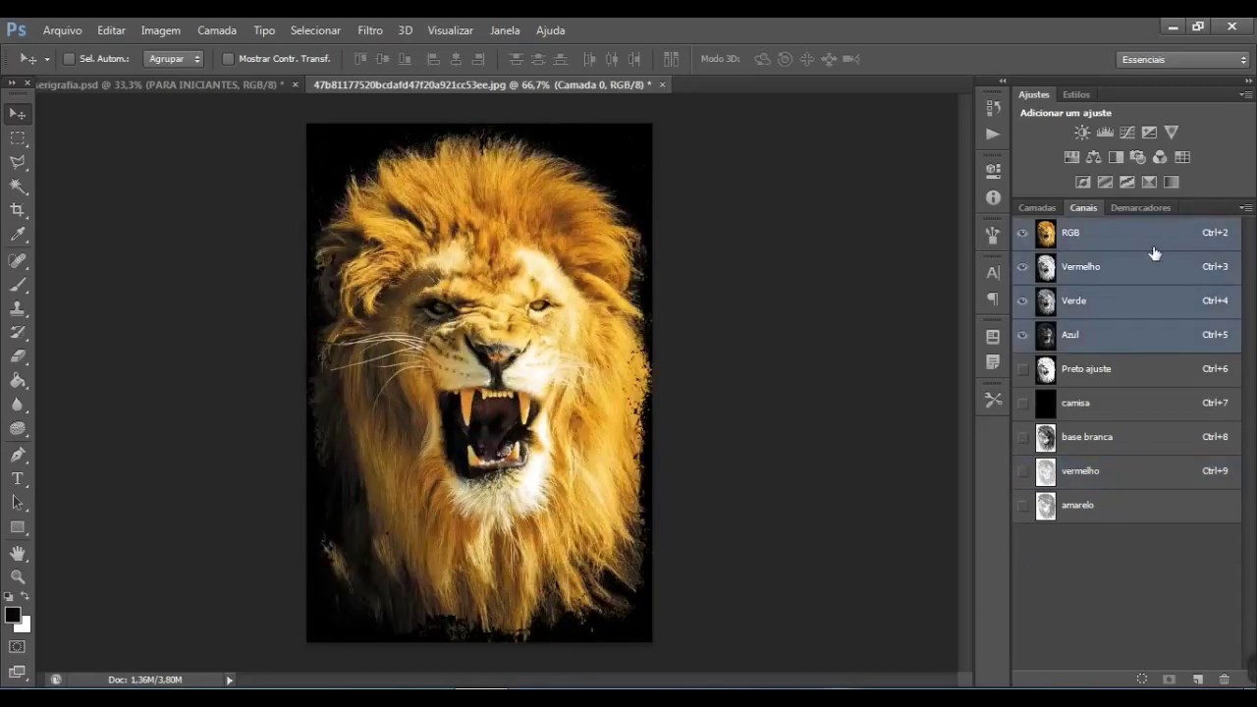
left_click(301, 30)
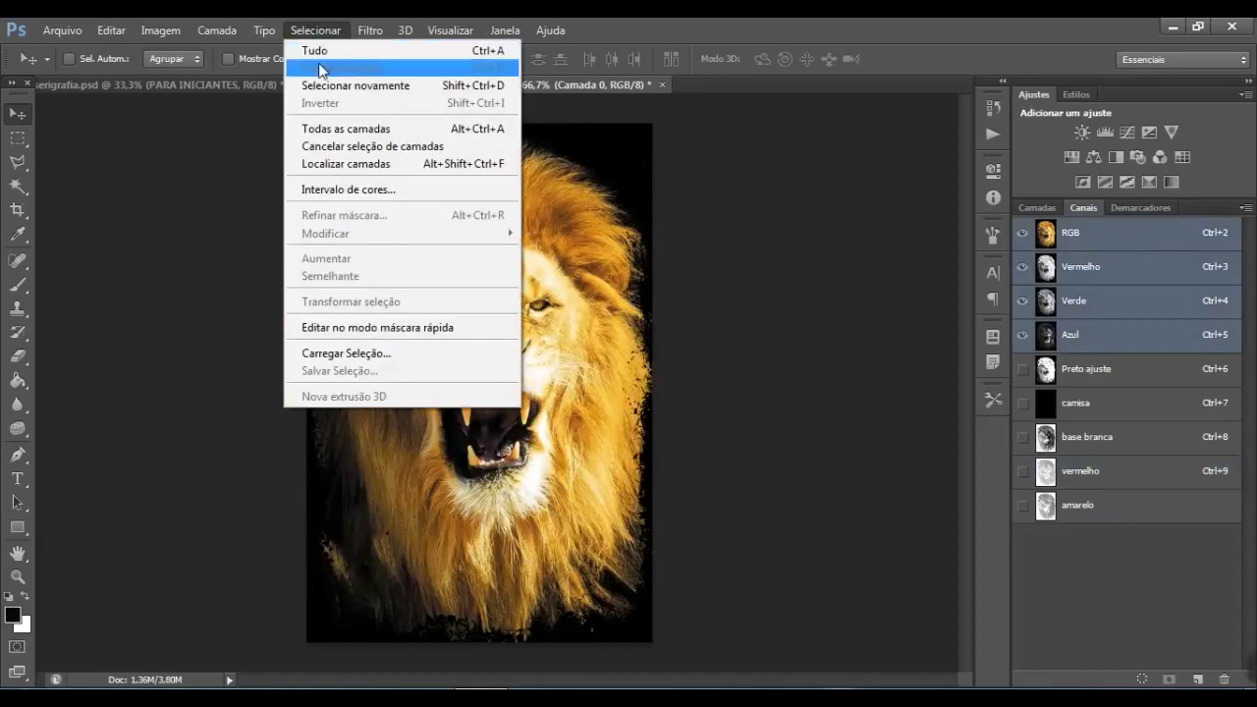
left_click(365, 189)
left_click(980, 161)
left_click(864, 251)
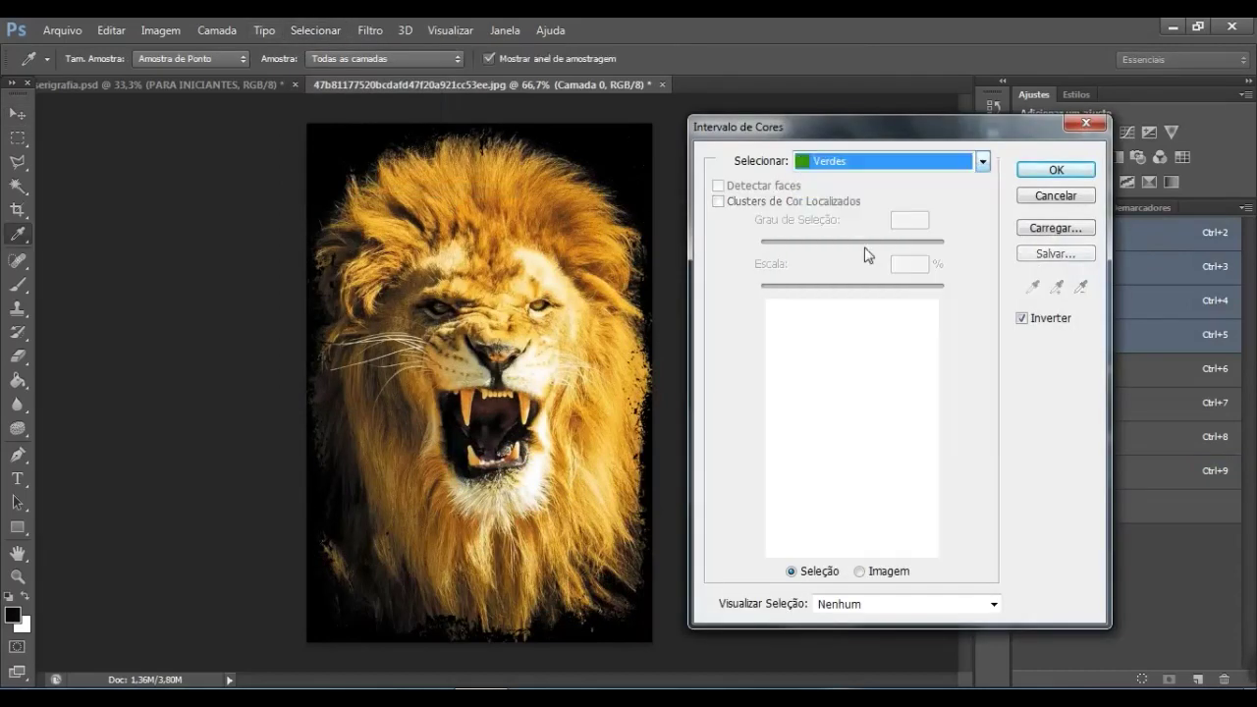
left_click(943, 169)
left_click(864, 270)
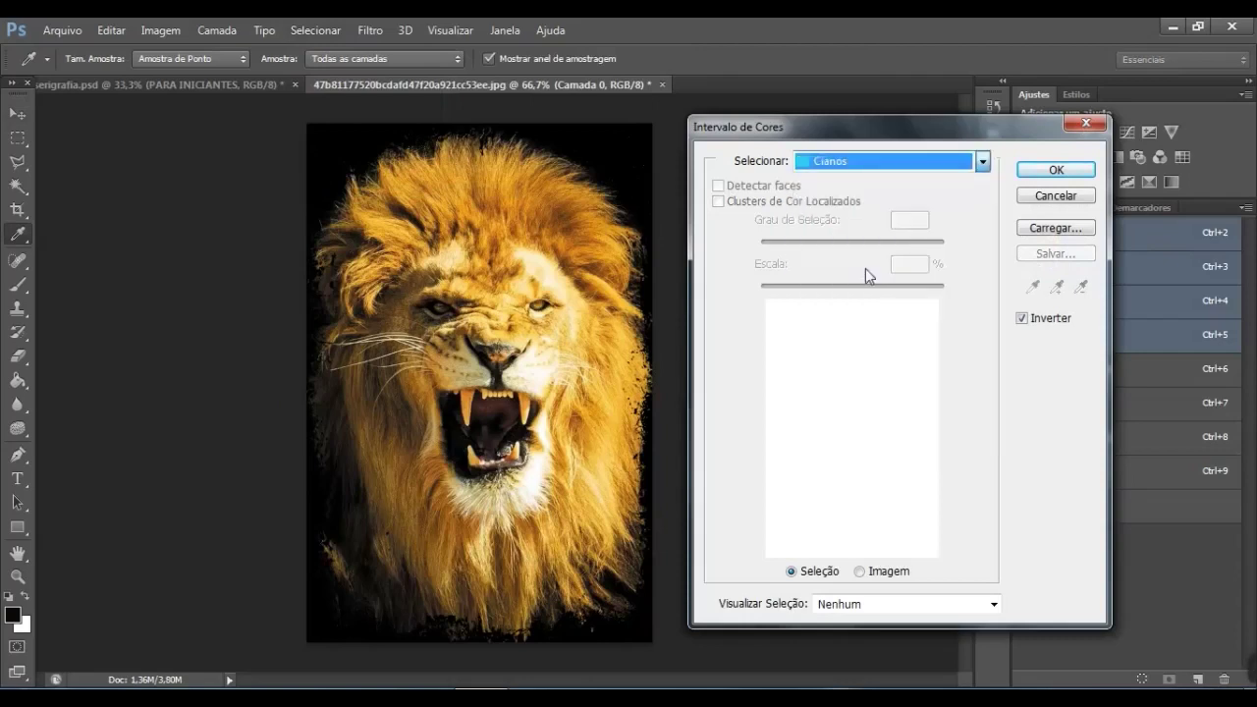
left_click(935, 167)
left_click(864, 287)
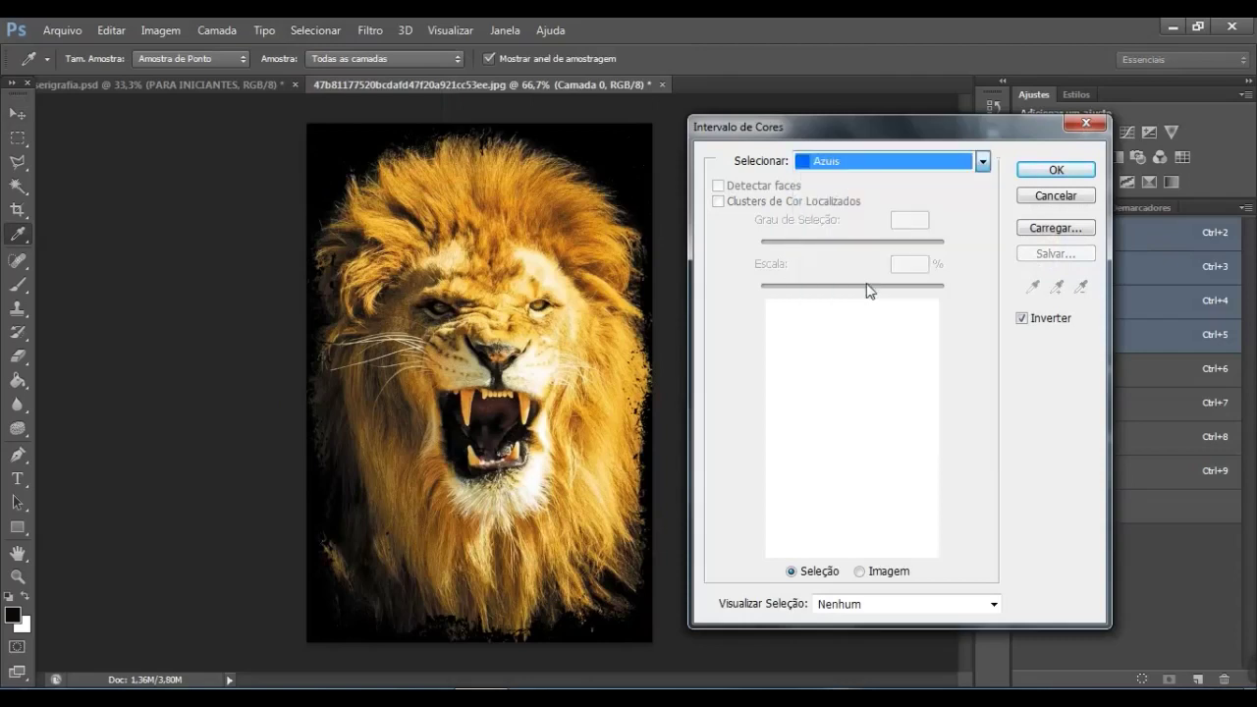
Try Magentas, cancel Color Range, and show camisa, base branca, vermelho and amarelo
left_click(931, 169)
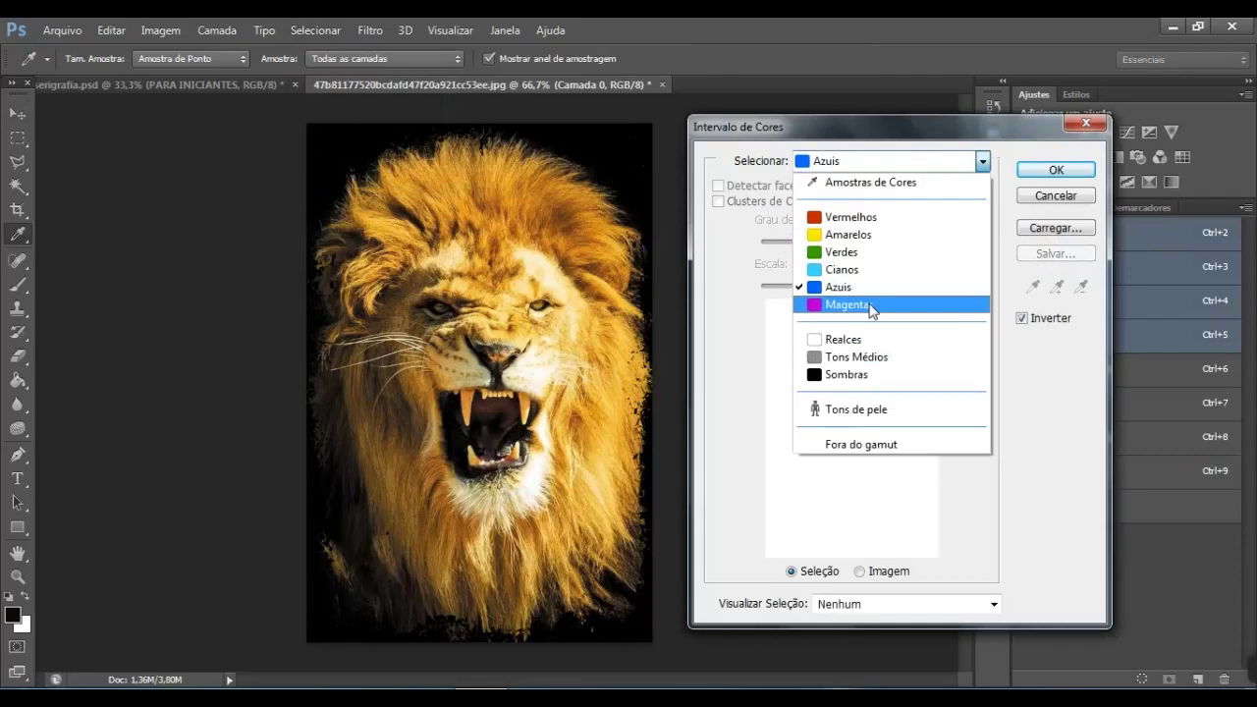
left_click(871, 310)
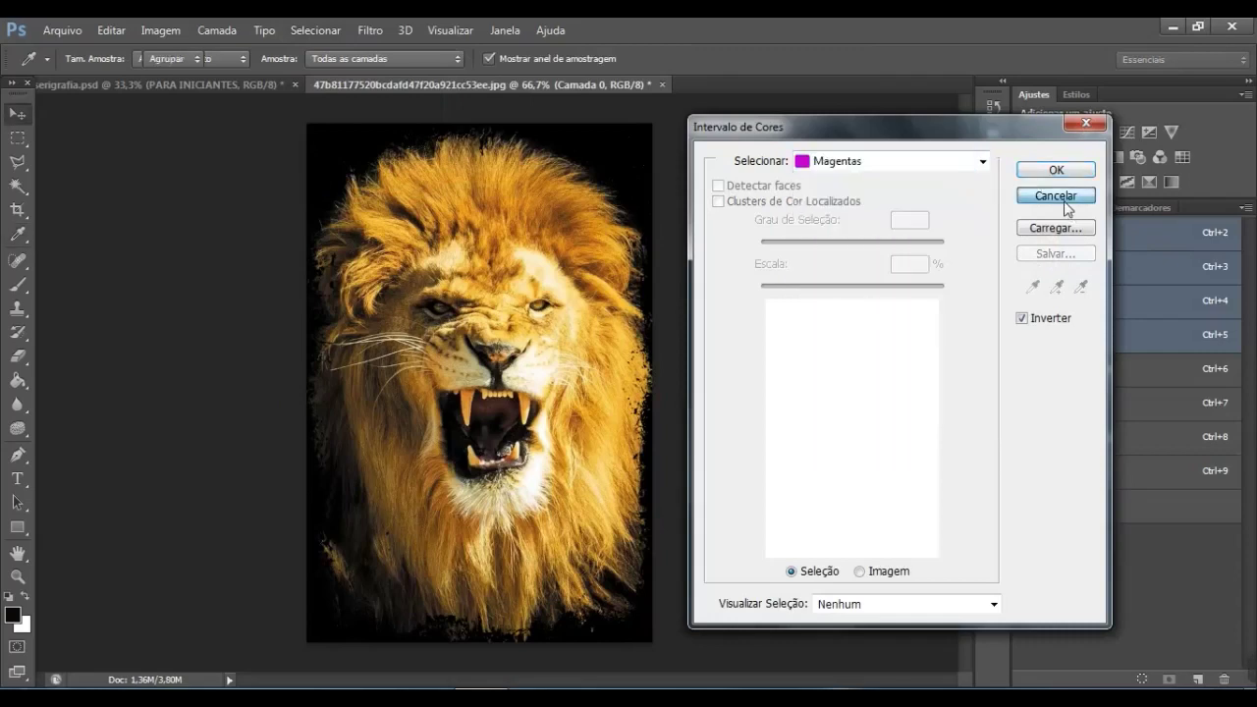
left_click(1055, 196)
left_click_drag(1022, 403, 1026, 518)
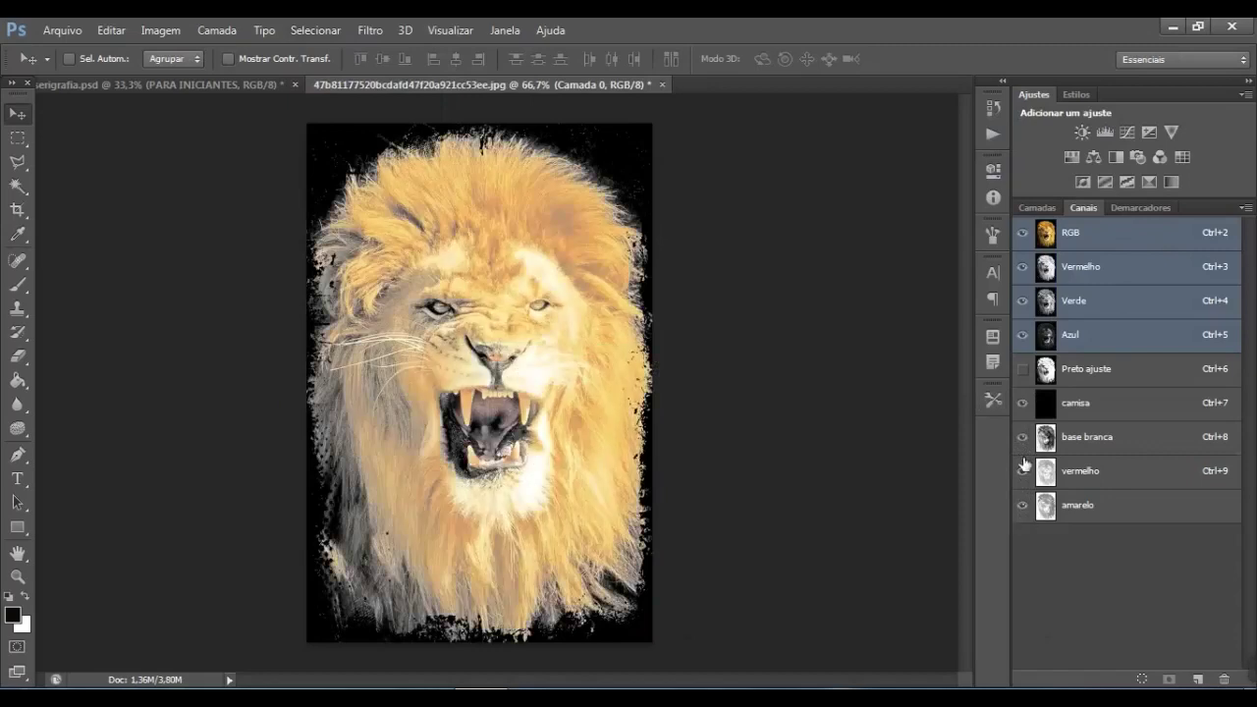
Hide the RGB channels, view Preto ajuste and base branca alone, then add camisa, vermelho, amarelo
left_click_drag(1022, 335, 1020, 218)
mouse_move(1024, 403)
left_mouse_down()
mouse_move(1025, 510)
mouse_move(1024, 408)
mouse_move(1023, 423)
left_mouse_up()
left_click(1114, 368)
left_click(1115, 439)
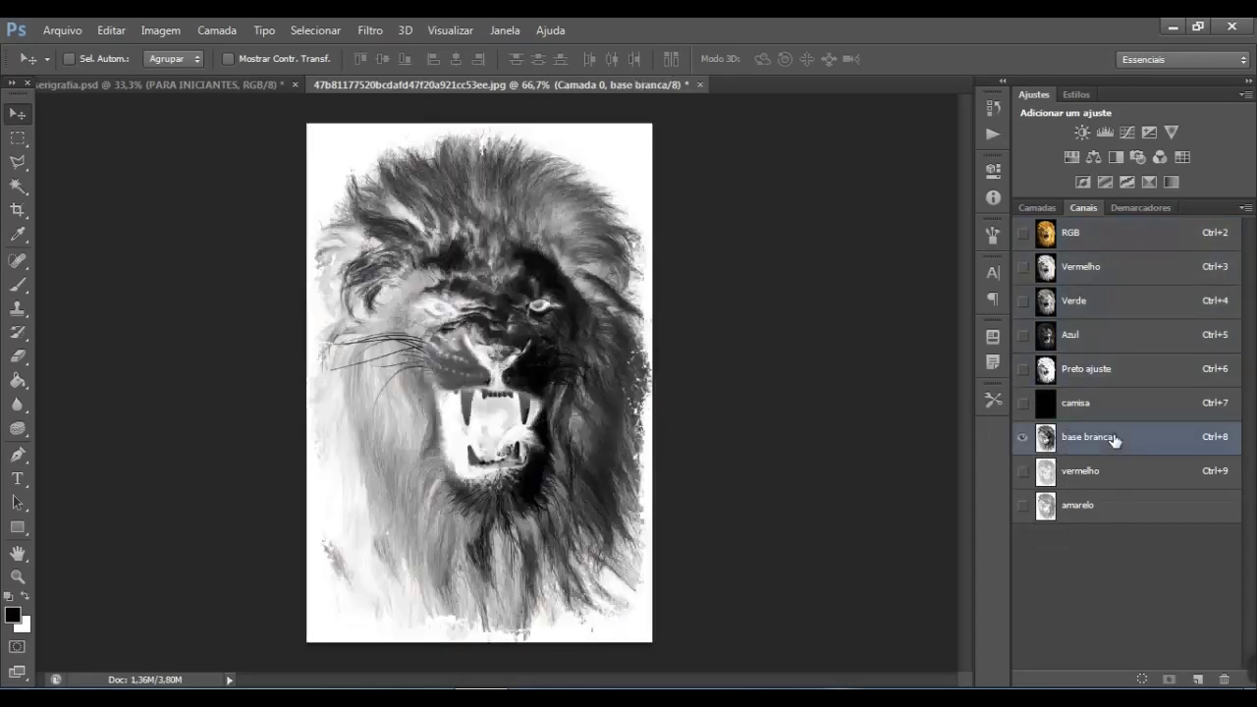
left_click(1022, 402)
left_click(1022, 471)
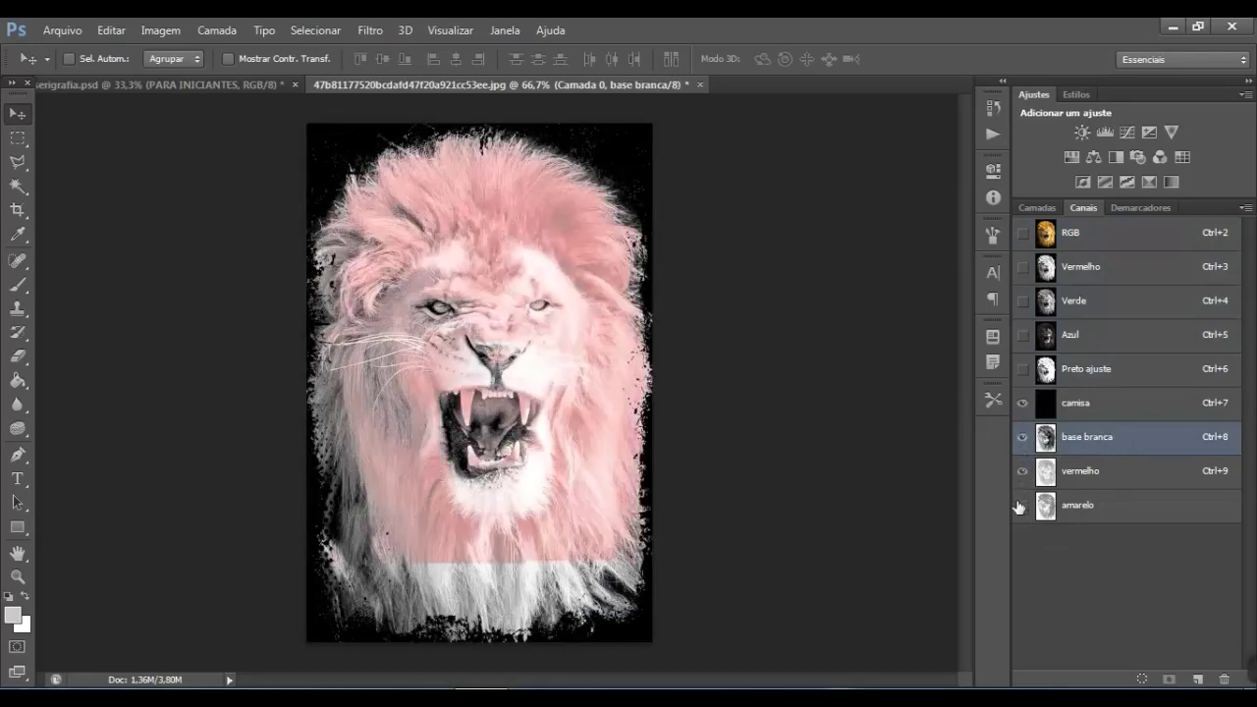
left_click(1023, 504)
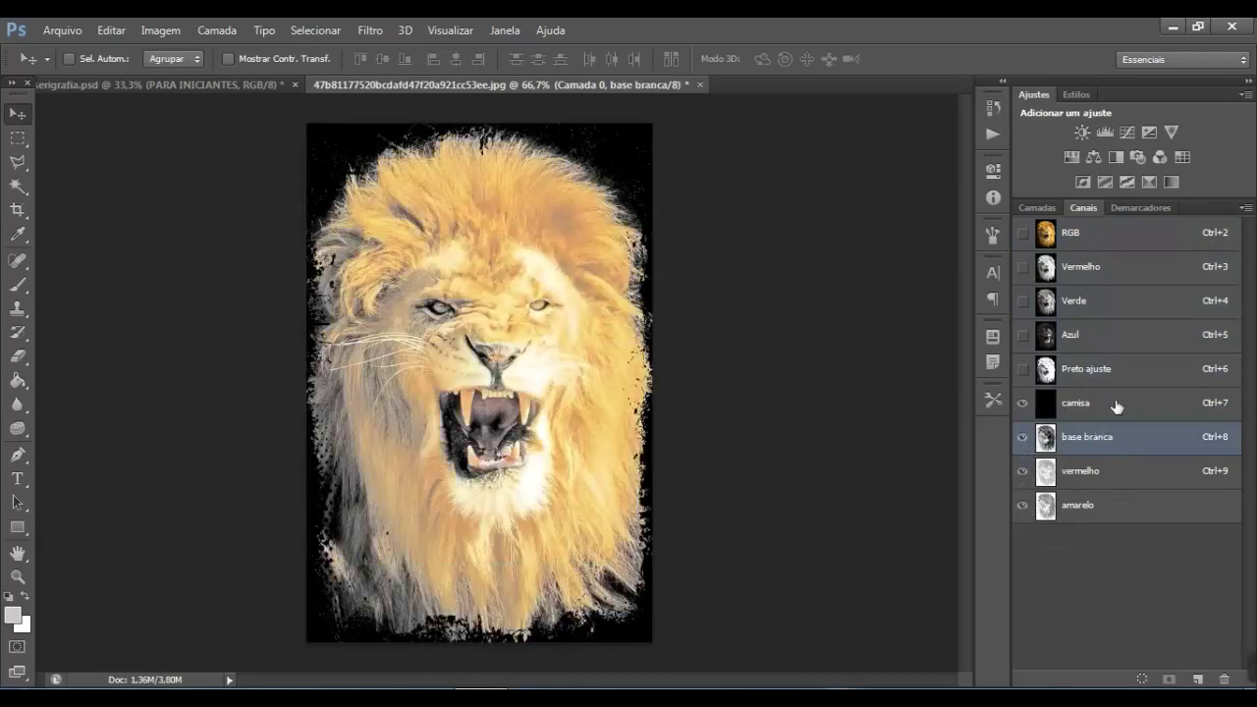
Try lowering base branca's white input level toward 235 in Levels, then close unchanged
key("ctrl+l")
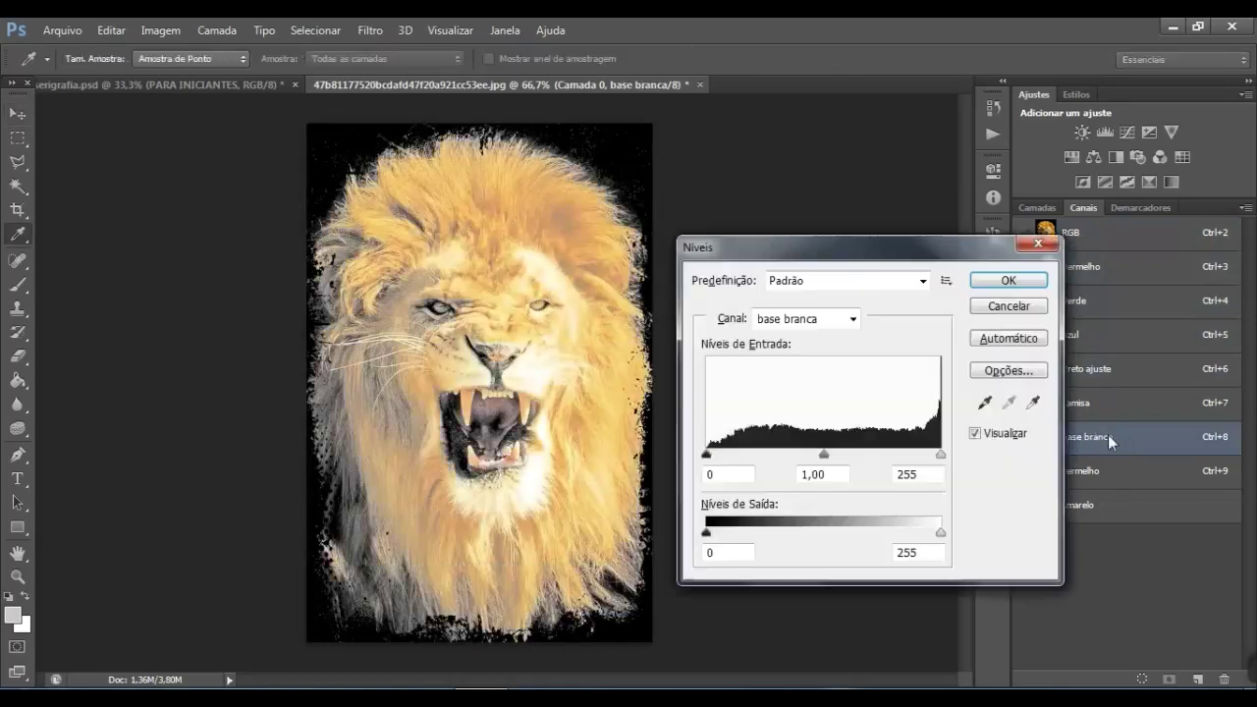
left_click_drag(943, 457, 618, 485)
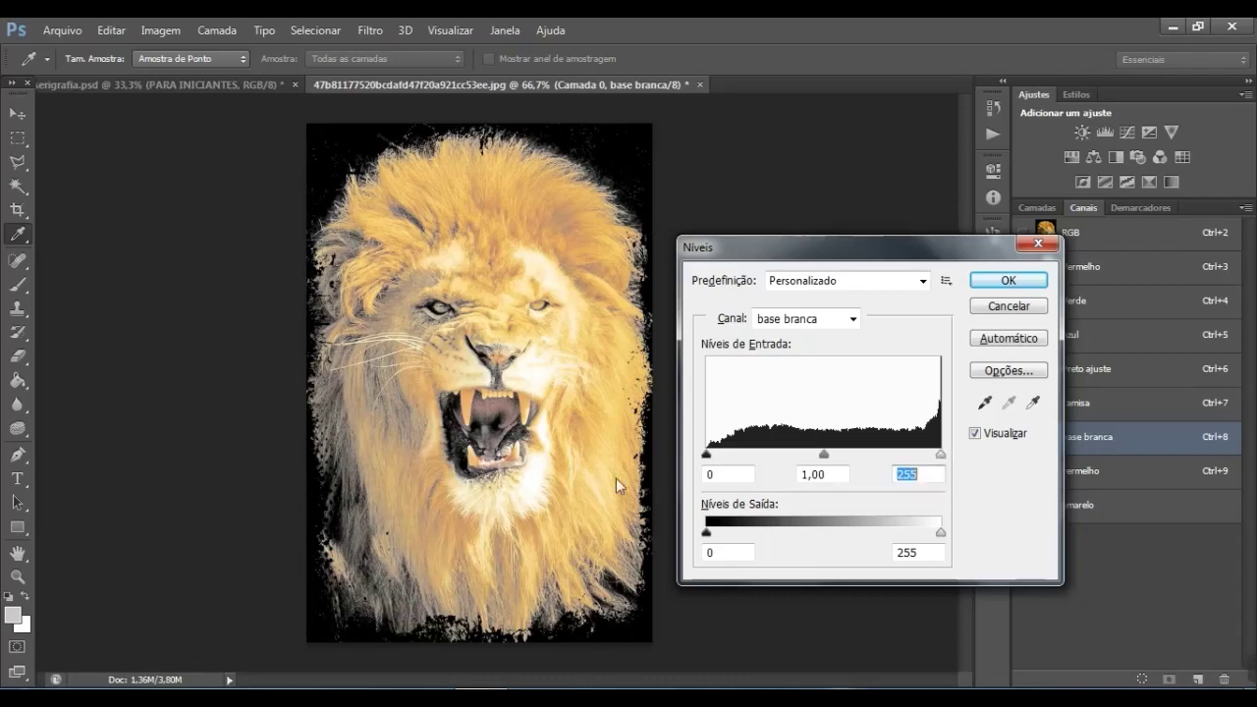
left_click(1009, 305)
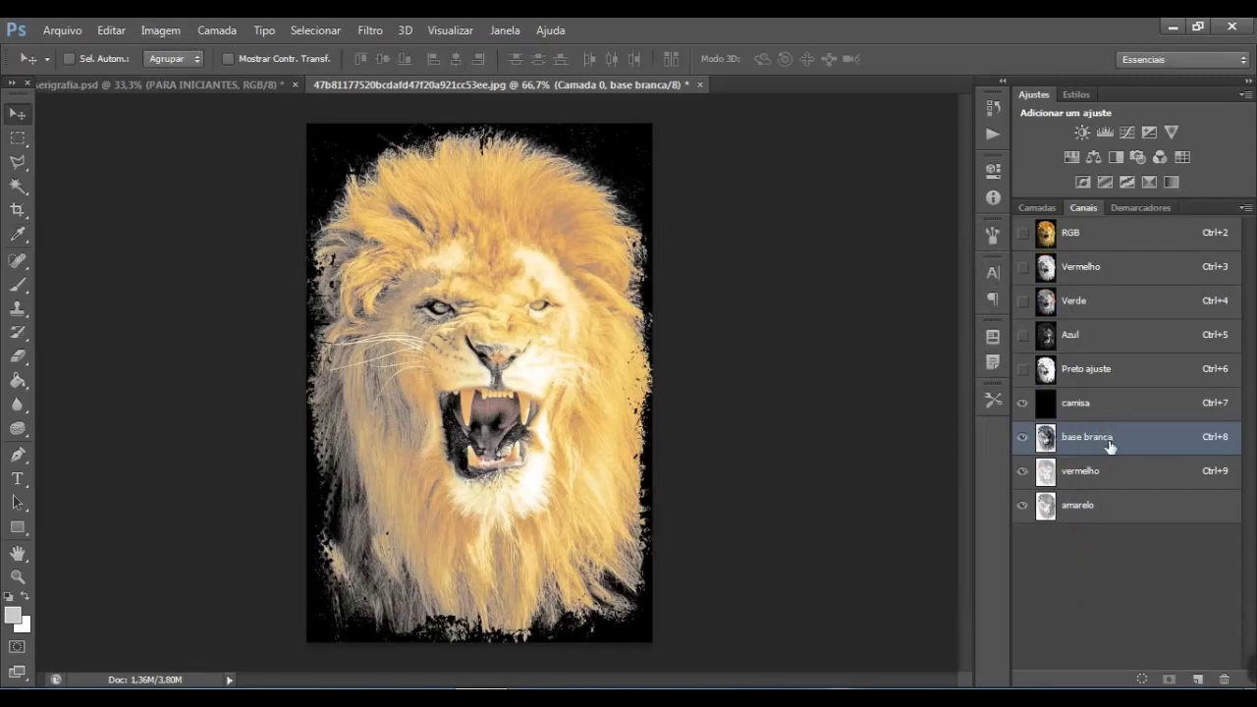
Set up Apply Image on base branca from inverted Preto ajuste in Divisão mode
left_click(157, 31)
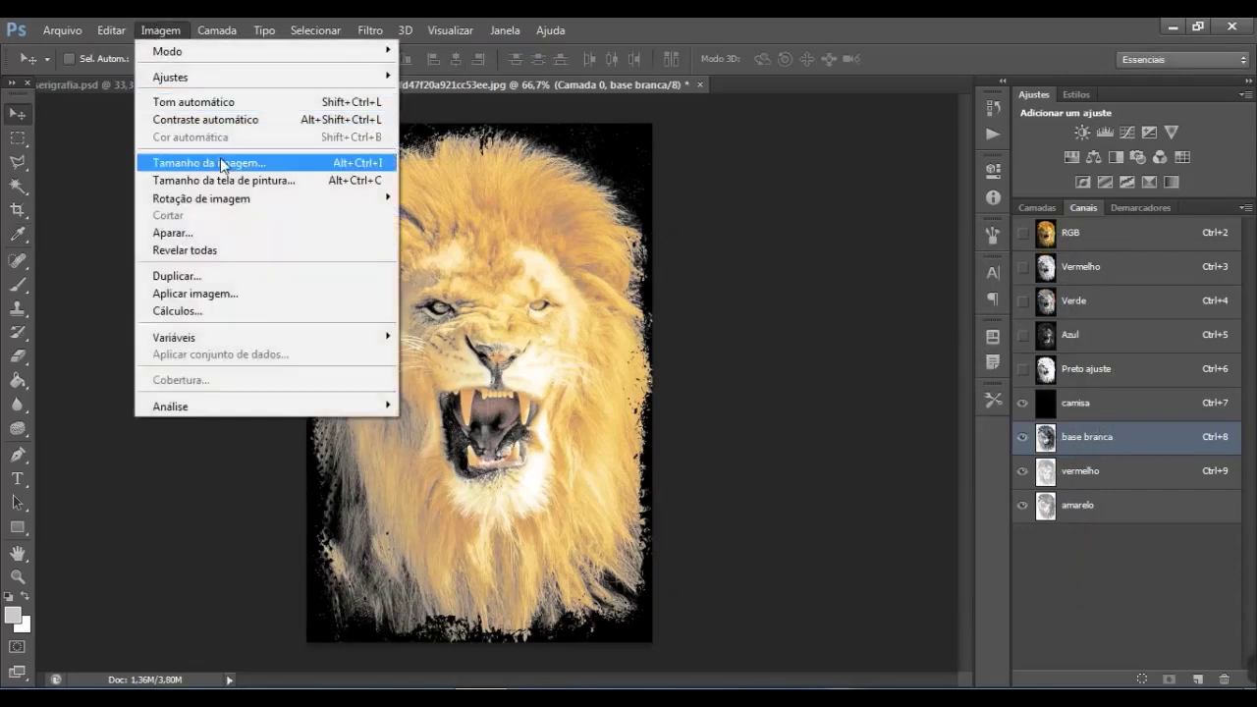
left_click(225, 293)
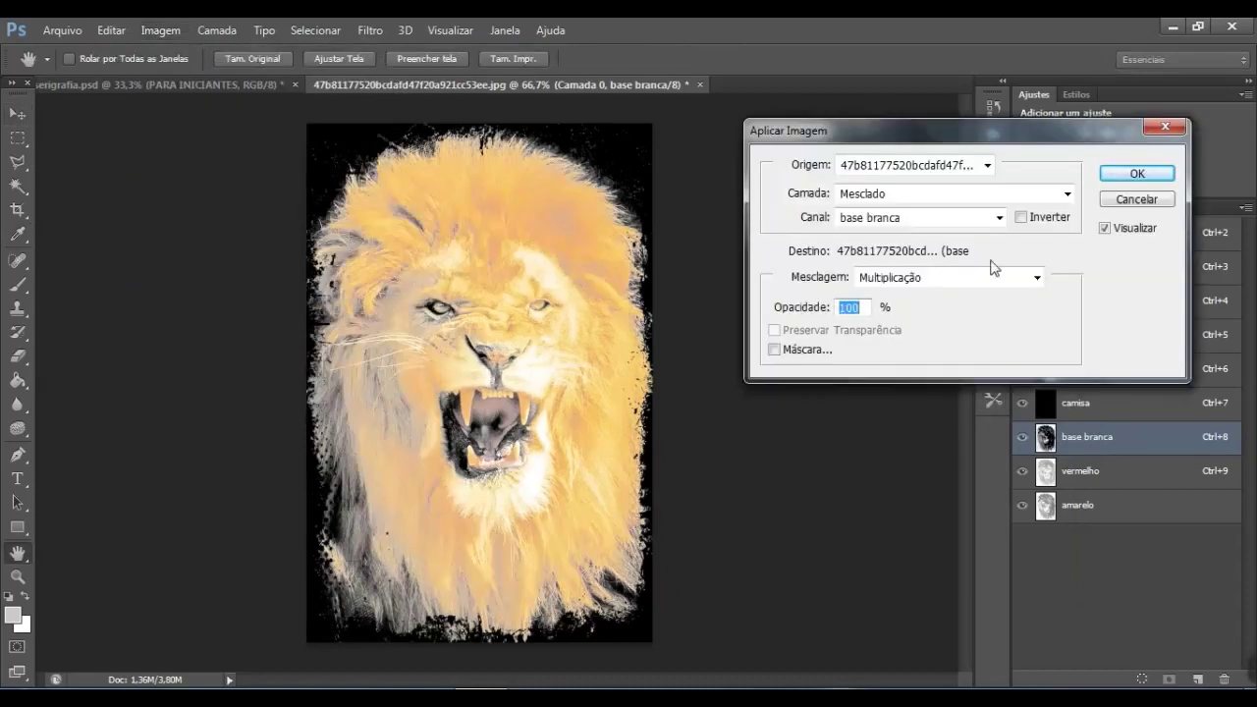
left_click(1024, 218)
left_click(998, 217)
left_click(869, 324)
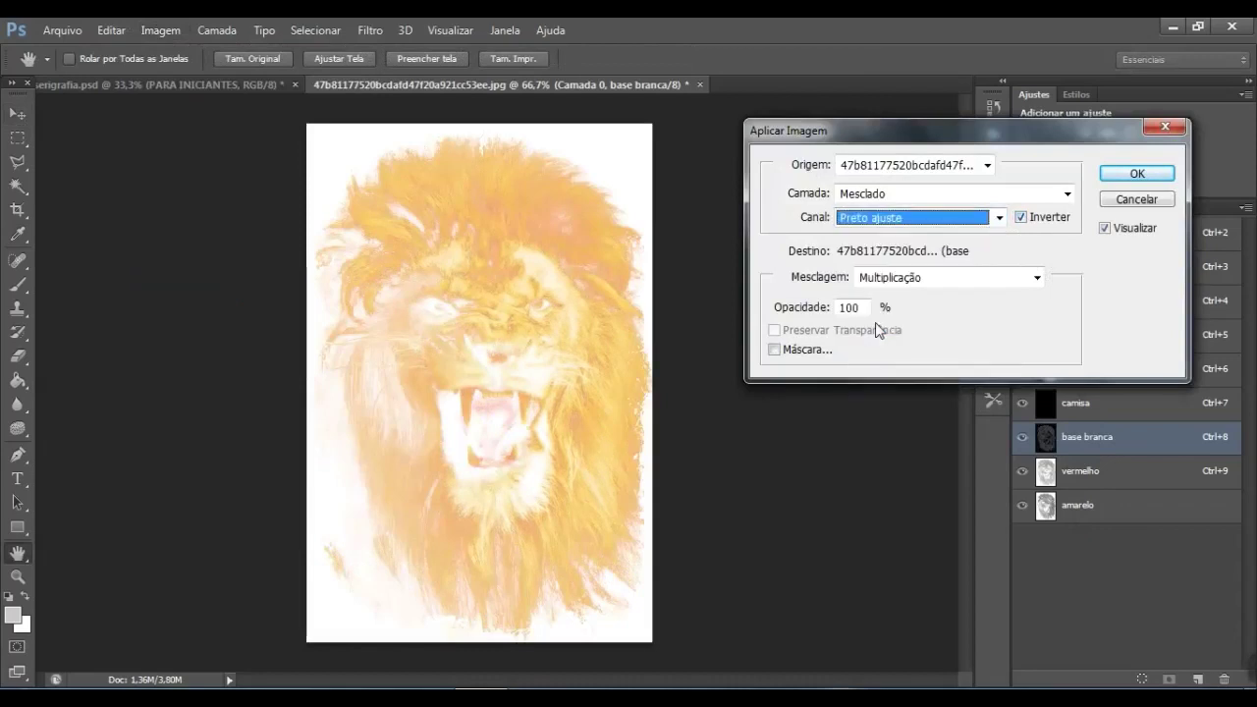
left_click(1021, 219)
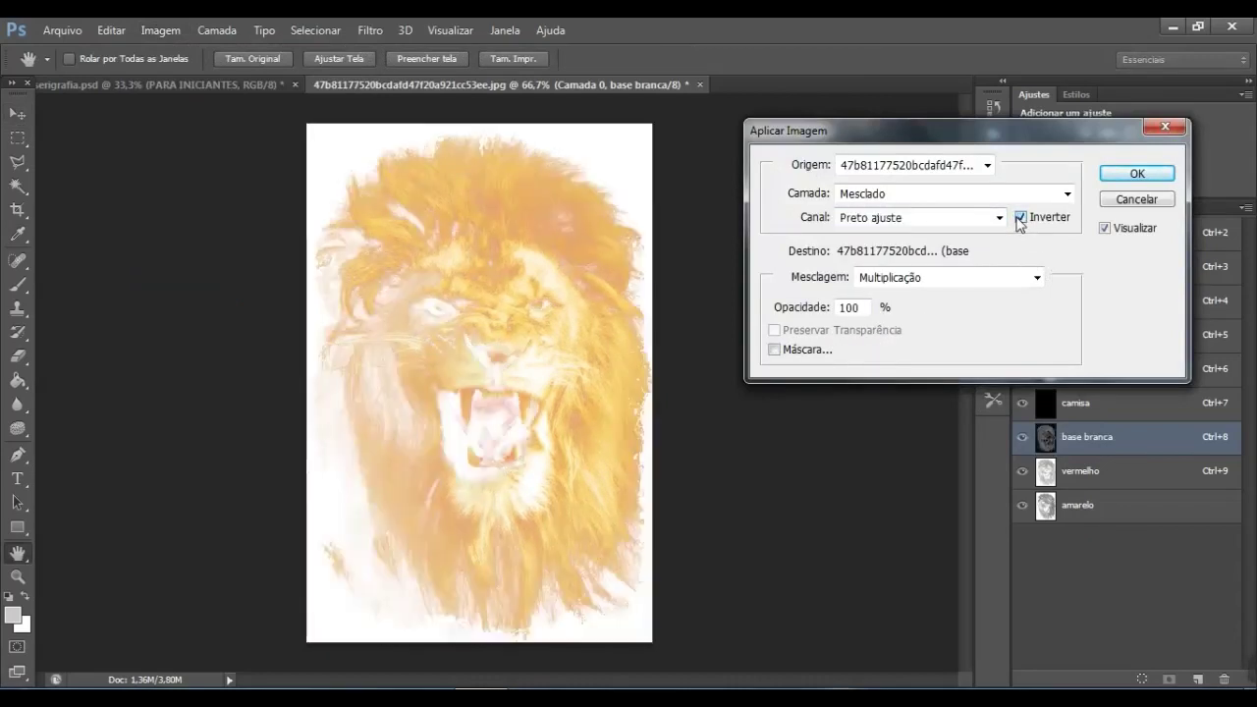
left_click(1036, 278)
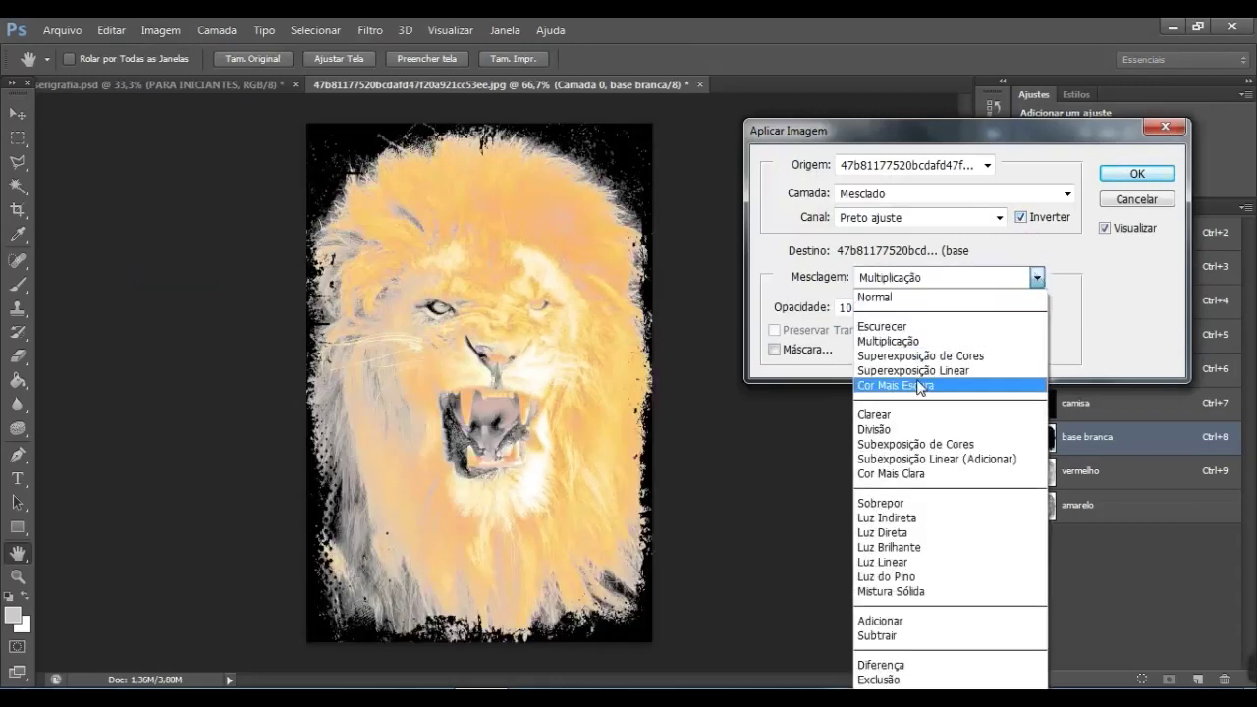
left_click(889, 429)
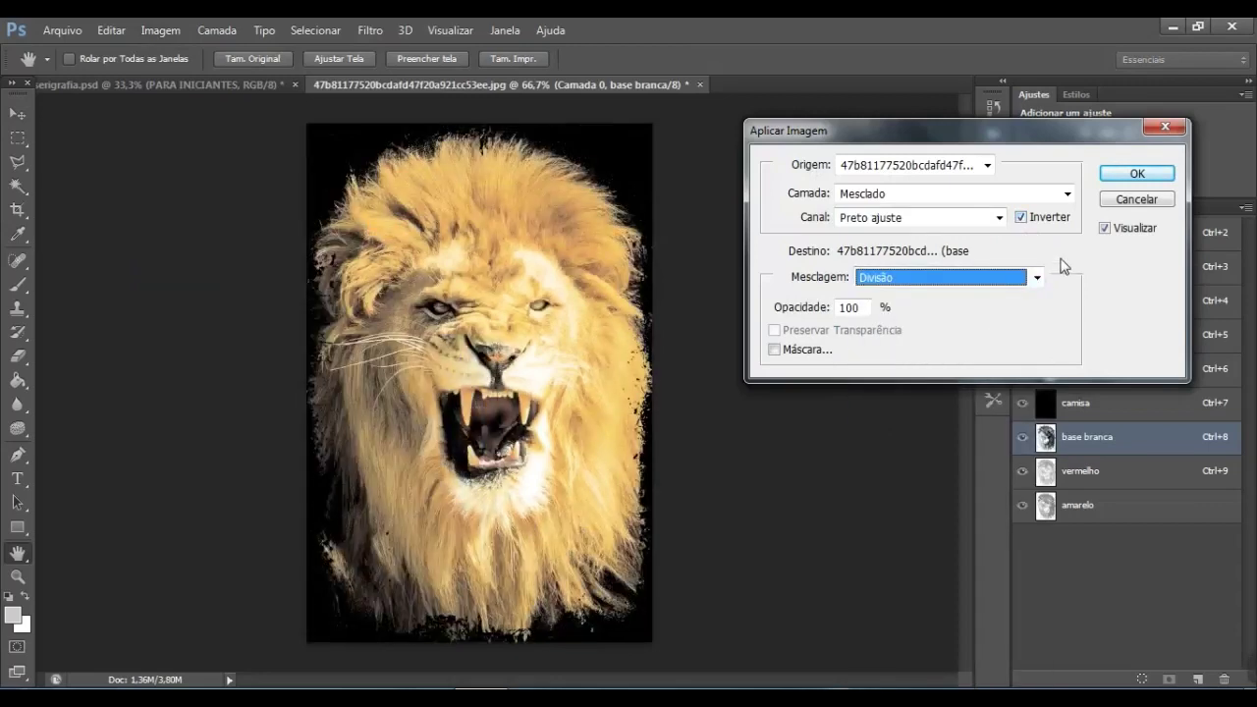
Compare the preview on and off, then apply the Divisão blend at 100%
left_click(1107, 230)
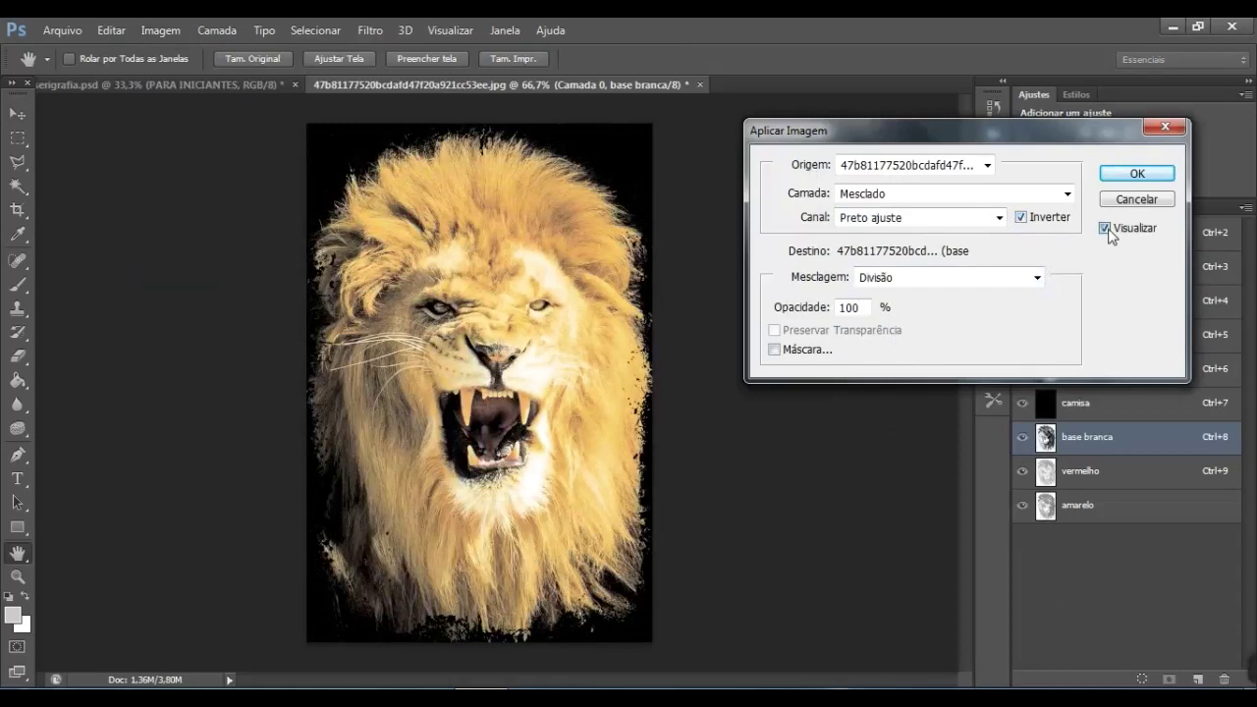
left_click(1108, 229)
left_click(1105, 229)
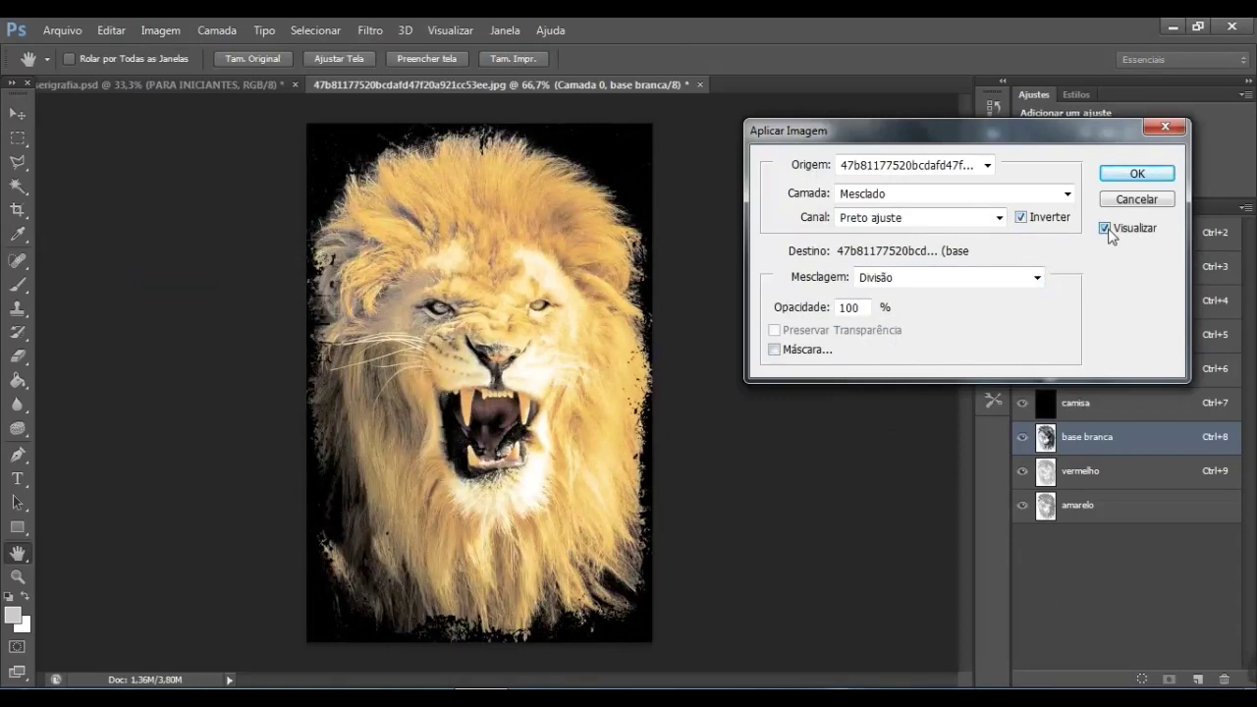
left_click(1106, 229)
left_click(1108, 230)
left_click(1108, 230)
left_click(1141, 174)
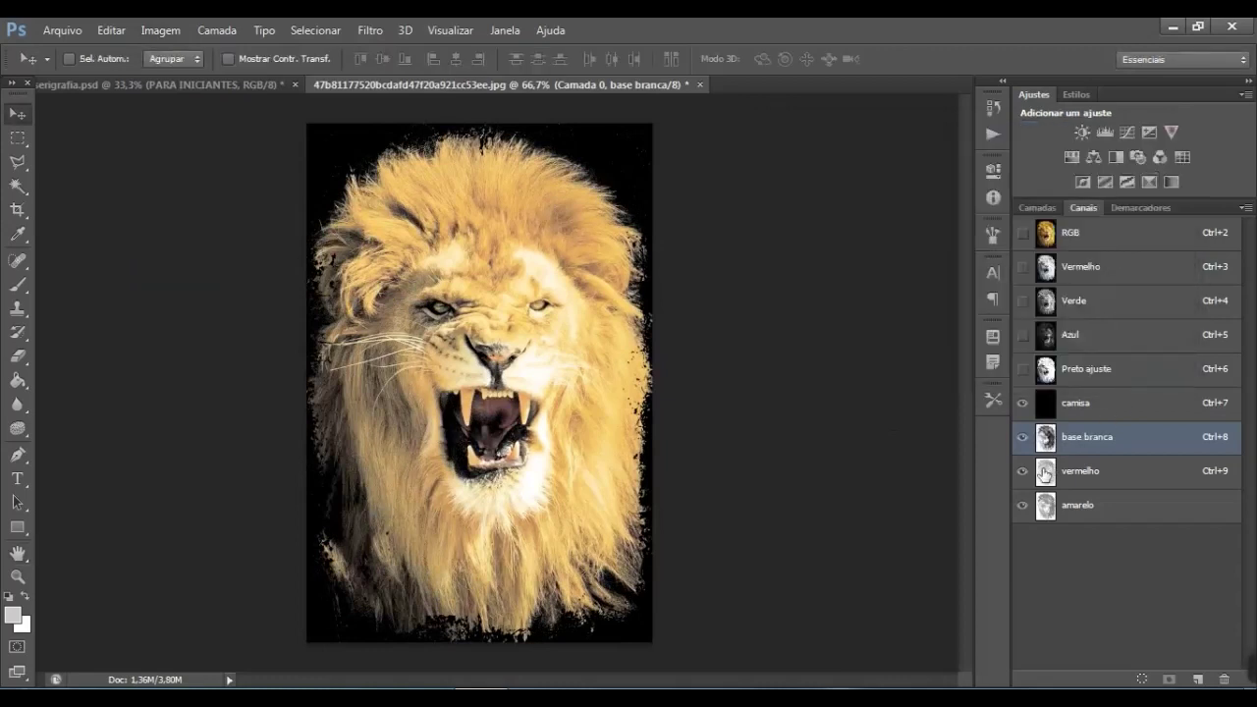
In Levels on vermelho, set white input to 239 and raise black input, then close Níveis
left_click(1078, 478)
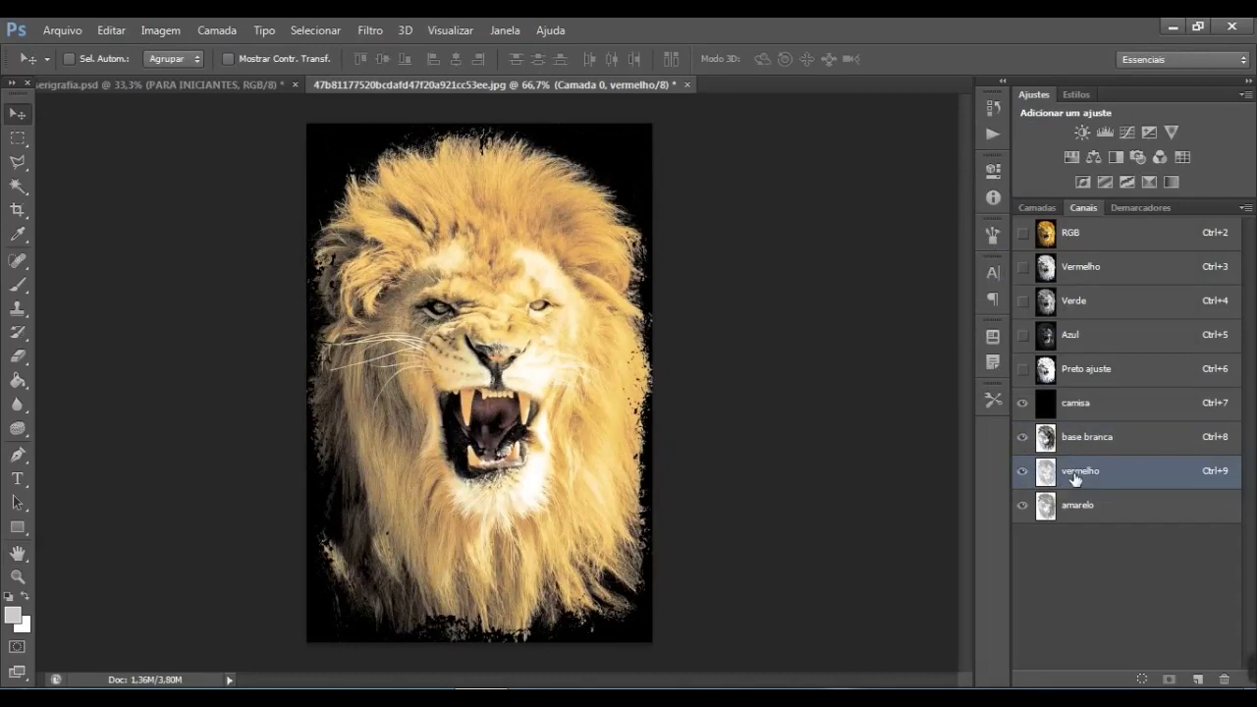
key("ctrl+l")
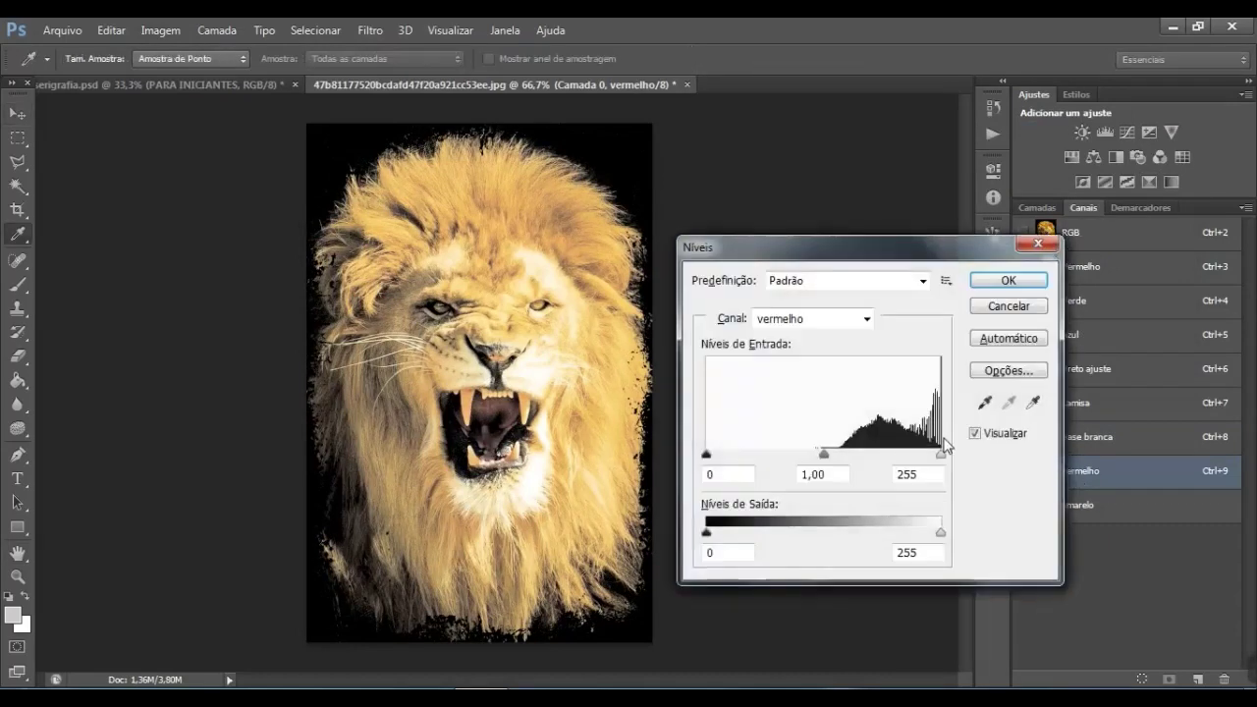
mouse_move(944, 457)
left_mouse_down()
mouse_move(912, 456)
mouse_move(955, 455)
left_mouse_up()
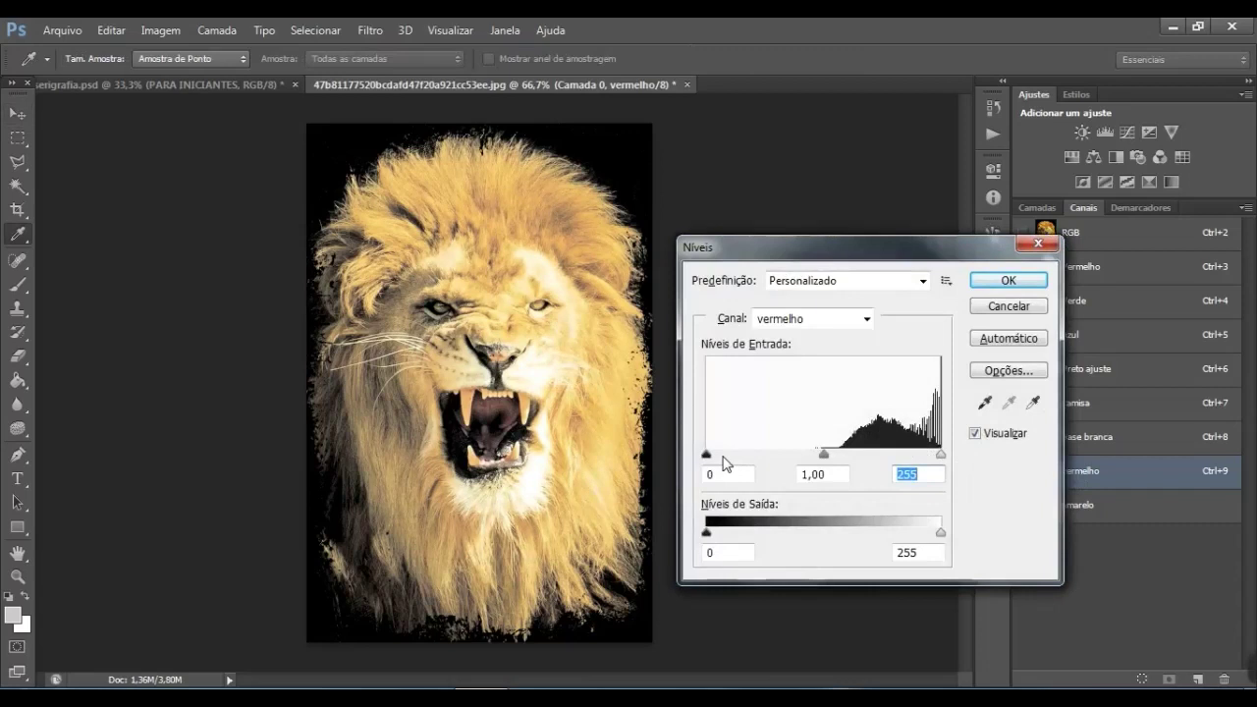
mouse_move(708, 457)
left_mouse_down()
mouse_move(822, 458)
mouse_move(716, 458)
left_mouse_up()
left_click(1004, 308)
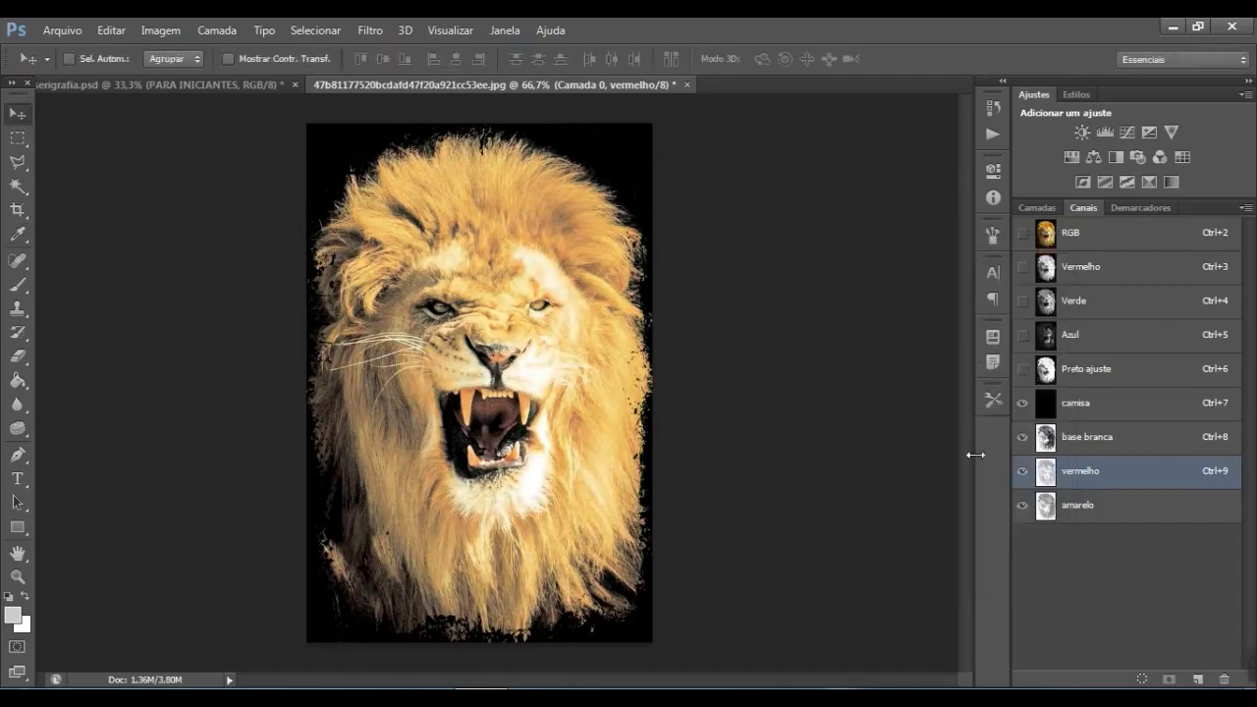
key("i")
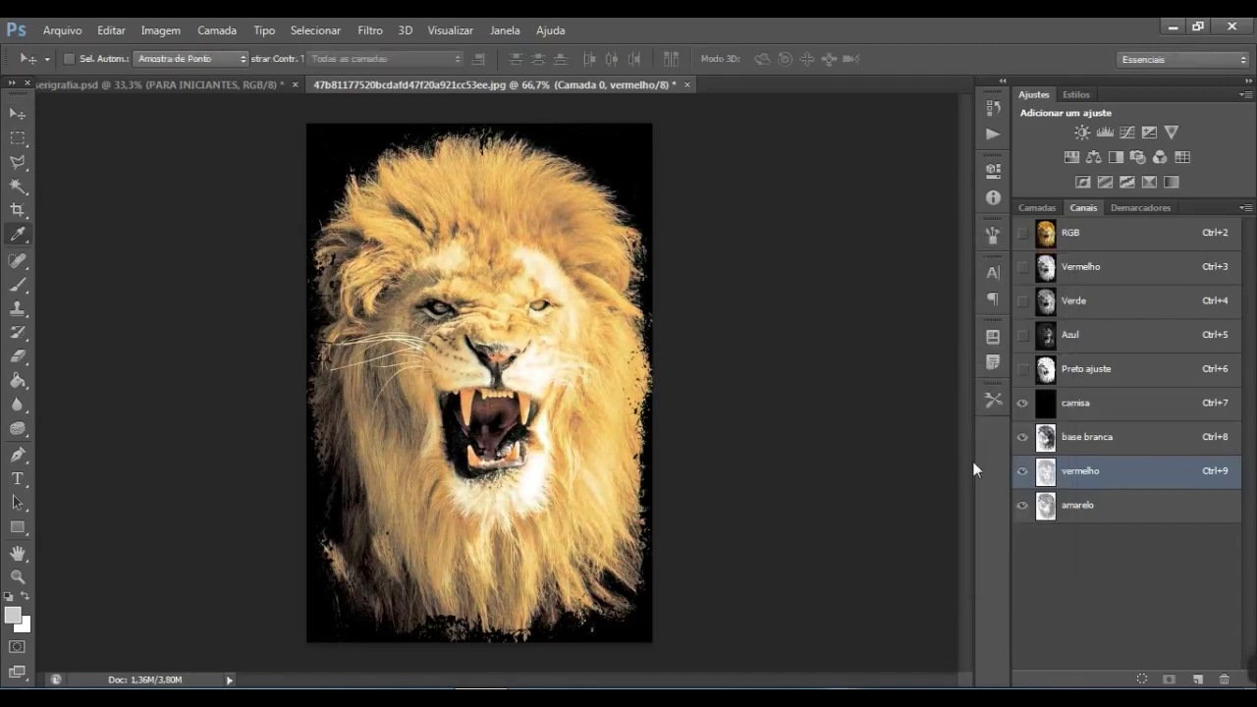
key("ctrl+m")
left_click_drag(929, 366, 920, 363)
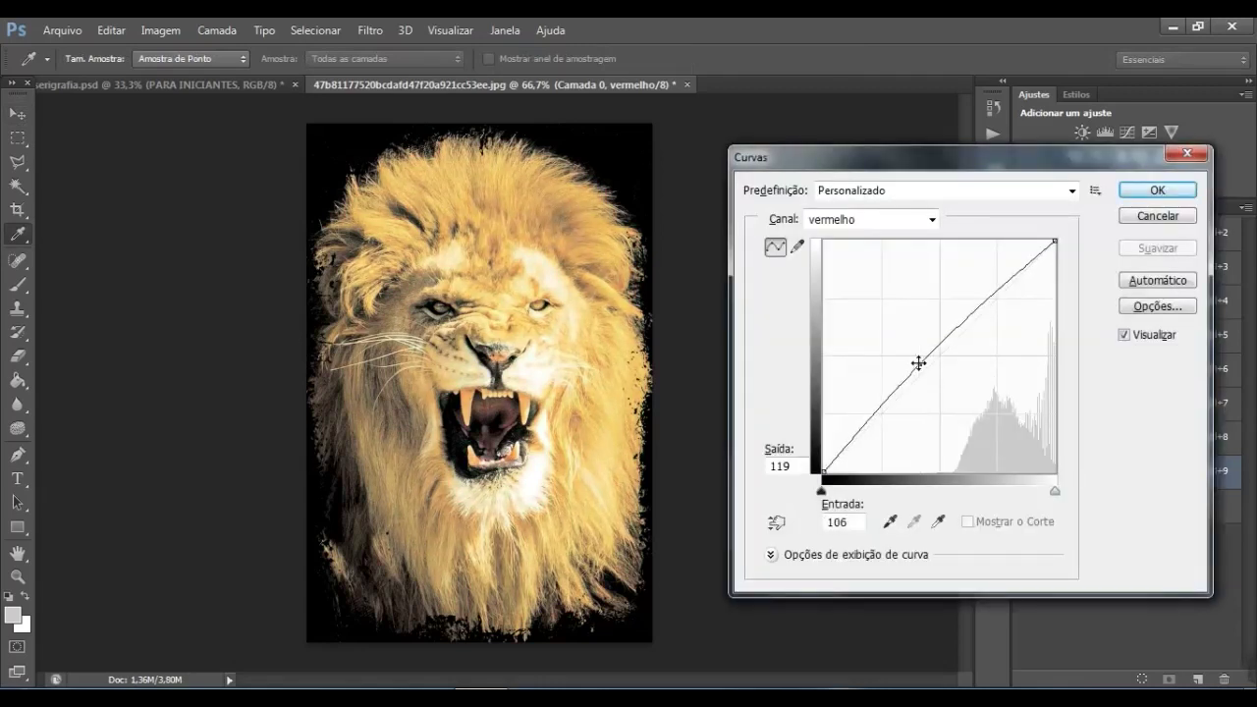
mouse_move(981, 310)
left_mouse_down()
mouse_move(994, 330)
mouse_move(989, 317)
left_mouse_up()
left_click_drag(918, 368, 919, 372)
left_click_drag(988, 316, 992, 321)
left_click_drag(921, 372, 915, 366)
left_click_drag(994, 324, 990, 317)
left_click_drag(913, 365, 909, 373)
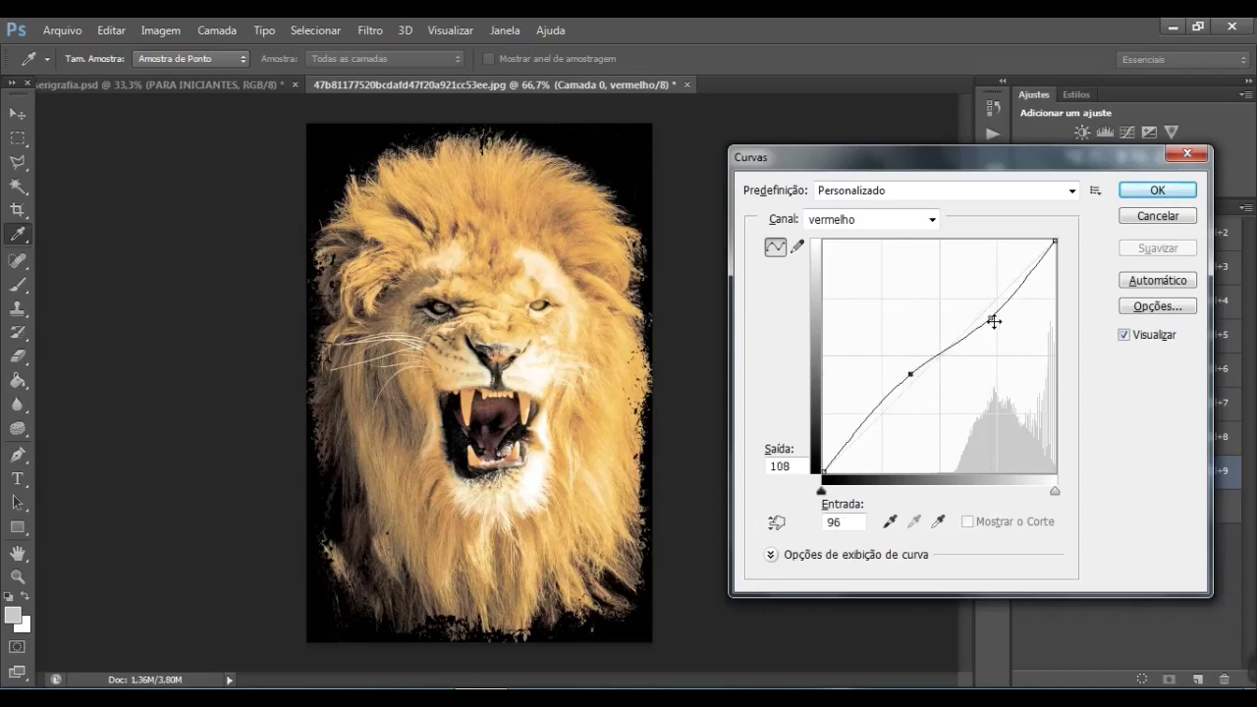
left_click_drag(993, 318, 995, 317)
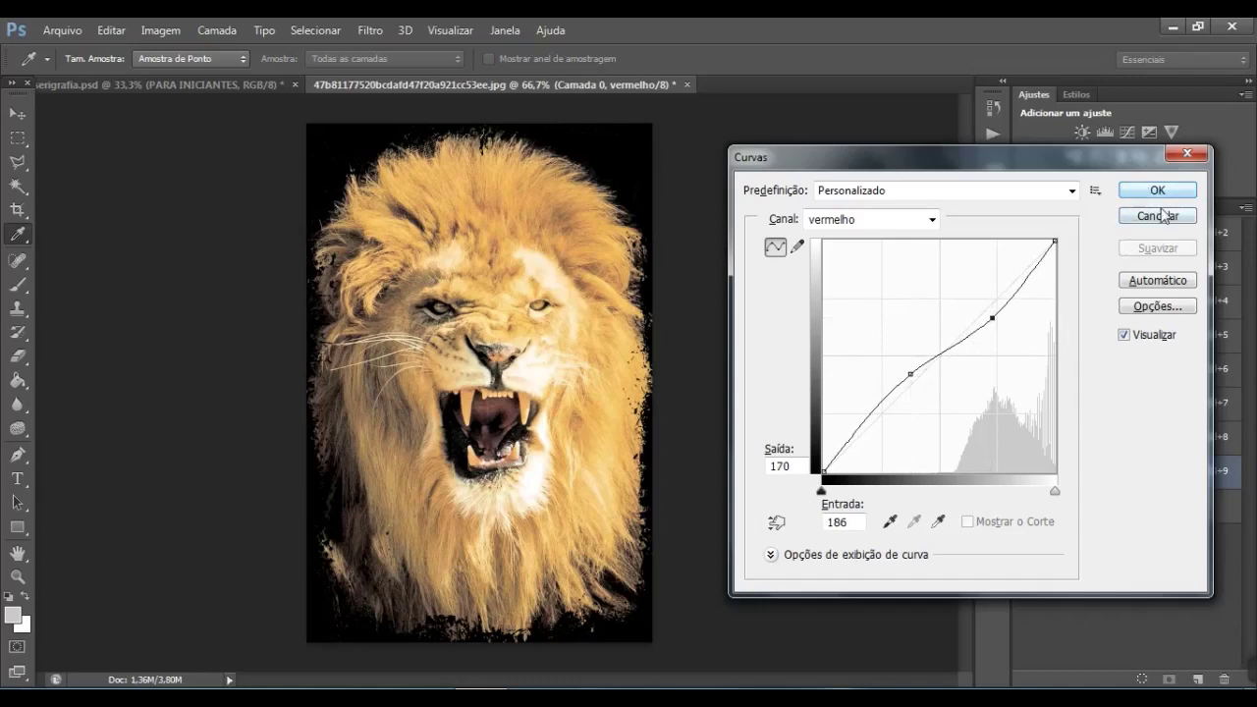
left_click(1158, 216)
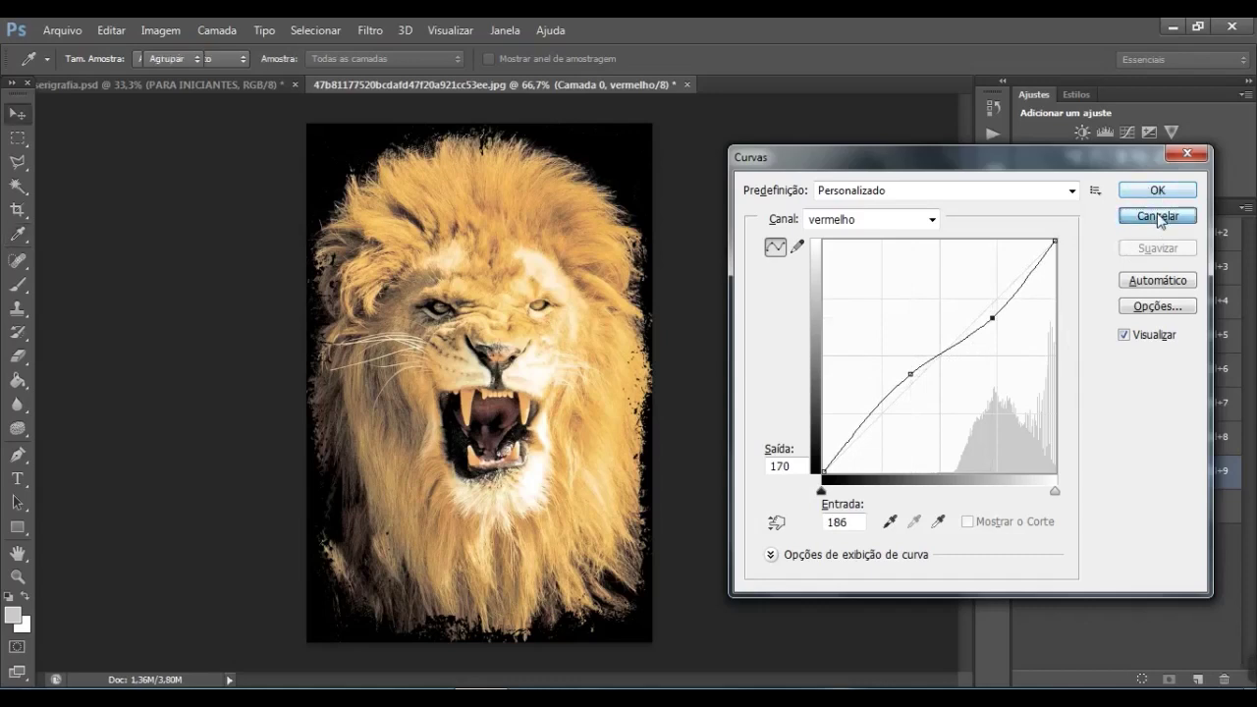
Duplicate the lion image from the RGB composite
left_click(1093, 233)
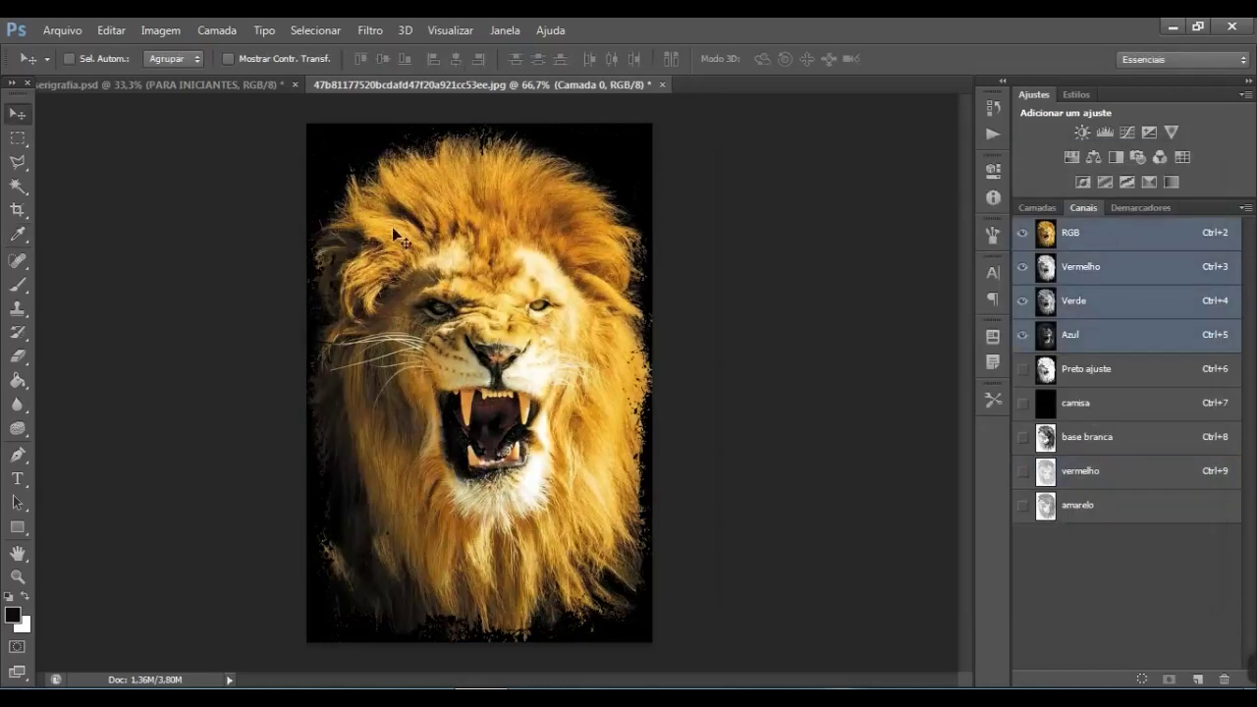
left_click(160, 30)
left_click(210, 277)
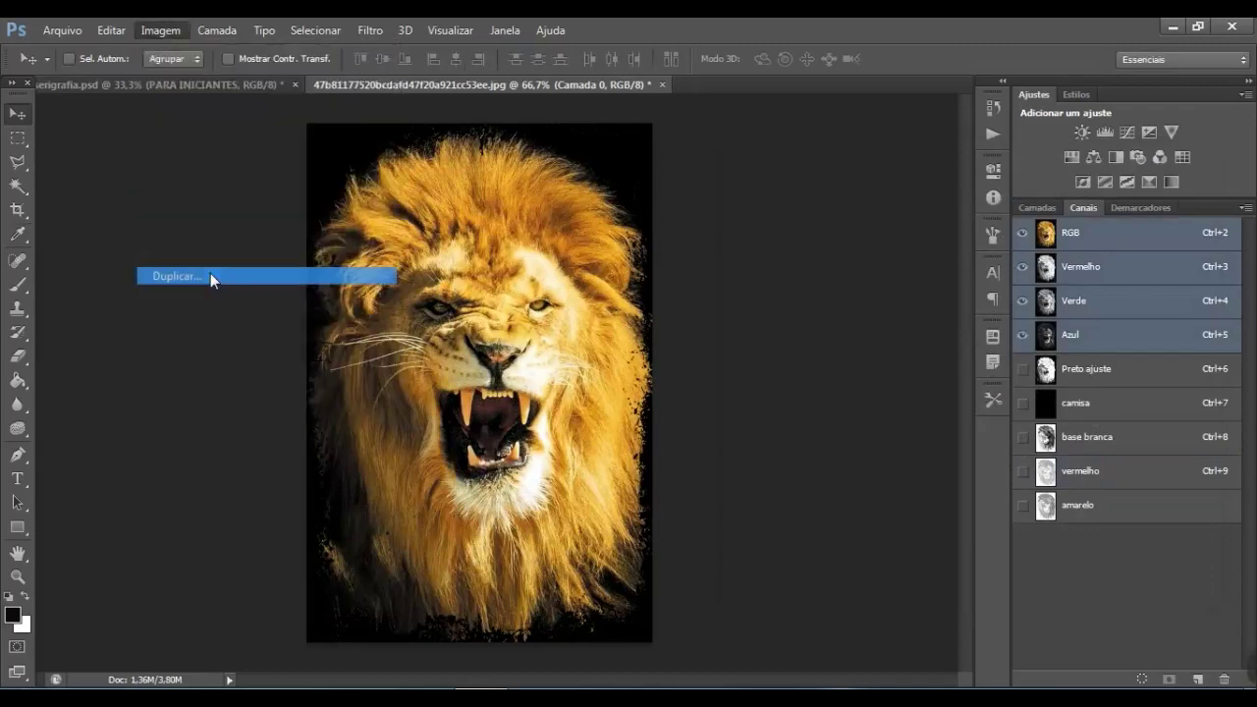
left_click(766, 247)
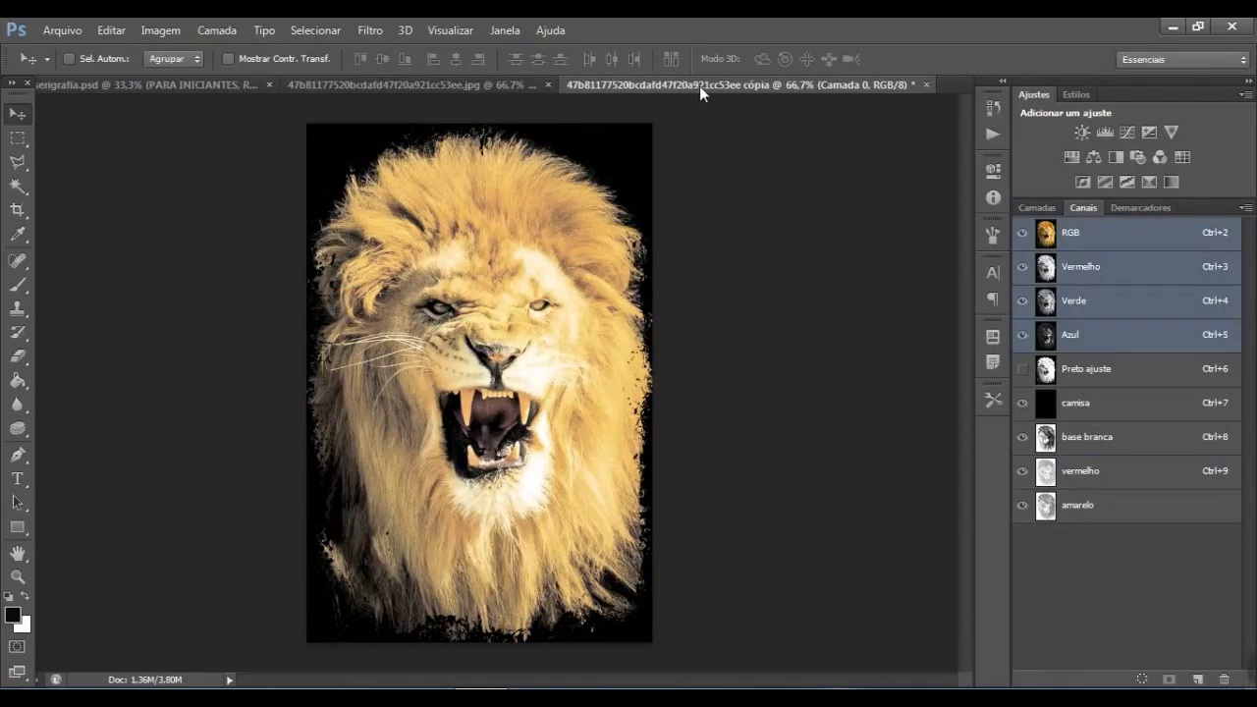
Float the cópia window, hide its spot channels, and size it left of the original
left_click_drag(704, 93, 685, 142)
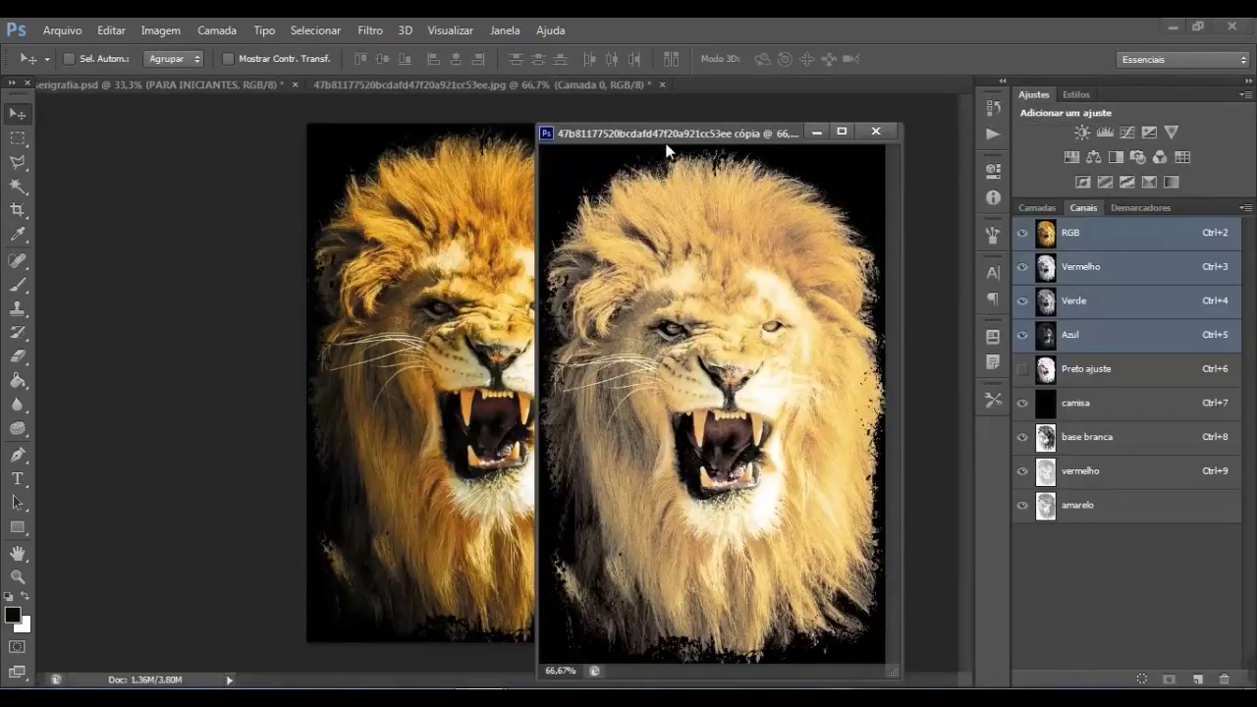
left_click_drag(1021, 409, 1020, 533)
left_click_drag(711, 143, 184, 103)
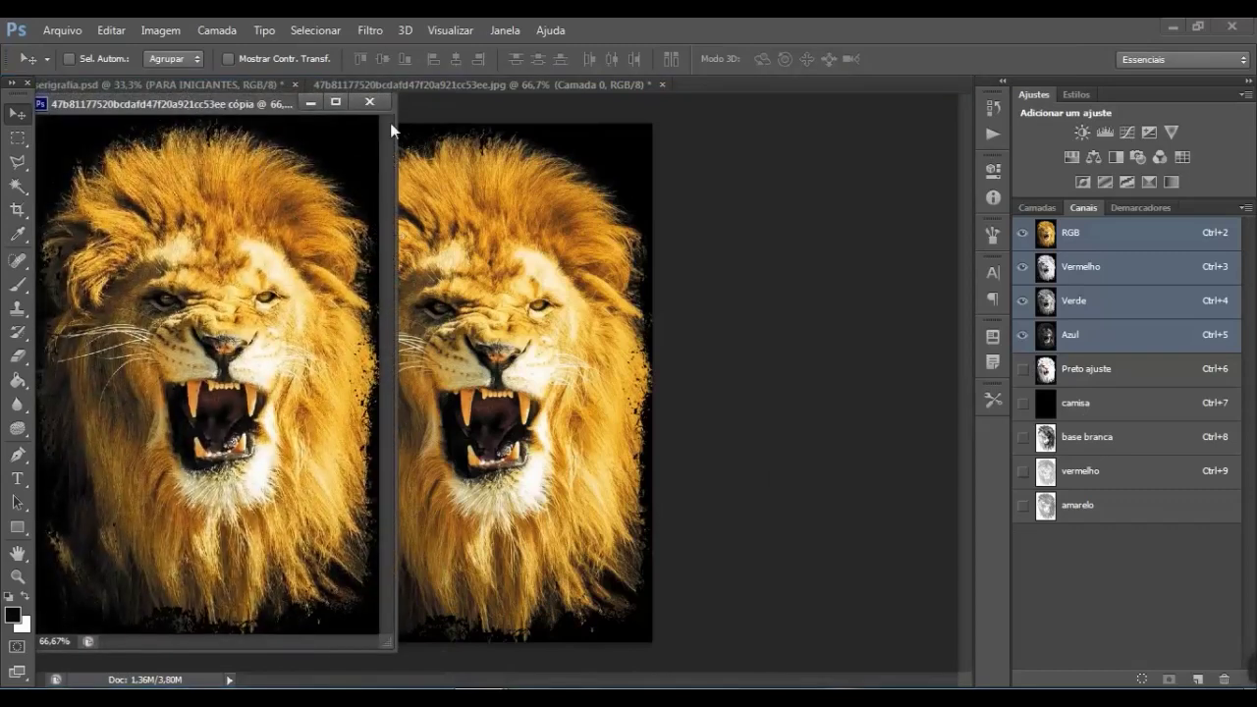
left_click_drag(393, 97, 226, 247)
left_click_drag(102, 263, 155, 156)
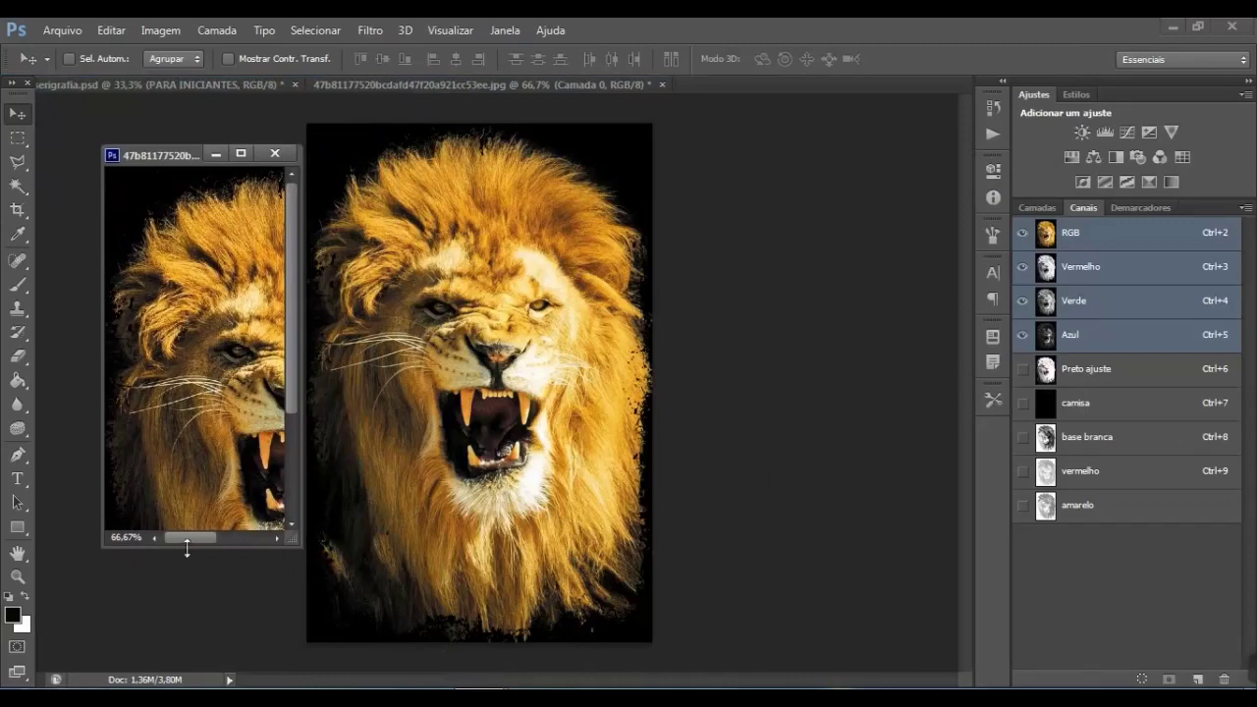
left_click_drag(188, 548, 189, 507)
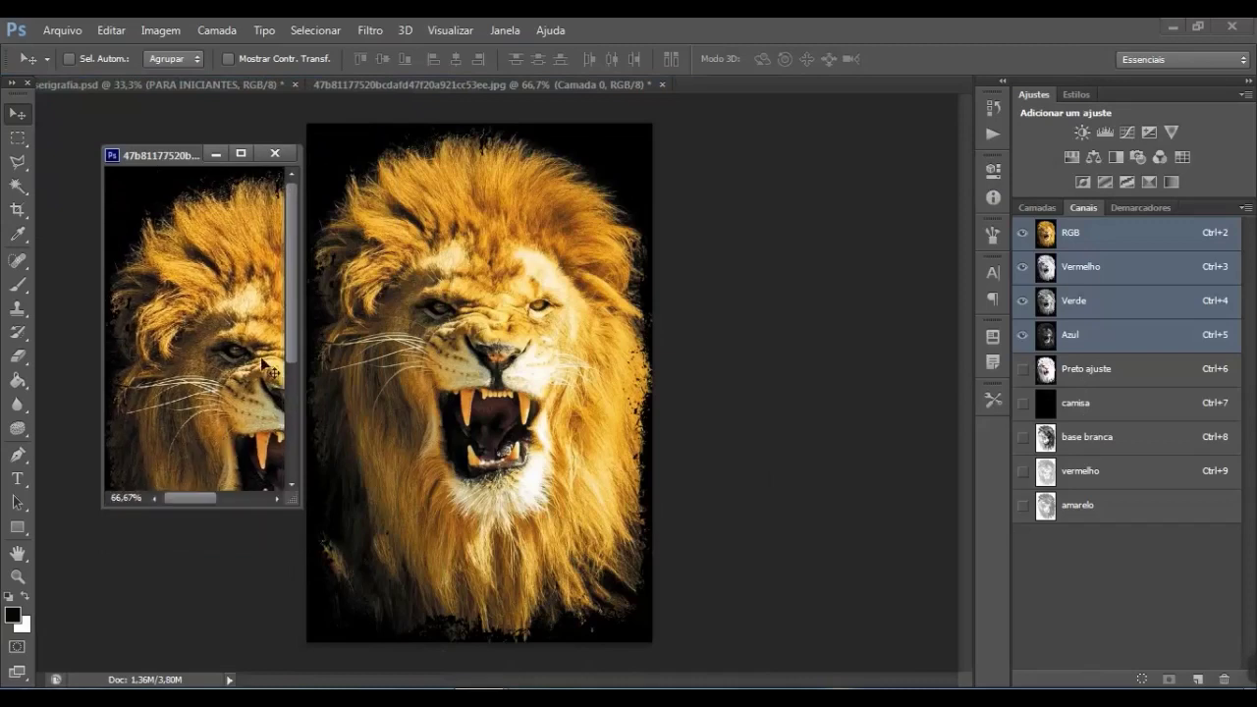
left_click_drag(102, 329, 60, 325)
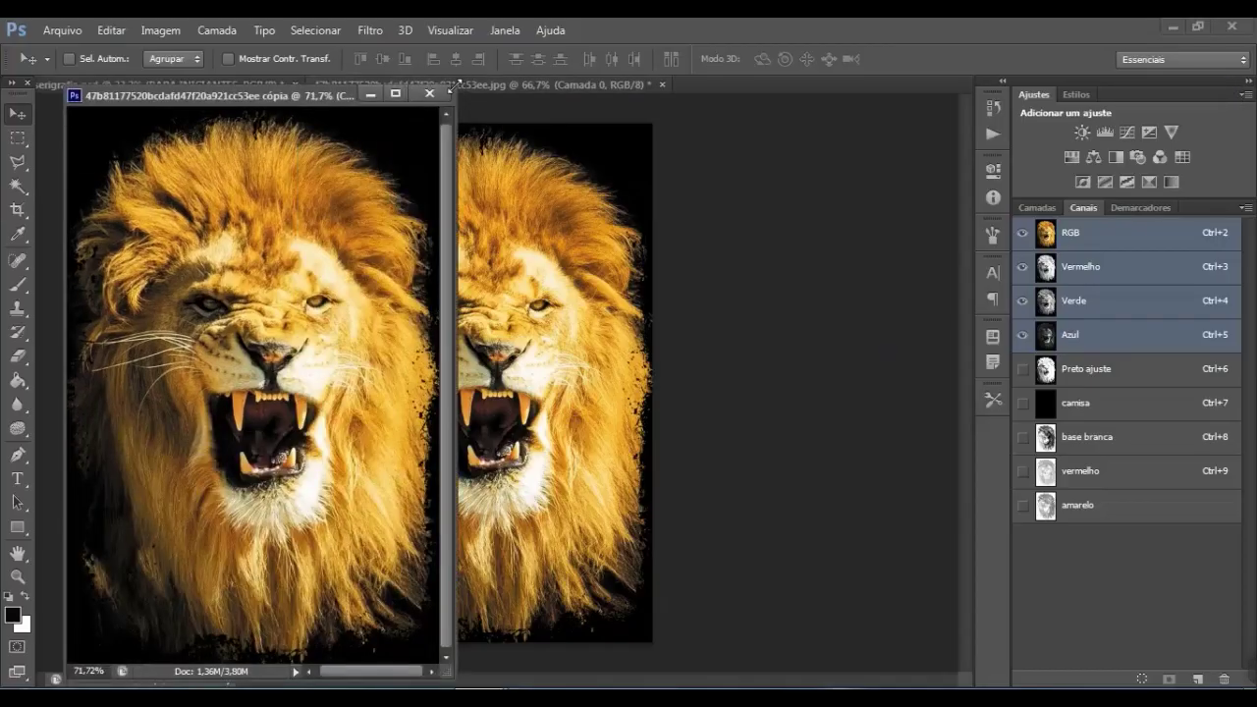
left_click_drag(397, 140, 243, 282)
left_click_drag(165, 228, 168, 191)
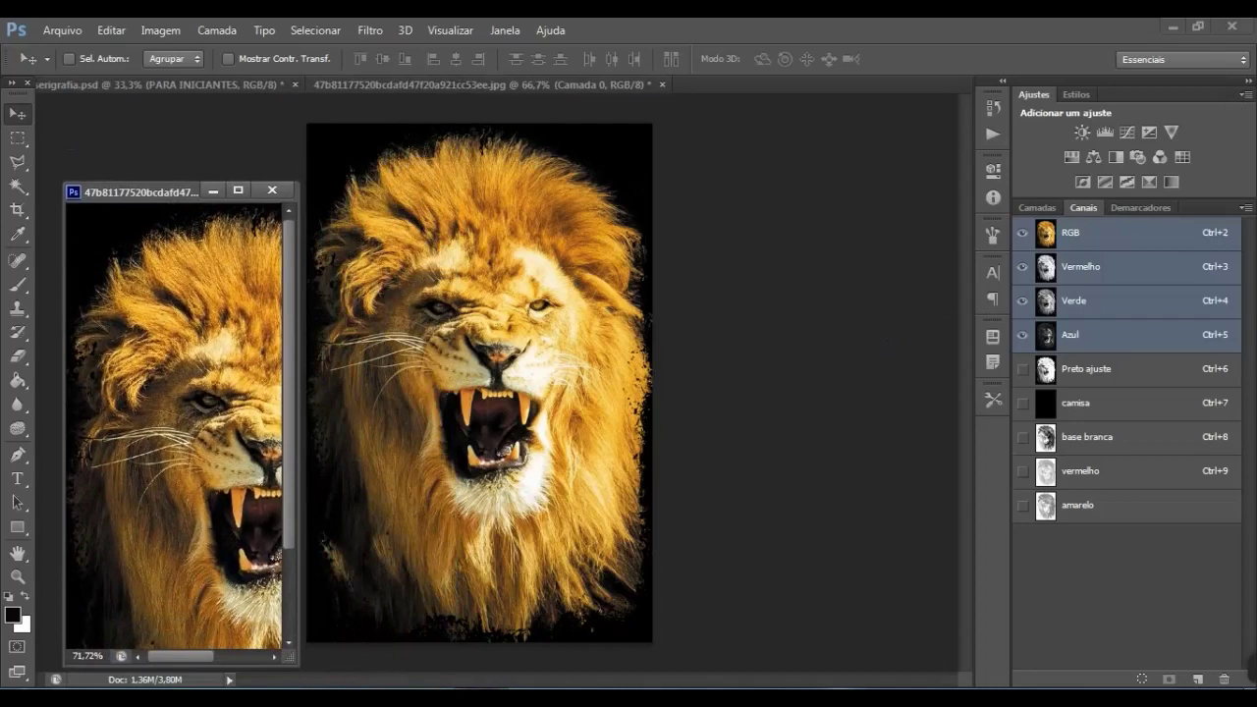
left_click_drag(167, 667, 185, 572)
Zoom the full-colour copy to 50%, briefly previewing its spot channels before restoring RGB
key("ctrl+minus")
key("ctrl+minus")
key("ctrl+minus")
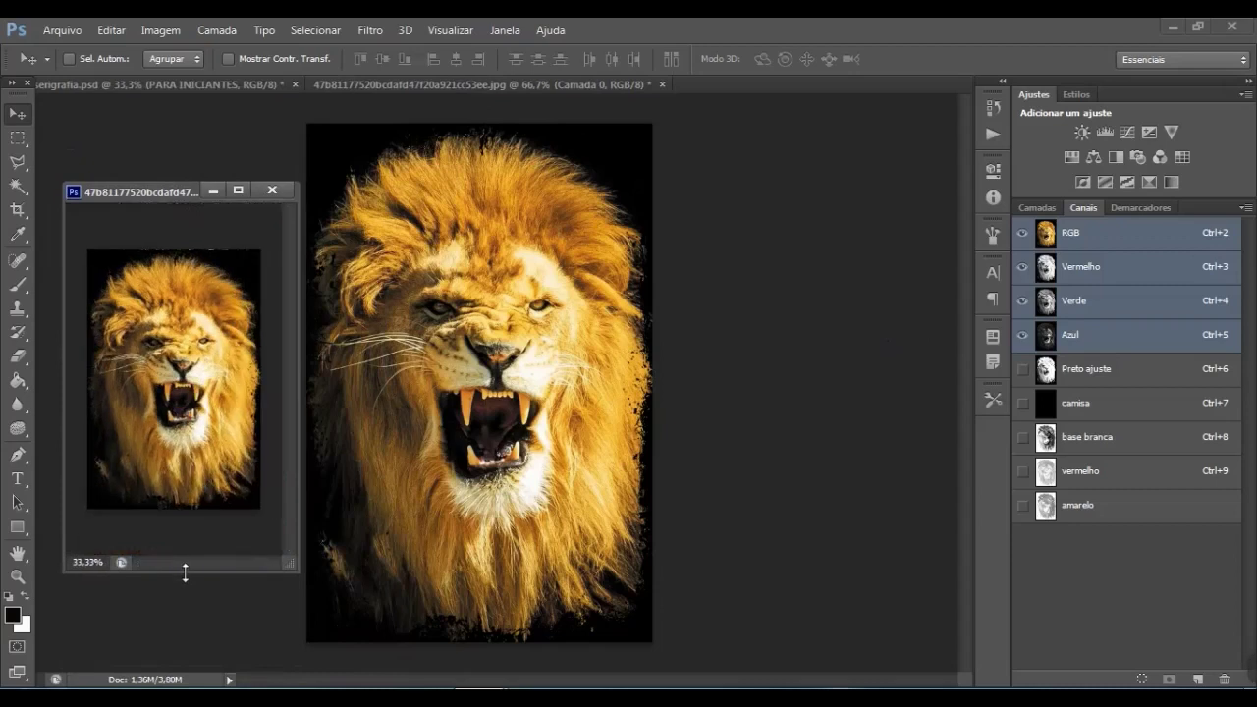
key("ctrl+plus")
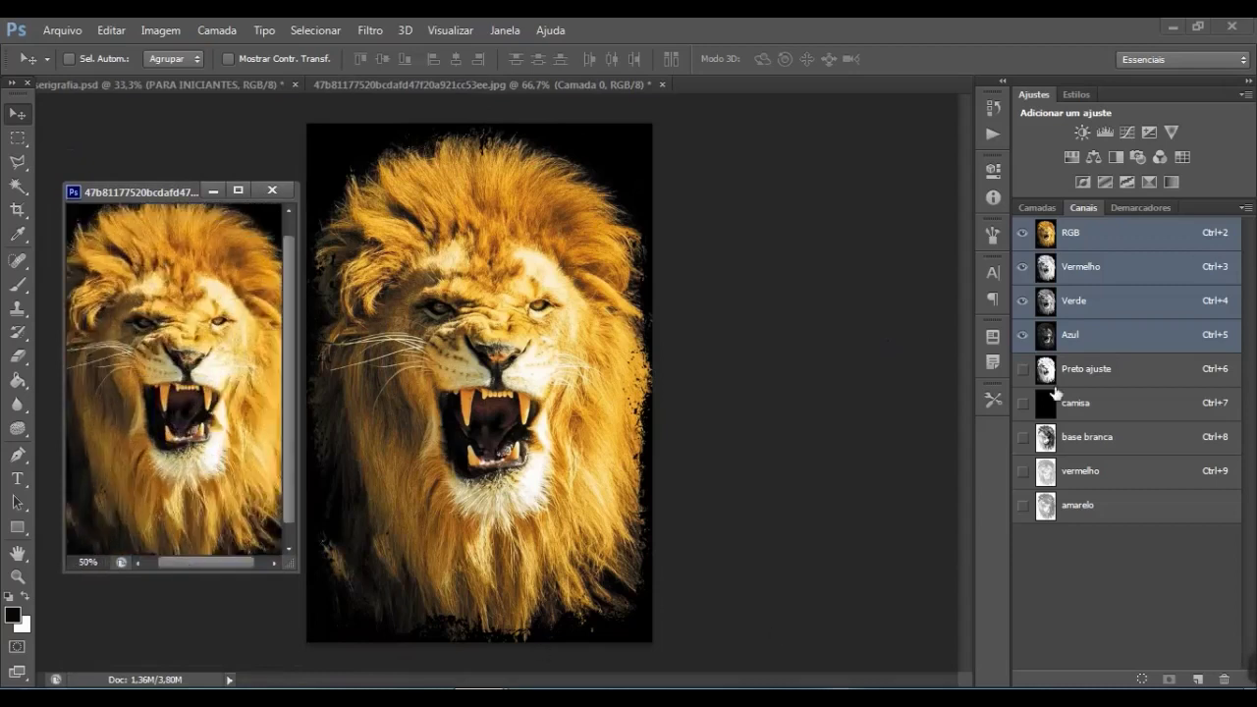
left_click(1023, 335)
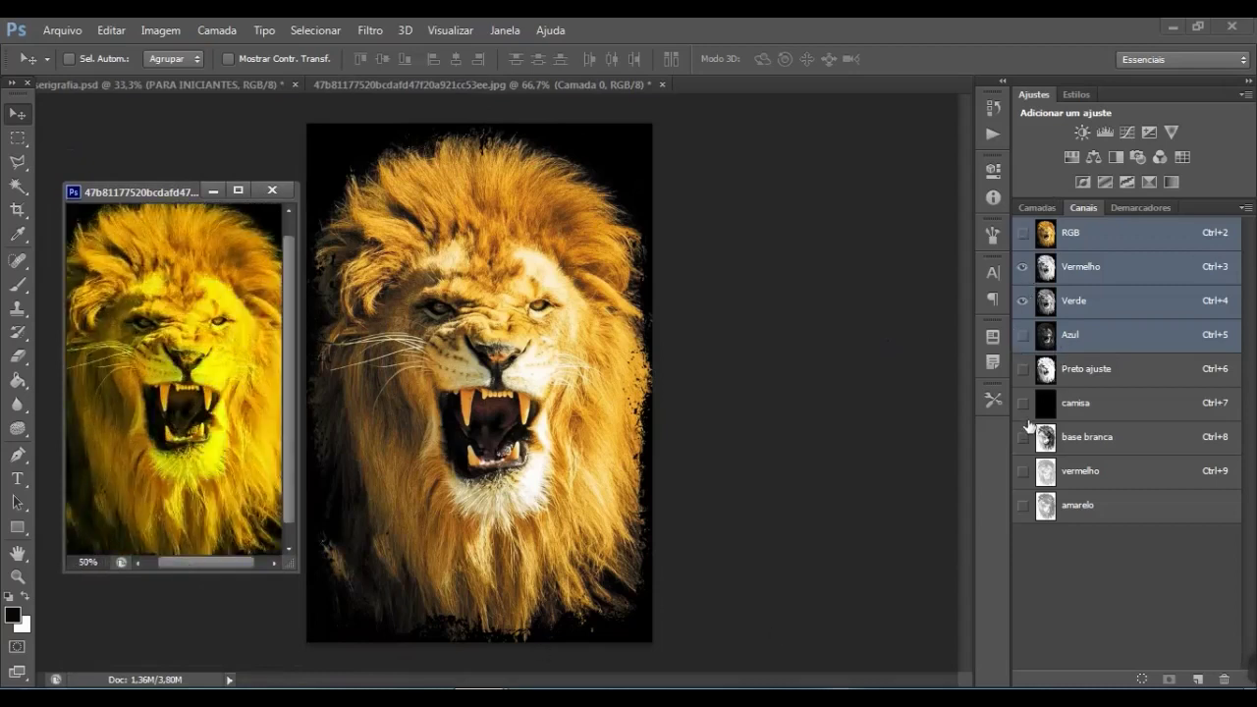
left_click_drag(1023, 368, 1022, 471)
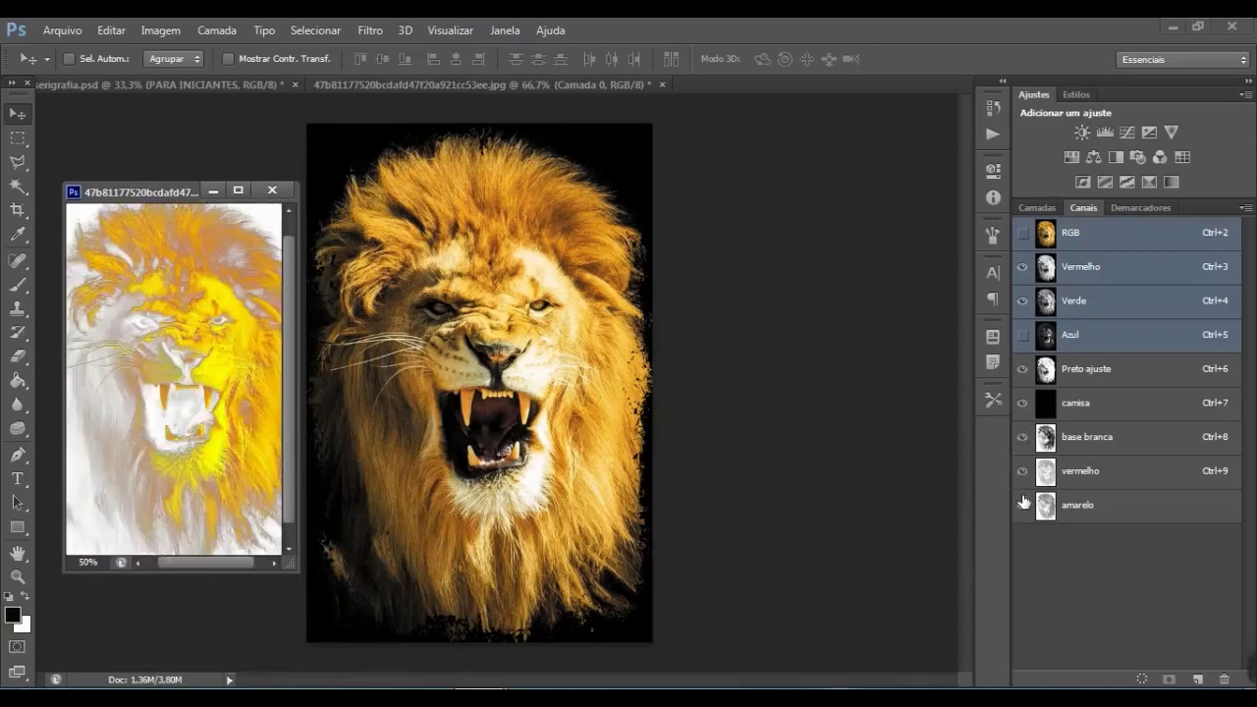
left_click(1022, 504)
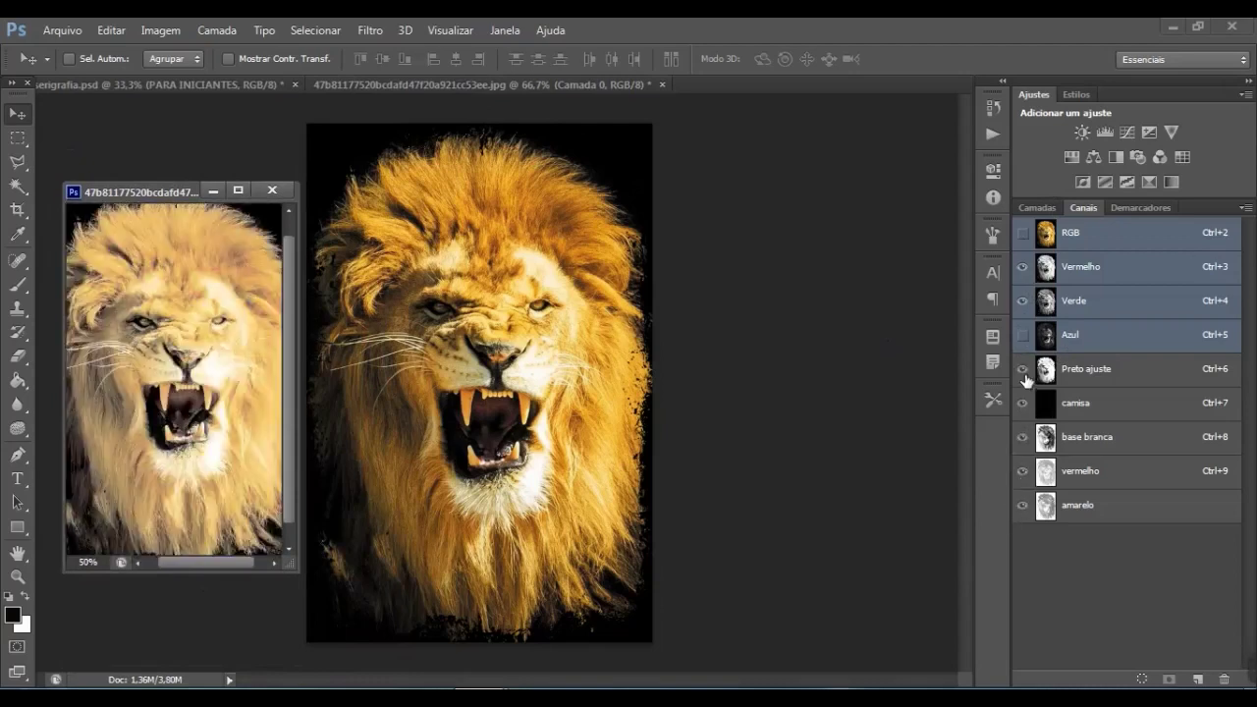
left_click_drag(1022, 505, 1022, 368)
left_click(1023, 335)
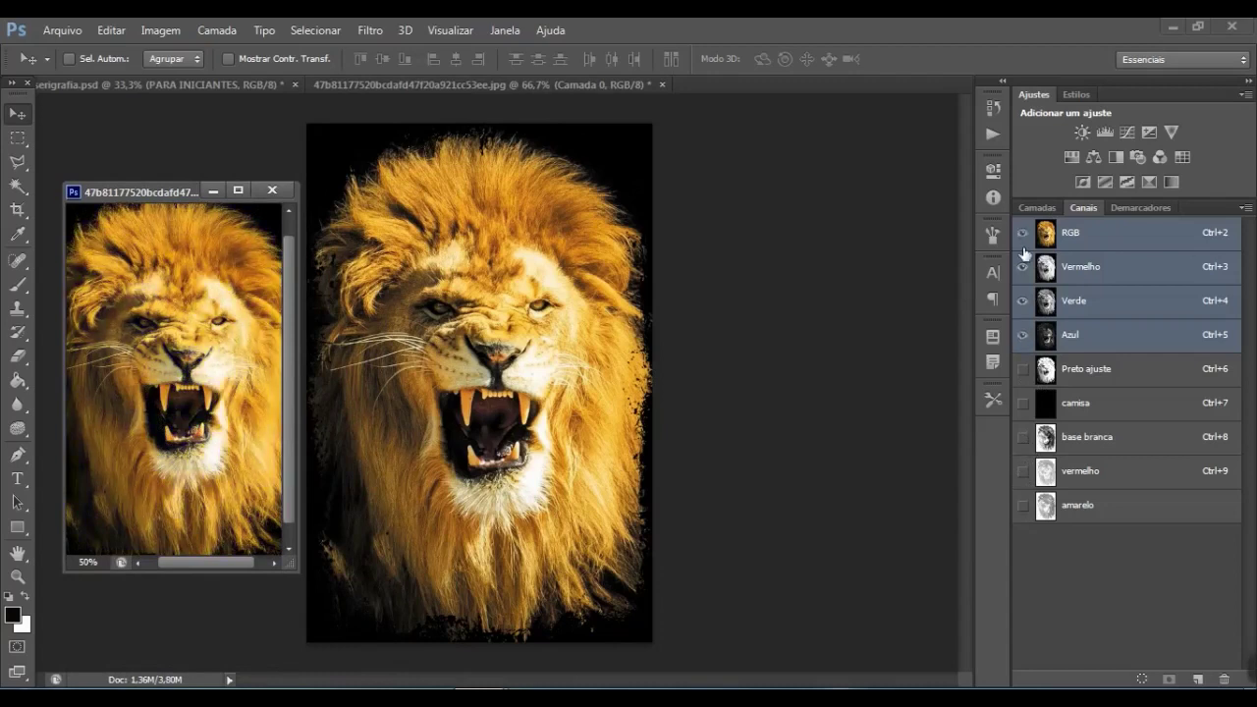
On the original lion, show only Preto ajuste through amarelo with RGB hidden, and select vermelho
left_click(484, 85)
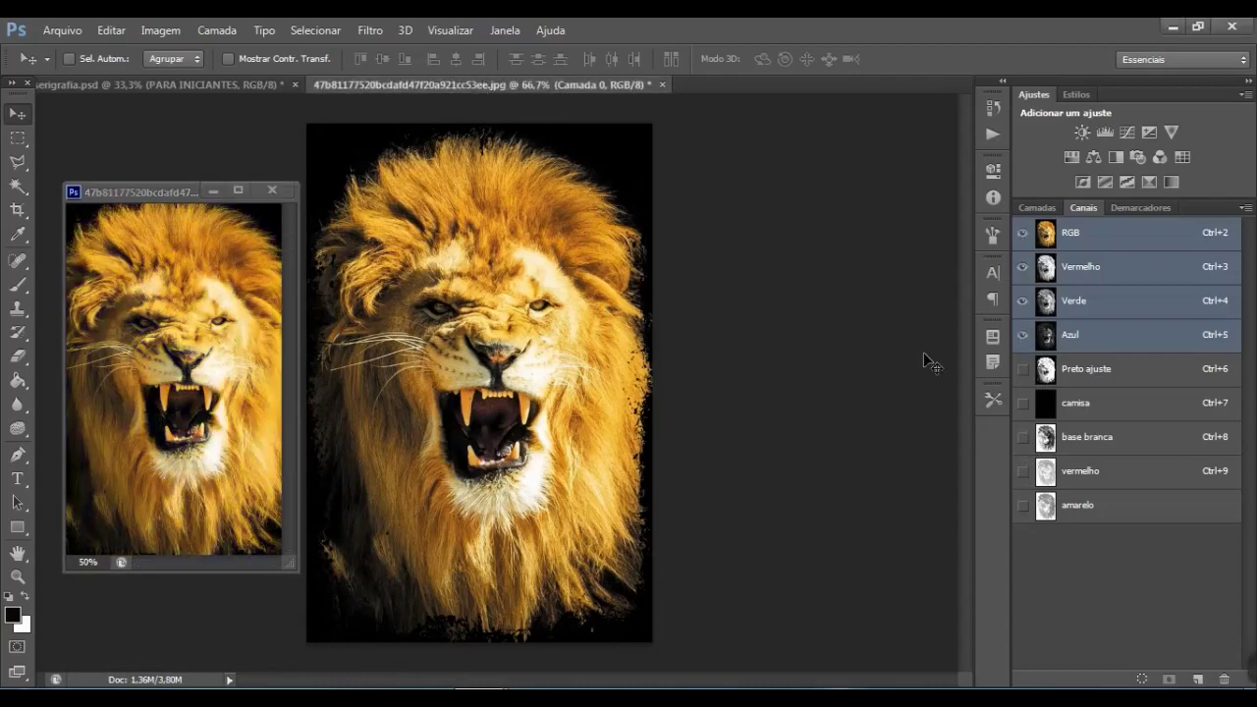
left_click_drag(1022, 371, 1023, 509)
left_click_drag(1022, 335, 1023, 233)
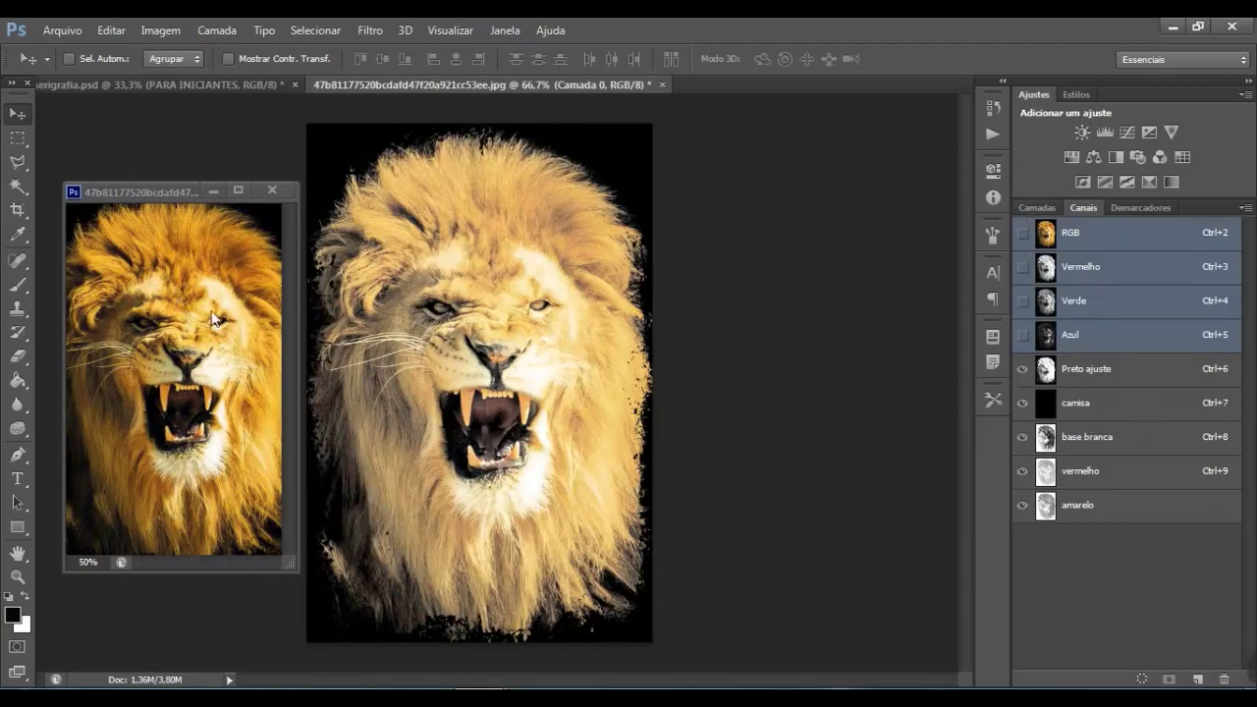
left_click(1126, 381)
left_click(1118, 404)
left_click(1116, 438)
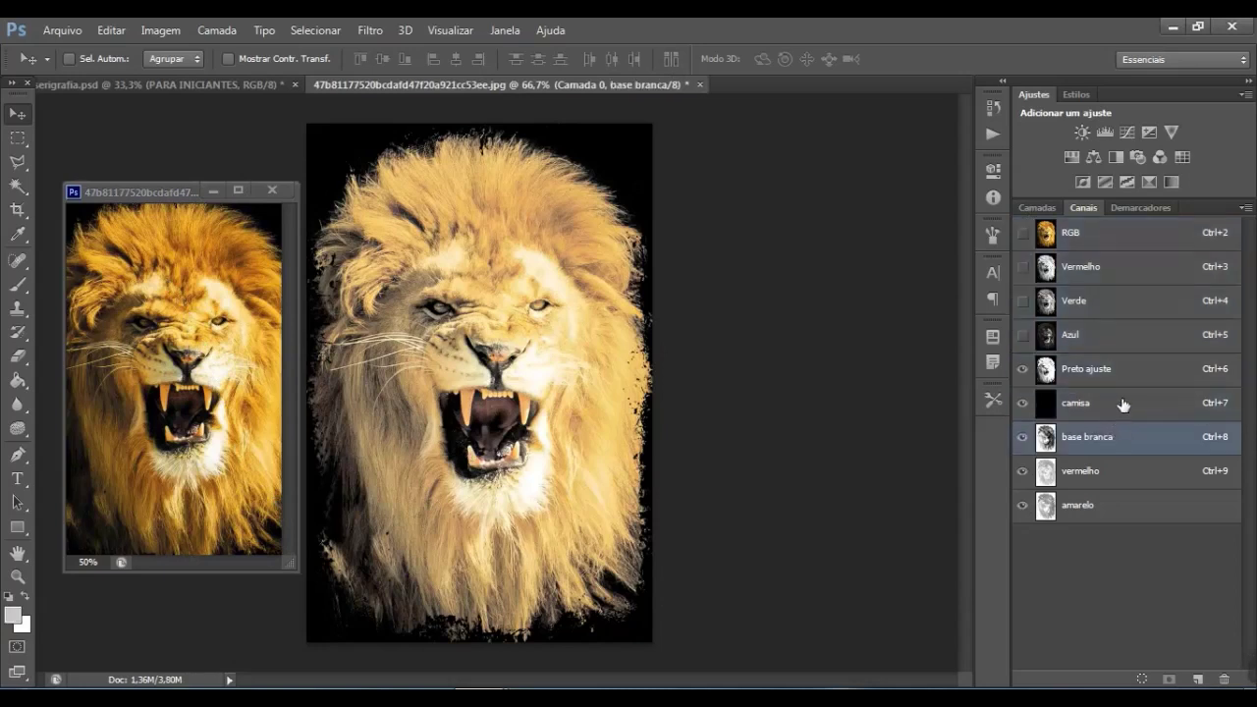
left_click(1123, 406)
left_click(1122, 441)
left_click(1120, 474)
left_click(1126, 442)
left_click(1122, 476)
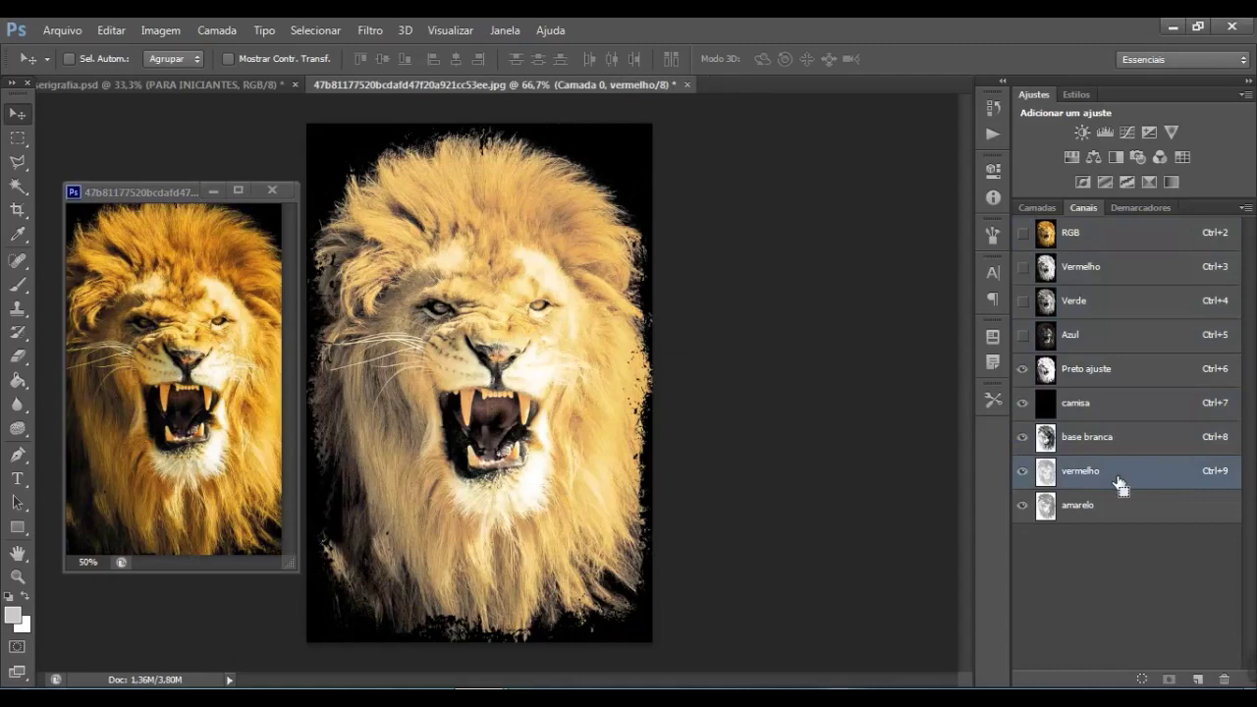
Open Curves on vermelho and rough out a three-point curve bowing the lower tones upward
key("ctrl+m")
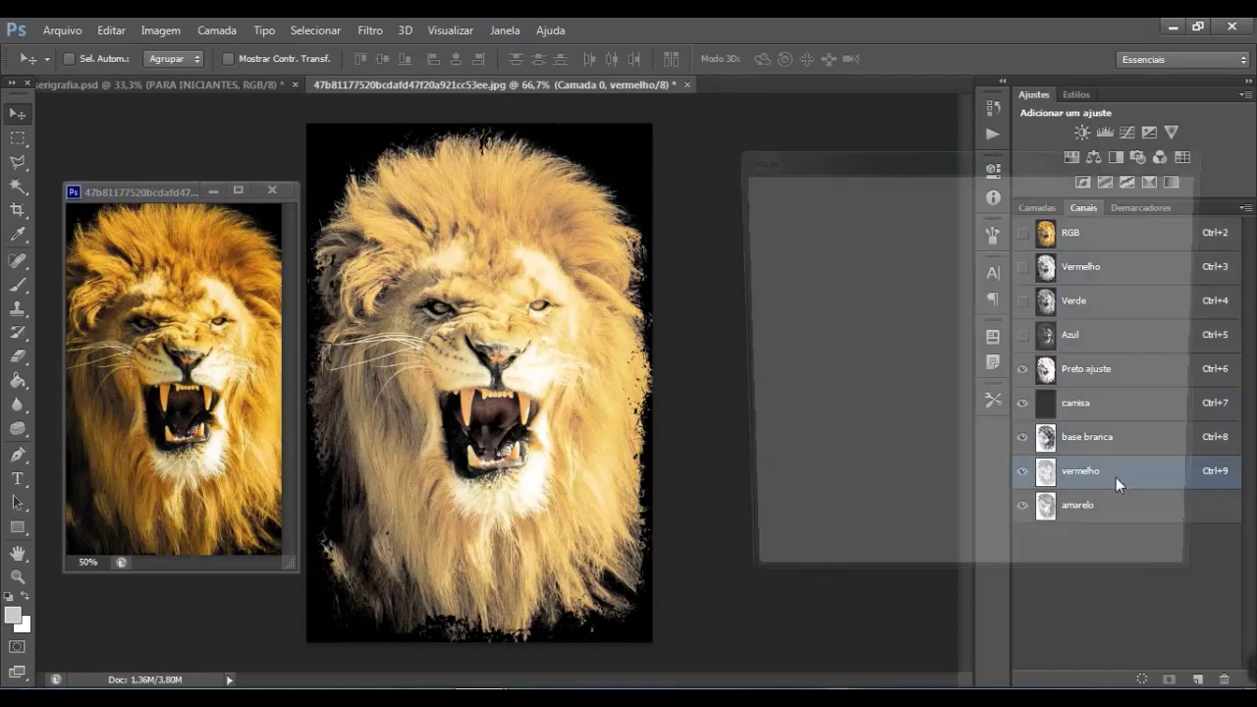
left_click_drag(924, 371, 931, 386)
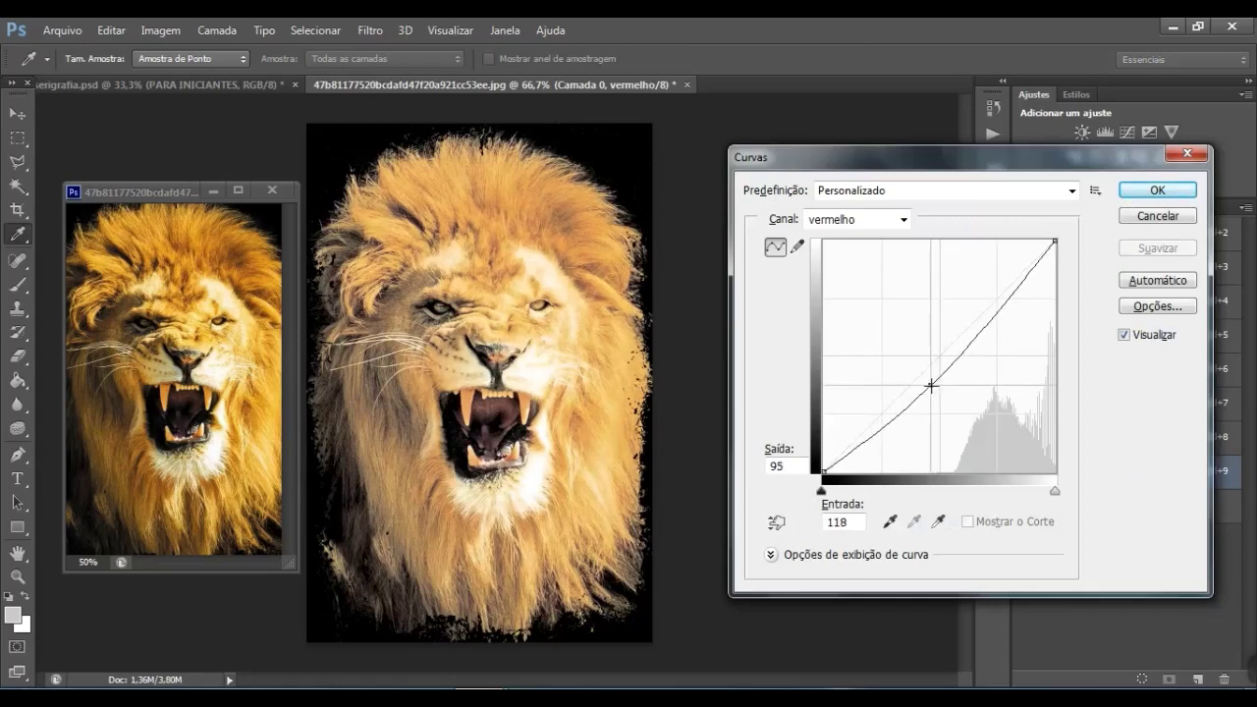
mouse_move(988, 330)
left_mouse_down()
mouse_move(972, 306)
mouse_move(990, 322)
left_mouse_up()
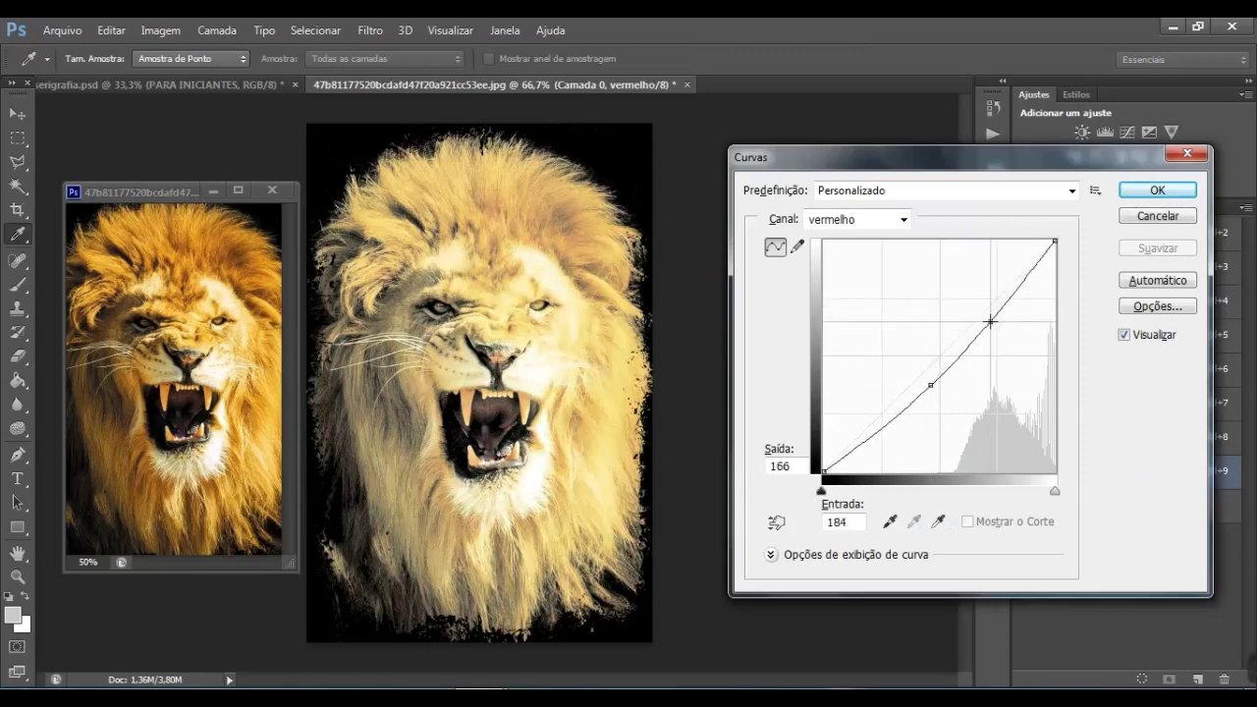
left_click_drag(932, 383, 875, 412)
left_click_drag(990, 322, 995, 330)
left_click_drag(914, 366, 920, 374)
left_click_drag(882, 417, 884, 417)
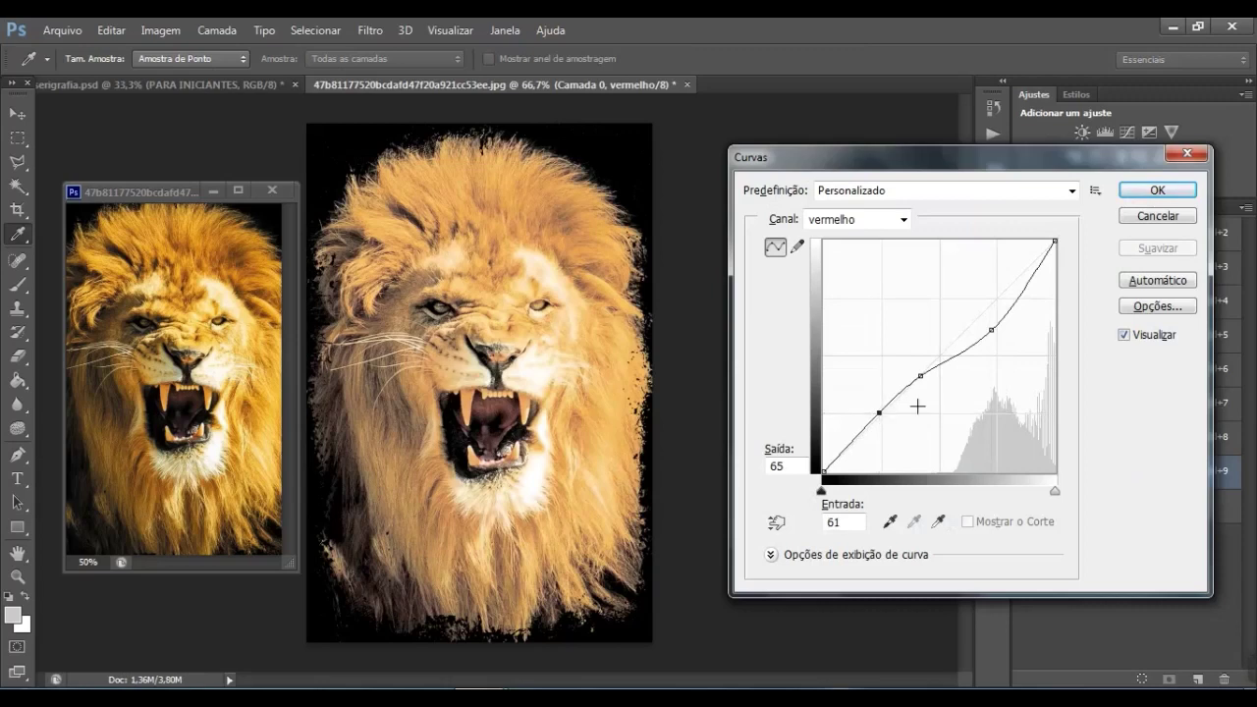
Refine the vermelho curve points to 59/65, 113/126 and 184/161, check the preview, and apply
left_click_drag(922, 373, 924, 366)
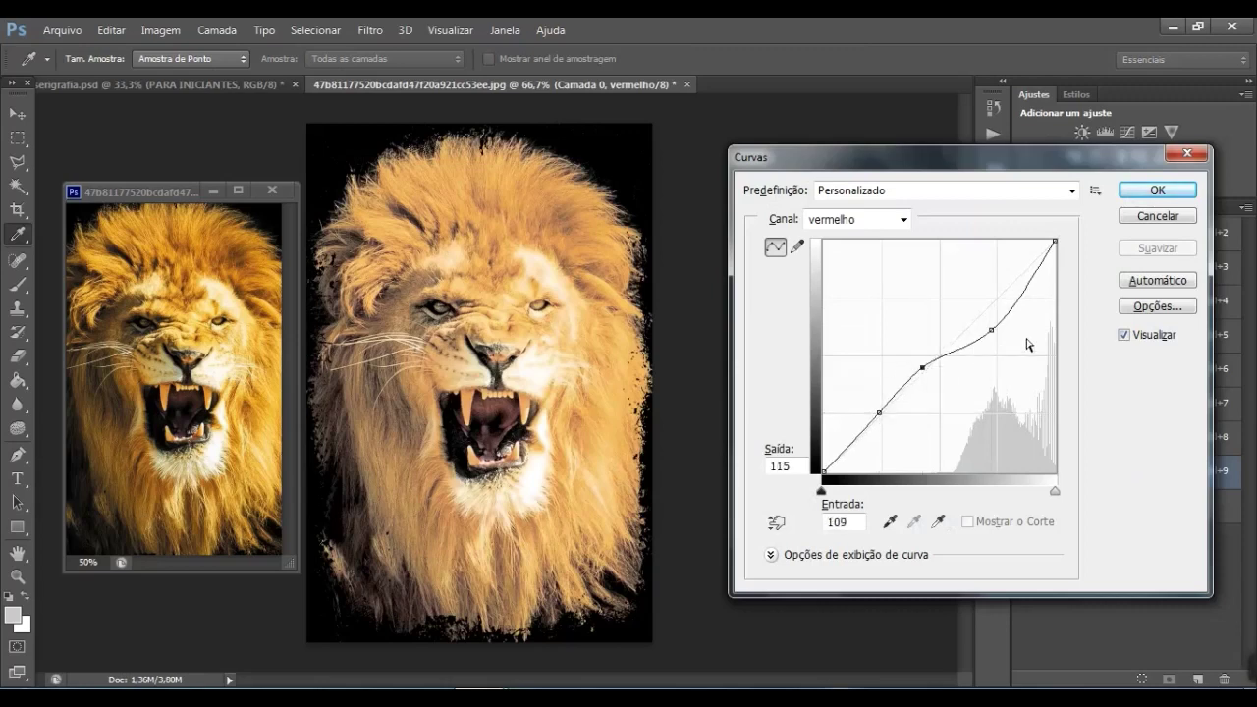
left_click_drag(992, 331, 992, 325)
left_click_drag(922, 369, 924, 360)
left_click_drag(880, 413, 879, 413)
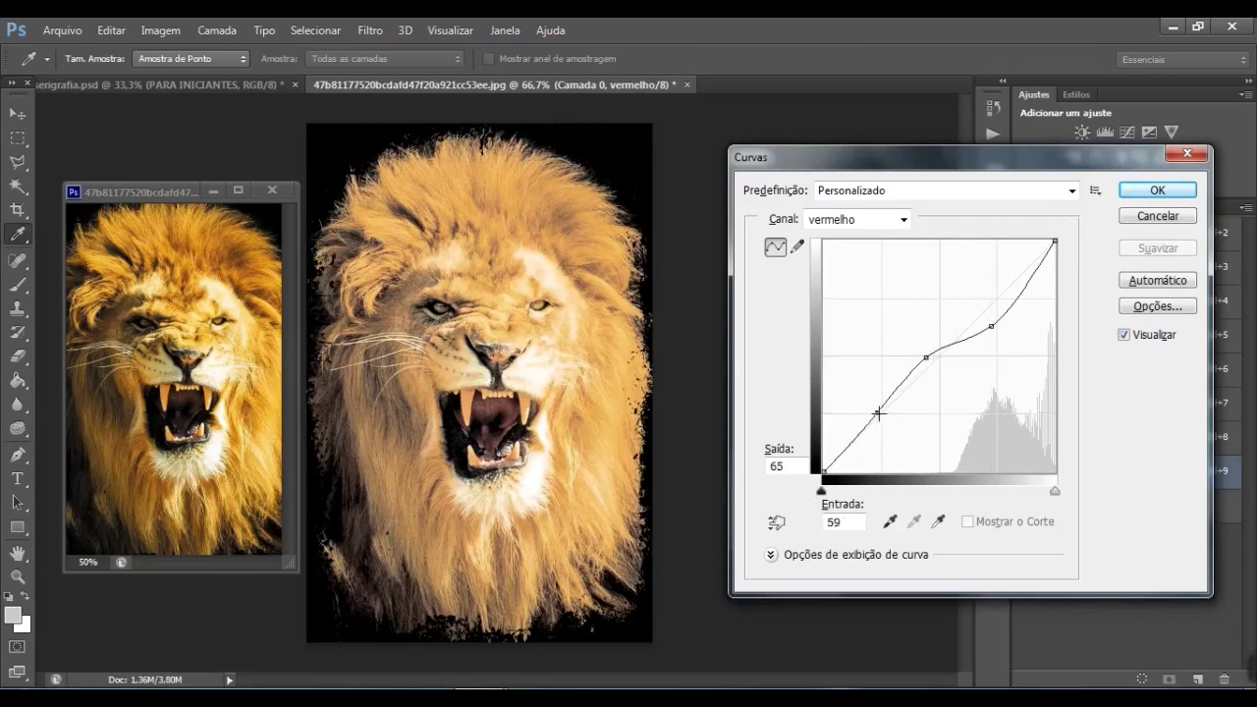
left_click(992, 326)
left_click(1125, 335)
left_click(1125, 335)
left_click(1124, 335)
left_click(1157, 191)
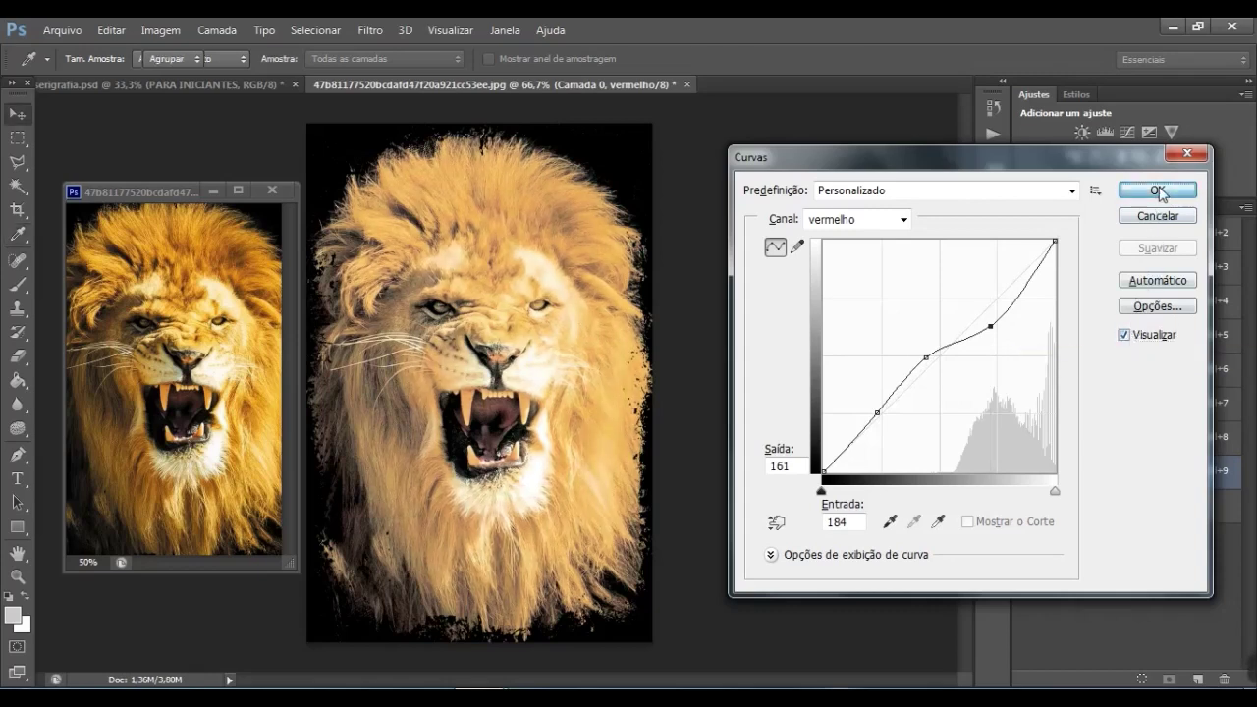
left_click(1102, 509)
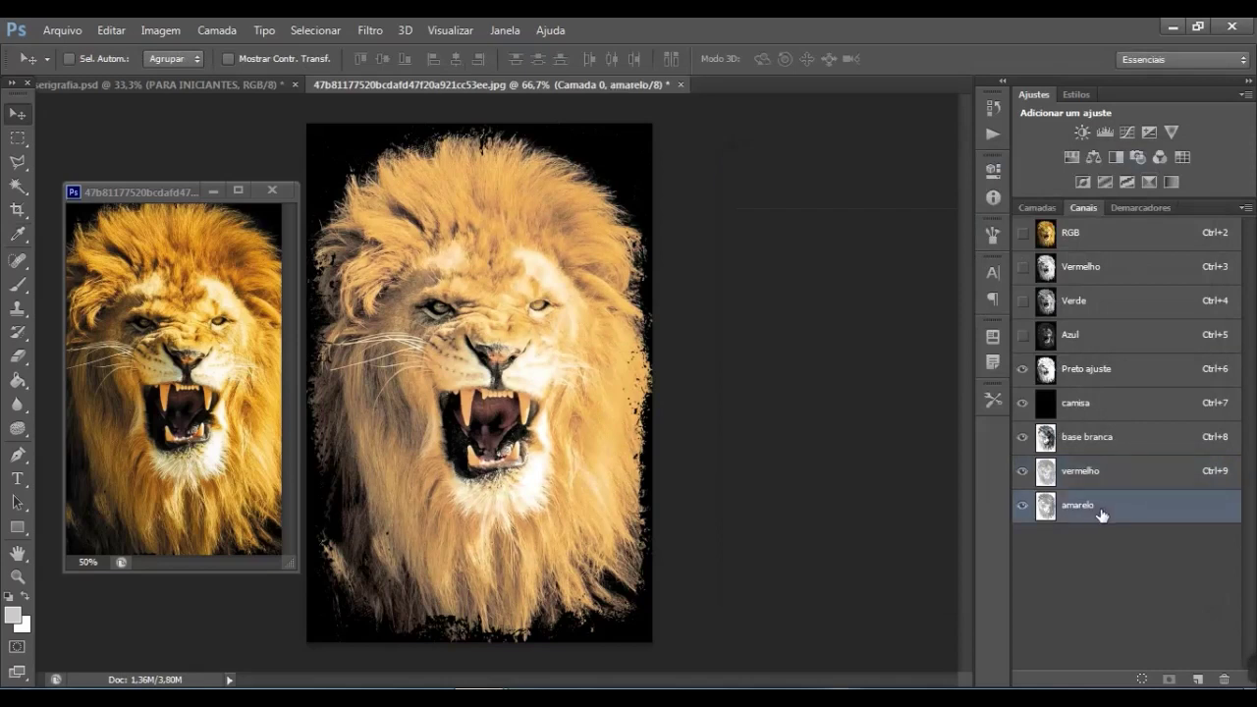
Try a raised multi-point curve on amarelo, then cancel it with Cancelar
key("ctrl+m")
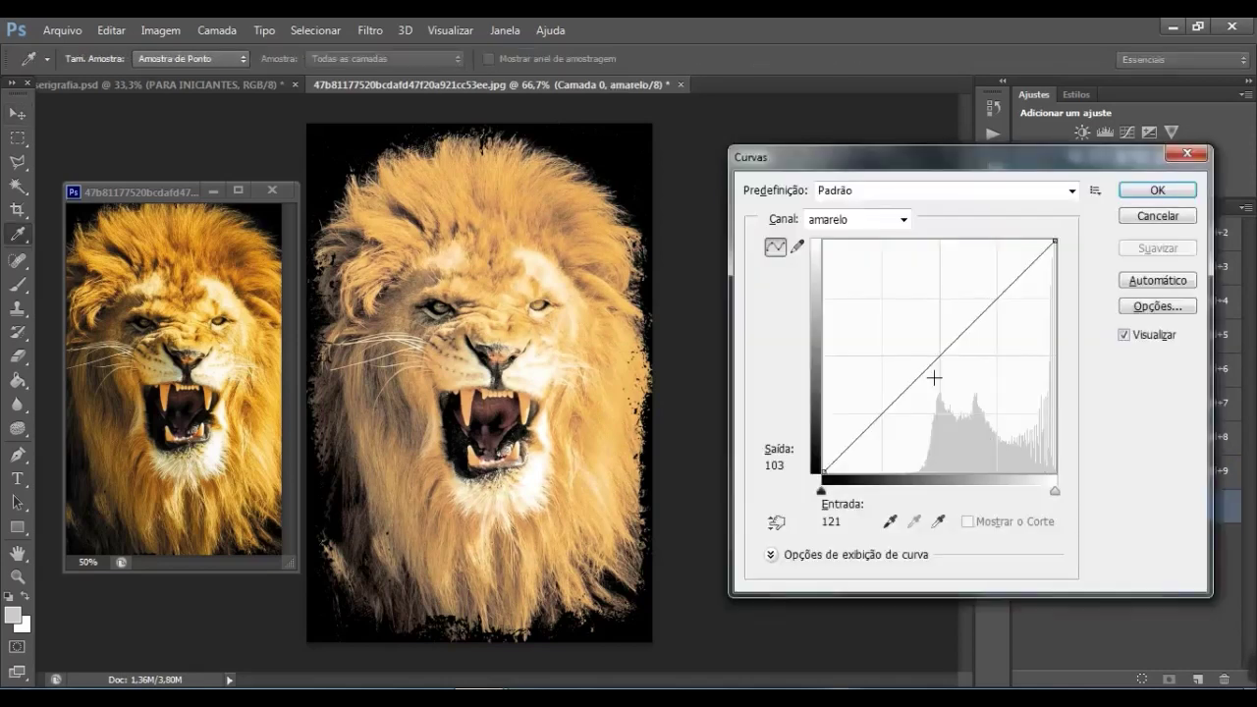
left_click_drag(926, 369, 936, 367)
left_click_drag(977, 327, 967, 319)
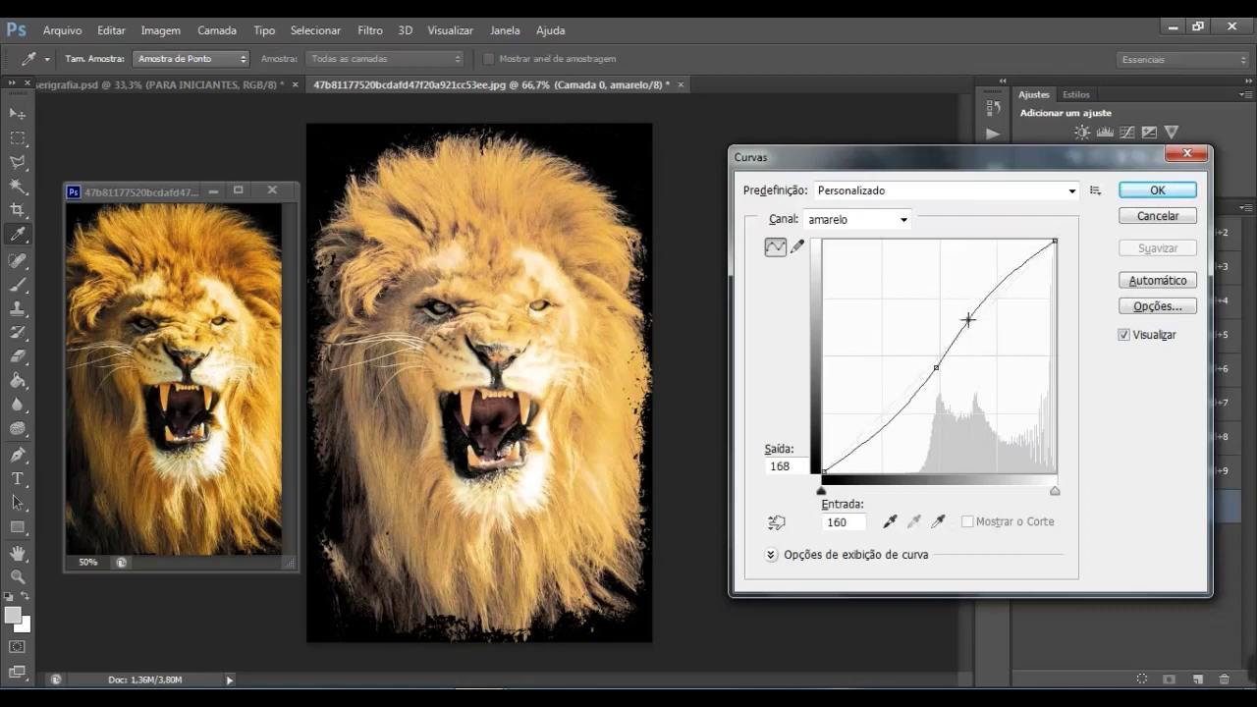
left_click_drag(899, 413, 893, 412)
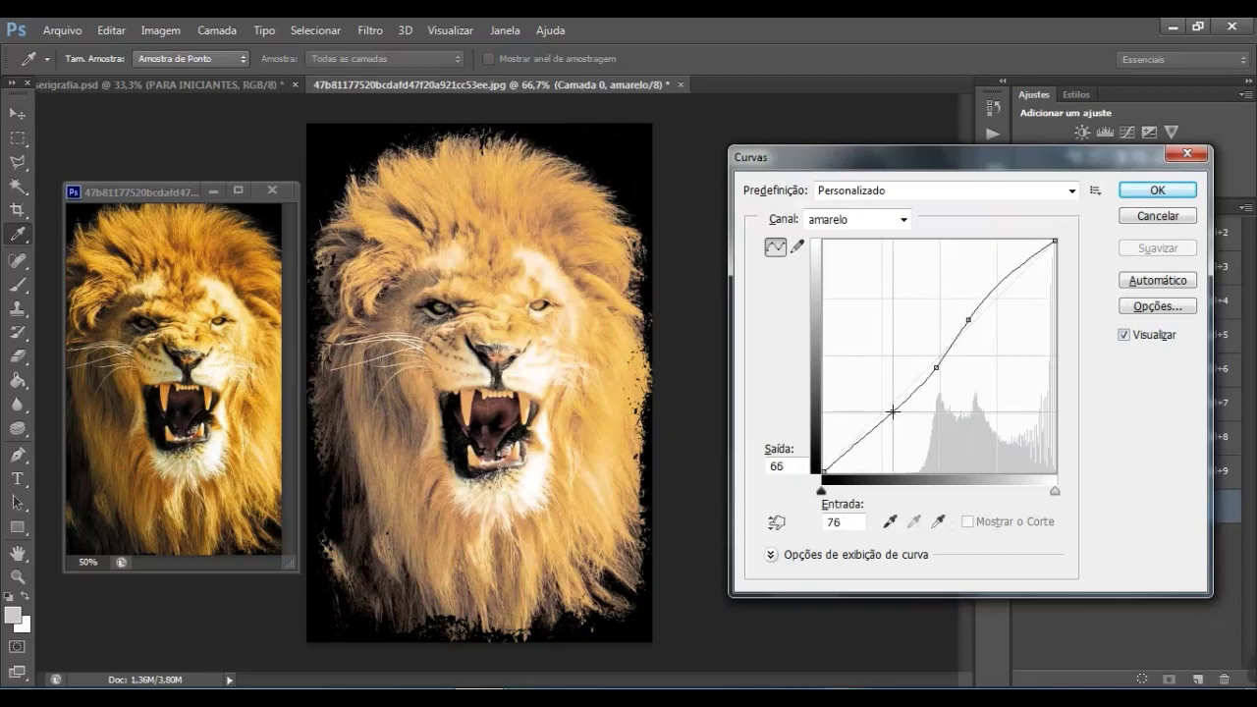
left_click_drag(939, 370, 929, 365)
left_click_drag(968, 315, 968, 306)
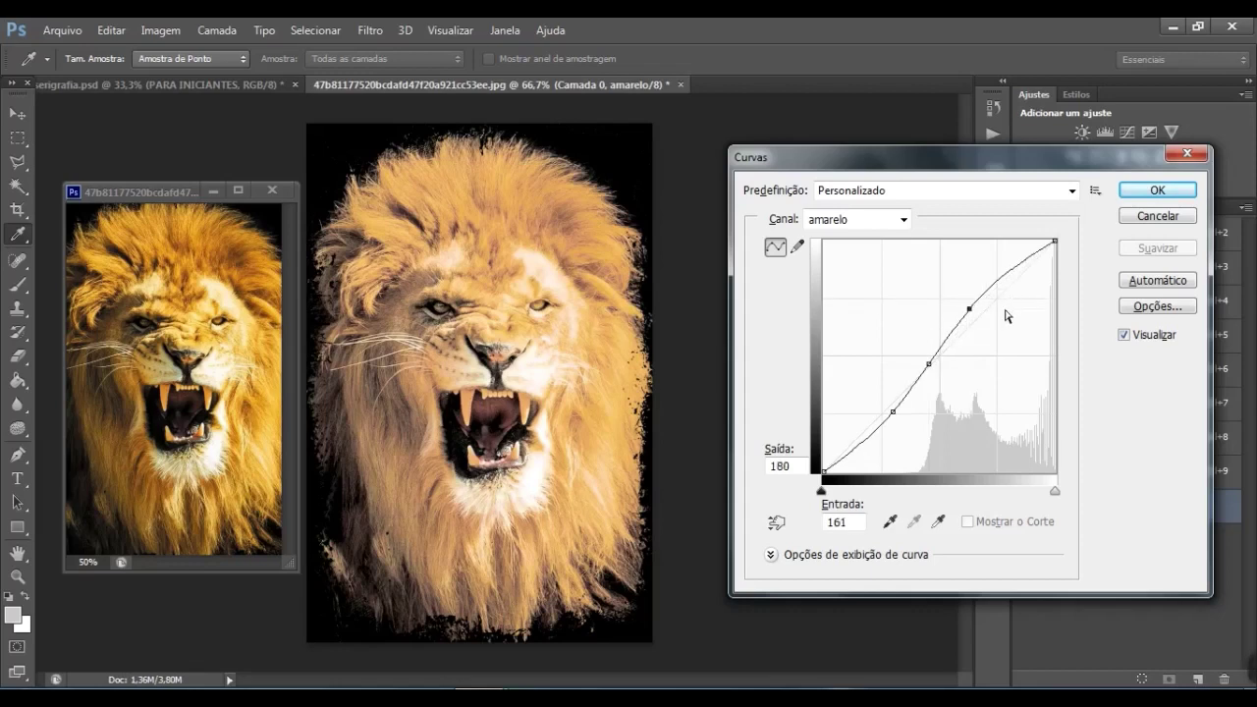
left_click(1133, 222)
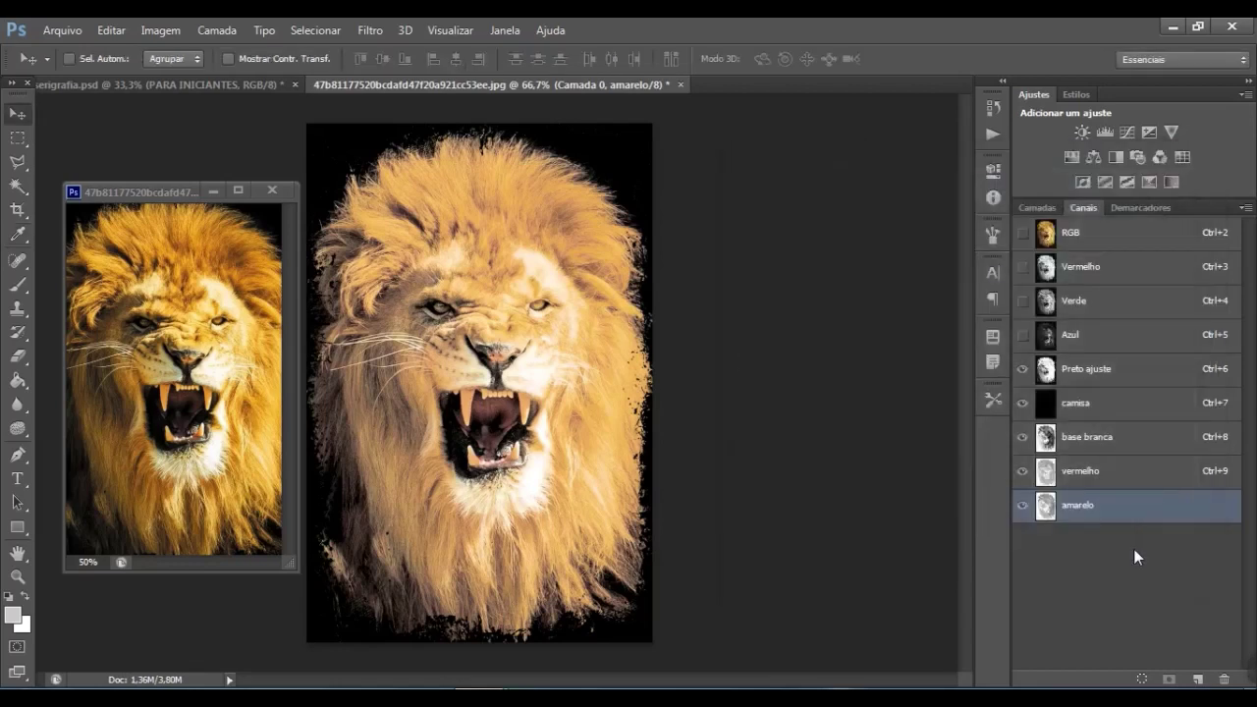
Delete the vermelho channel, confirming with Sim, then show RGB and hide Preto ajuste through amarelo
left_click(1100, 486)
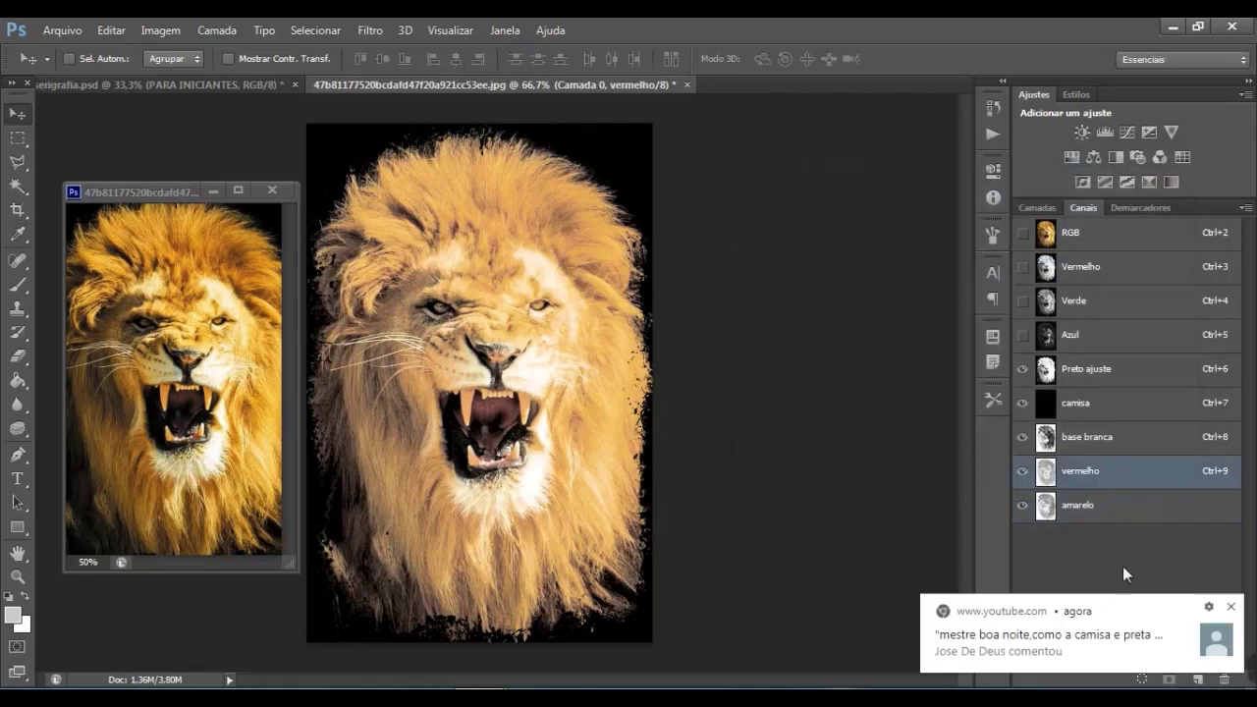
left_click(1232, 606)
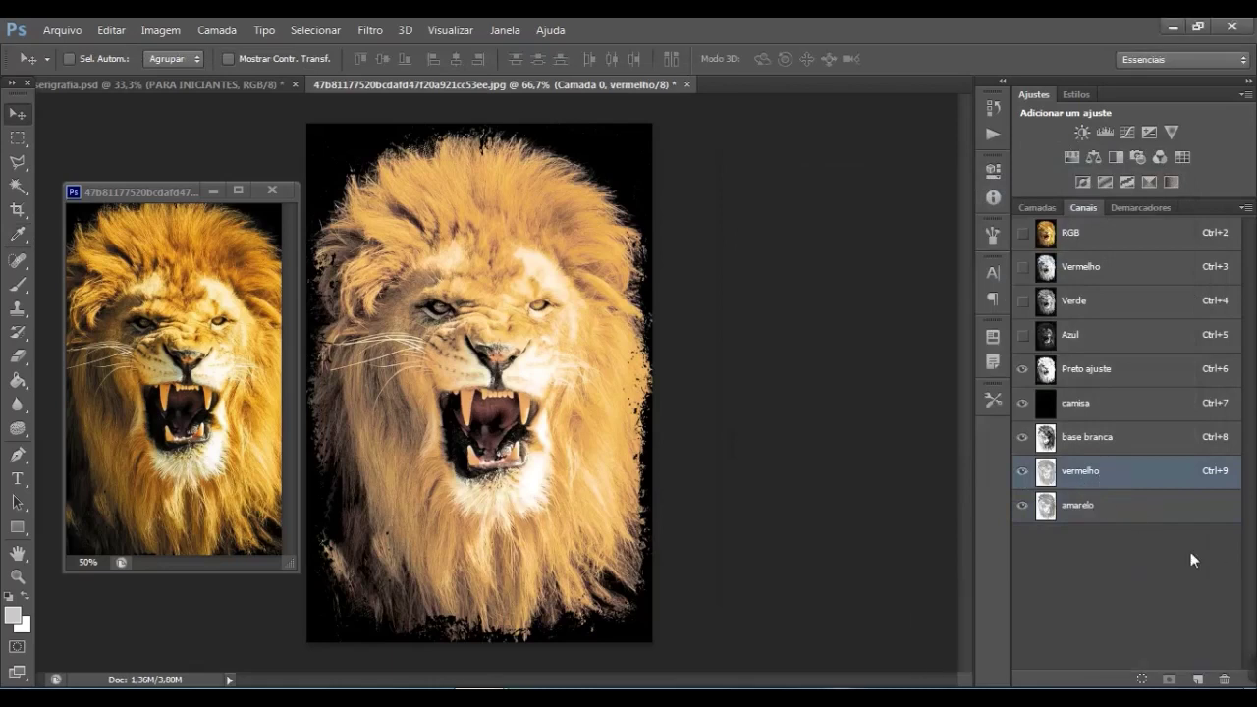
left_click(1224, 679)
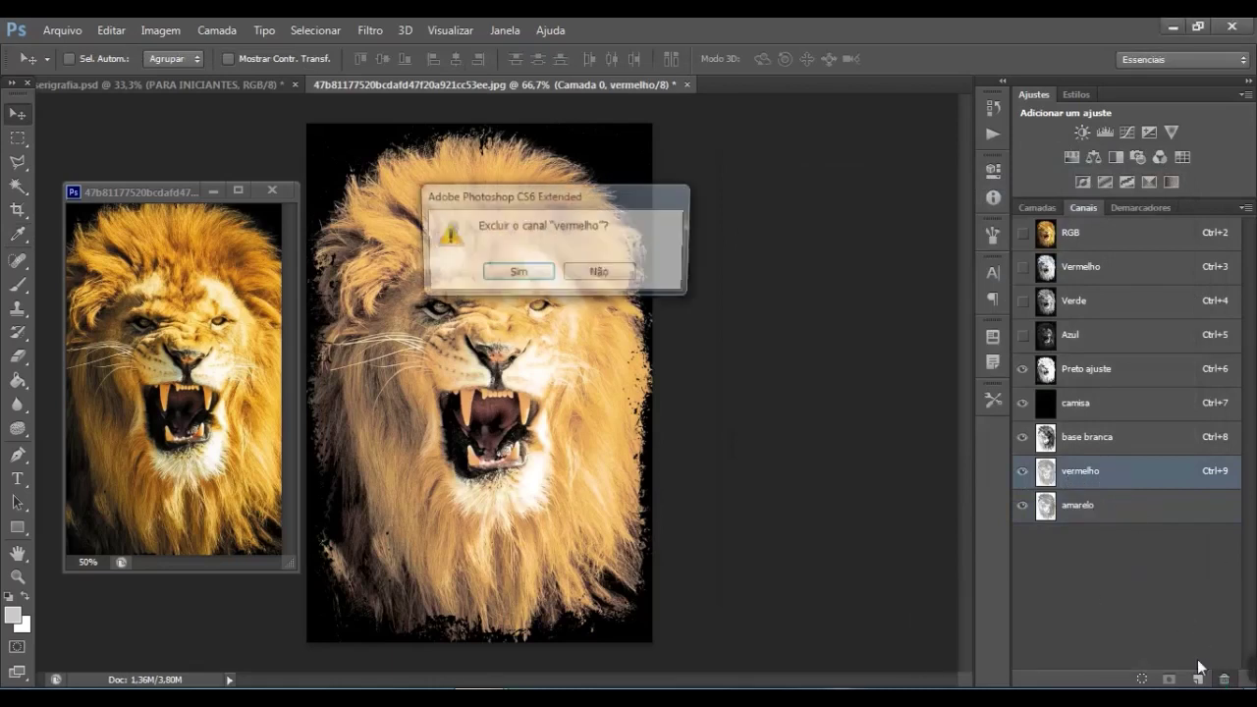
left_click(517, 274)
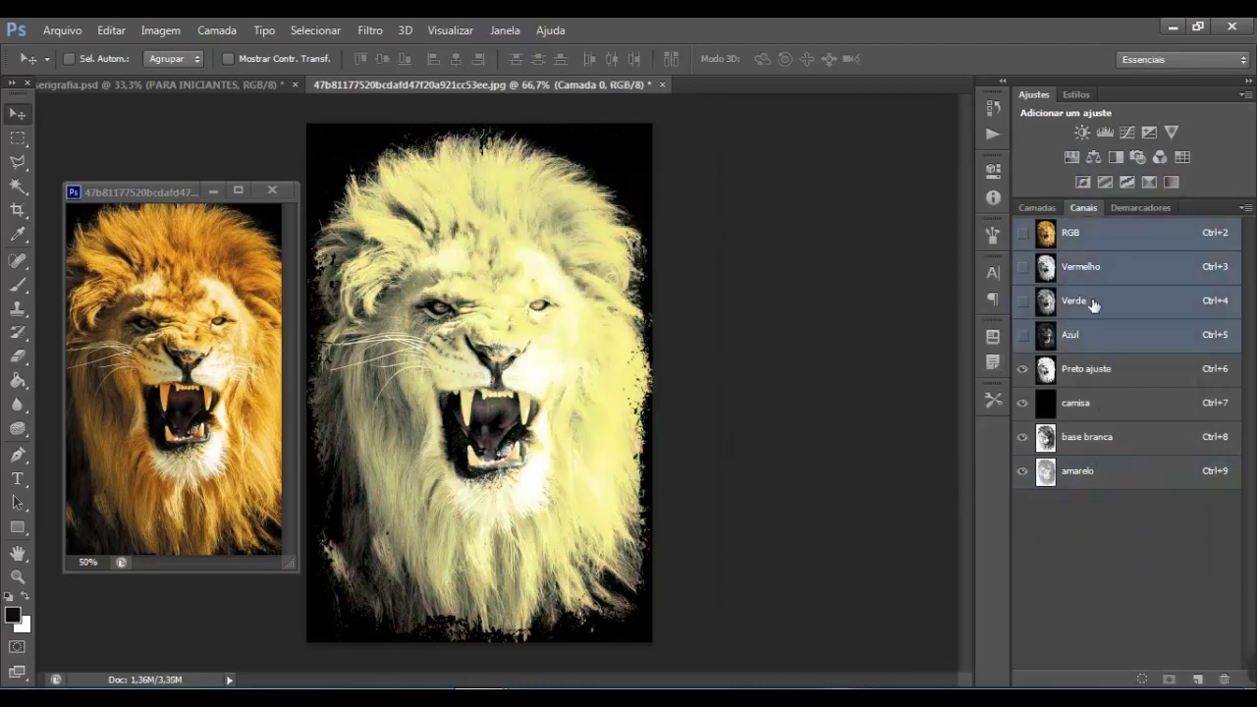
left_click(1019, 234)
left_click_drag(1023, 371, 1022, 488)
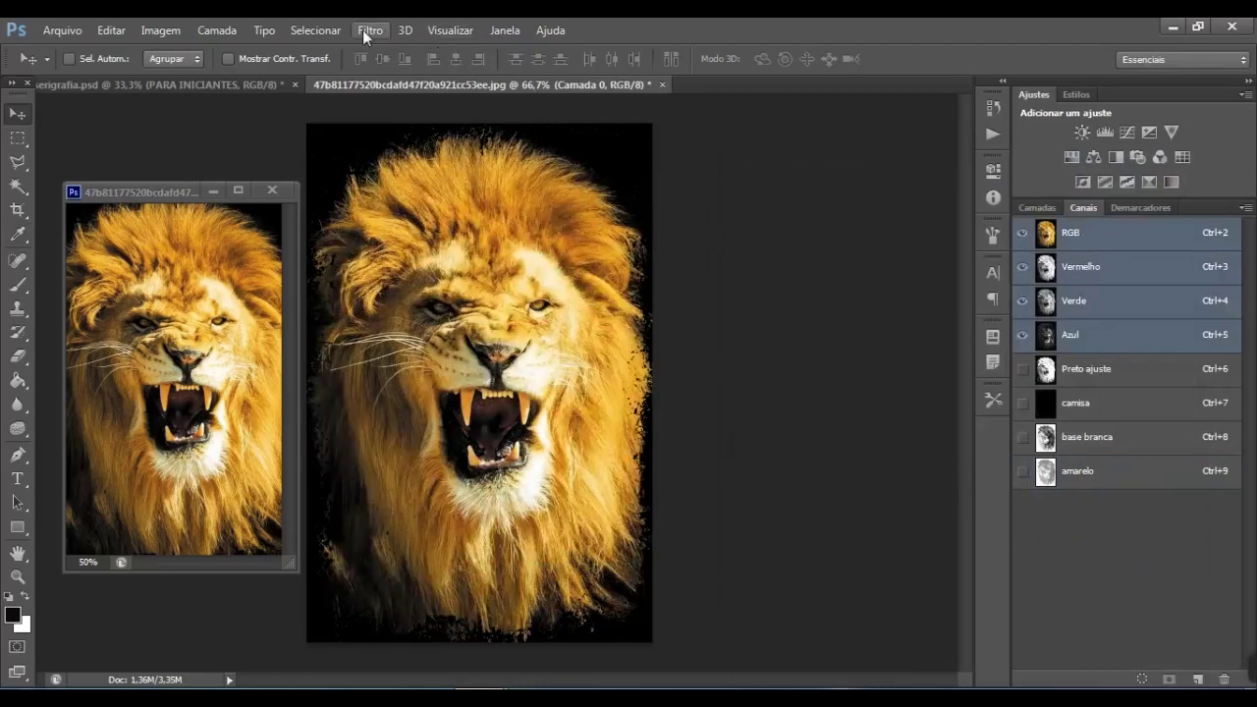
Select the lion's red tones with Selecionar > Intervalo de cores set to Vermelhos
left_click(335, 29)
left_click(358, 189)
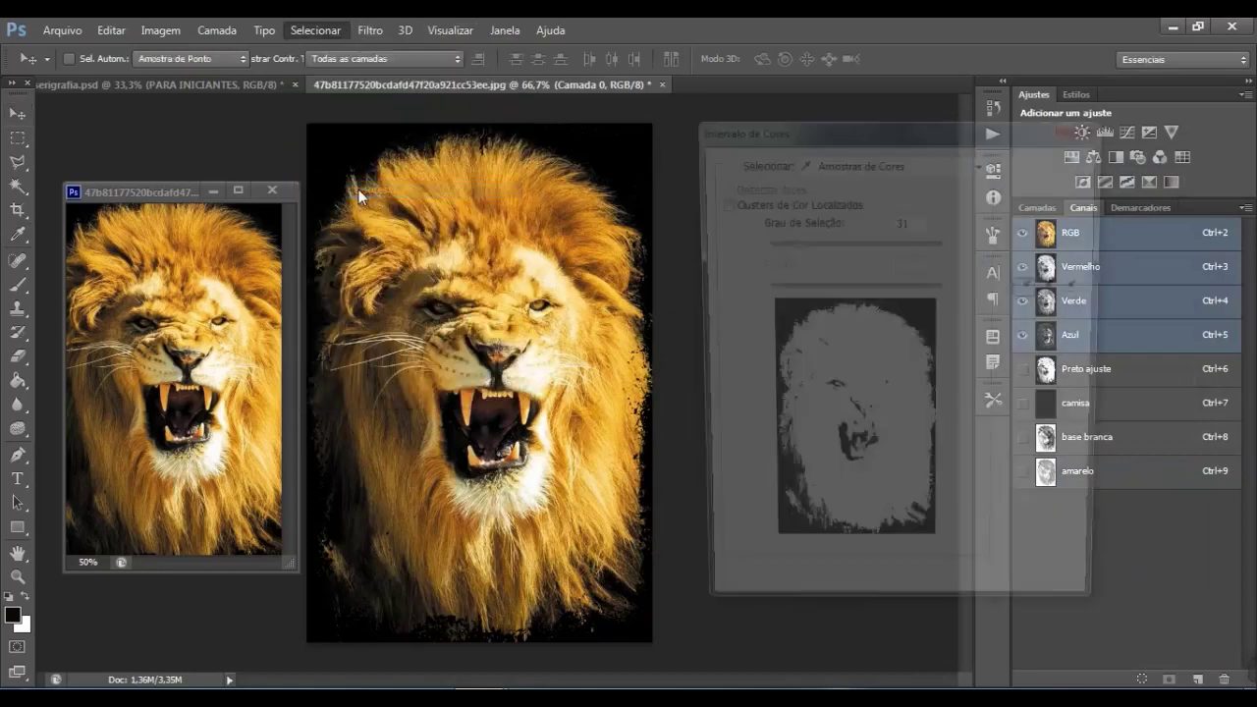
left_click(914, 167)
left_click(870, 218)
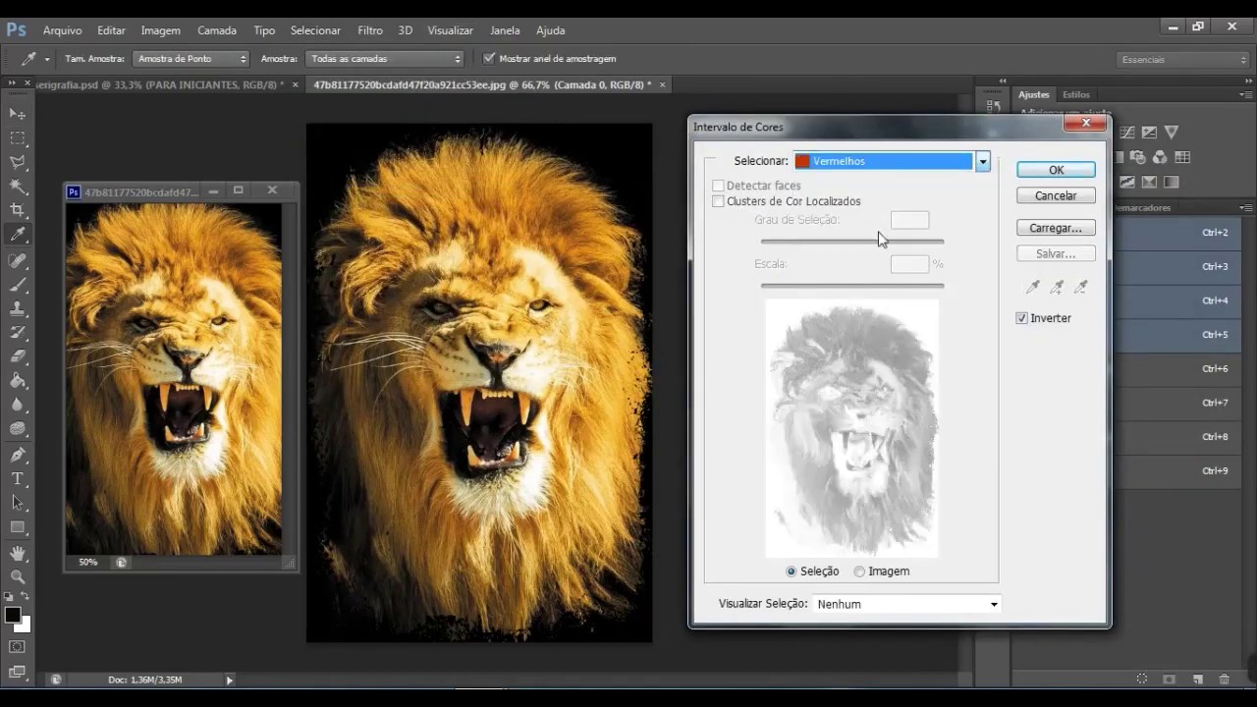
left_click(1055, 169)
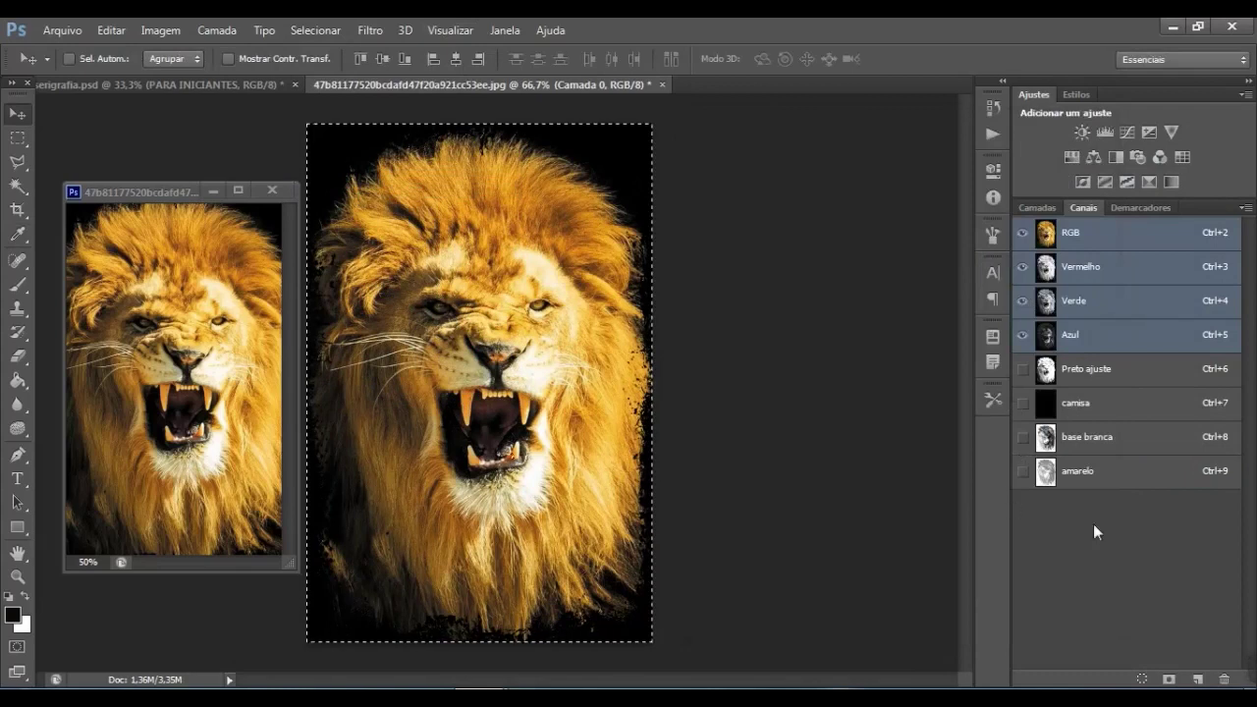
Fill the red areas white in a new channel and make it pure-red spot channel 'vermelho' above amarelo
left_click(1200, 680)
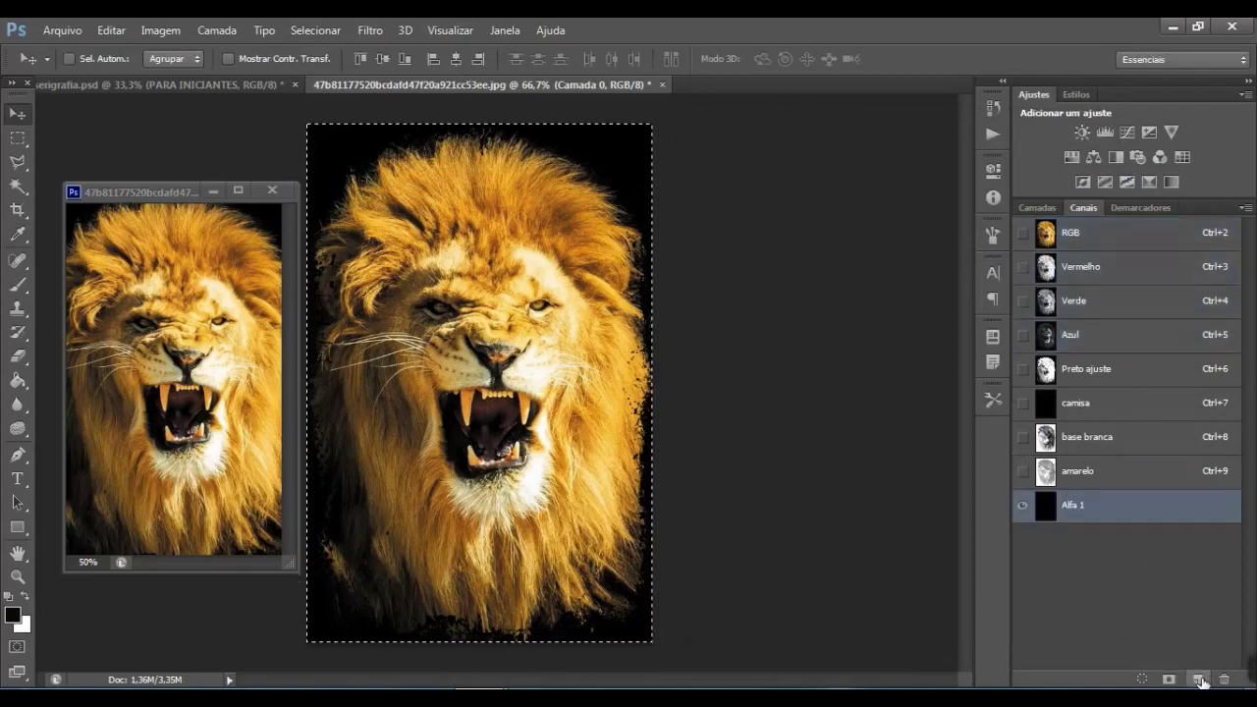
key("Delete")
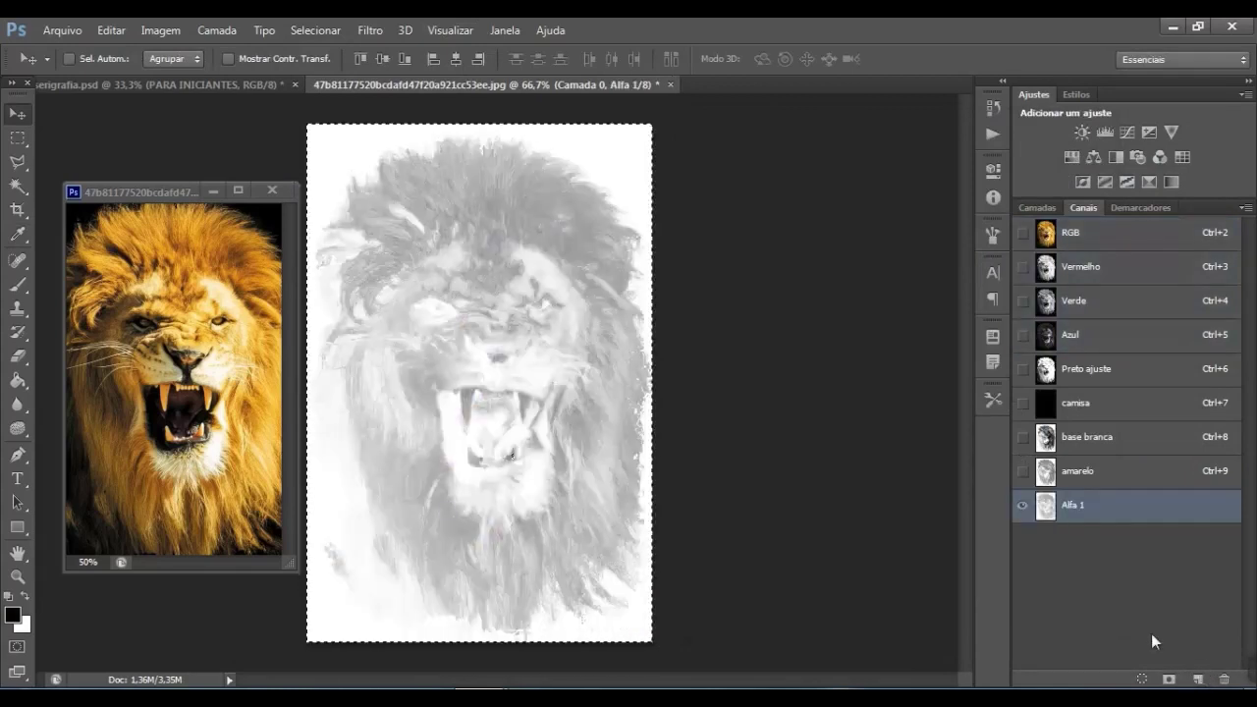
double_click(1045, 506)
left_click(507, 285)
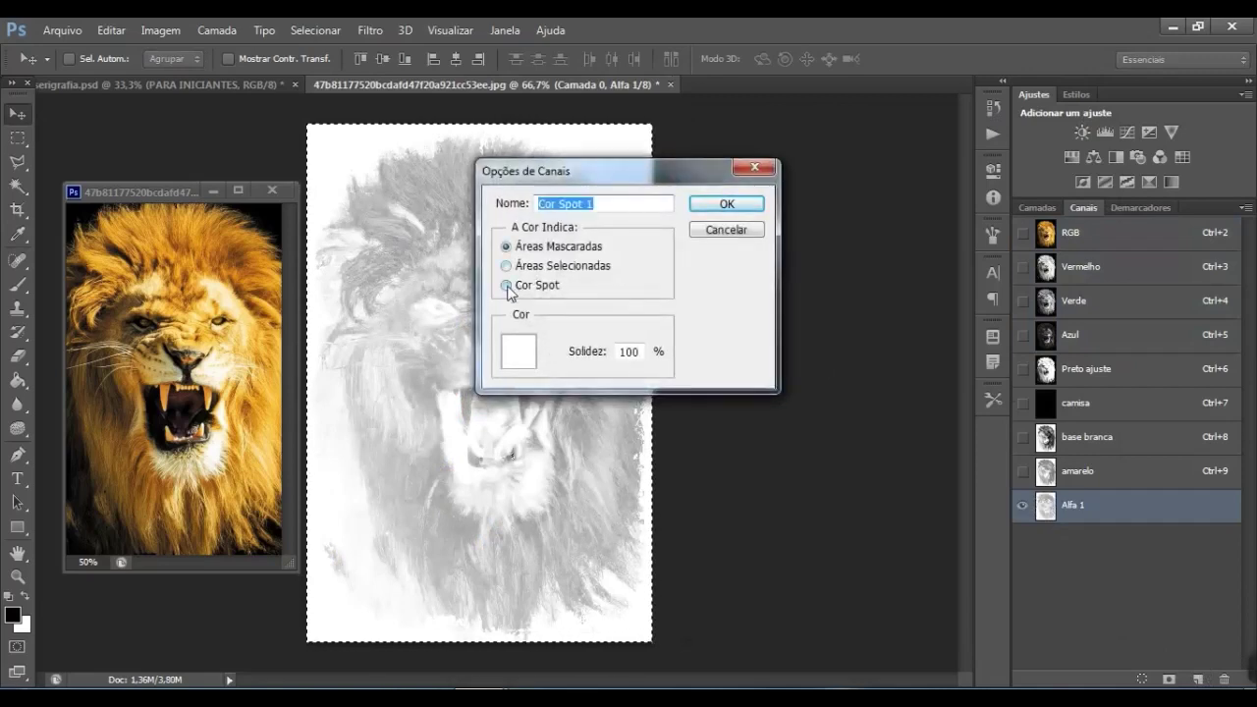
left_click(519, 351)
left_click(829, 435)
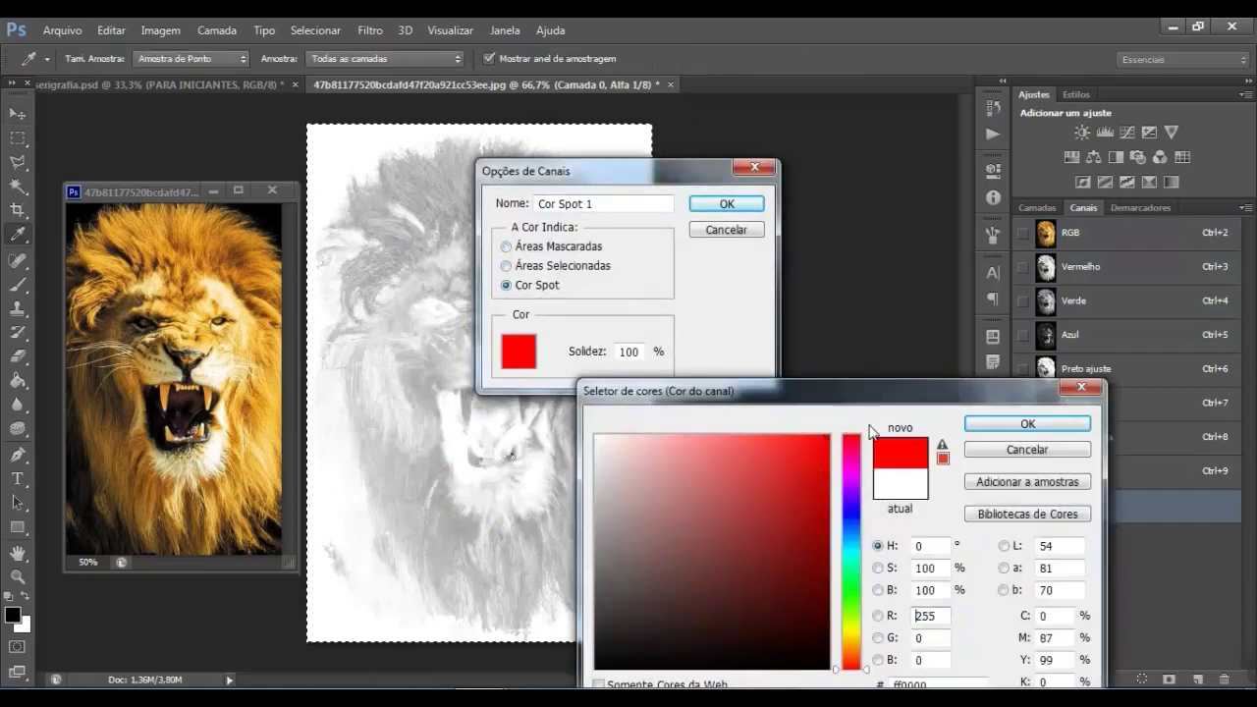
left_click(1027, 423)
type("vermelho")
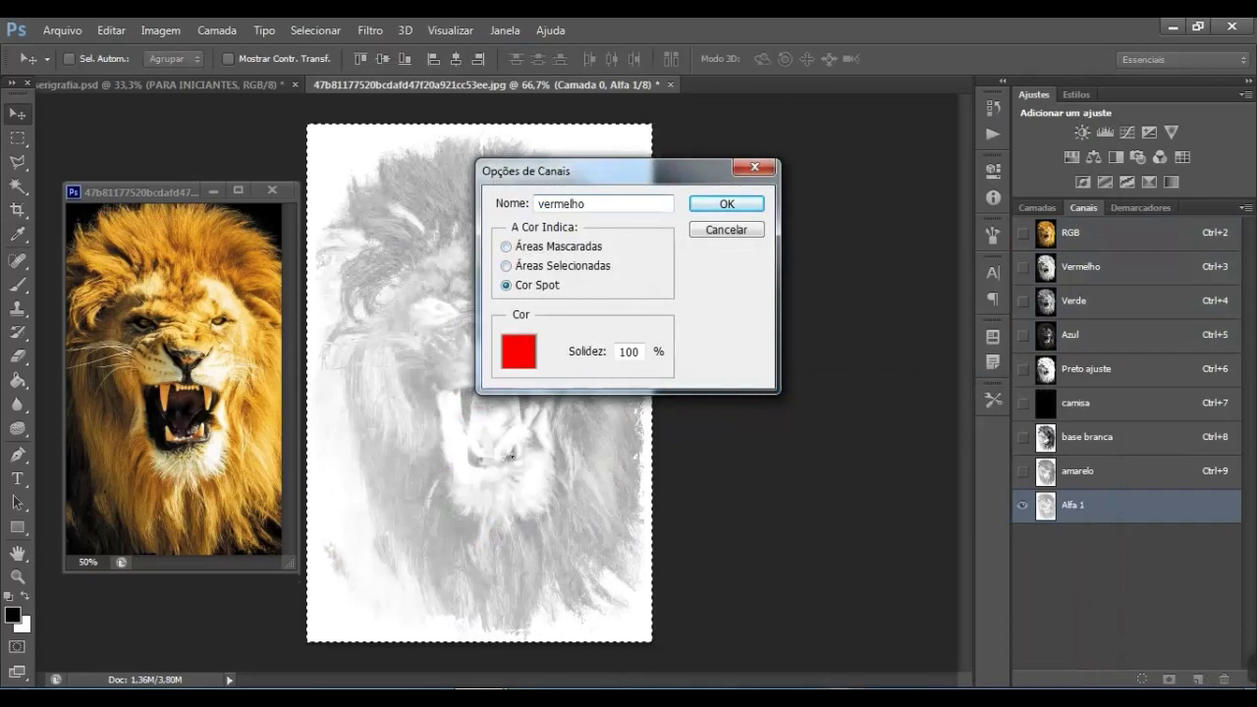
key("Return")
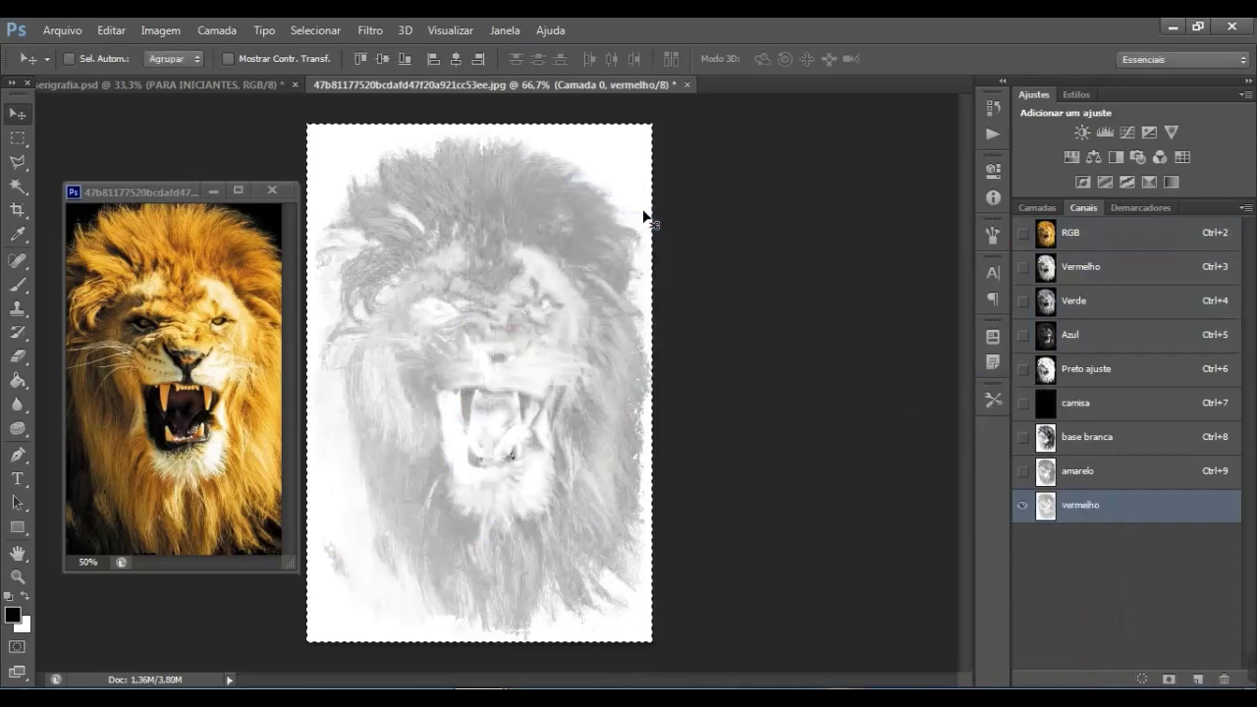
left_click_drag(1077, 508, 1072, 457)
Show amarelo, base branca and camisa together with vermelho, and select base branca
left_click(1023, 505)
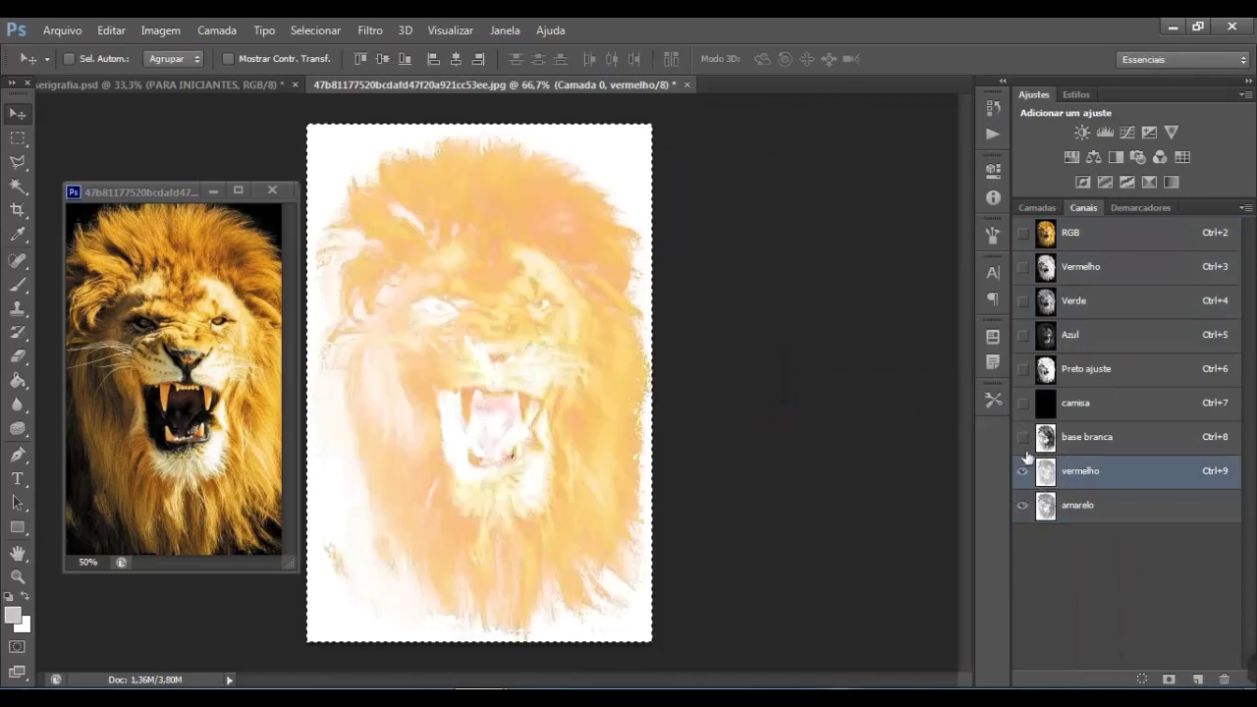
left_click(1023, 437)
left_click(1021, 407)
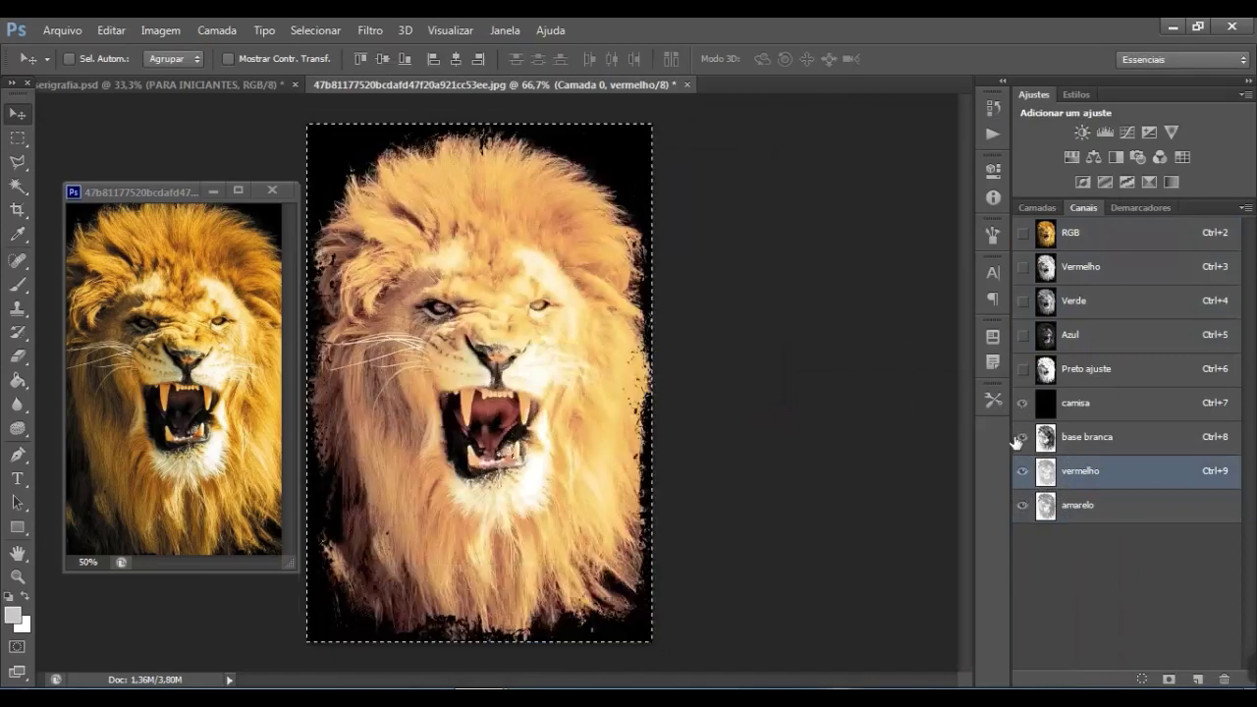
left_click(1091, 451)
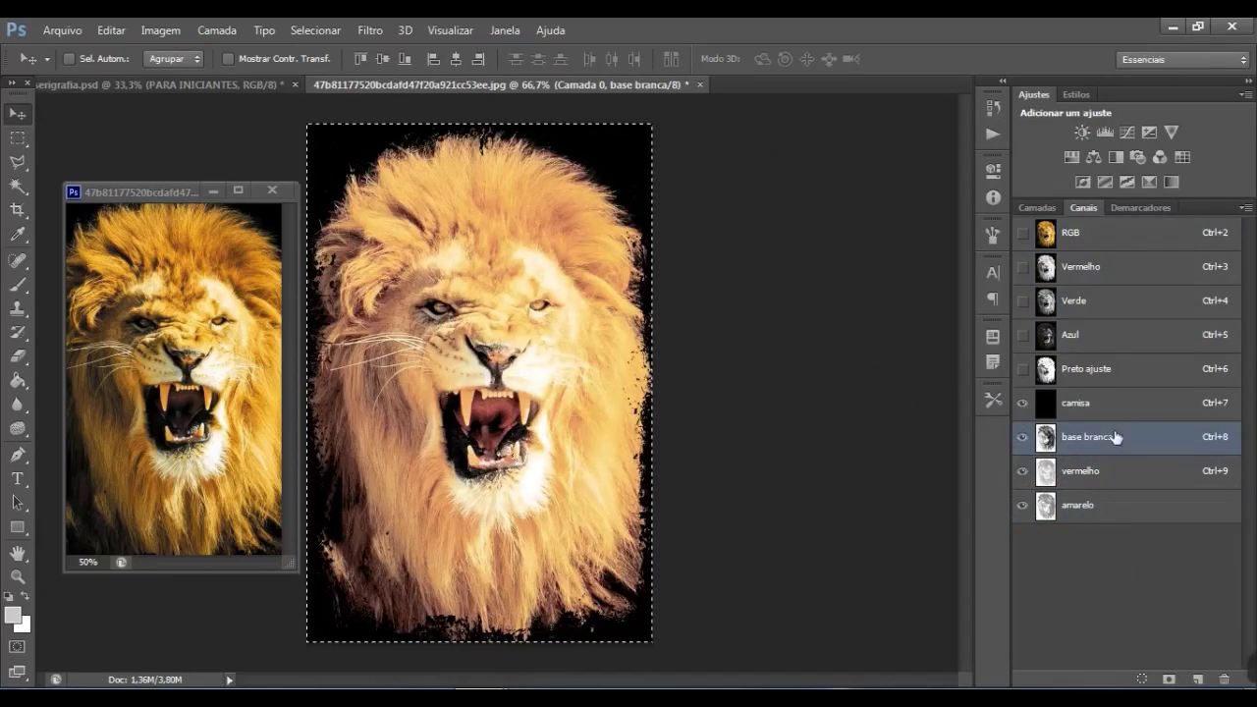
left_click(160, 30)
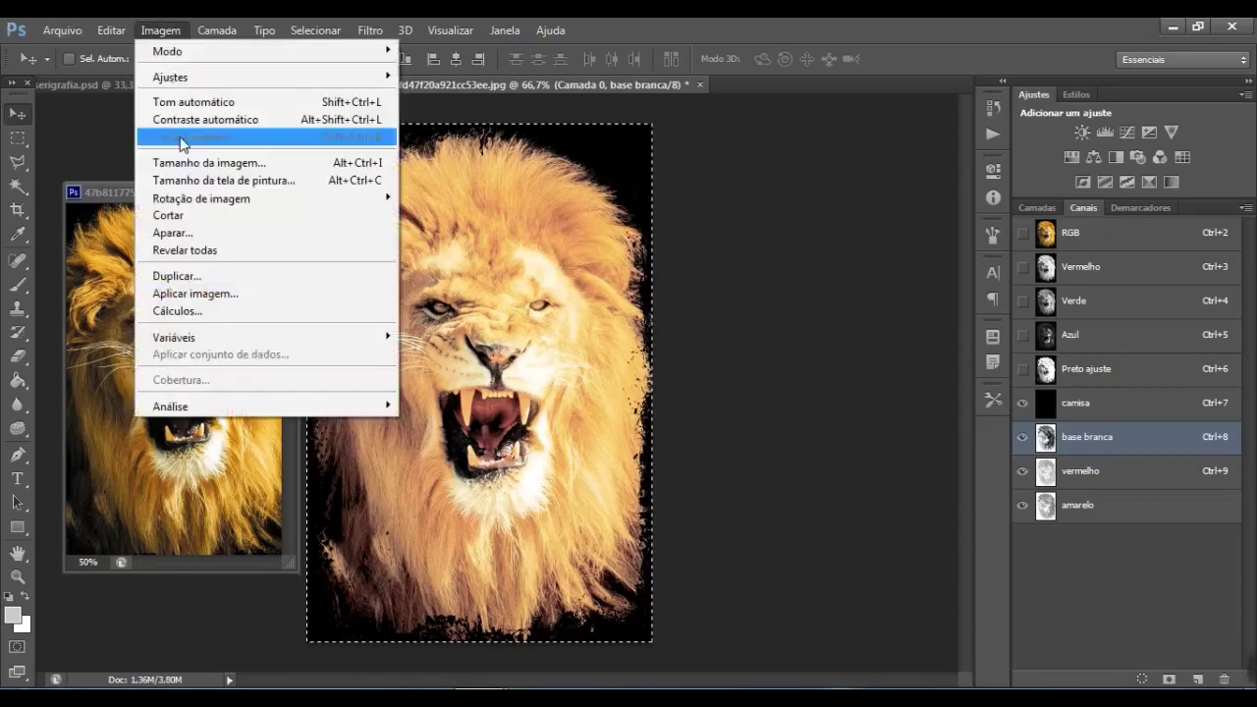
In Apply Image, try base branca as its own uninverted source at 40% opacity
left_click(195, 293)
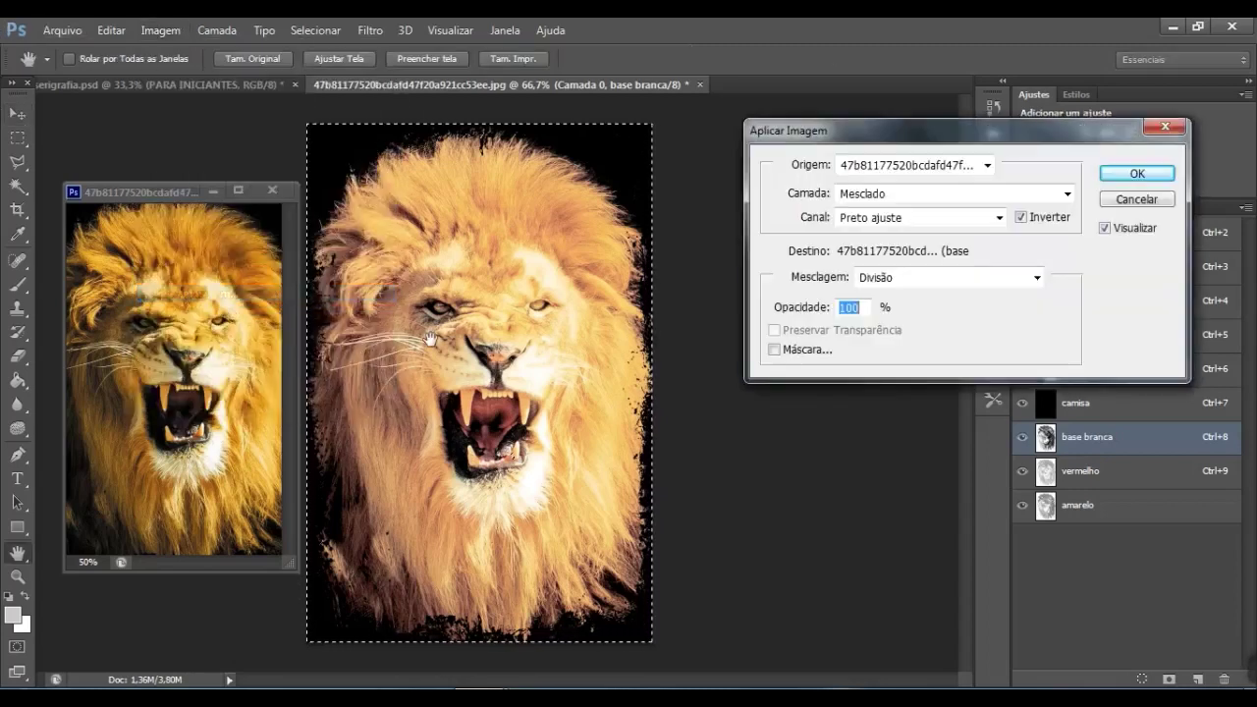
left_click(997, 218)
left_click(894, 355)
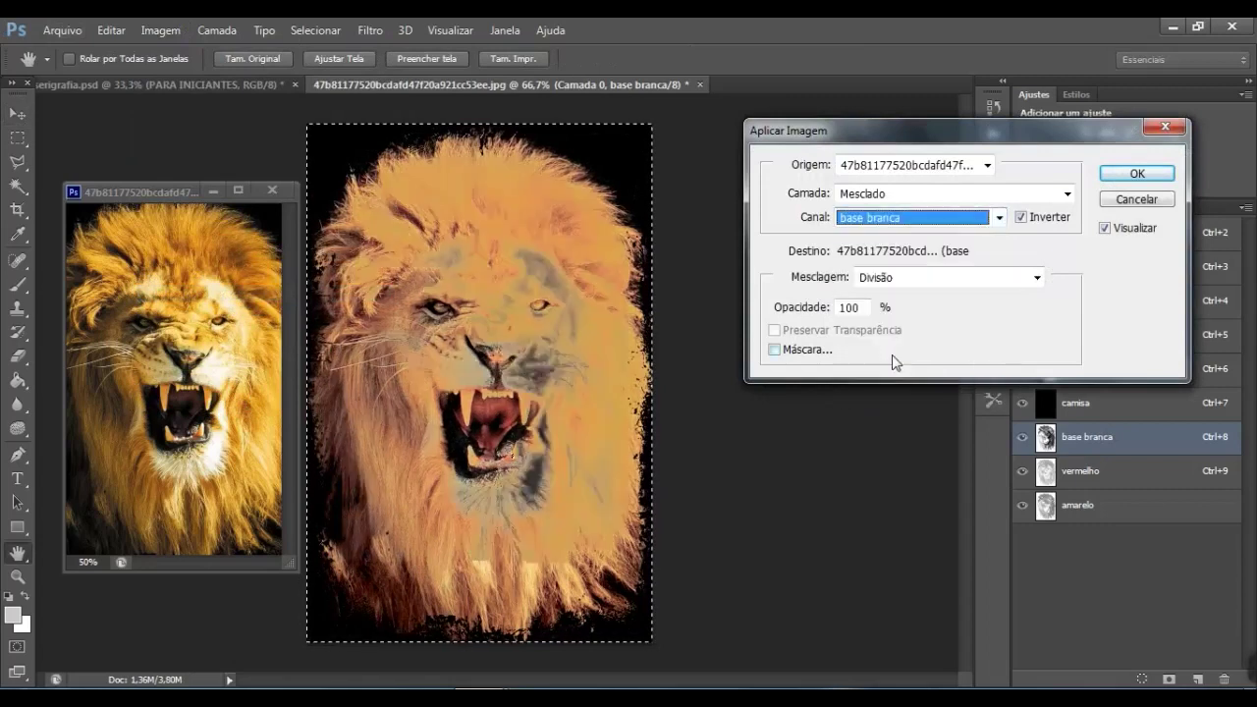
left_click(1023, 218)
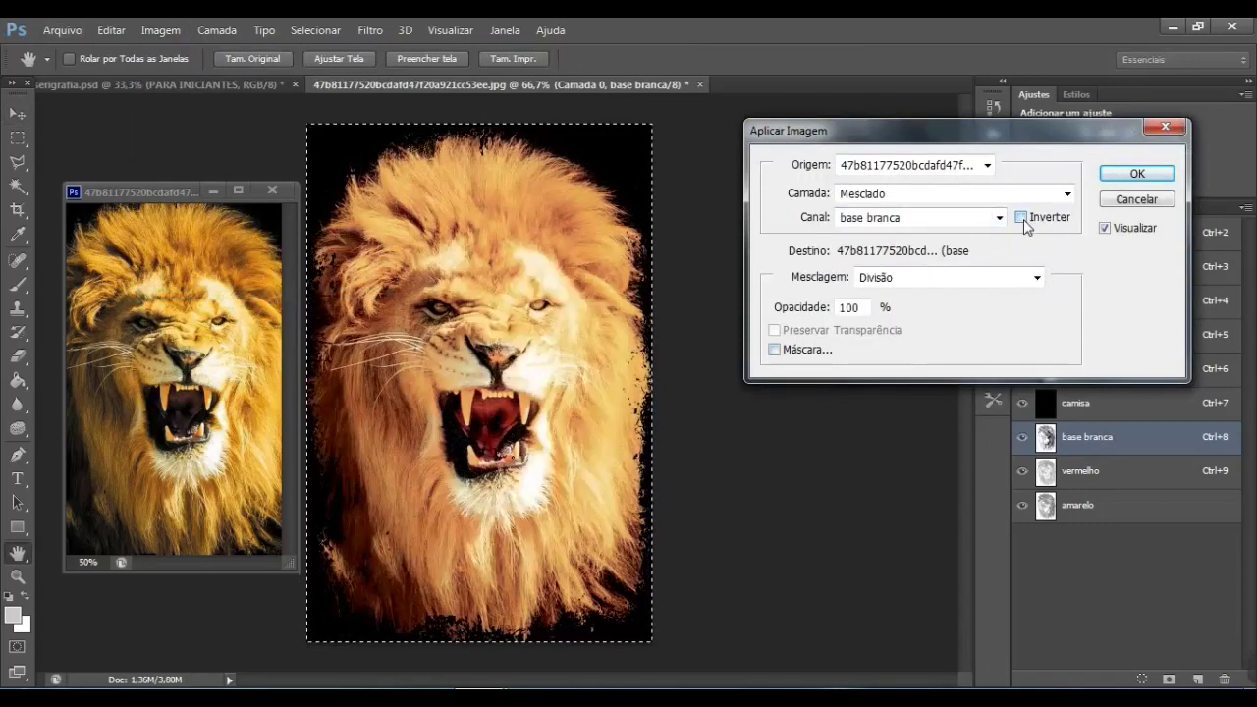
double_click(869, 309)
type("4")
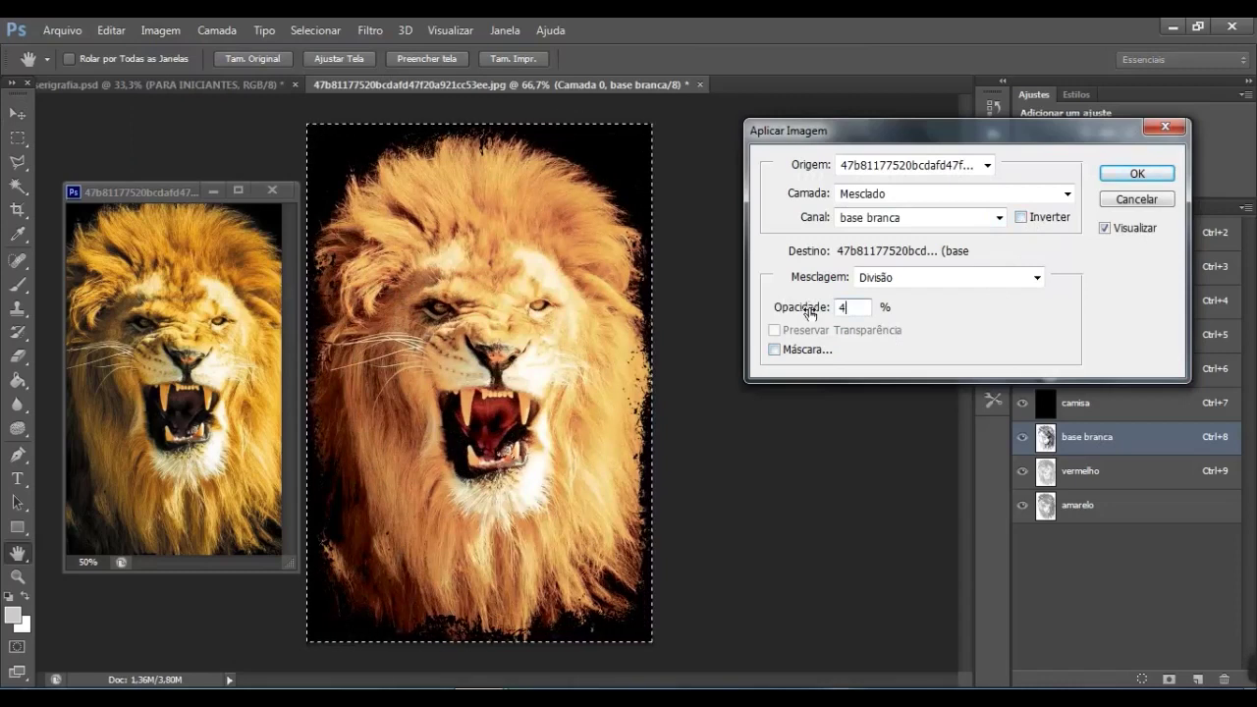
type("0")
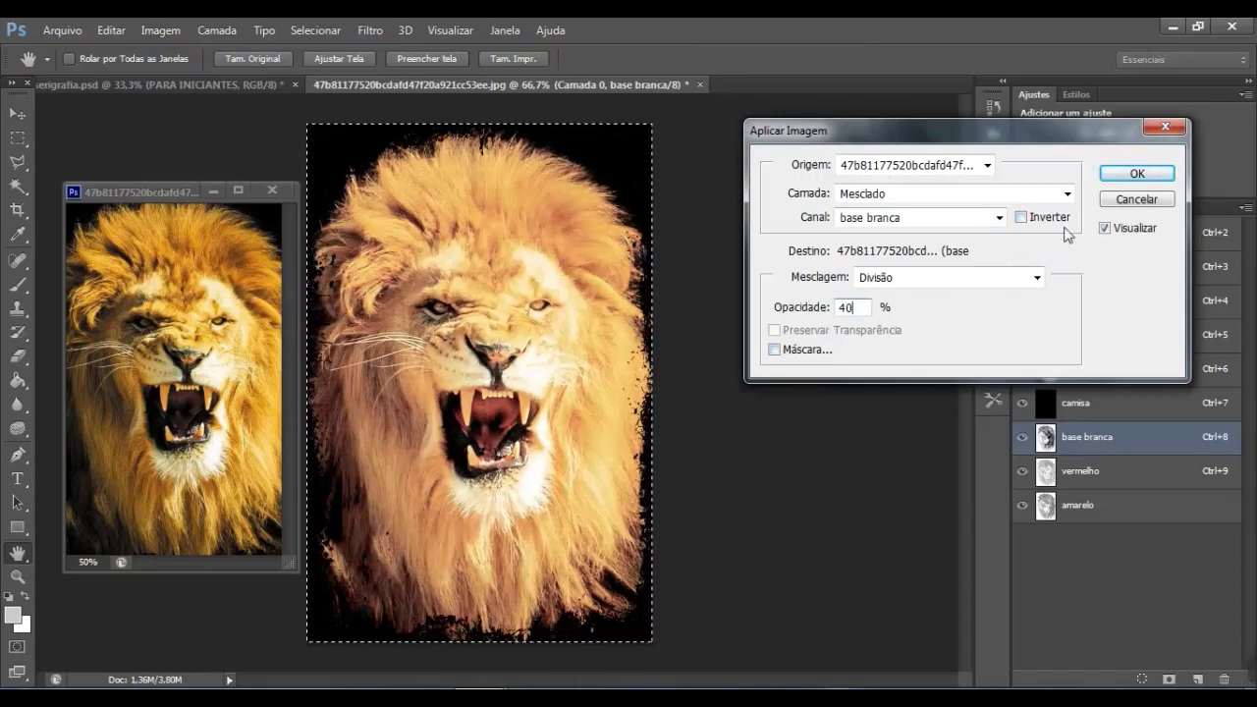
Compare the blend at 60% and 80% opacity, toggling the preview on and off
left_click(1105, 229)
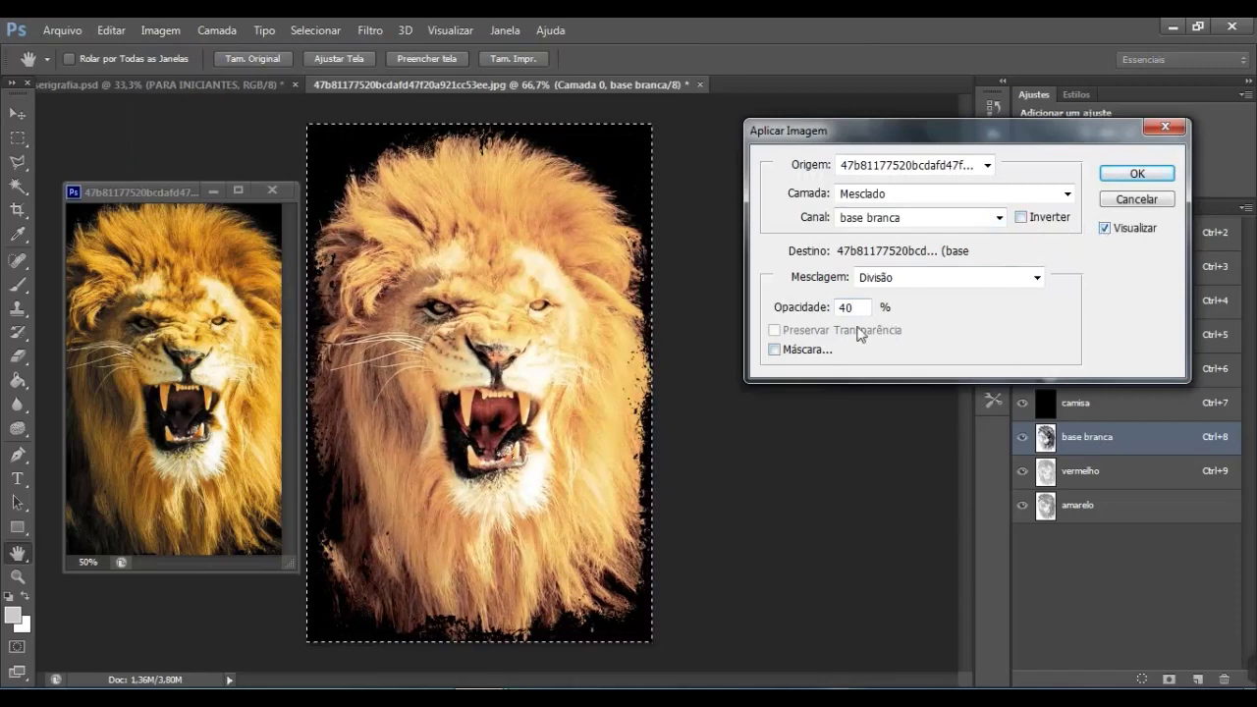
left_click(813, 315)
type("60")
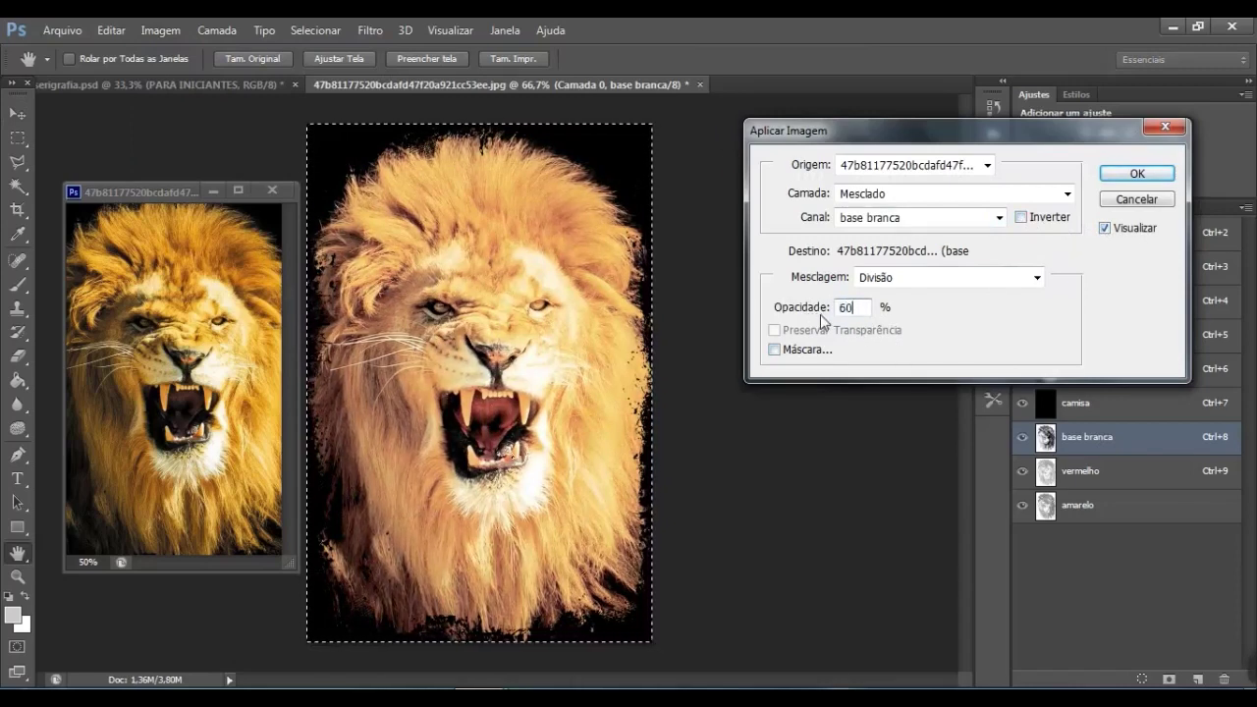
left_click(1105, 231)
left_click(1109, 233)
left_click(1108, 232)
left_click(805, 310)
type("880")
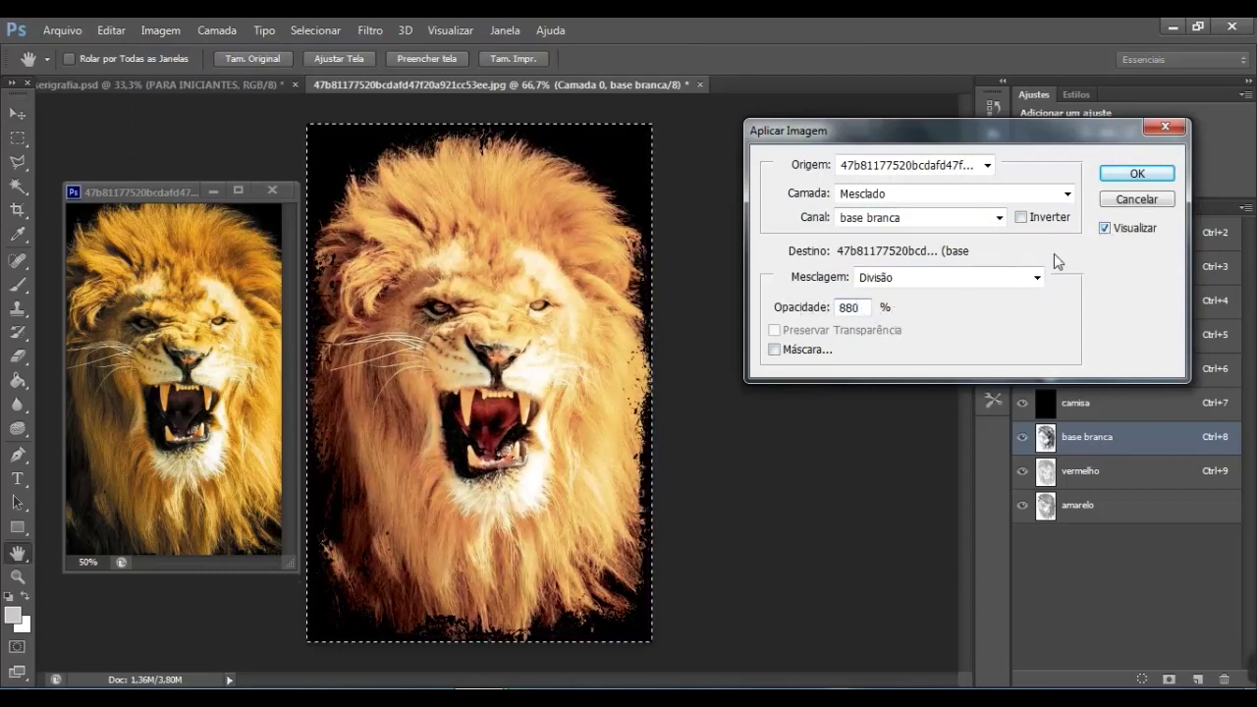
key("BackSpace")
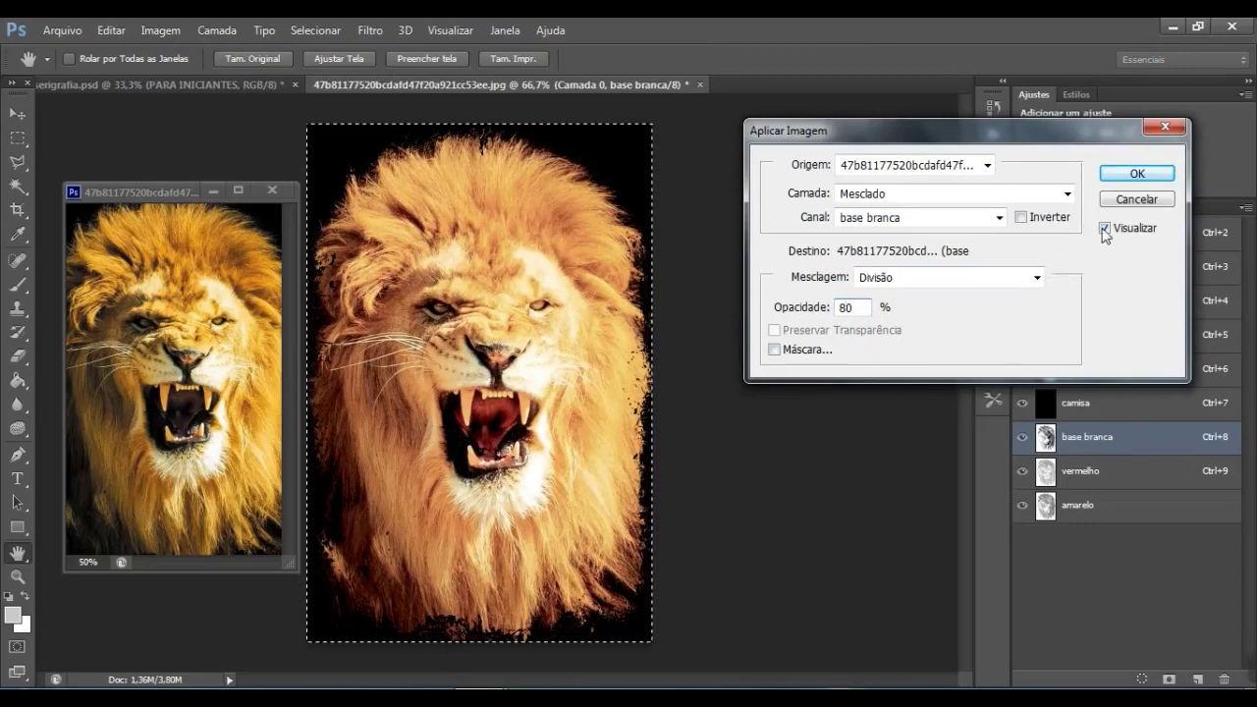
left_click(1105, 232)
left_click(1107, 232)
left_click(1106, 229)
left_click(1106, 228)
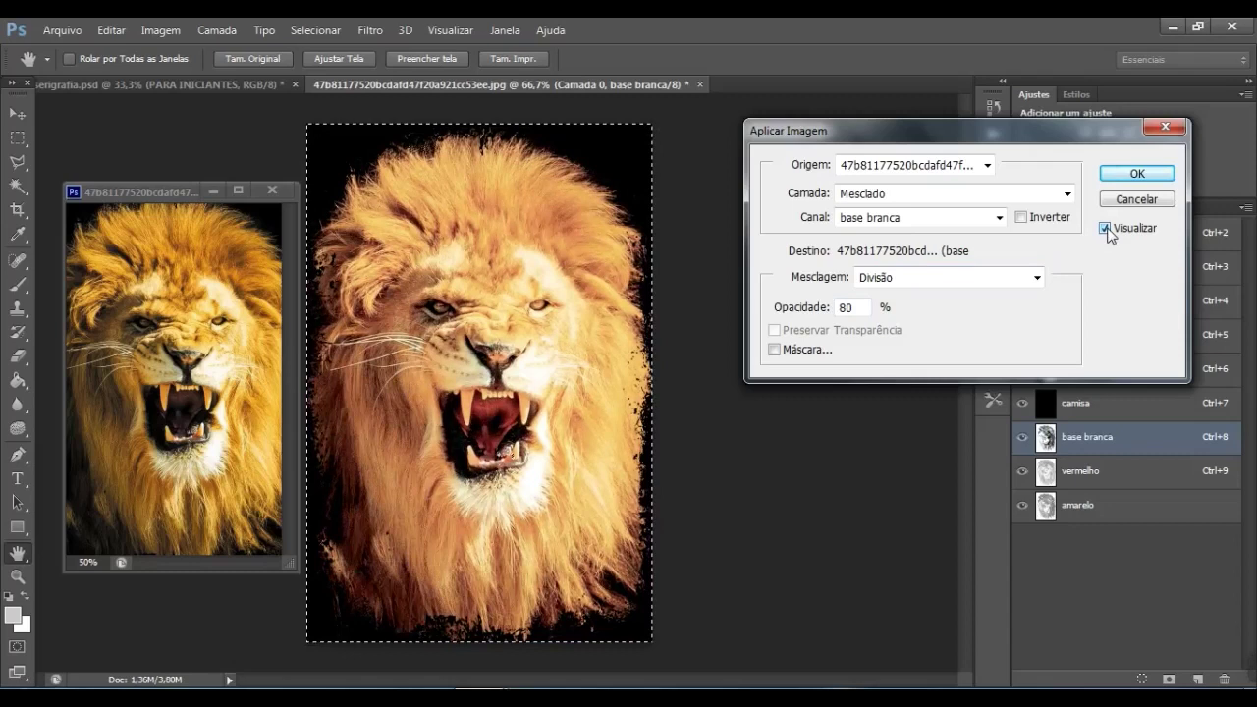
left_click(1107, 231)
left_click(1104, 232)
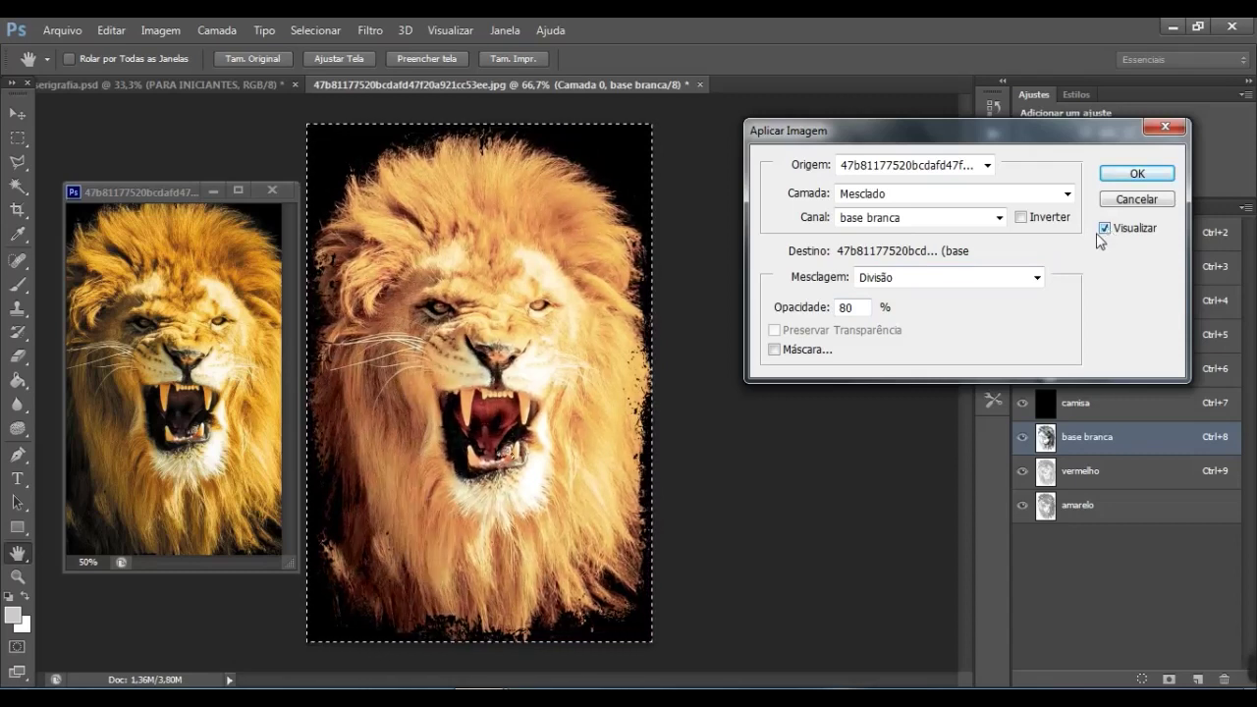
Blend base branca with inverted Preto ajuste using Divisão at 100% opacity and apply
left_click(999, 218)
left_click(906, 324)
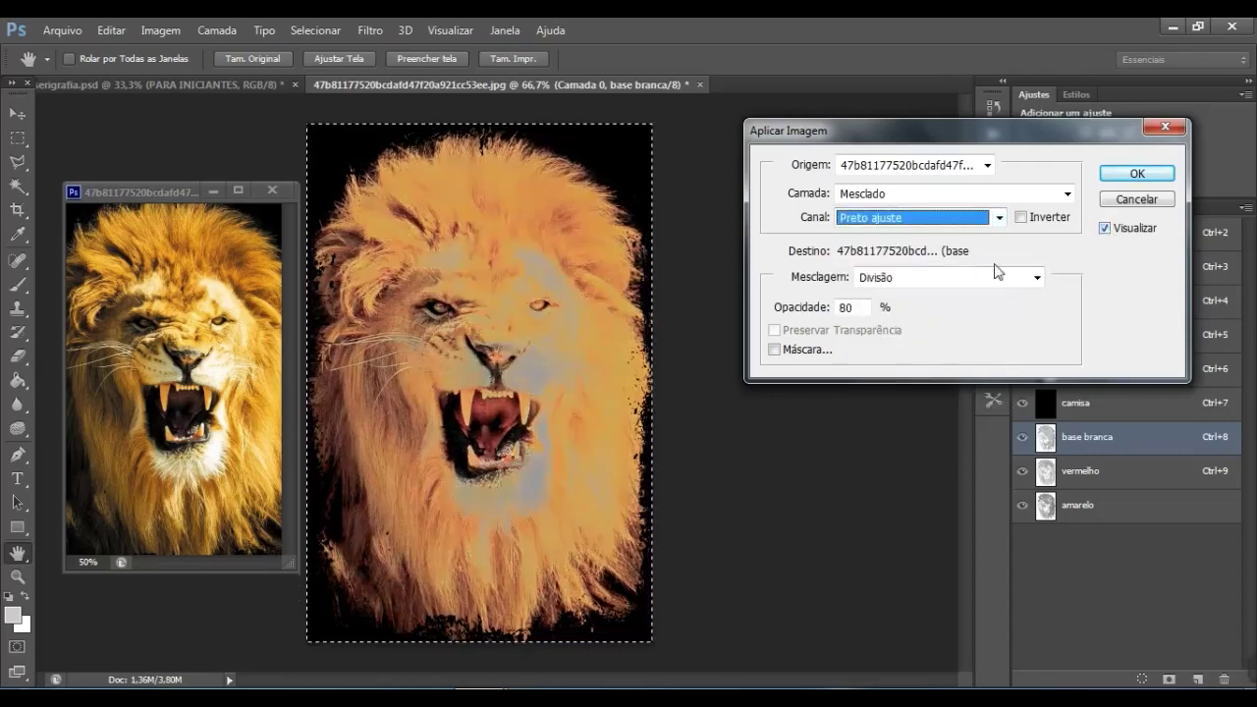
left_click(1021, 217)
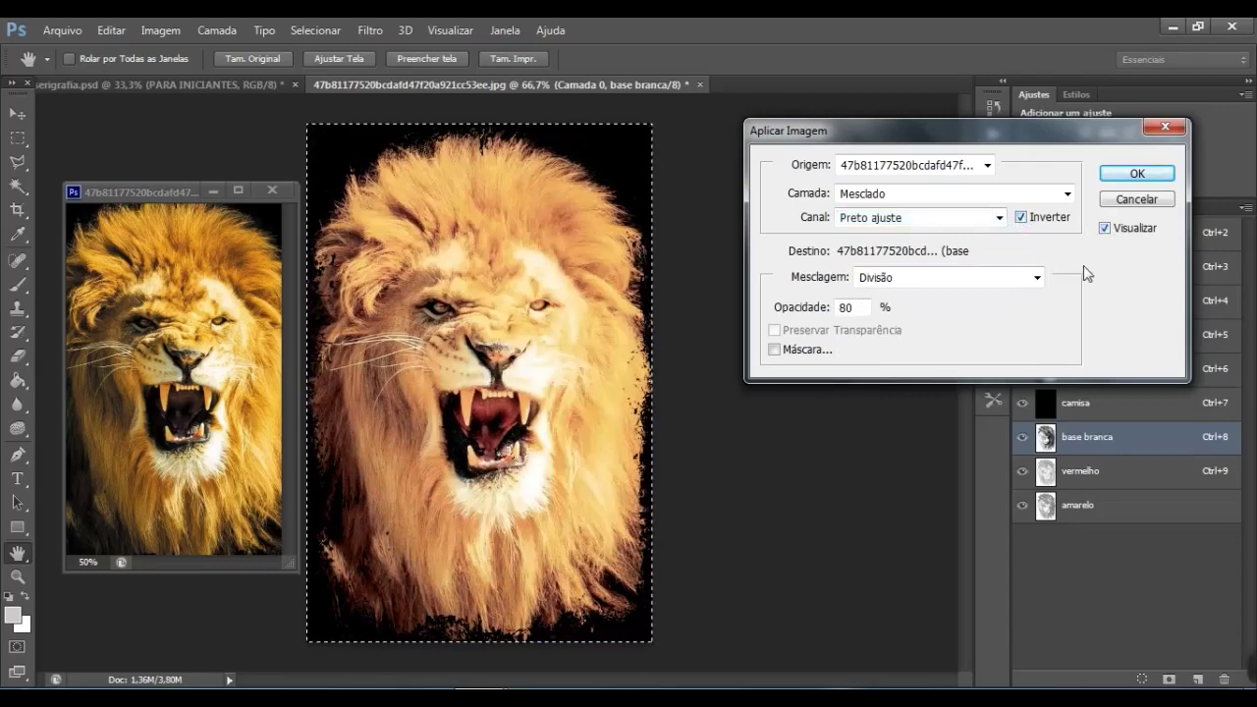
double_click(833, 309)
type("100")
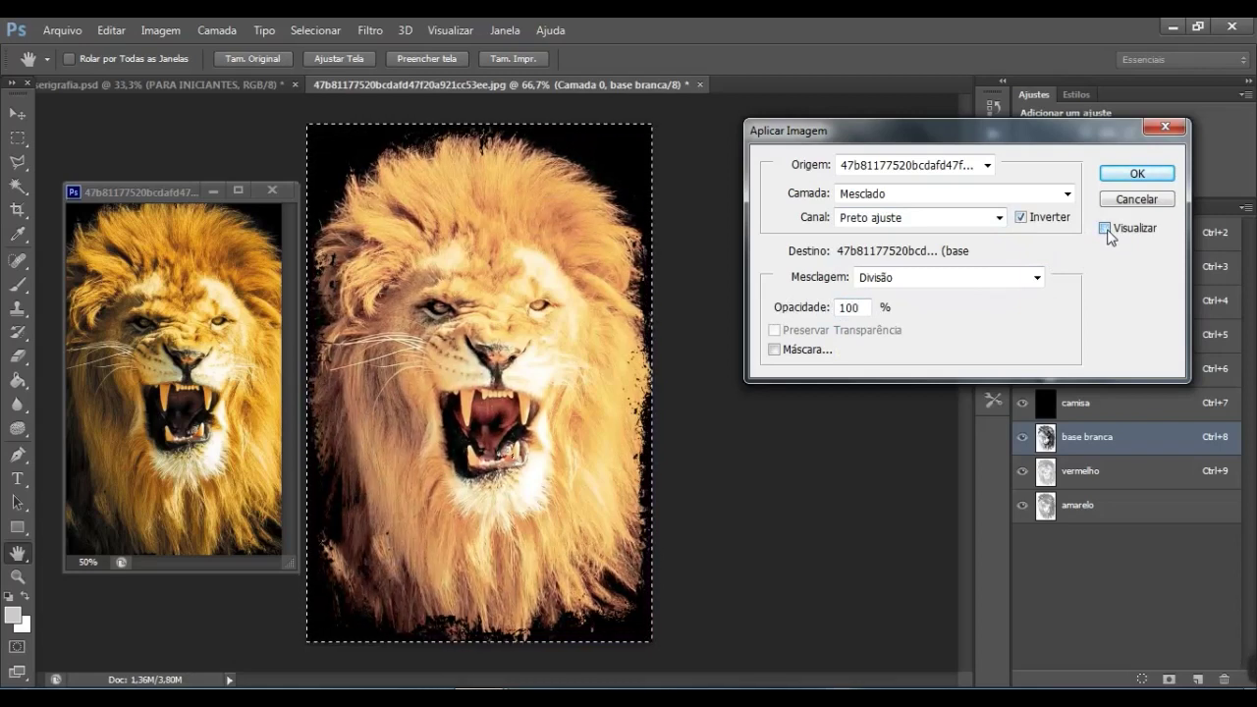
left_click(1136, 172)
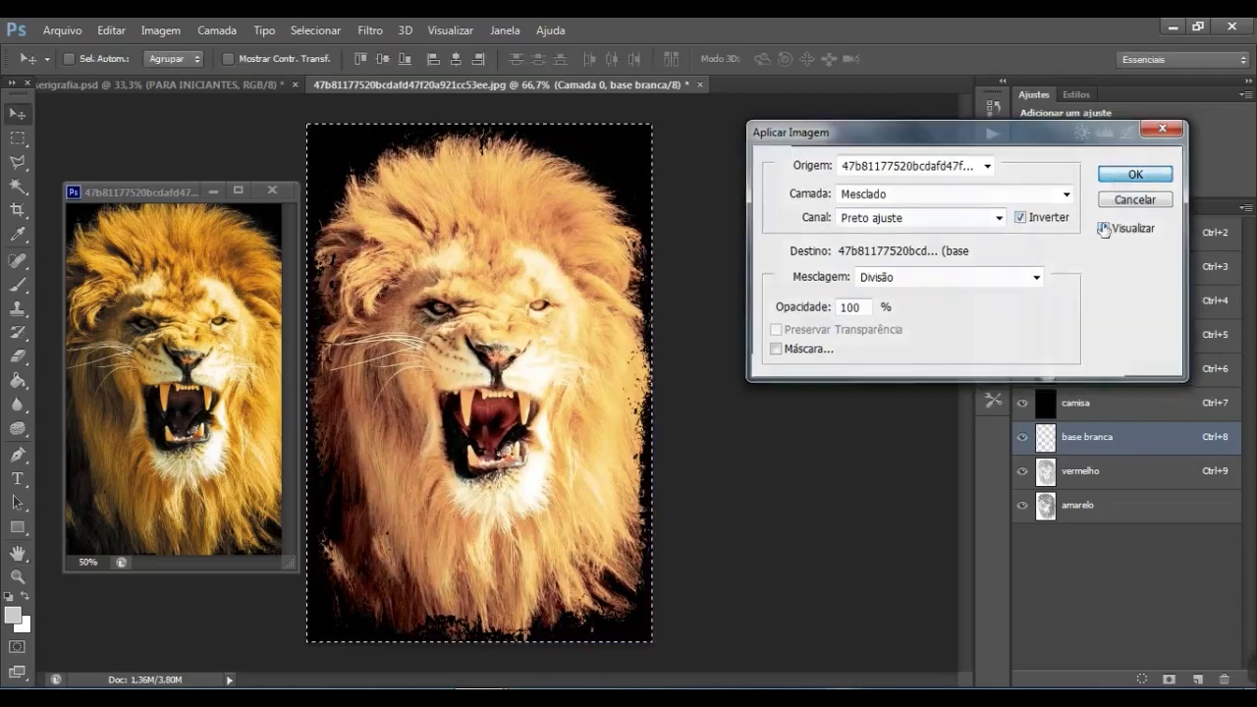
Set the vermelho channel's Levels inputs to 45, 0,92 and 253
left_click(1098, 472)
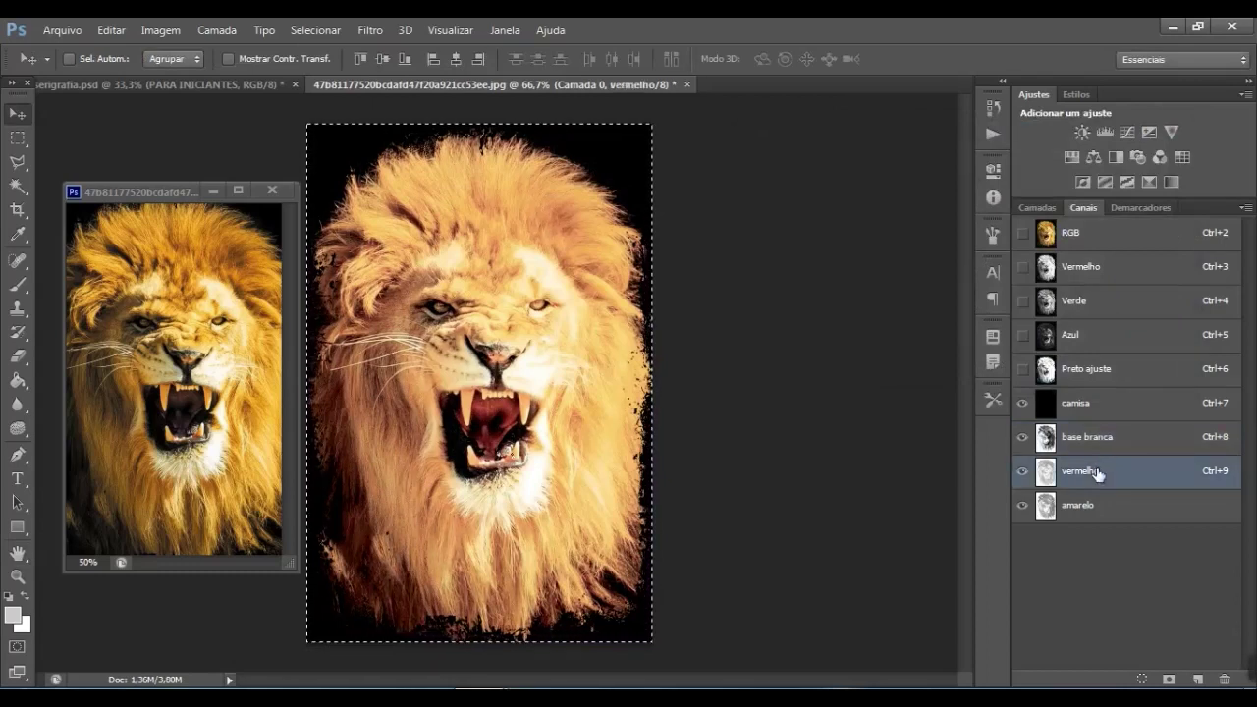
key("ctrl+l")
left_click_drag(711, 458, 748, 471)
mouse_move(843, 456)
left_mouse_down()
mouse_move(861, 458)
mouse_move(850, 461)
left_mouse_up()
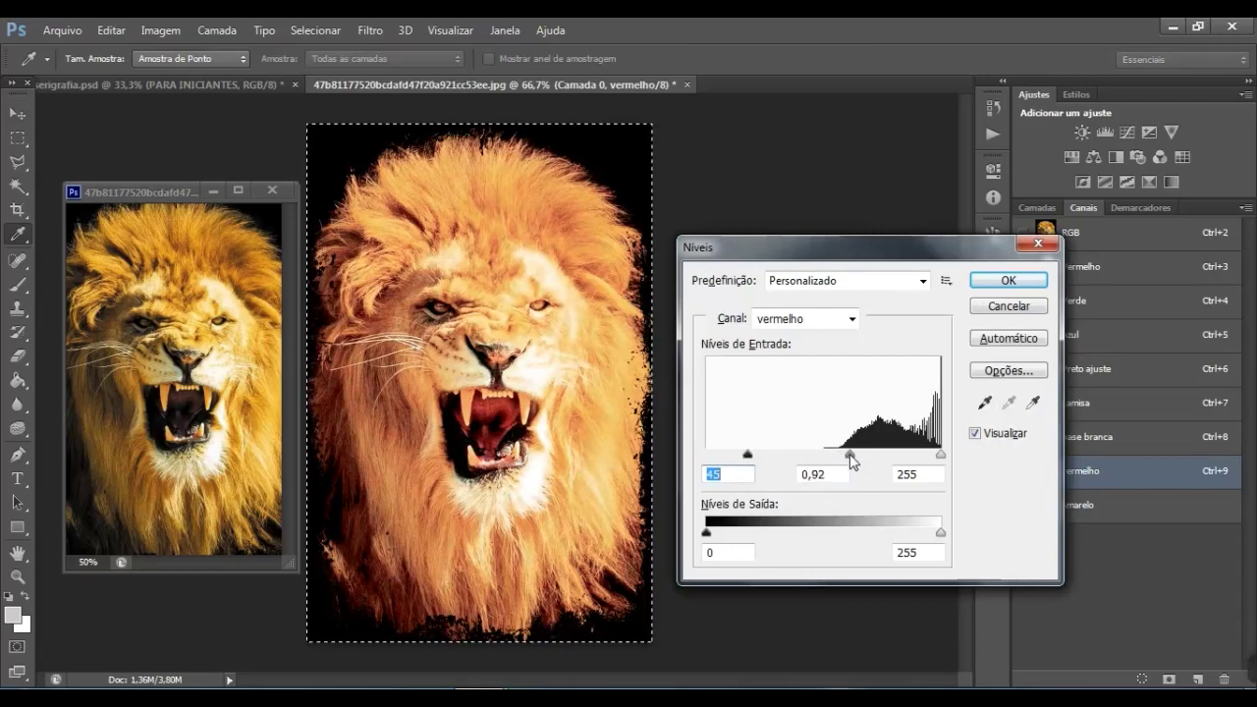
left_click_drag(941, 458, 942, 463)
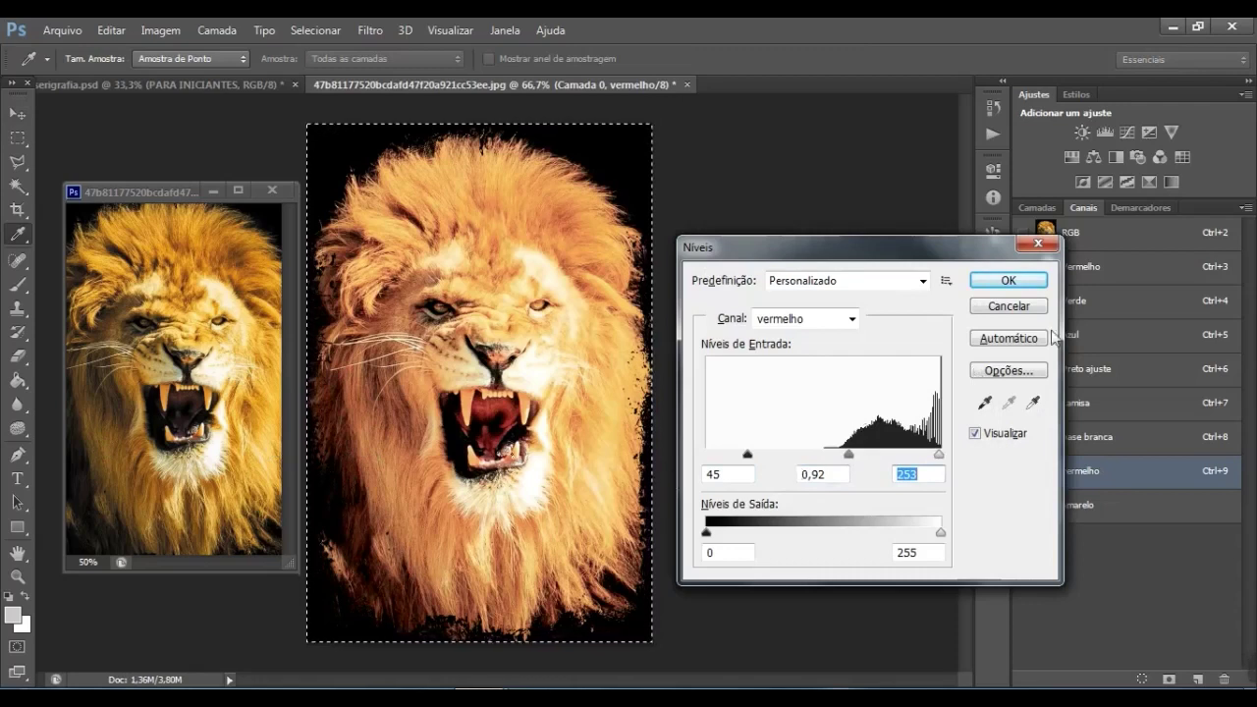
left_click(1011, 282)
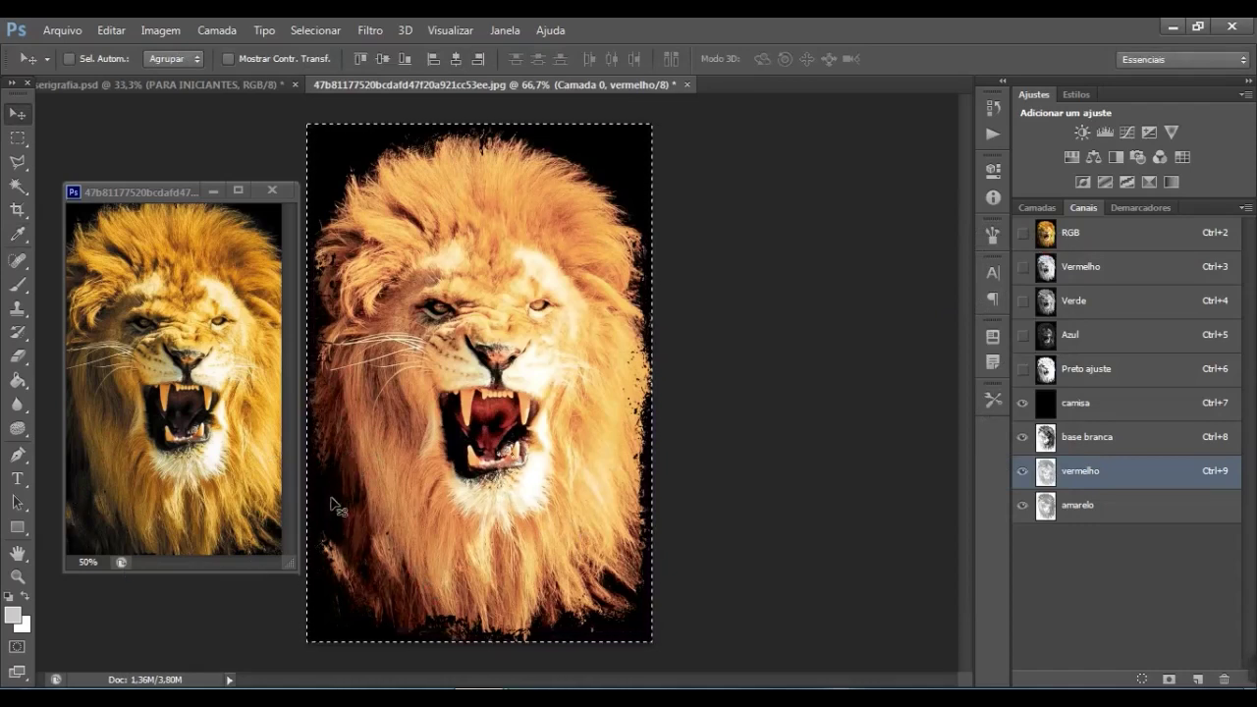
Raise the amarelo channel's black input level to 26
left_click(1056, 515)
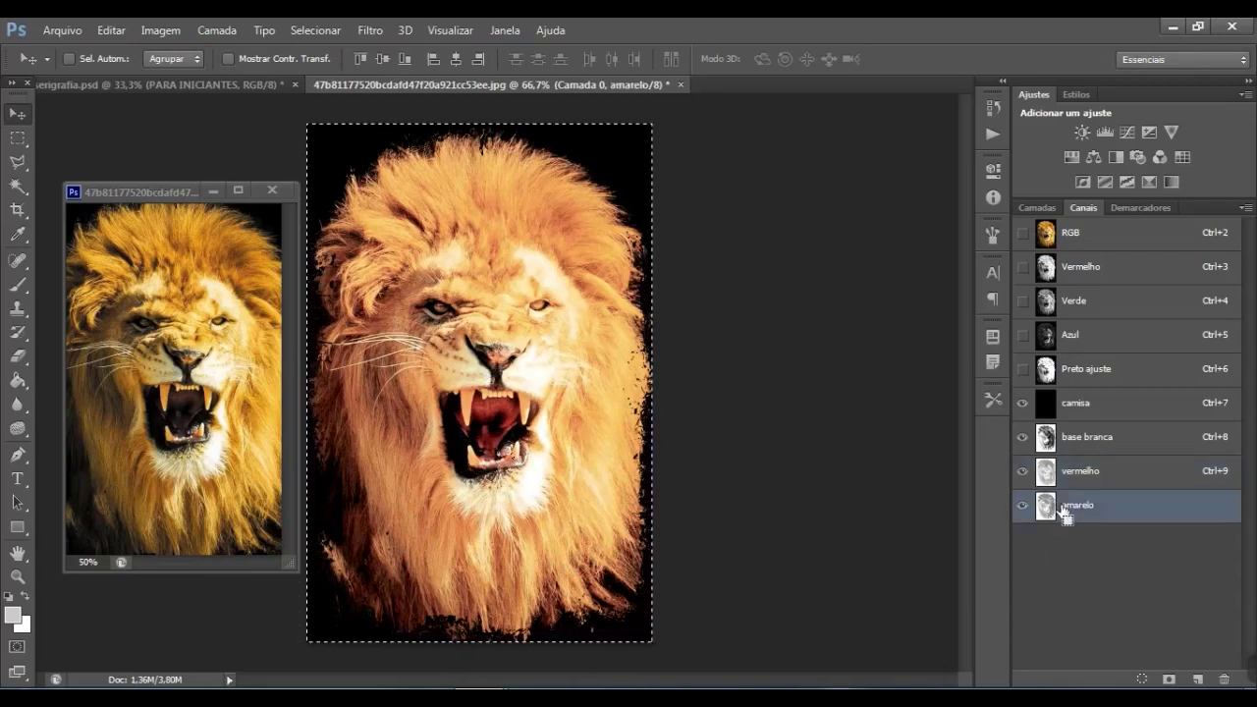
key("ctrl+l")
left_click_drag(707, 458, 730, 458)
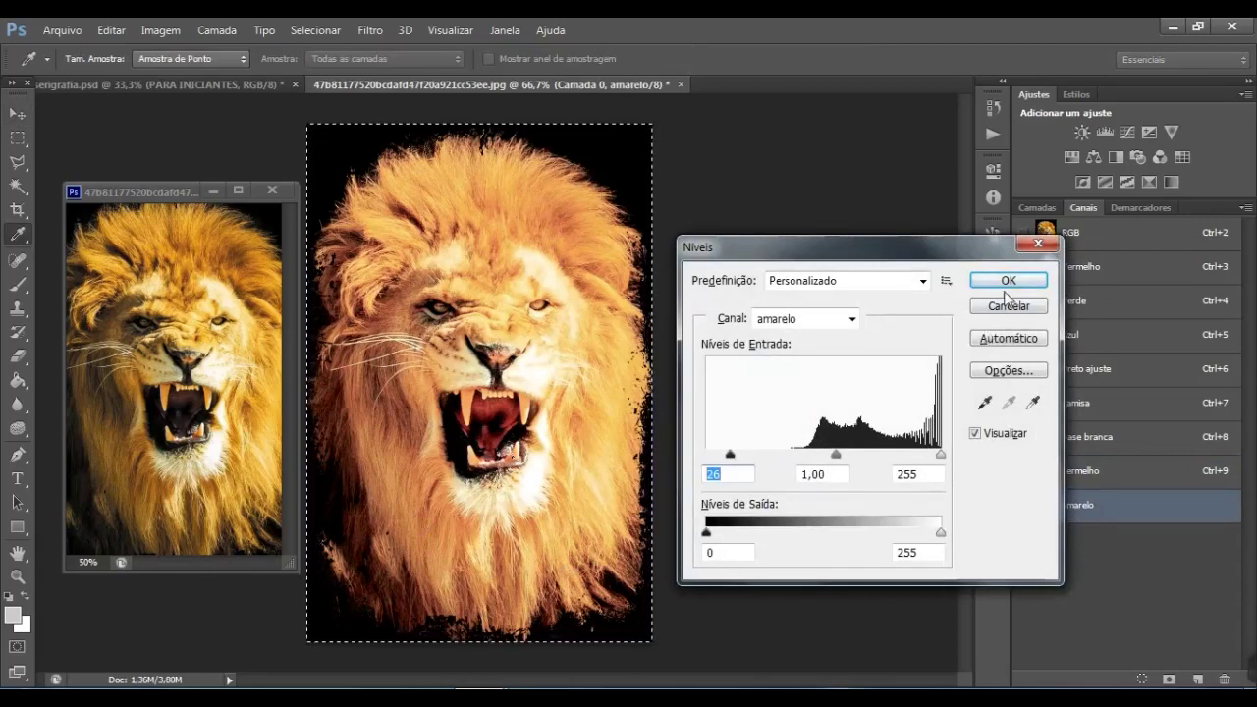
left_click(1003, 284)
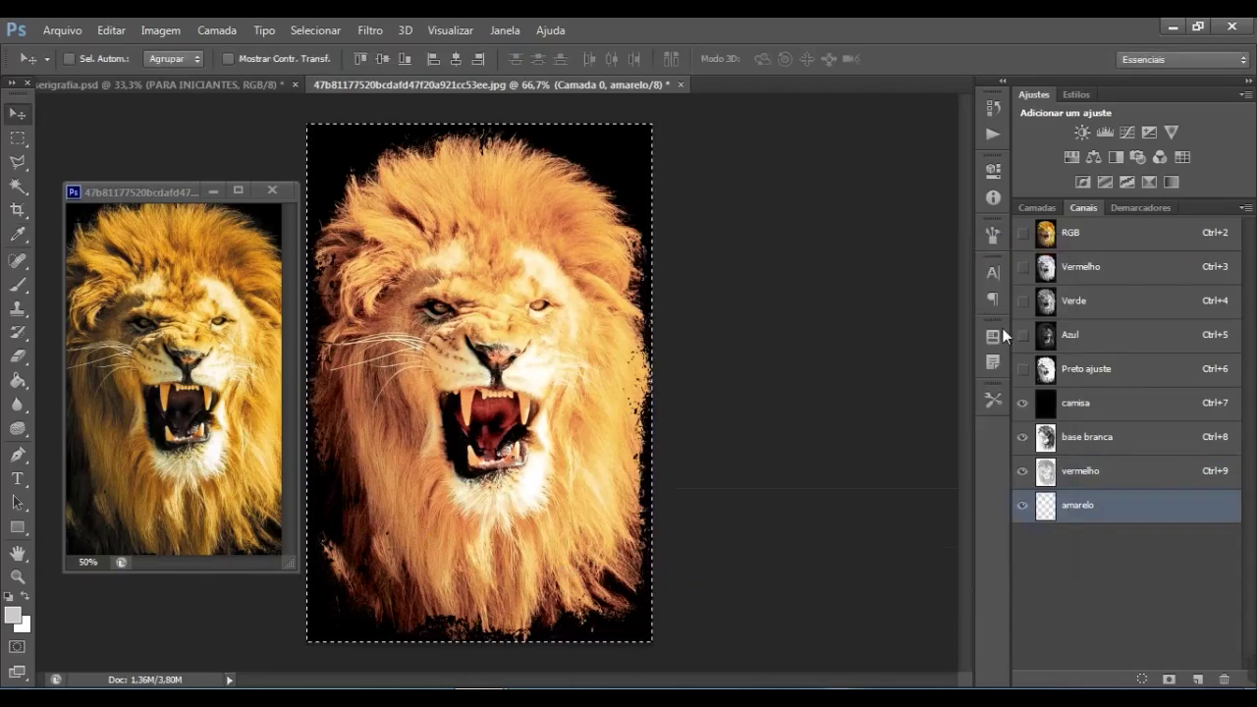
left_click(1124, 470)
left_click(1118, 503)
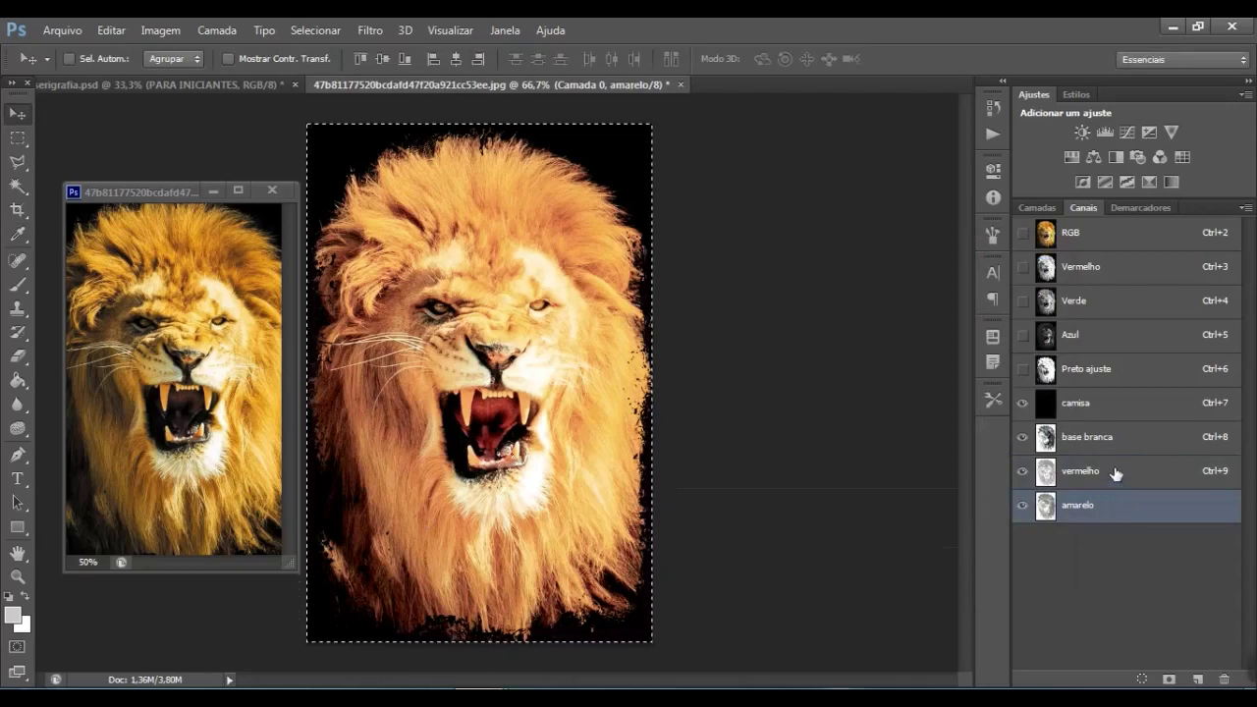
left_click(1115, 475)
Apply an S-shaped contrast curve to vermelho and move Preto ajuste below amarelo
key("ctrl+m")
left_click_drag(926, 367, 930, 387)
left_click_drag(986, 324, 975, 307)
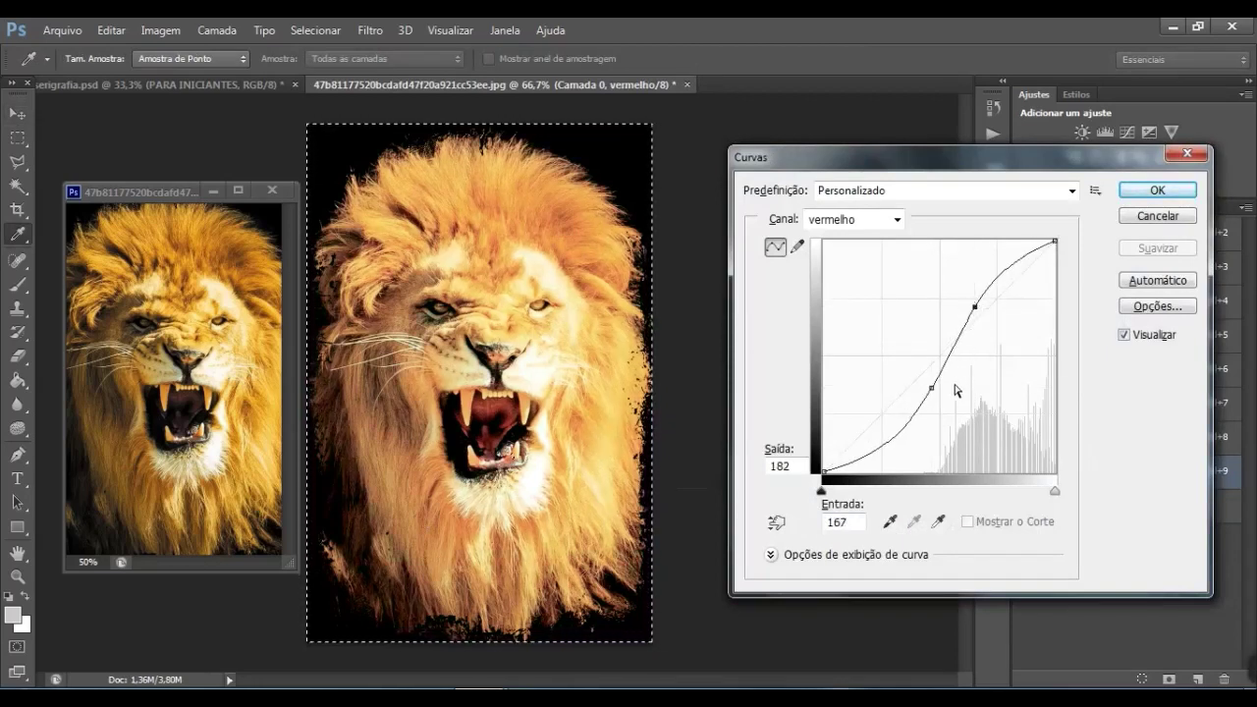
left_click_drag(938, 392, 928, 386)
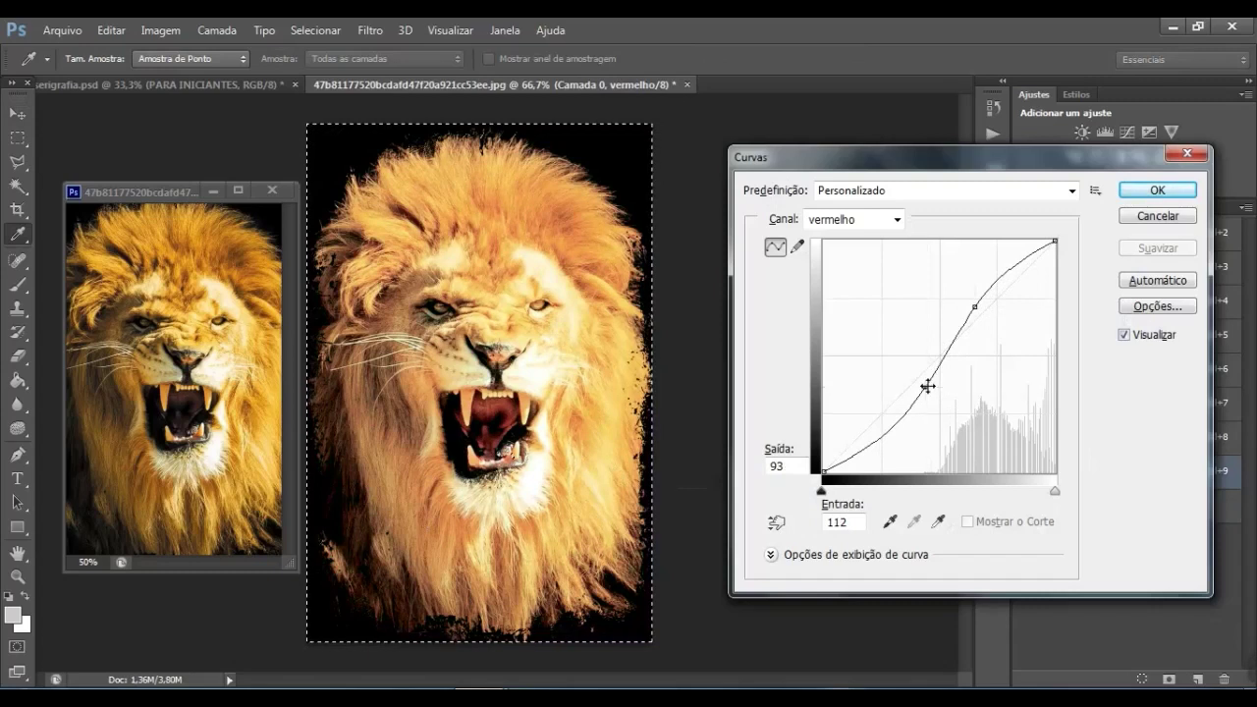
left_click_drag(968, 316, 971, 309)
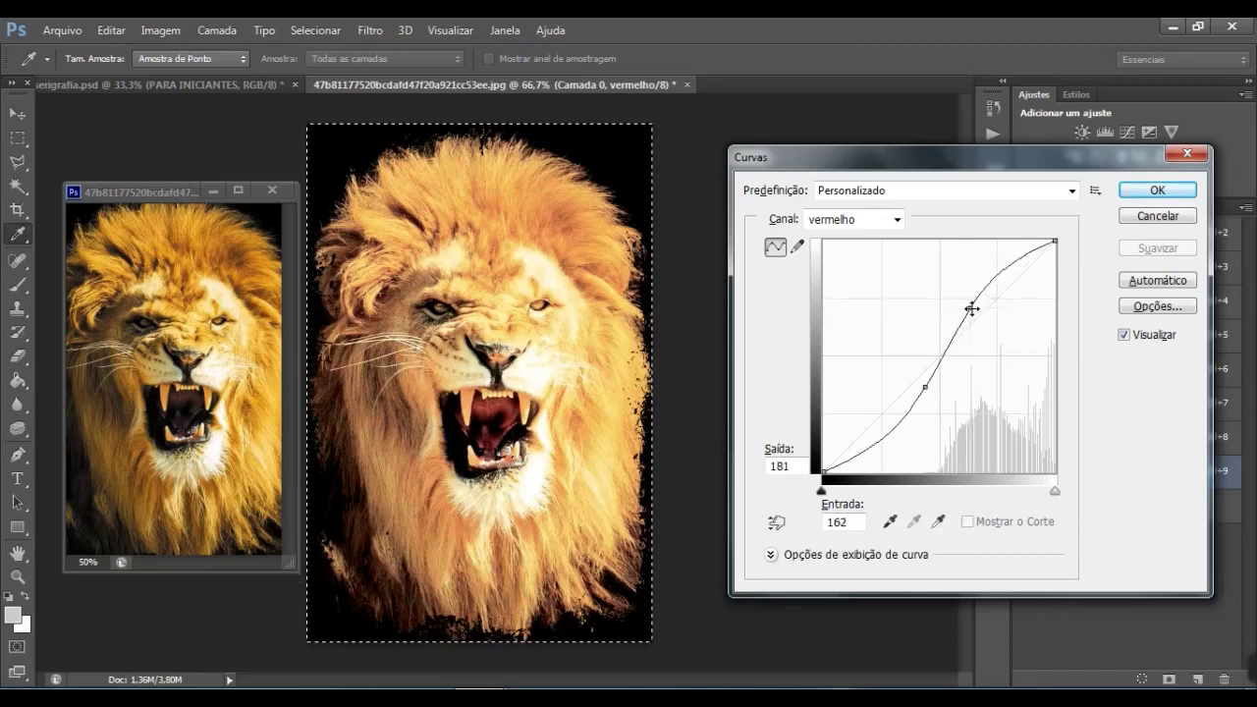
left_click_drag(927, 385, 911, 404)
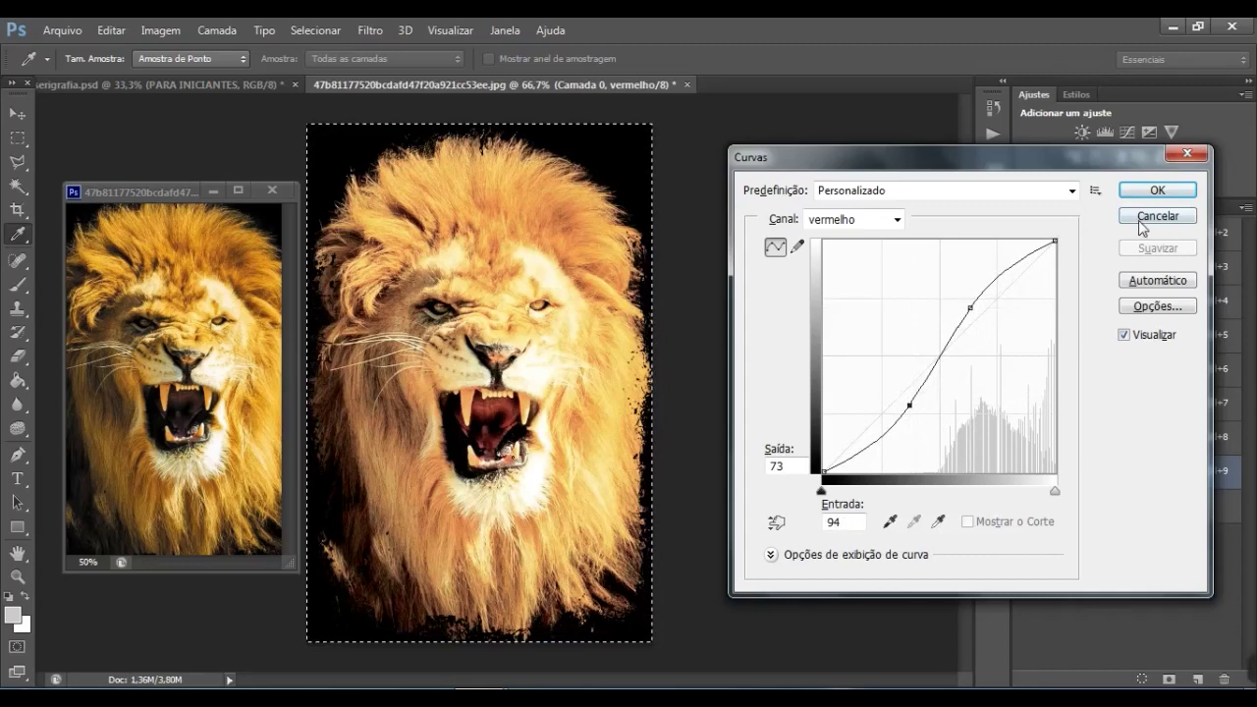
left_click(1139, 187)
left_click_drag(1100, 366, 1098, 538)
Show and select the Preto ajuste channel, then invert it with Ctrl+I
left_click(1023, 504)
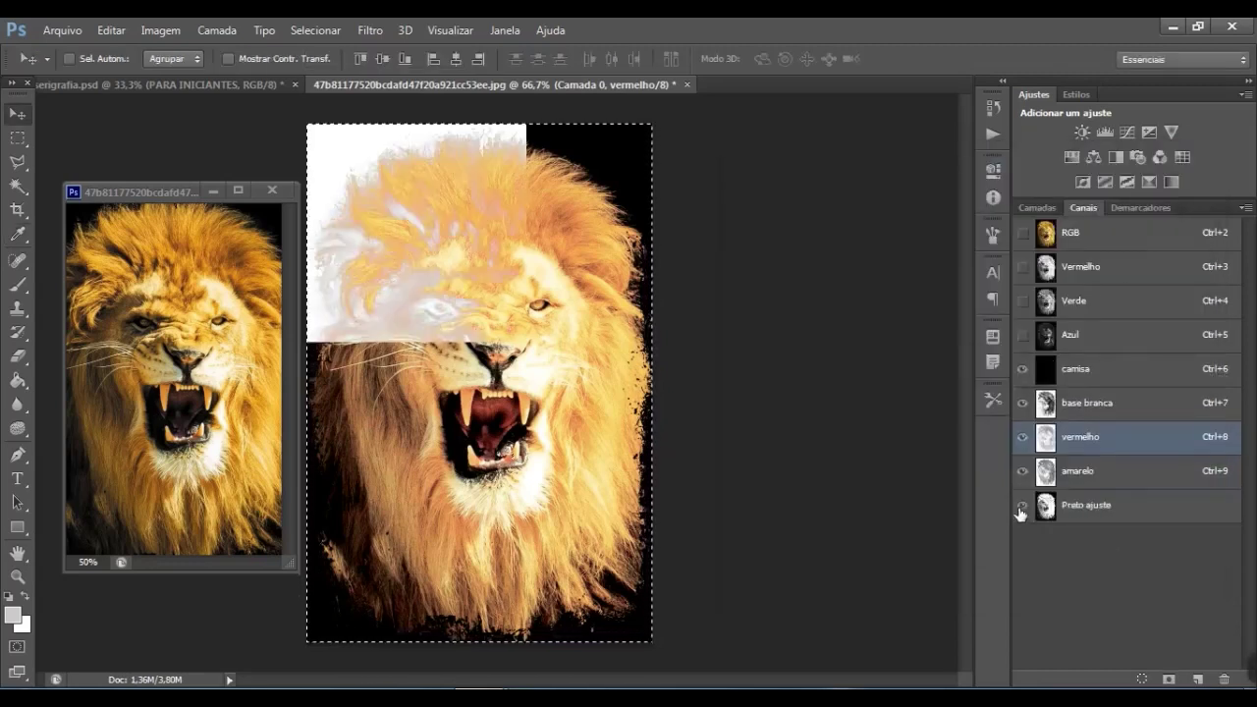
left_click(1069, 511)
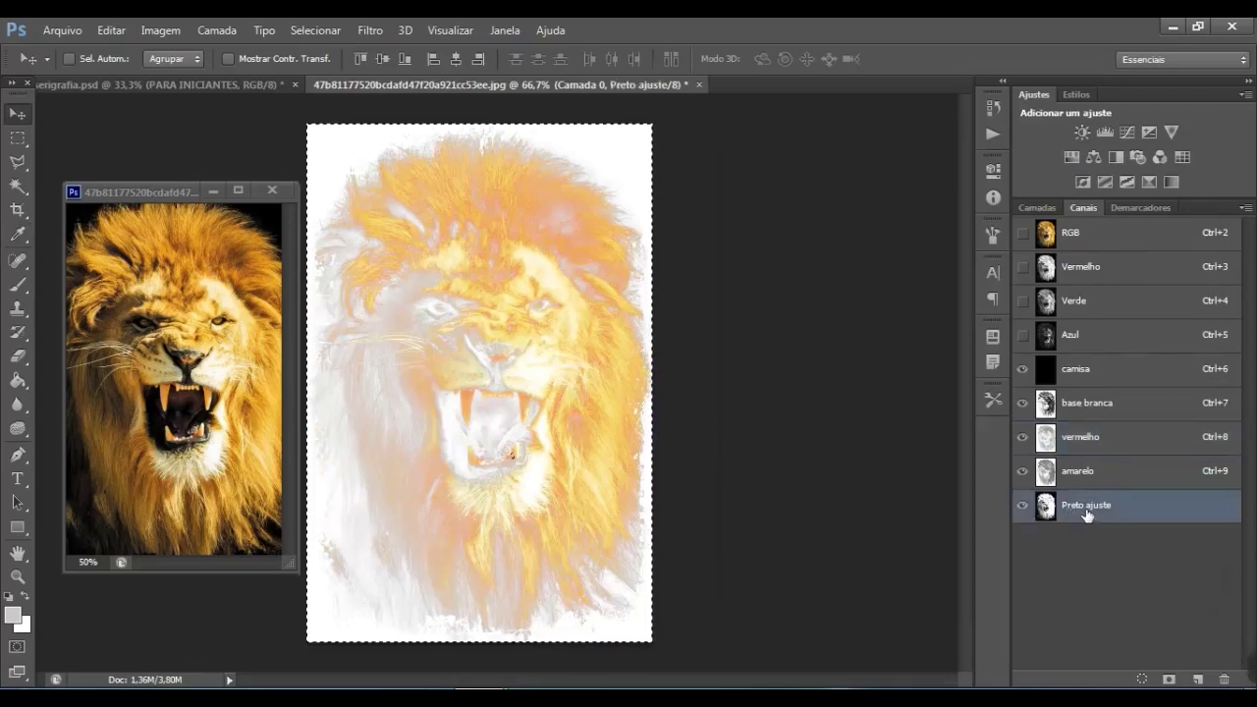
key("ctrl+i")
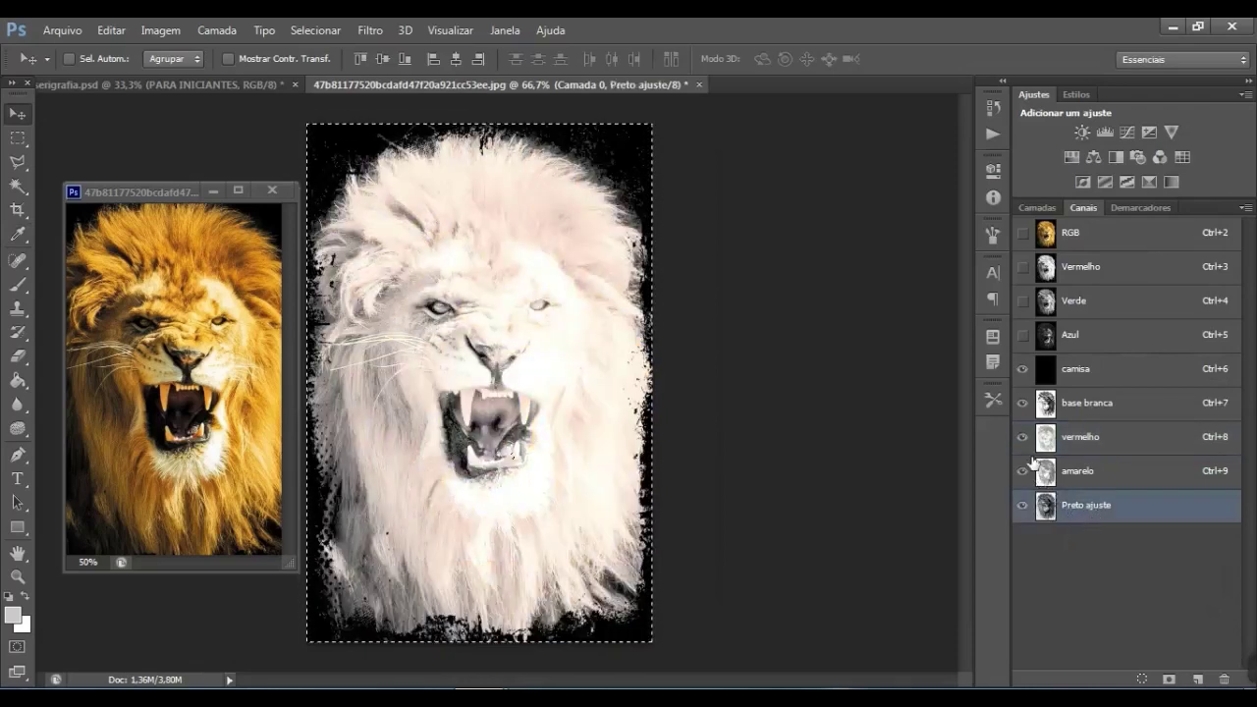
Convert Preto ajuste into a black spot-colour channel named Preto at 100% solidity
double_click(1047, 508)
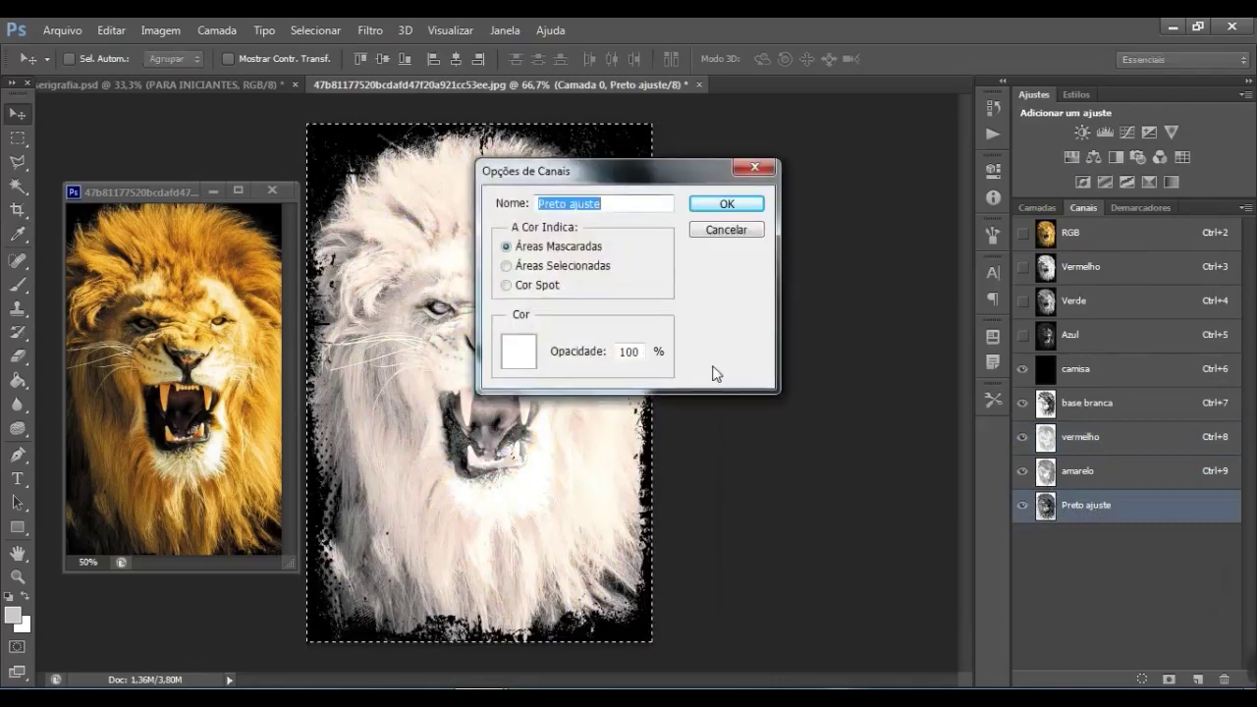
left_click(521, 349)
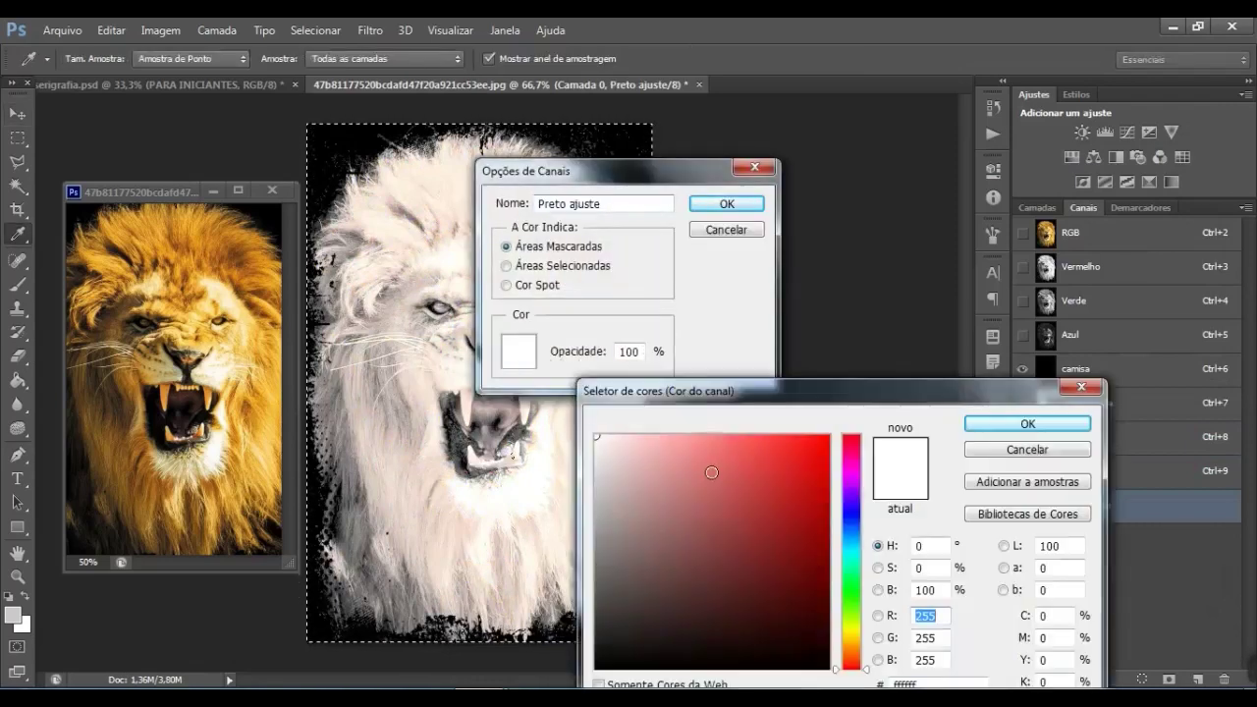
left_click(992, 426)
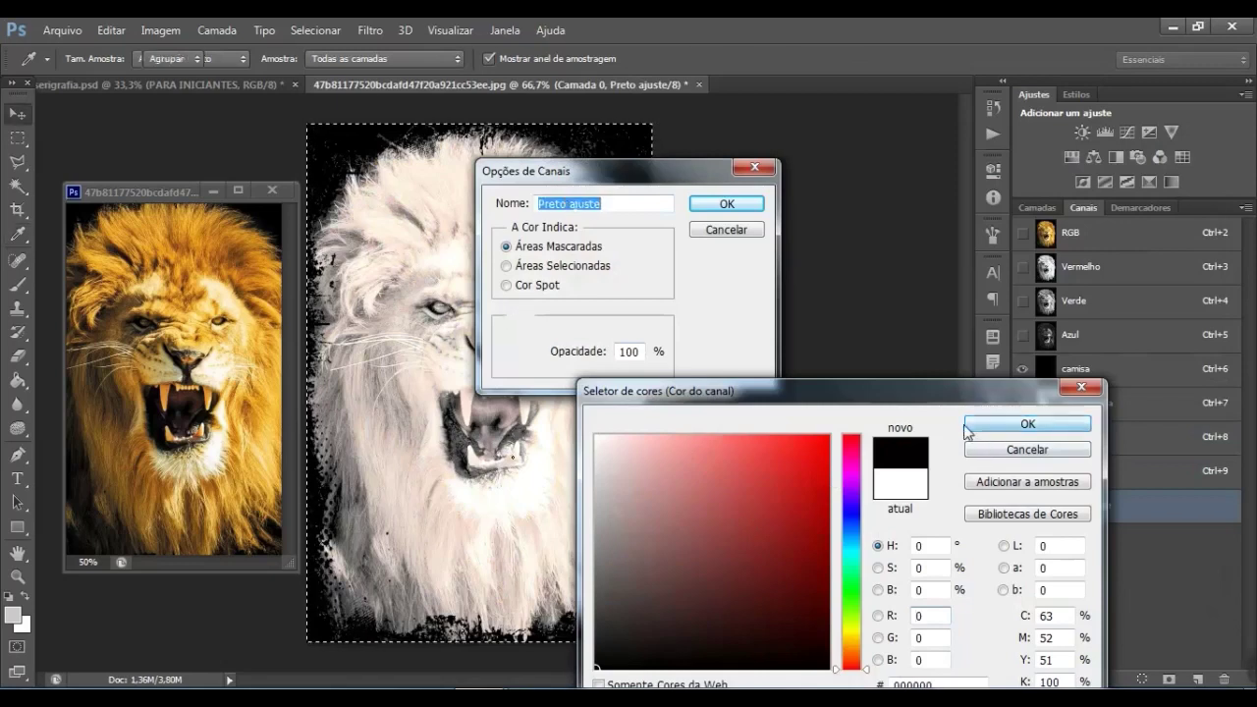
left_click(506, 286)
left_click(719, 204)
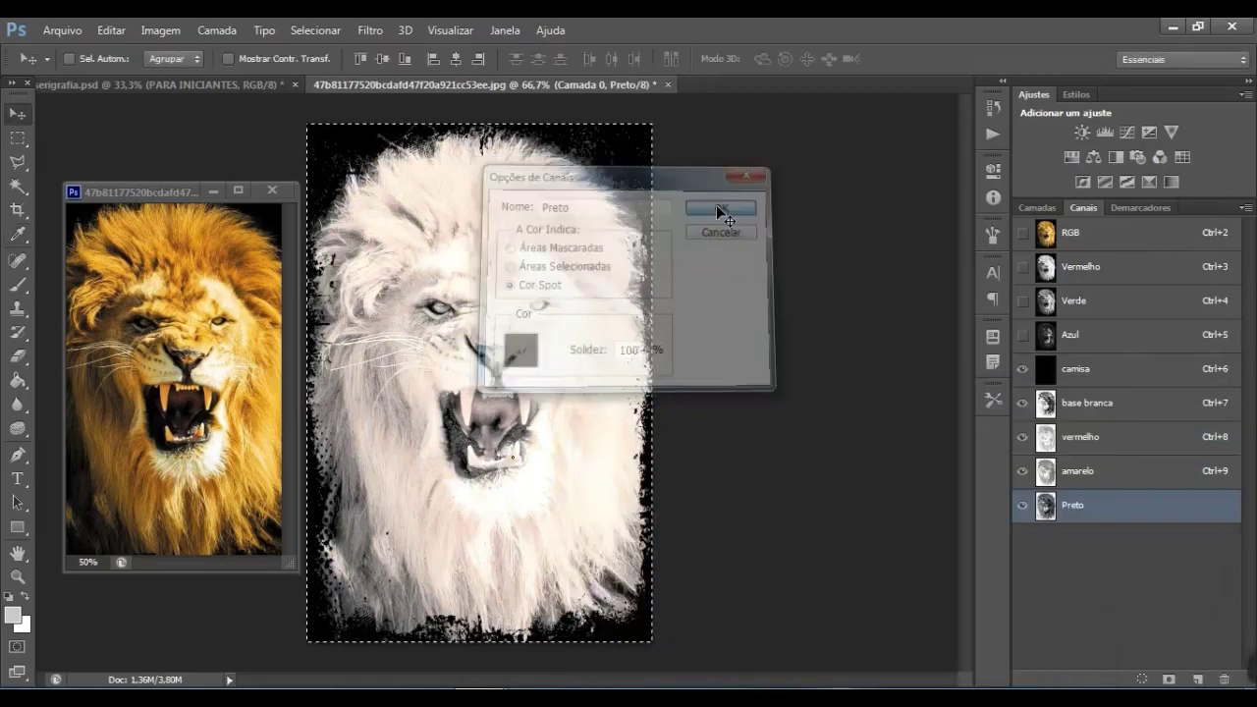
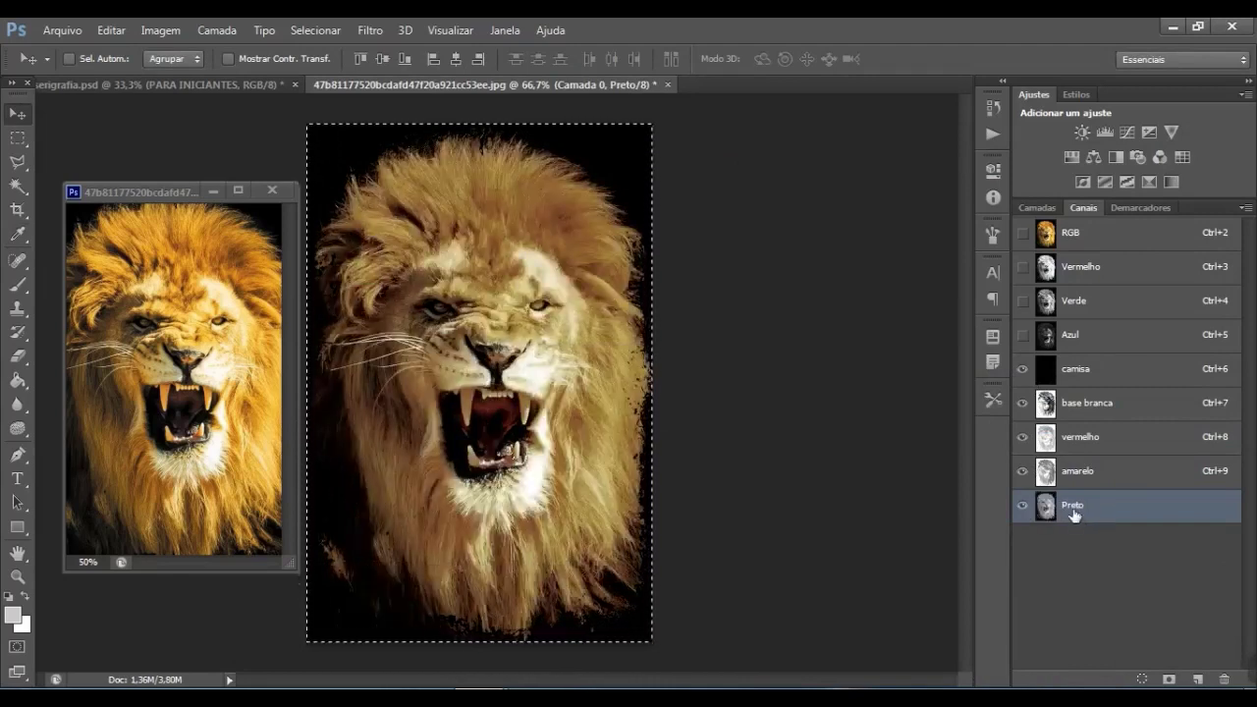
Move the Preto channel above camisa and give amarelo Levels of 0 / 0,56 / 252
left_click_drag(1077, 511, 1080, 369)
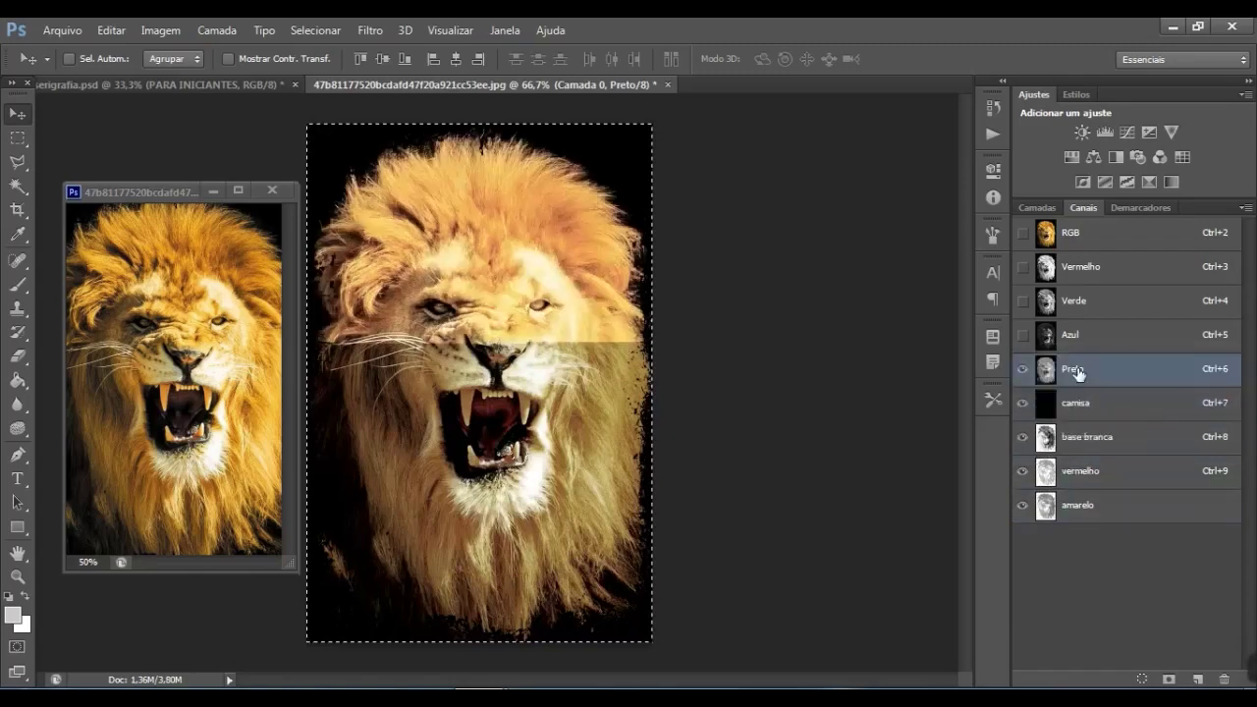
left_click(1058, 506)
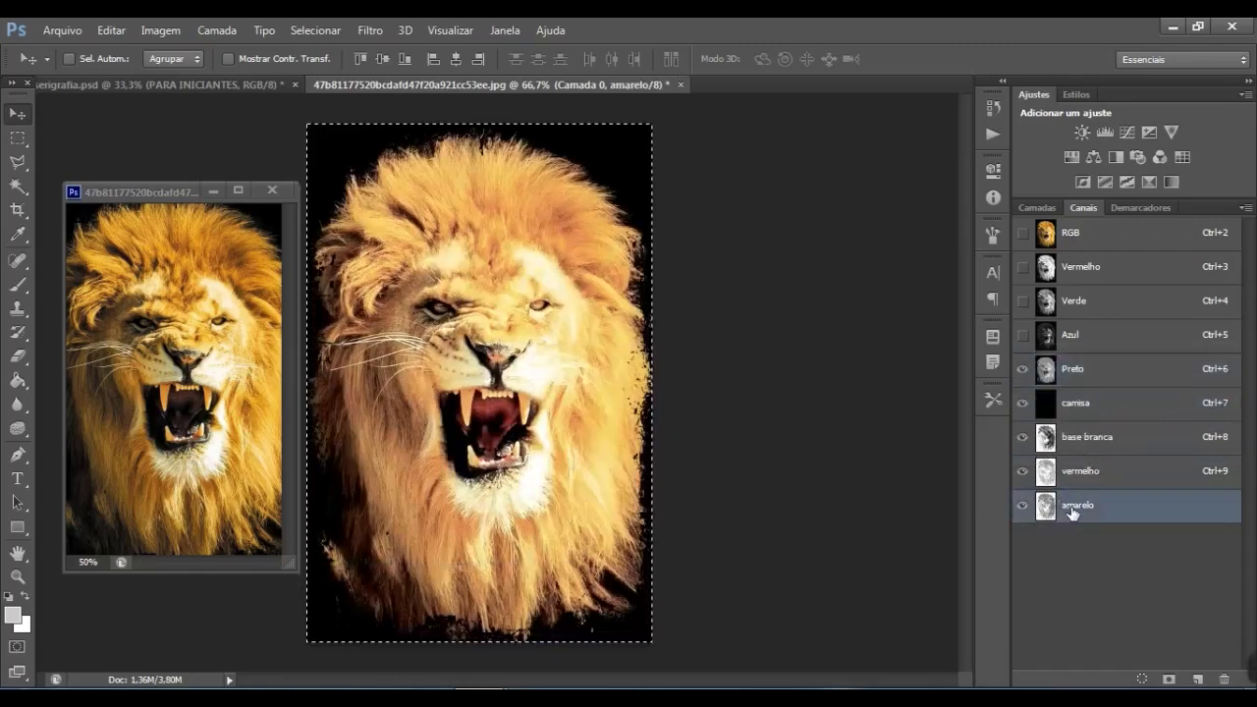
key("ctrl+l")
mouse_move(941, 455)
left_mouse_down()
mouse_move(887, 458)
mouse_move(938, 457)
left_mouse_up()
left_click_drag(823, 457, 865, 464)
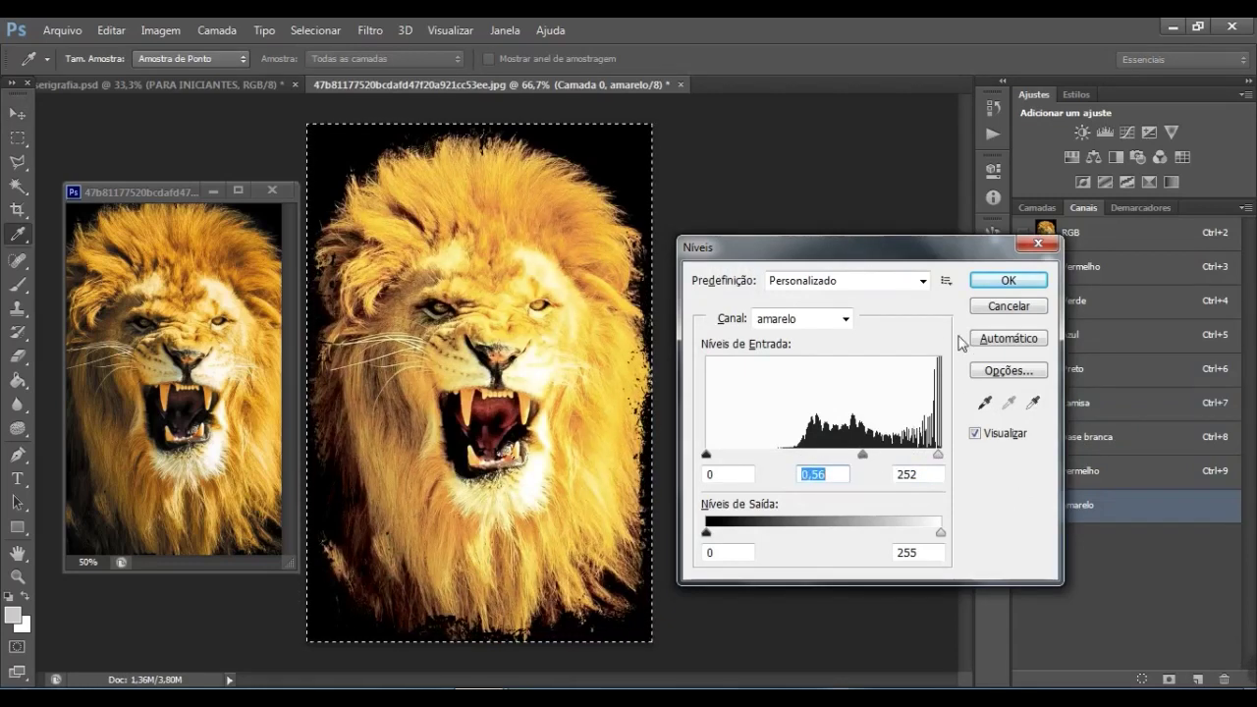
left_click(999, 280)
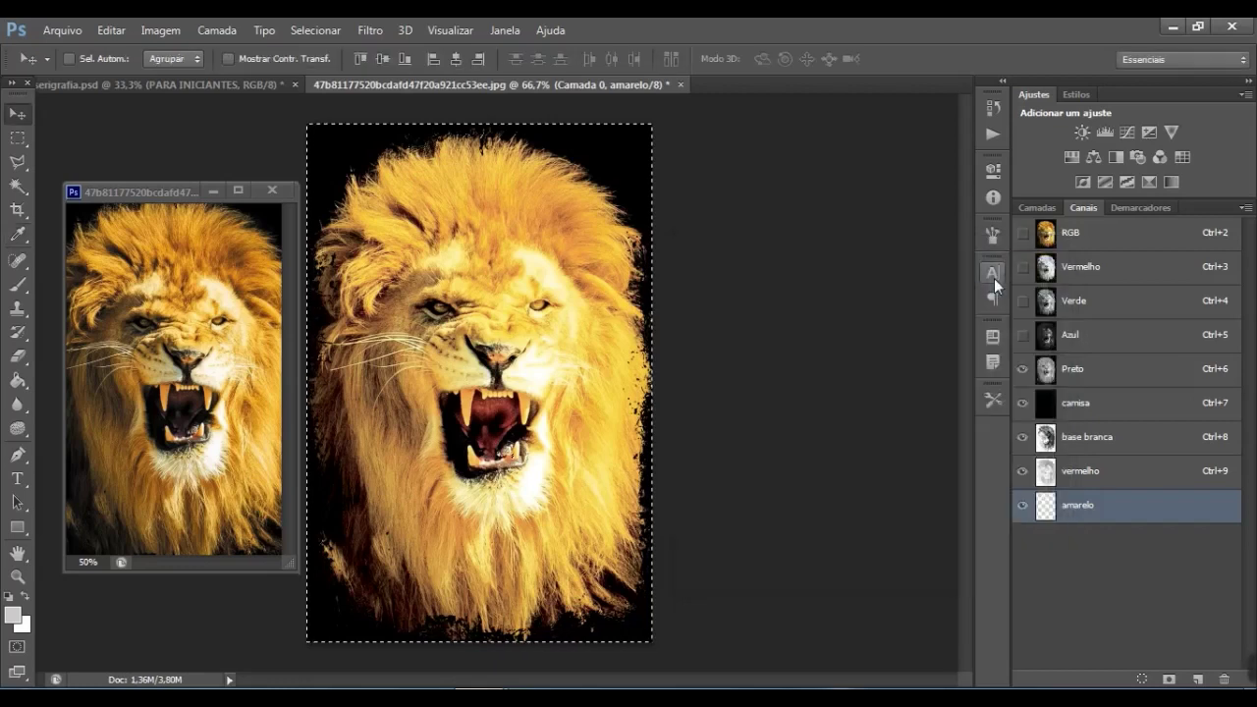
left_click(1107, 481)
Apply an S-curve to vermelho with points near 105→72 and 170→178
left_click_drag(1120, 481, 1130, 480)
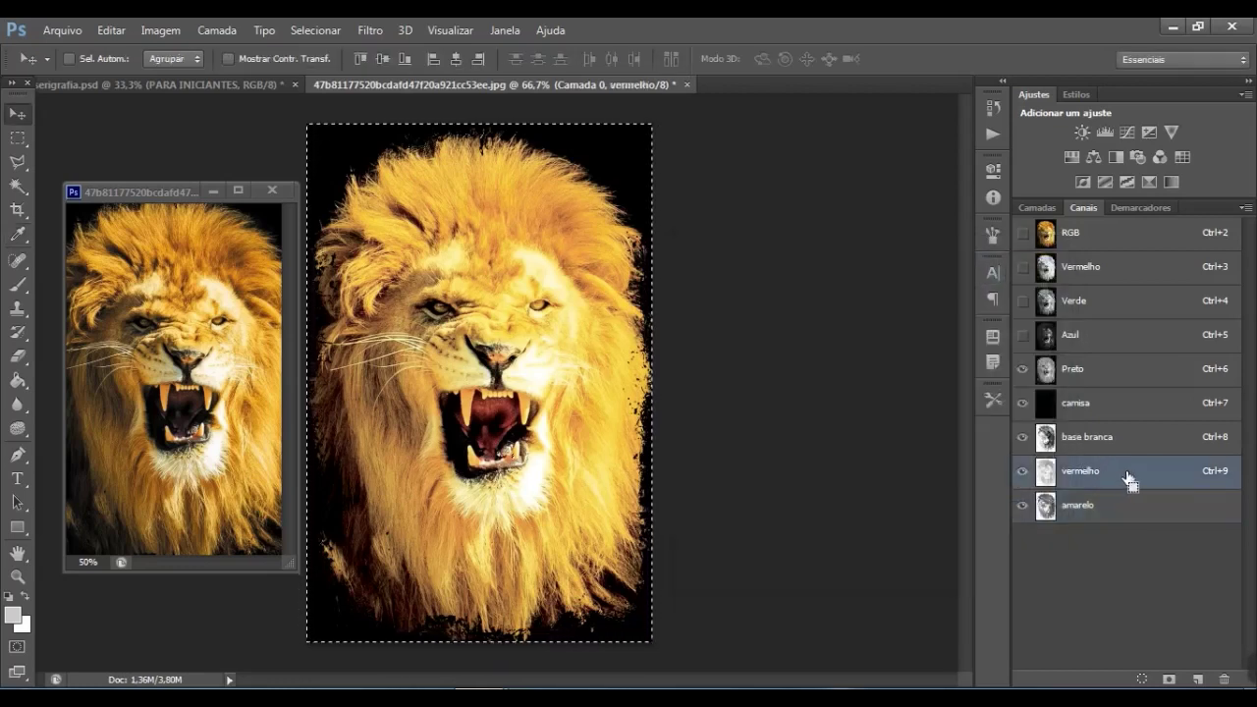
key("ctrl+m")
left_click_drag(917, 376, 925, 390)
mouse_move(971, 333)
left_mouse_down()
mouse_move(968, 316)
mouse_move(980, 321)
left_mouse_up()
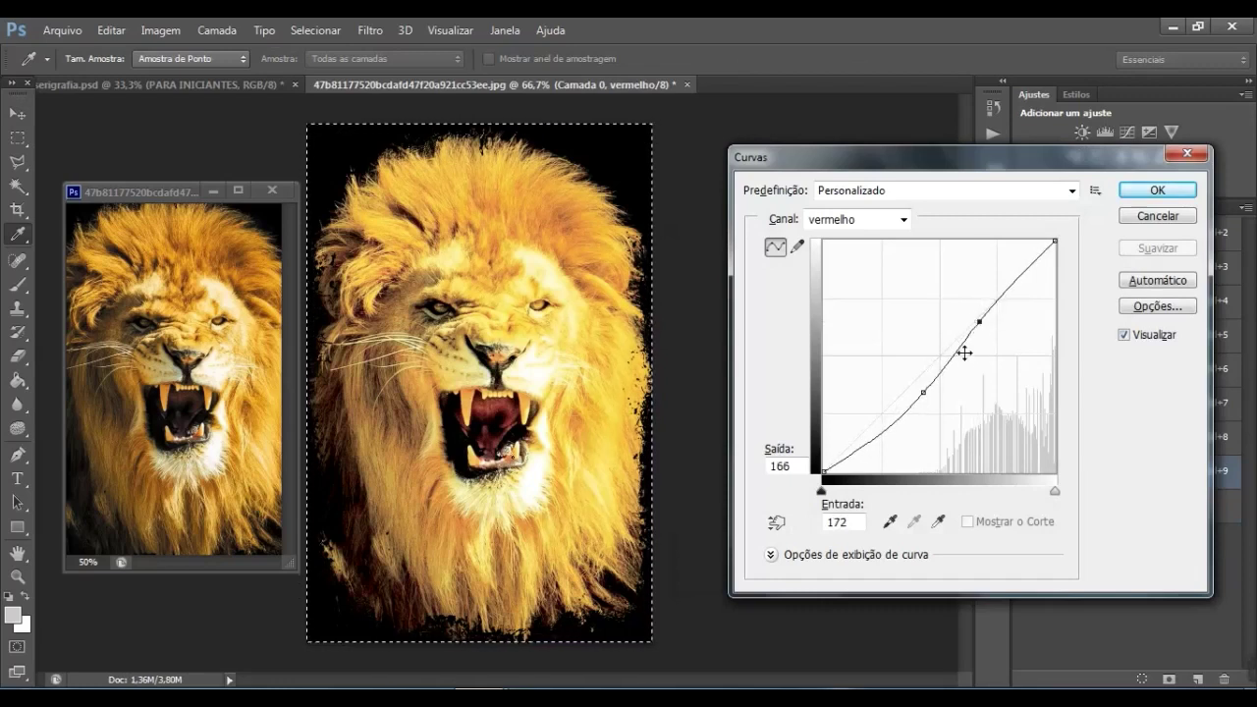
left_click_drag(923, 393, 931, 400)
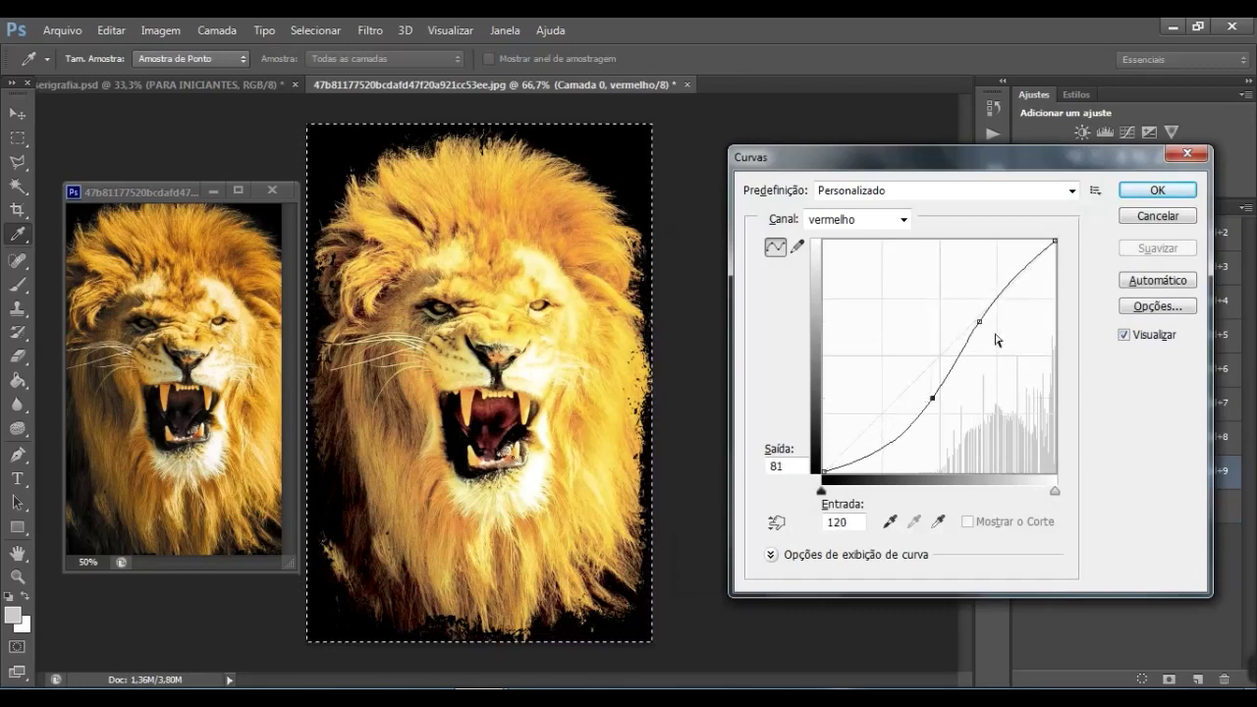
left_click_drag(982, 321, 985, 314)
left_click_drag(931, 400, 920, 402)
left_click_drag(990, 318, 984, 309)
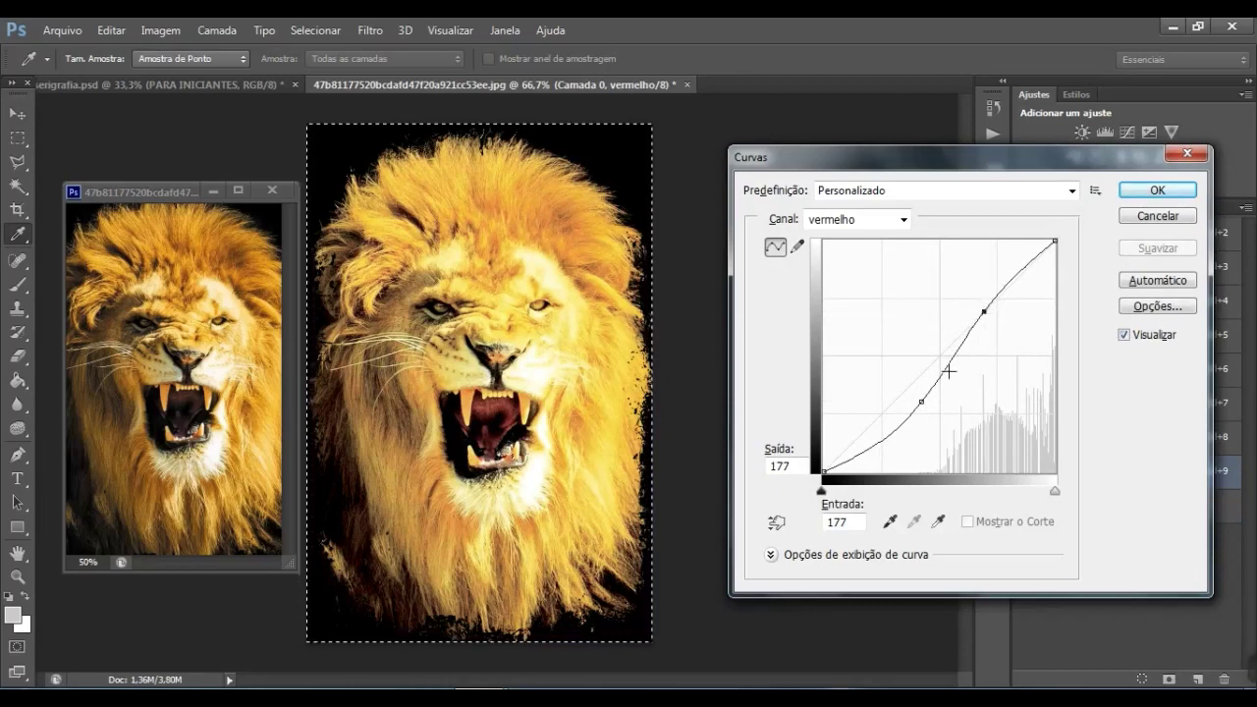
left_click_drag(921, 401, 923, 407)
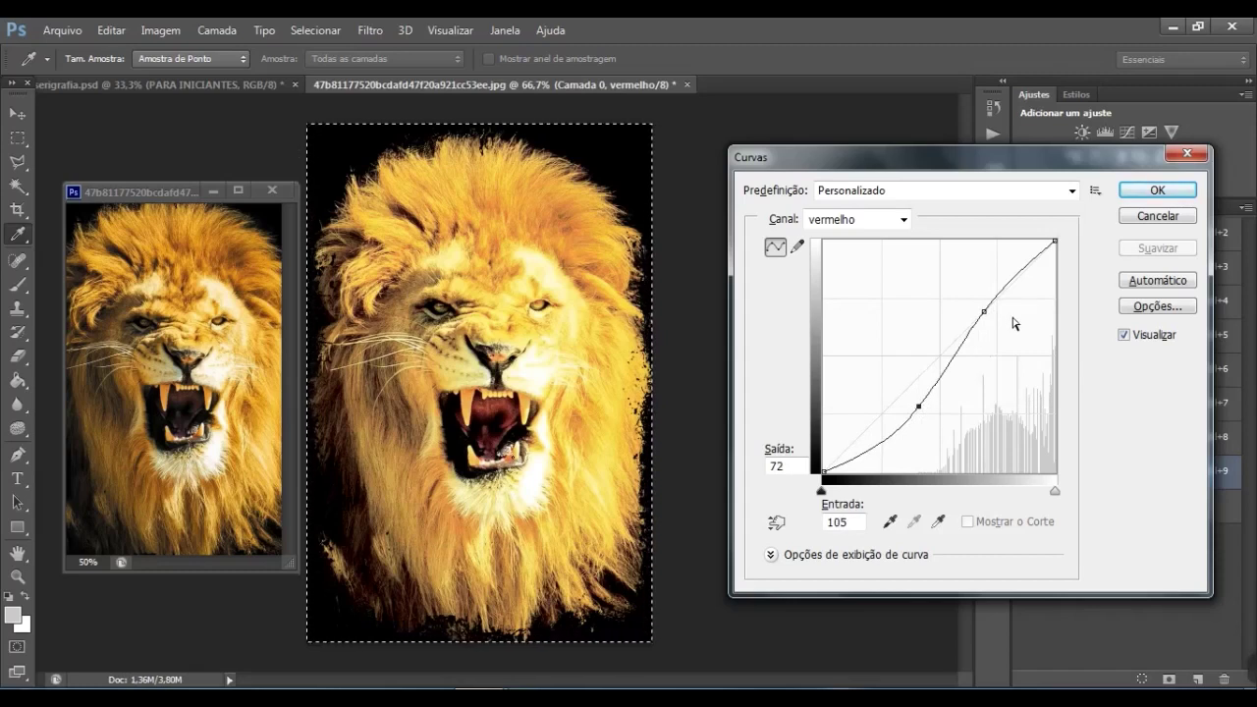
left_click(1155, 192)
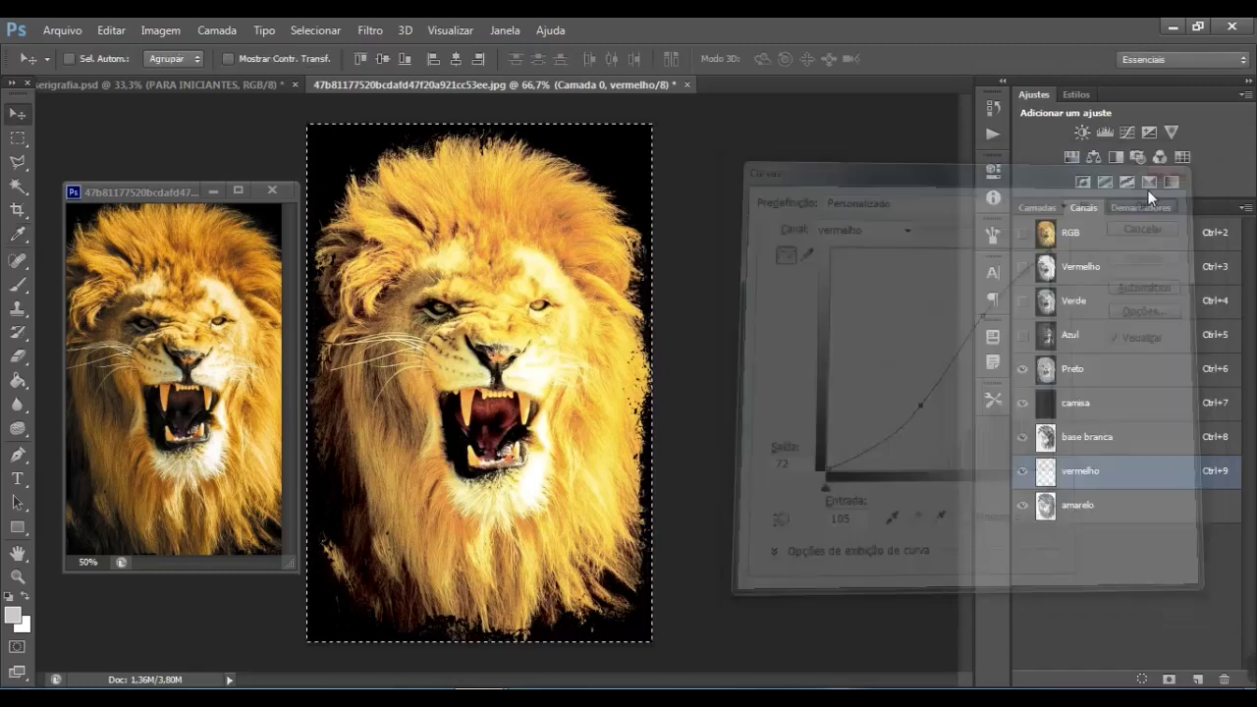
Rough in an S-curve on base branca, lowering the shadows and lifting the highlights
left_click(1085, 436)
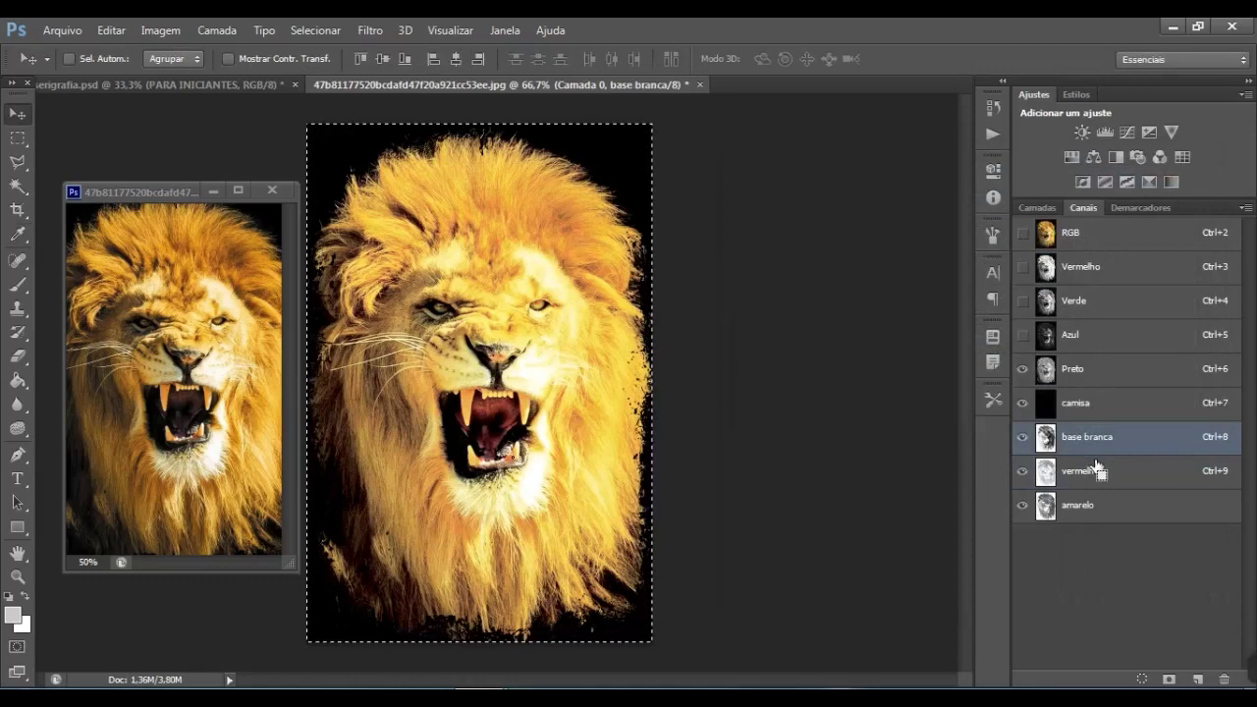
key("ctrl+m")
left_click_drag(923, 374, 926, 385)
left_click_drag(995, 310, 978, 295)
left_click_drag(931, 385, 924, 399)
left_click_drag(980, 295, 973, 291)
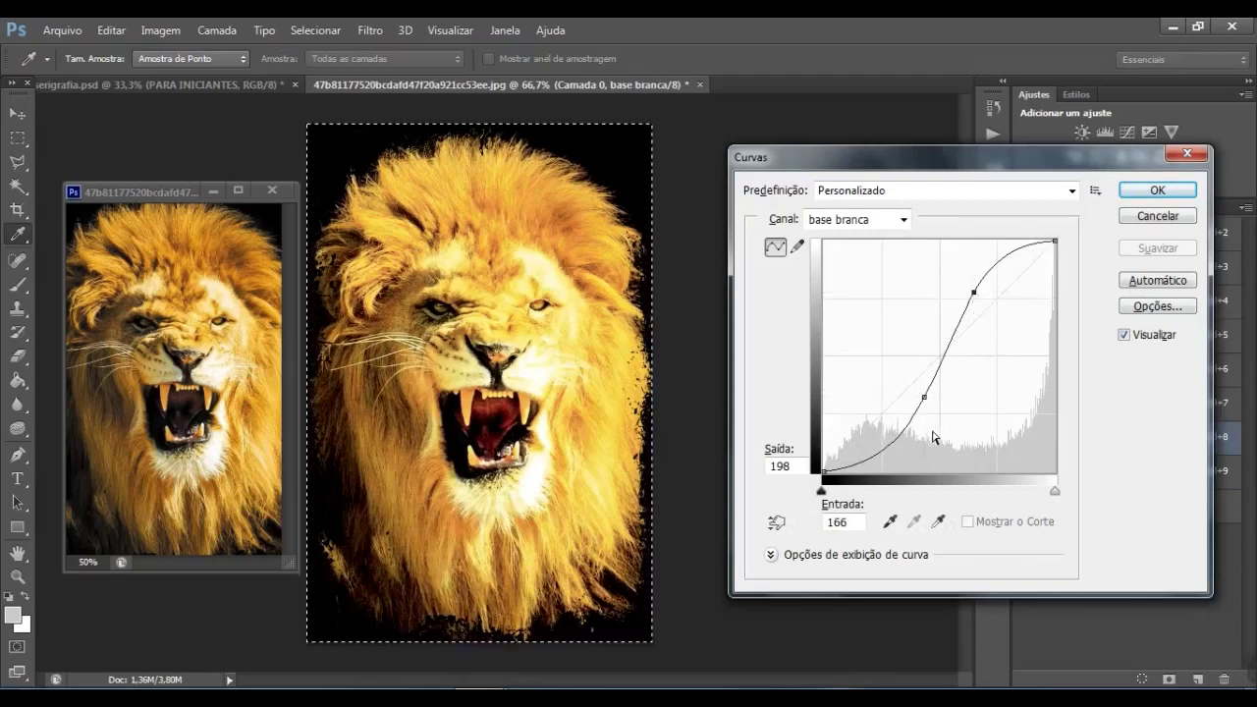
Refine the base branca curve to points near 94/67 and 166→191, then apply it
left_click_drag(924, 401, 925, 400)
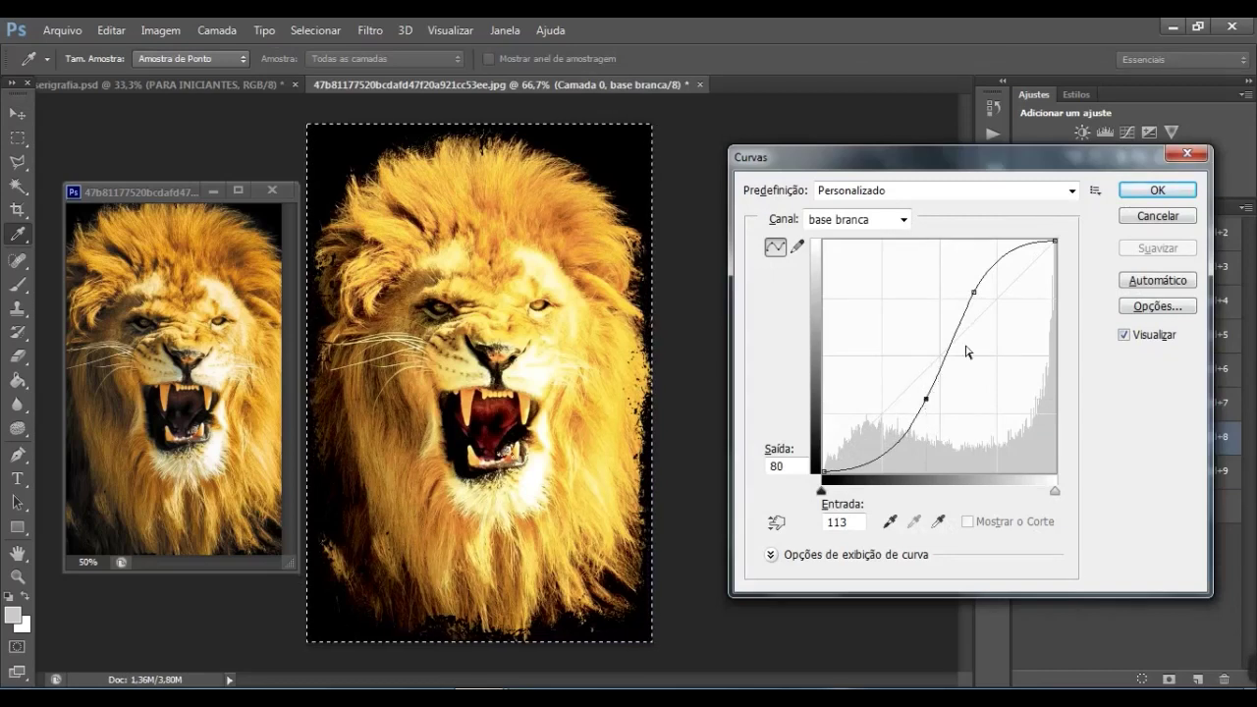
left_click_drag(972, 292, 966, 300)
mouse_move(931, 397)
left_mouse_down()
mouse_move(938, 387)
mouse_move(922, 395)
left_mouse_up()
left_click_drag(972, 286, 979, 294)
left_click_drag(927, 394, 895, 367)
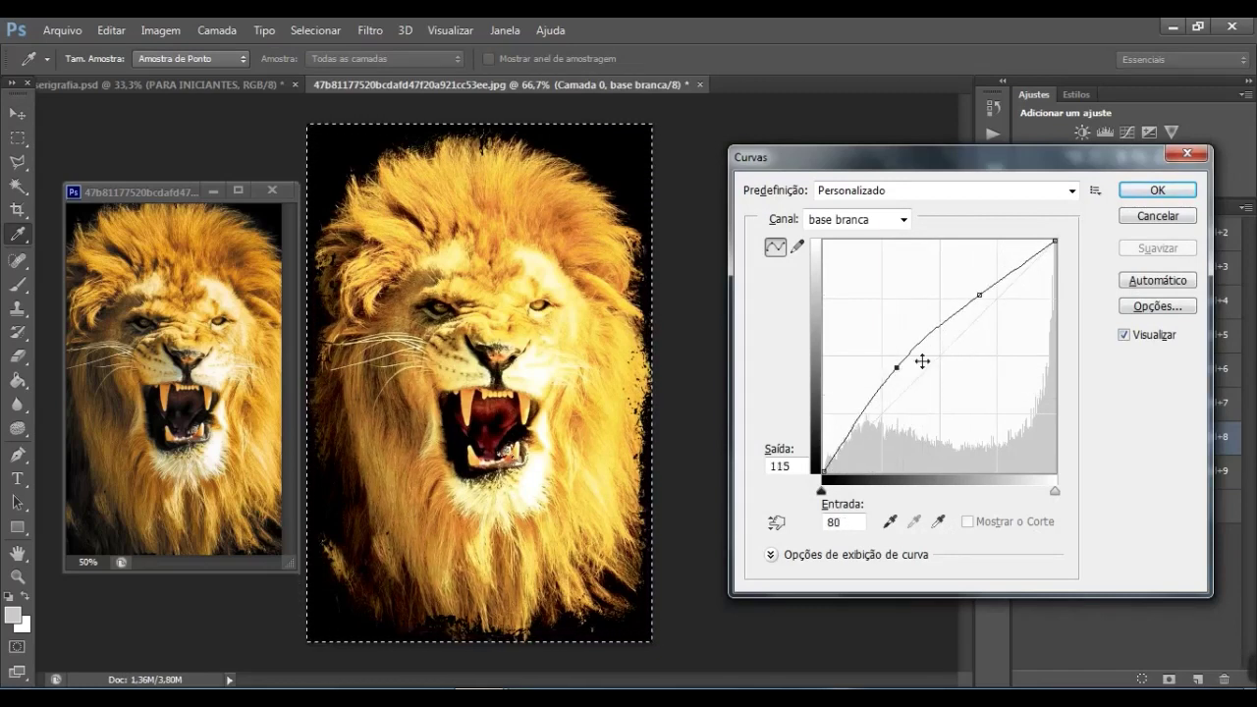
mouse_move(980, 294)
left_mouse_down()
mouse_move(1012, 330)
mouse_move(981, 293)
left_mouse_up()
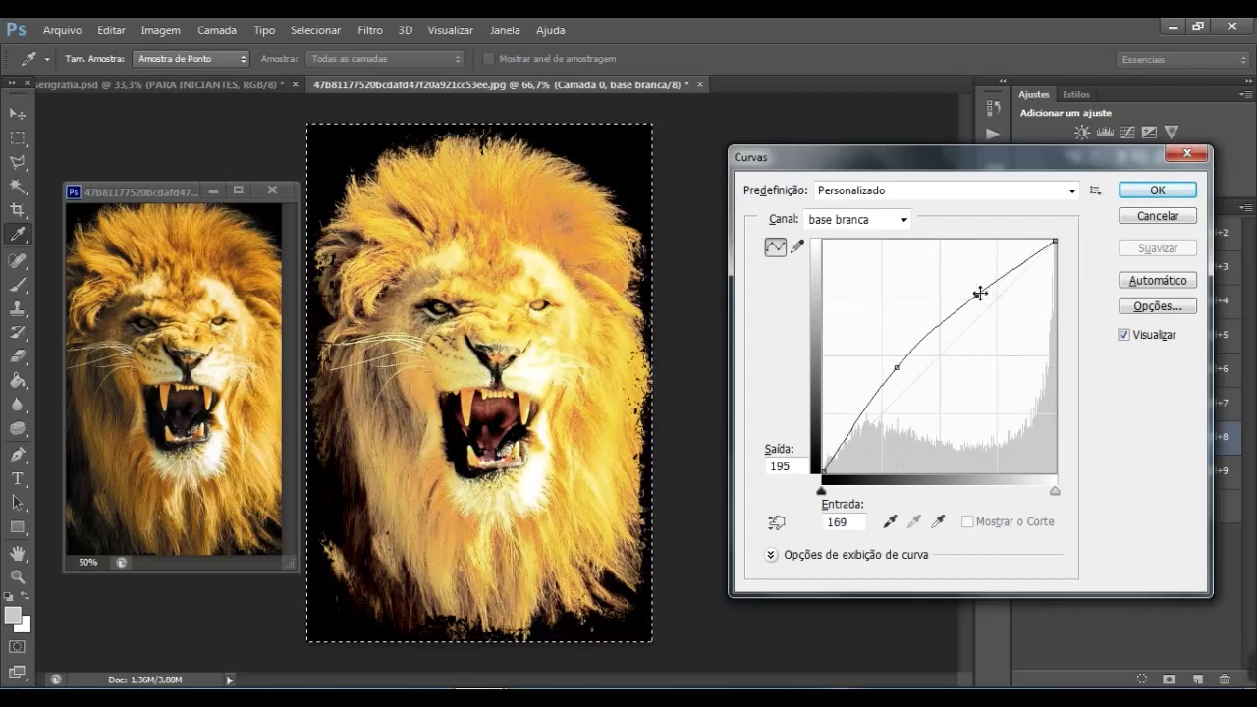
left_click_drag(901, 369, 918, 401)
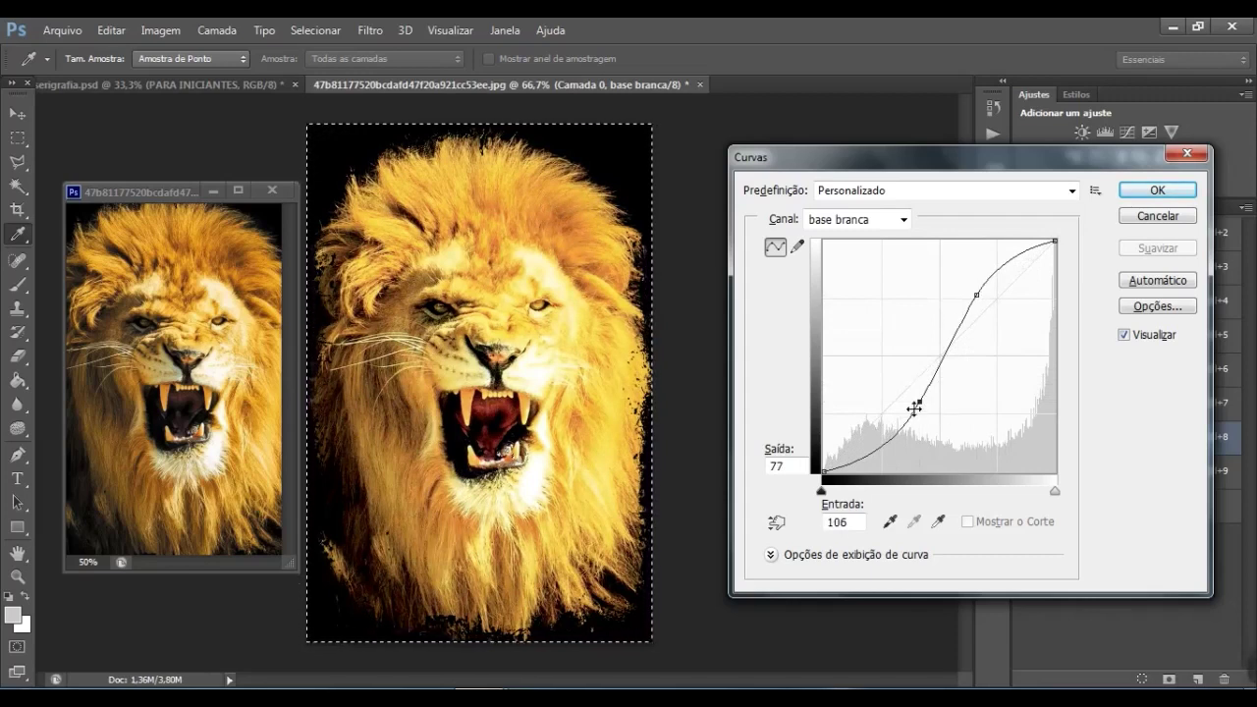
mouse_move(976, 297)
left_mouse_down()
mouse_move(993, 317)
mouse_move(970, 293)
left_mouse_up()
left_click_drag(917, 412, 913, 401)
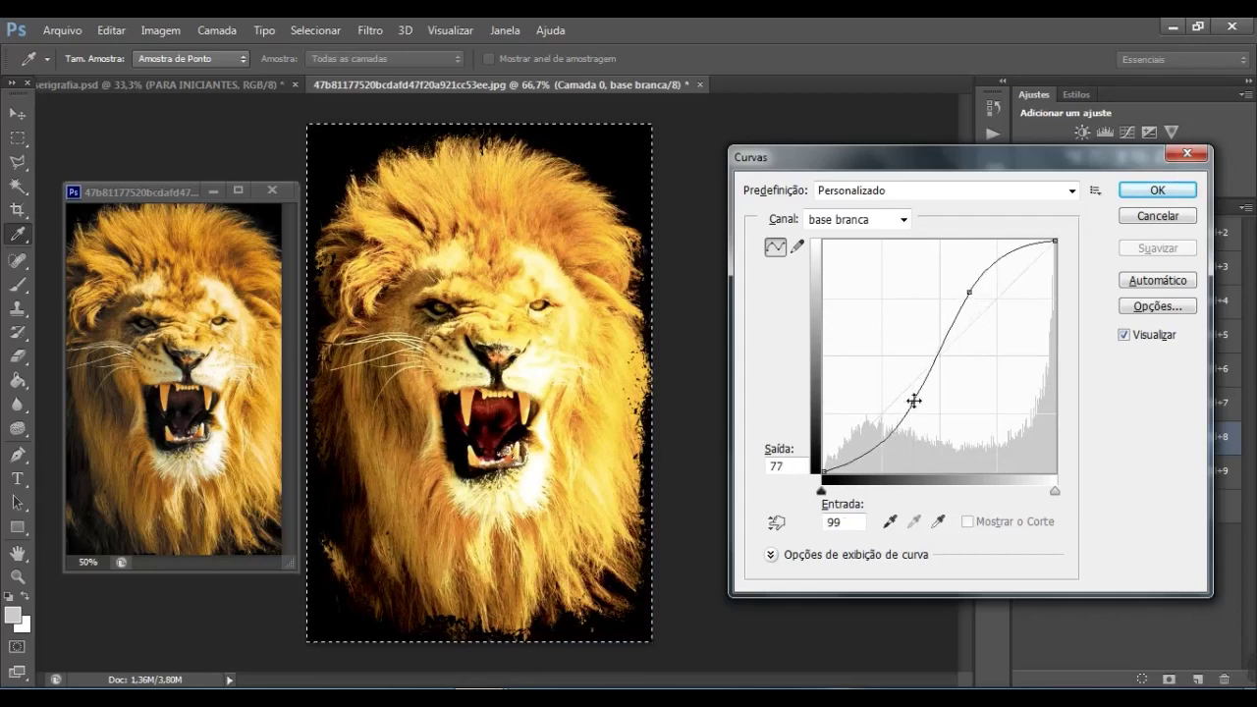
left_click_drag(971, 290, 969, 299)
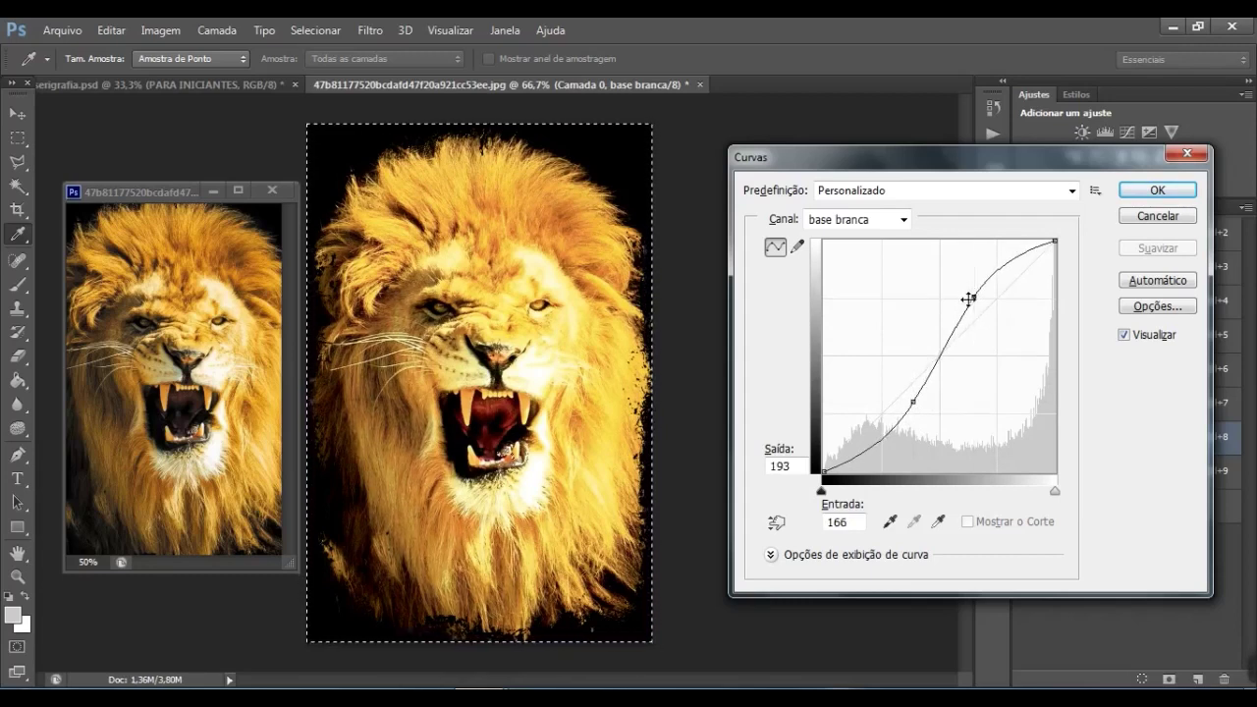
left_click_drag(914, 406, 908, 417)
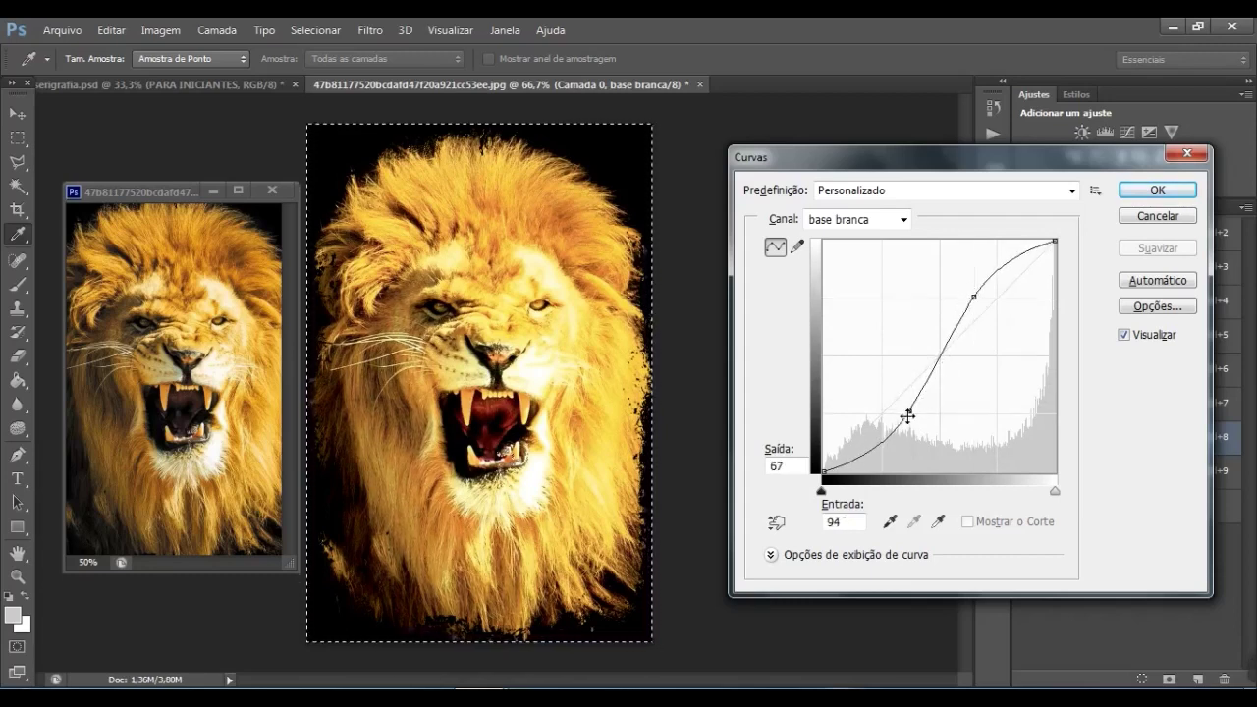
left_click_drag(976, 298, 972, 296)
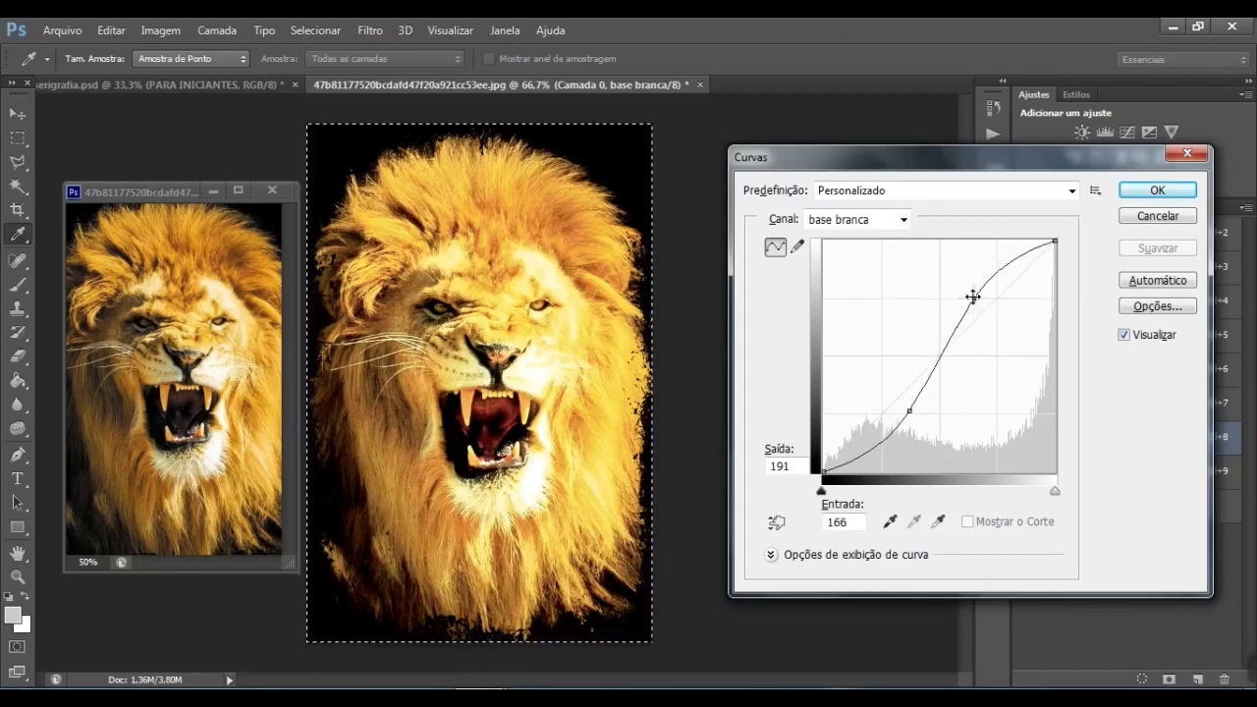
left_click(1144, 193)
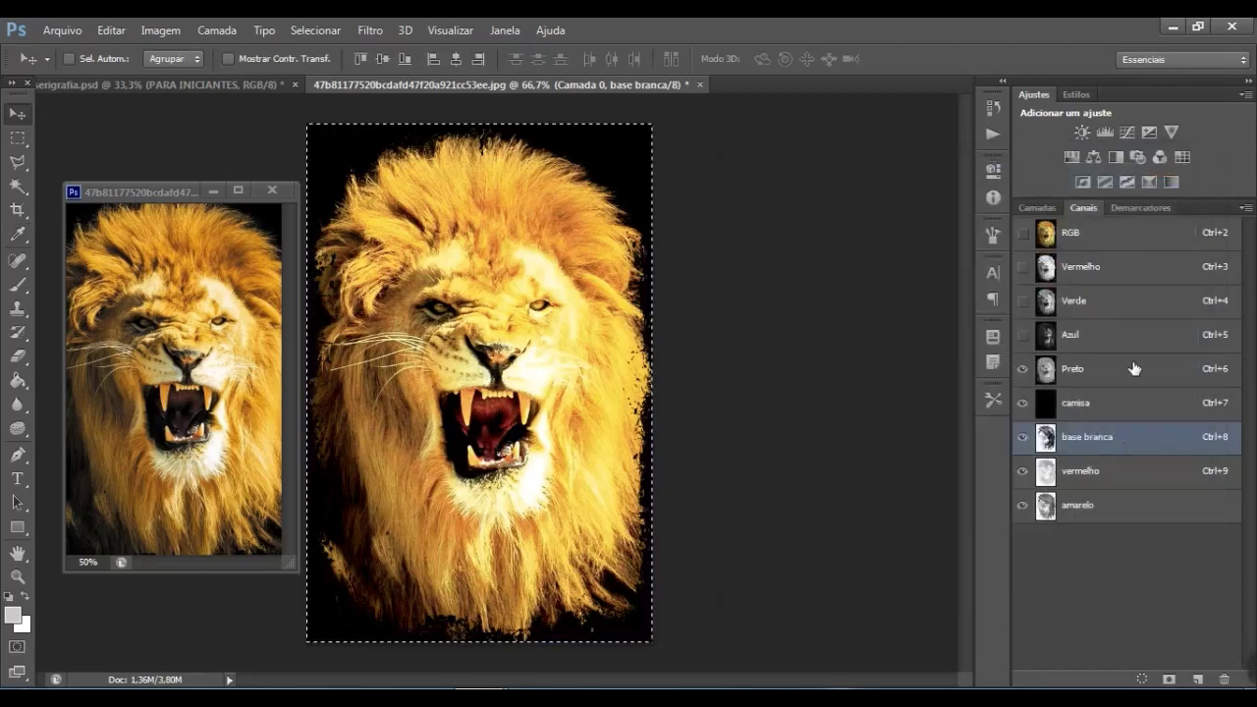
Give vermelho a gentle previewed curve with points near 82/81, 147/135 and 193/183
left_click(1108, 471)
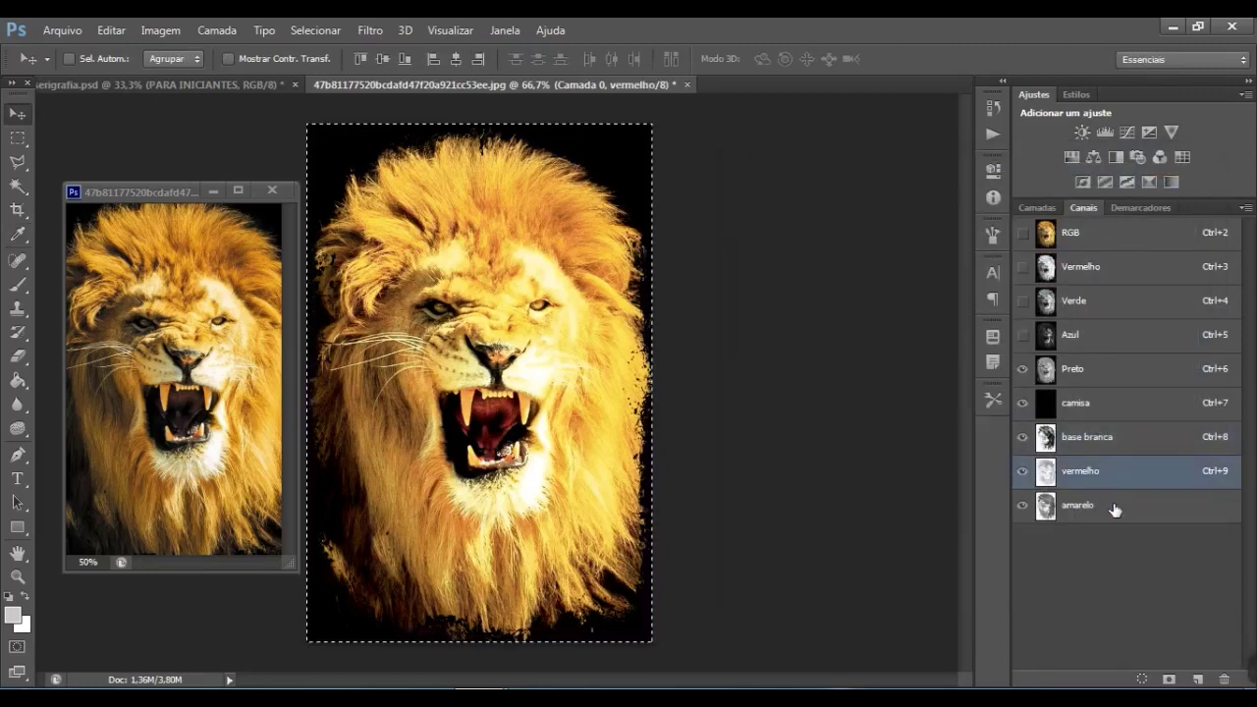
key("ctrl+m")
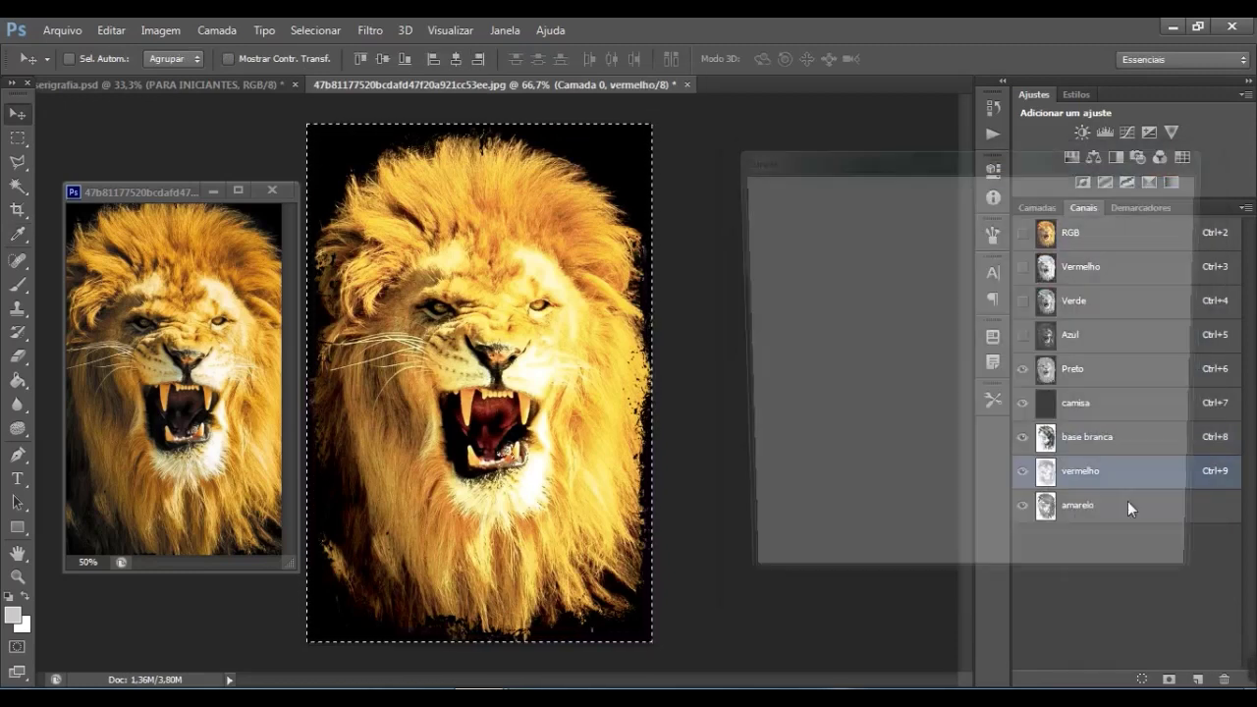
left_click_drag(898, 396, 912, 412)
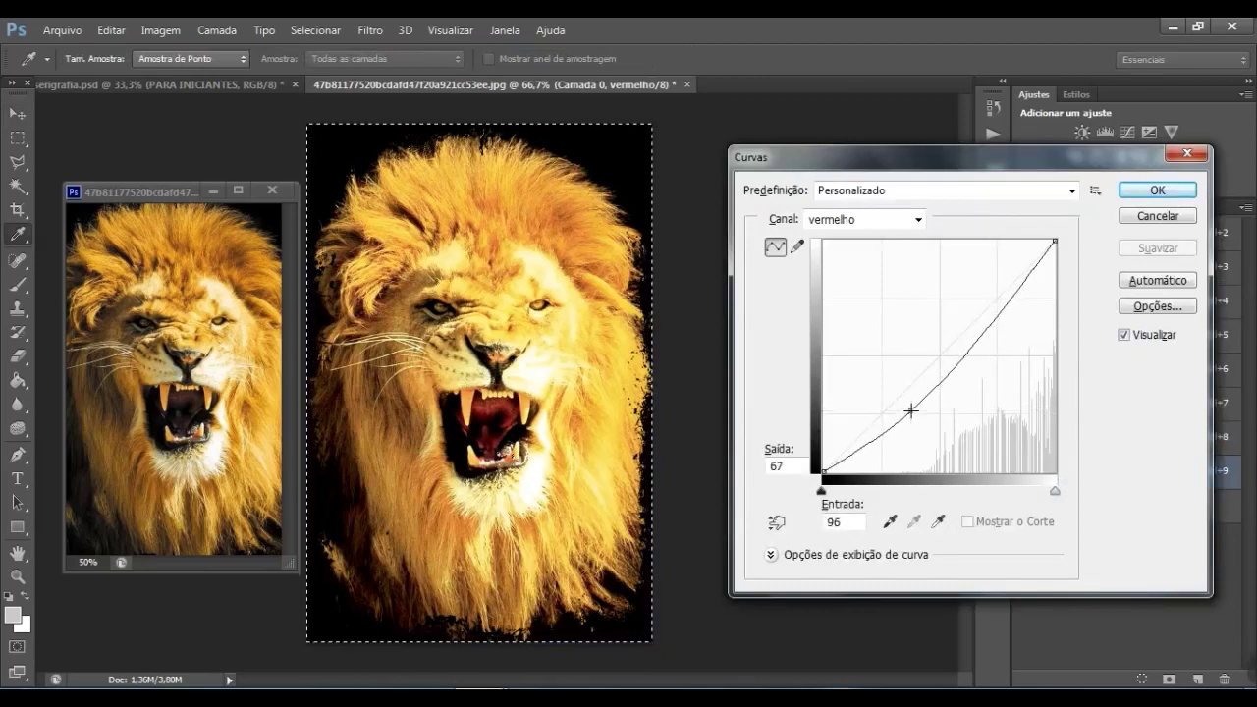
mouse_move(1001, 311)
left_mouse_down()
mouse_move(987, 303)
mouse_move(997, 306)
left_mouse_up()
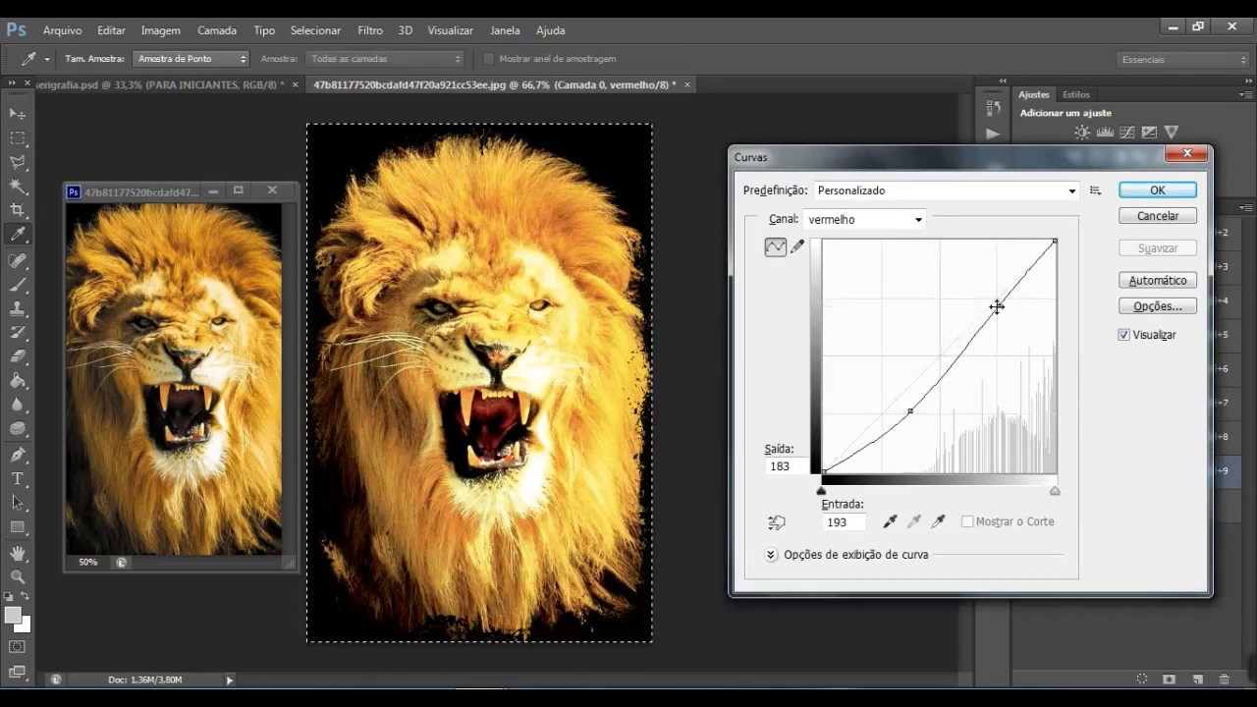
left_click(1122, 336)
left_click_drag(910, 411, 899, 399)
mouse_move(962, 340)
left_mouse_down()
mouse_move(942, 336)
mouse_move(958, 348)
left_mouse_up()
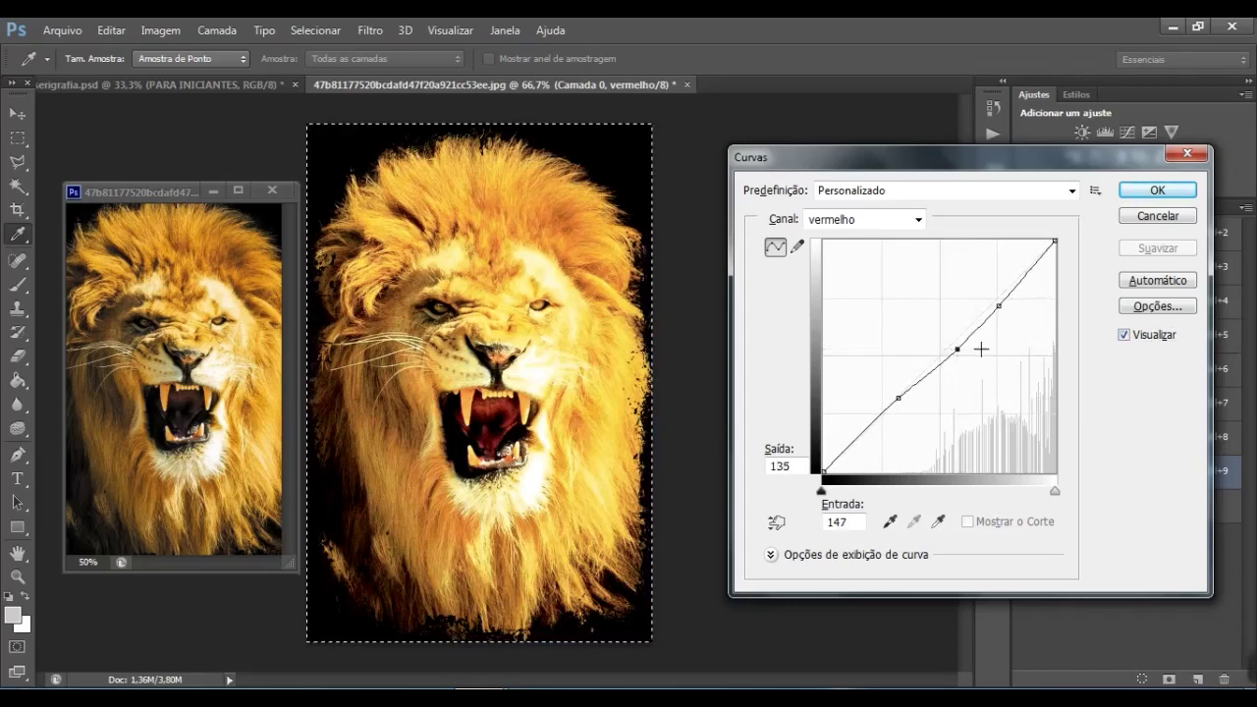
left_click(1158, 218)
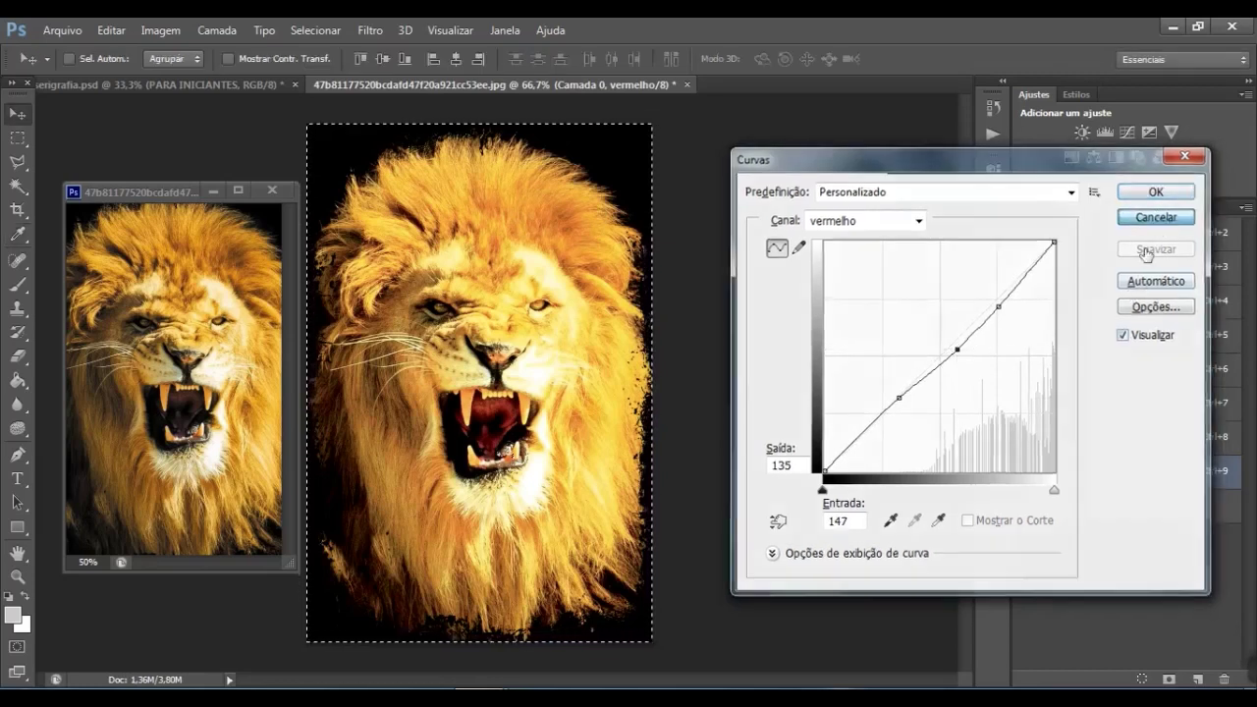
Set the vermelho channel's input levels to 28 / 1,11 / 255
left_click(1124, 506)
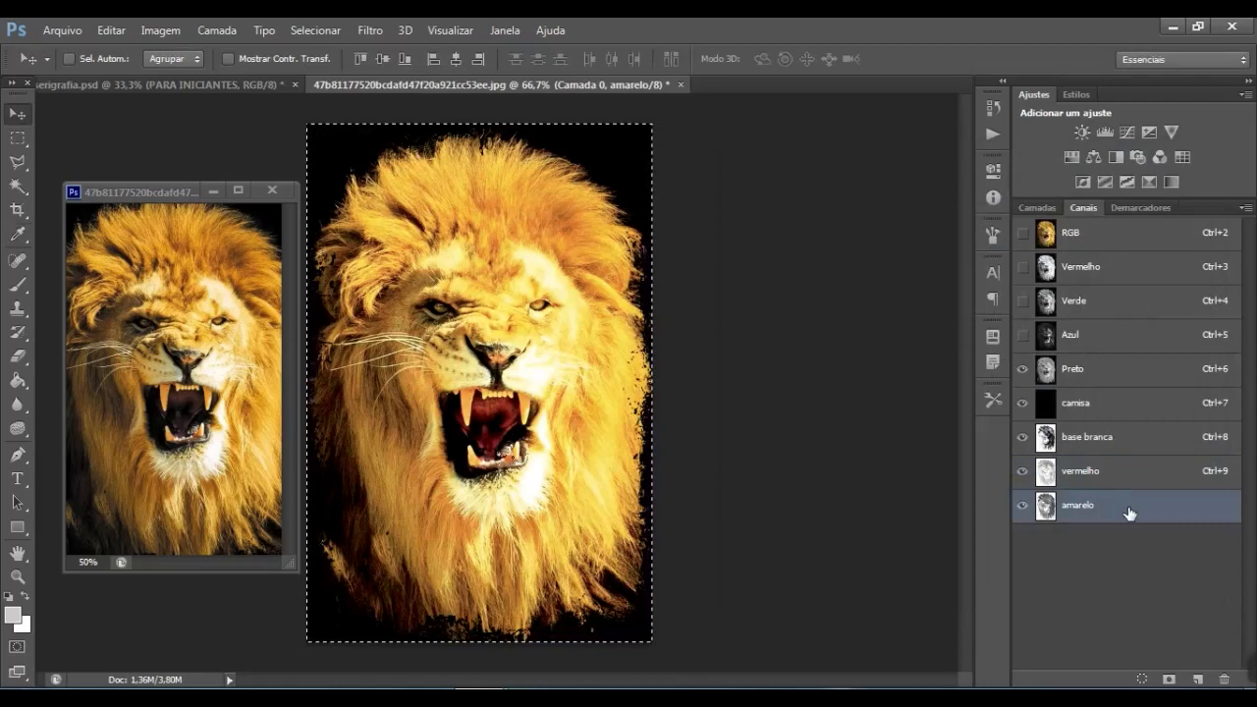
left_click(1134, 474)
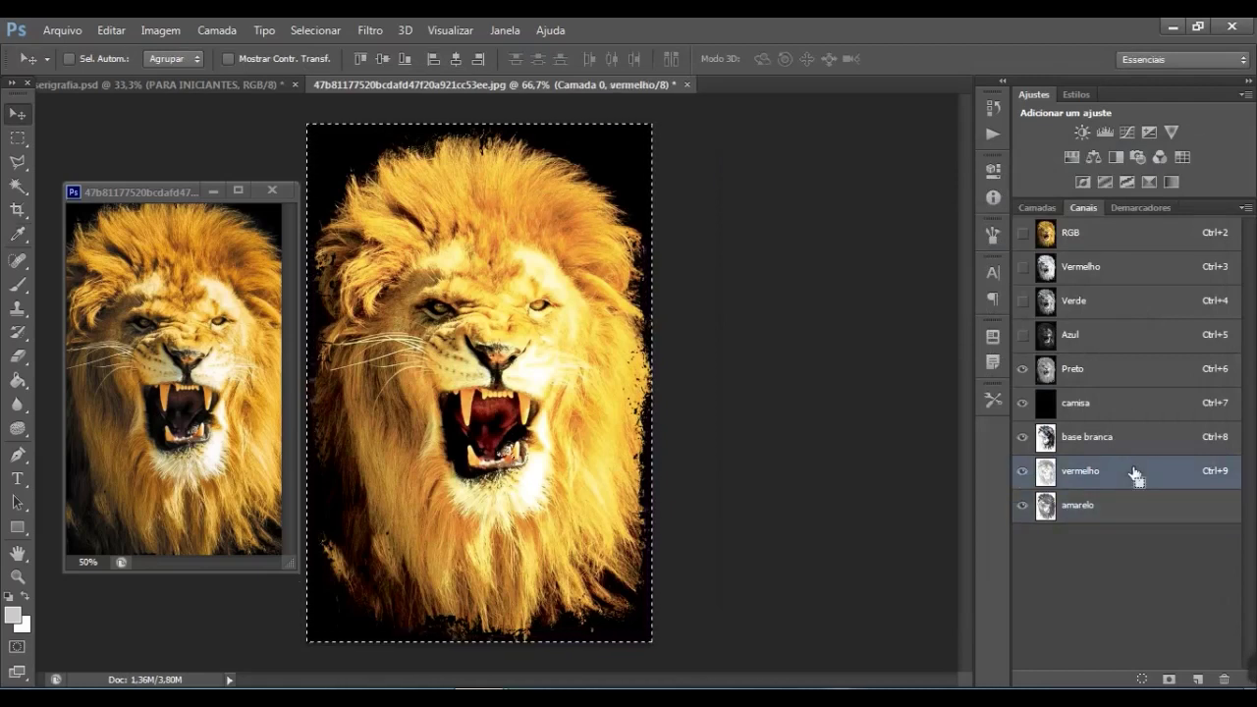
key("ctrl+l")
left_click_drag(707, 457, 740, 473)
left_click_drag(838, 454, 831, 458)
mouse_move(941, 456)
left_mouse_down()
mouse_move(893, 456)
mouse_move(958, 466)
left_mouse_up()
left_click_drag(735, 458, 732, 455)
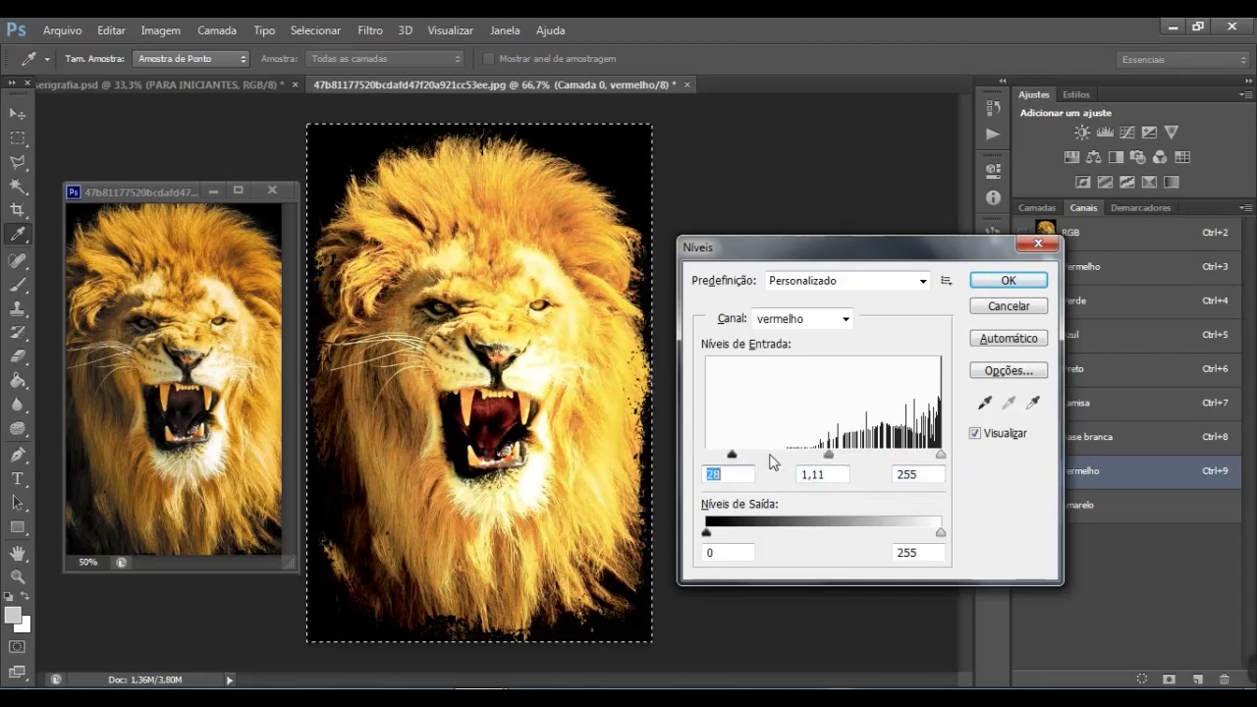
left_click(1009, 282)
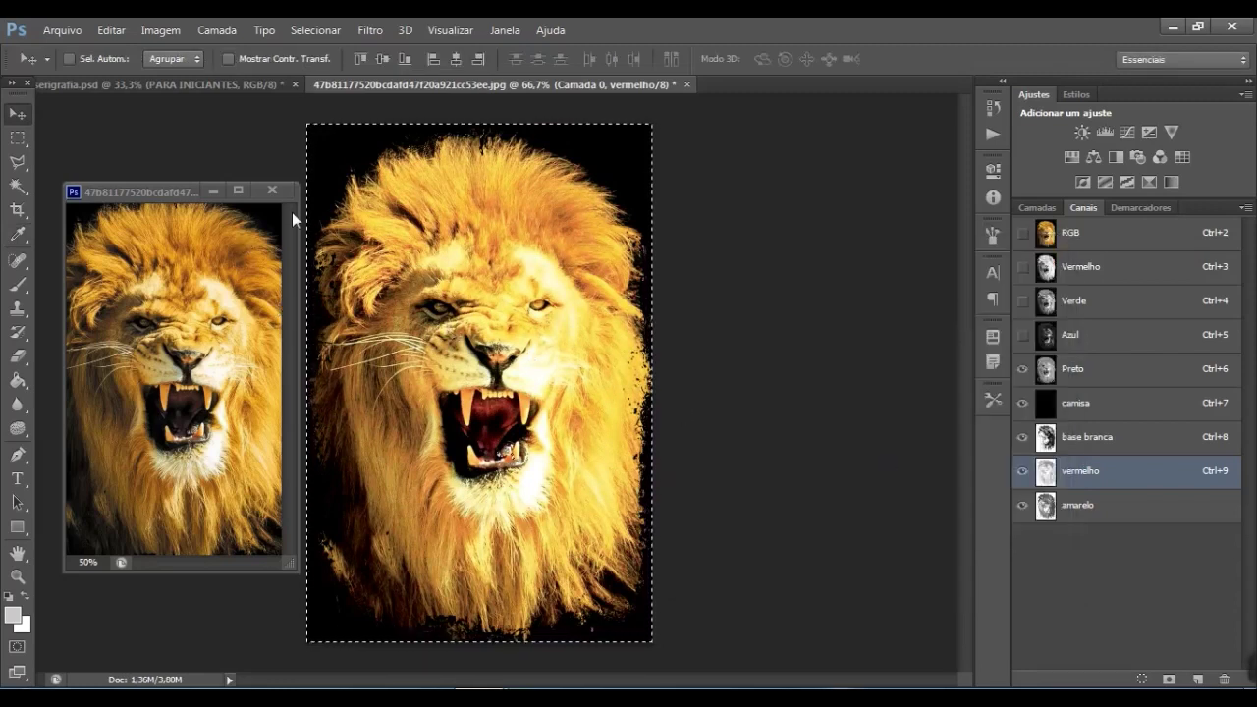
Enlarge the 'cópia' lion window, place it beside the Channels panel and view its base branca
left_click_drag(166, 190, 844, 173)
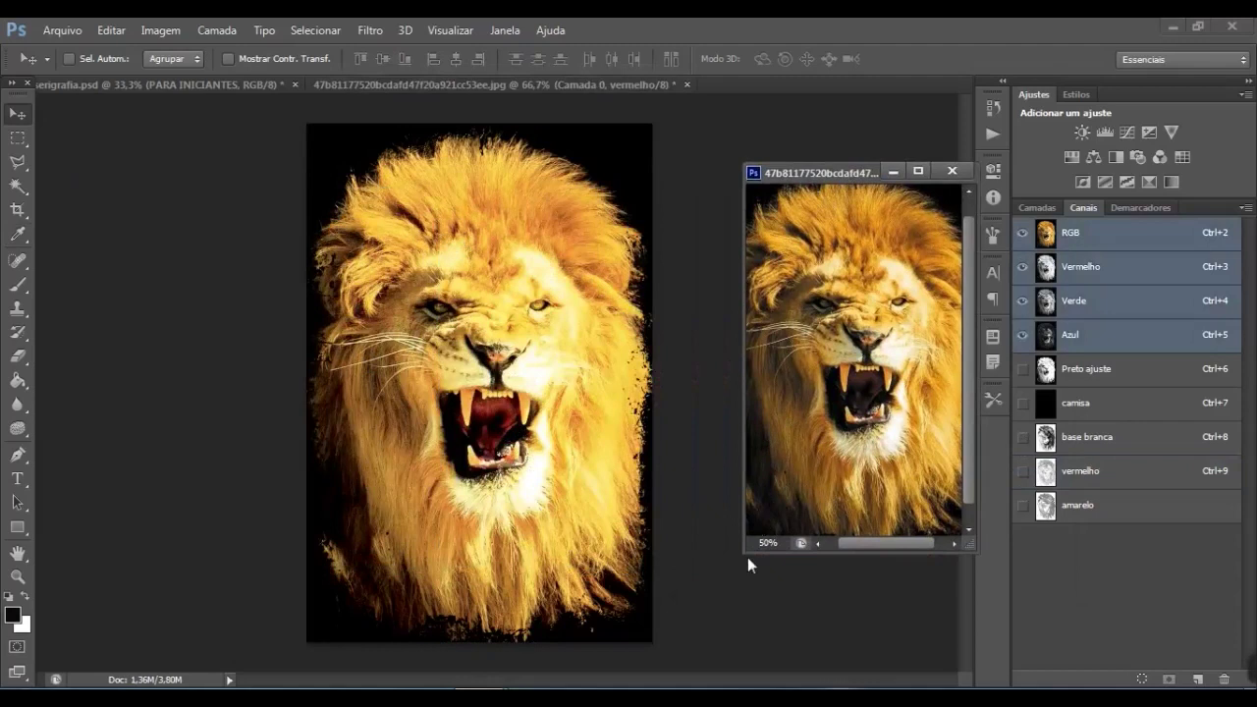
left_click_drag(746, 550, 711, 582)
left_click_drag(661, 630, 593, 688)
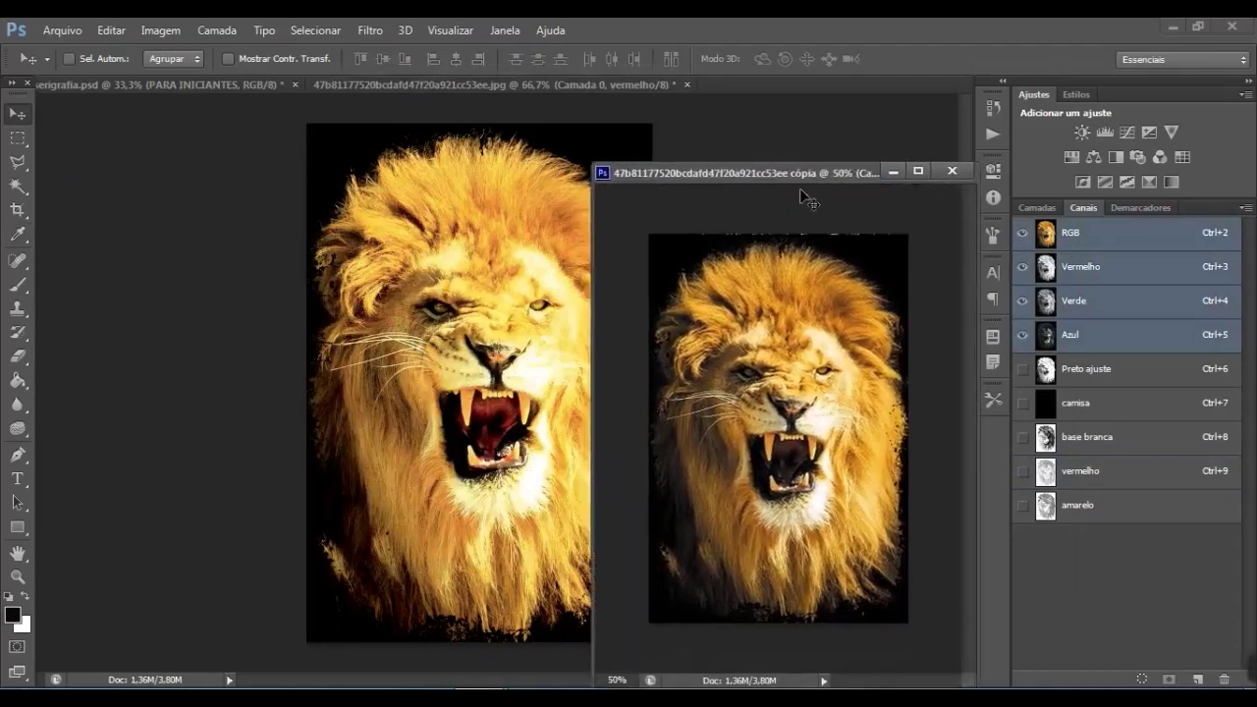
left_click_drag(812, 167, 918, 97)
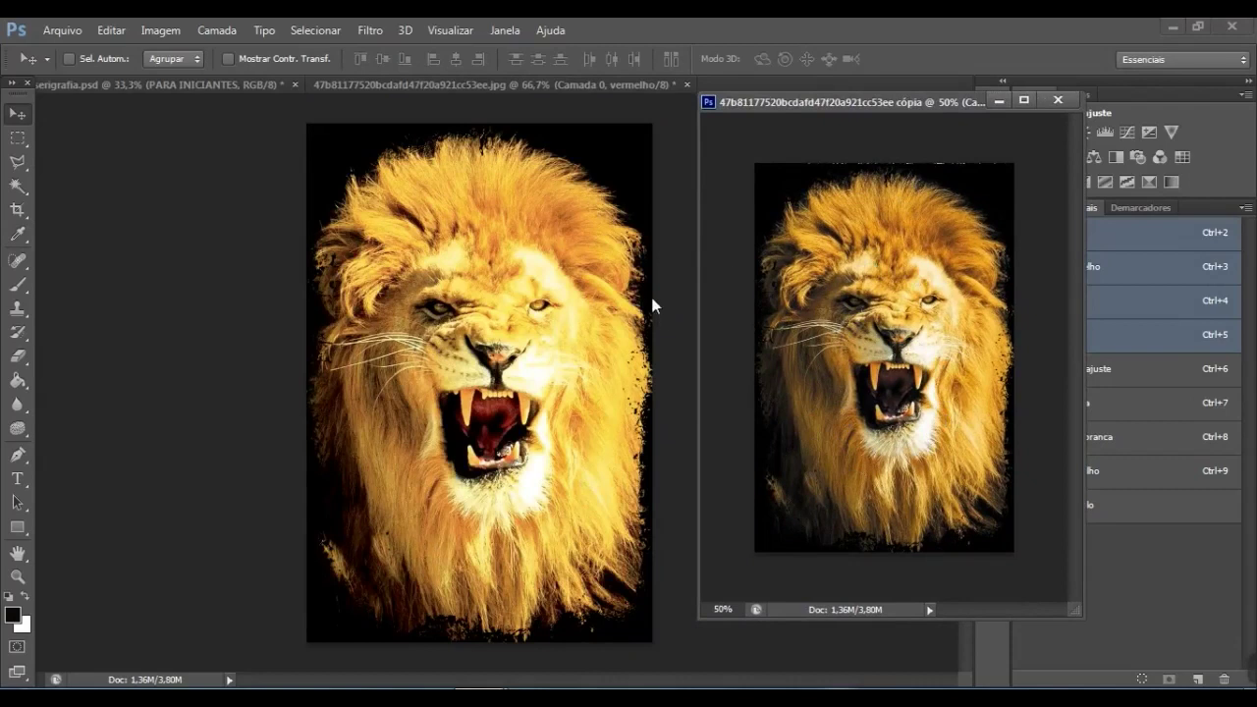
left_click_drag(887, 102, 813, 104)
left_click(1141, 446)
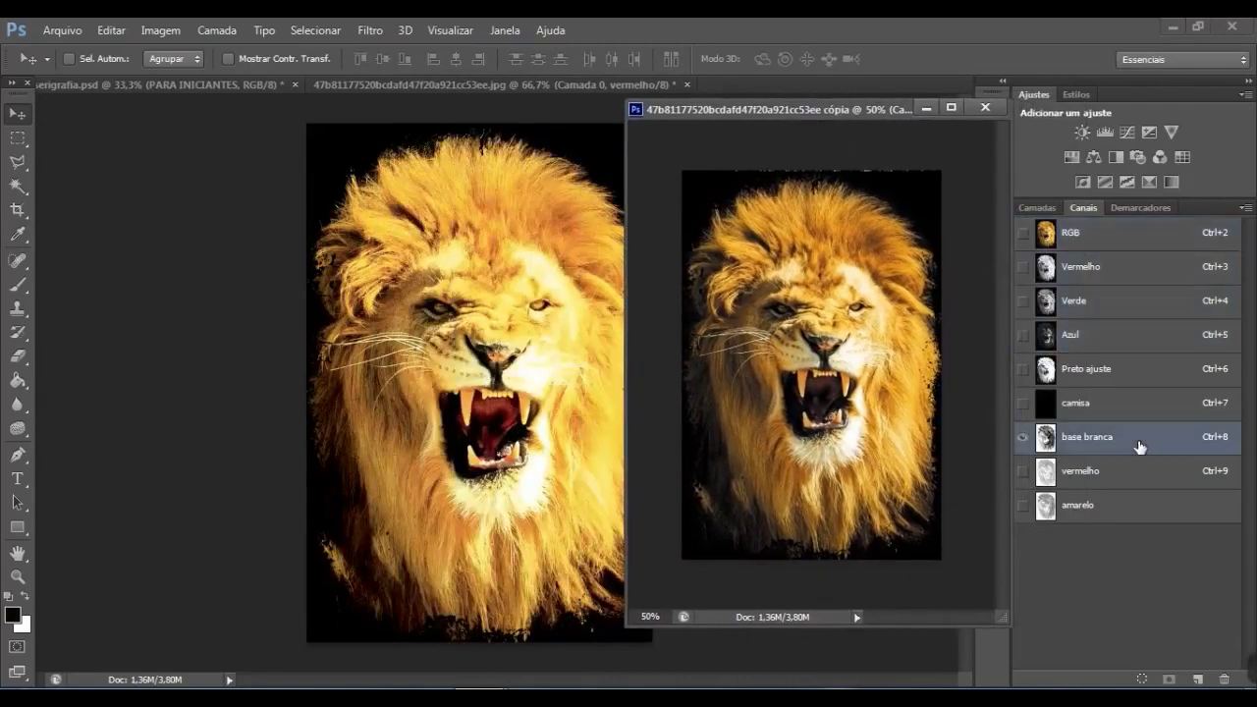
Cancel Levels on the copy, restore its composite view and return to the lion jpg
key("ctrl+l")
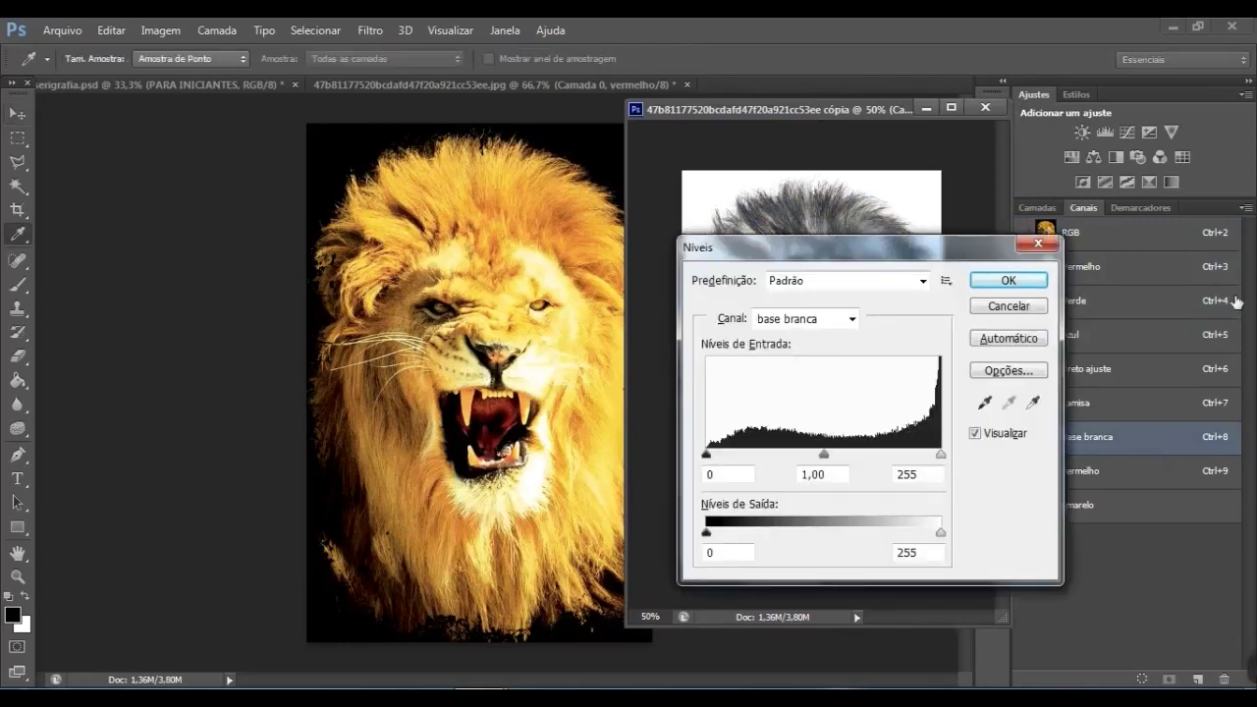
left_click(1031, 311)
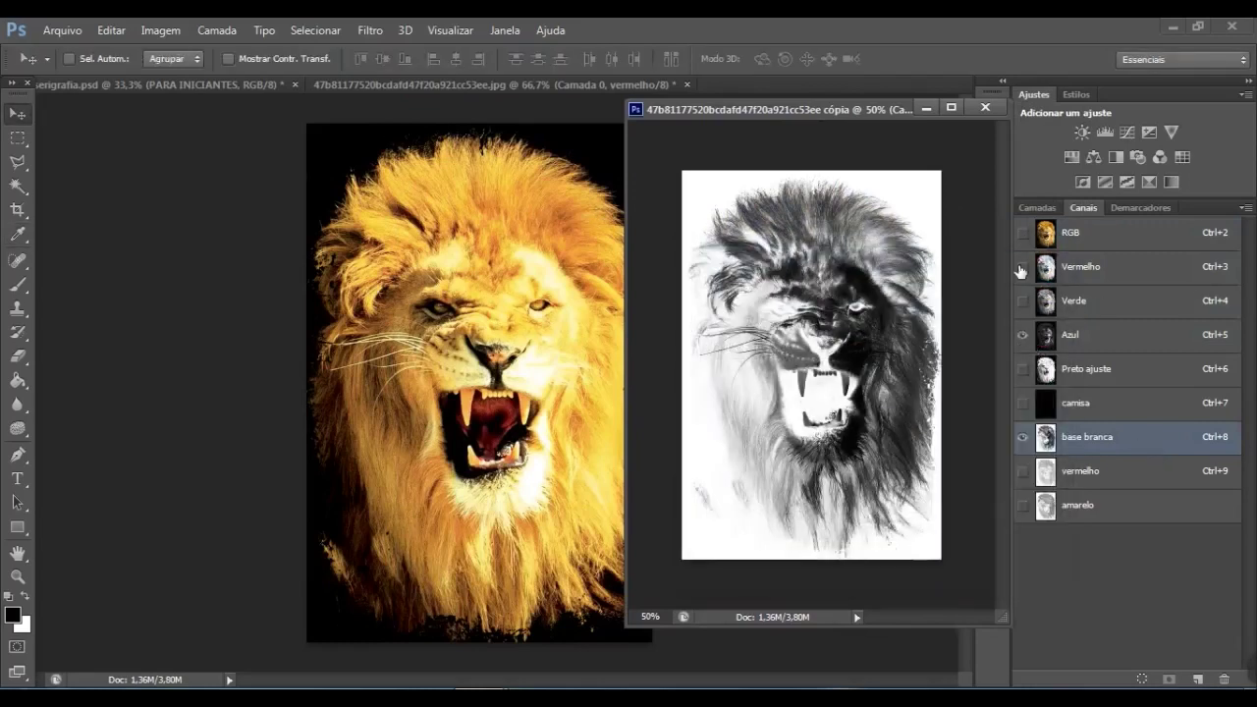
key("grave")
left_click(1023, 439)
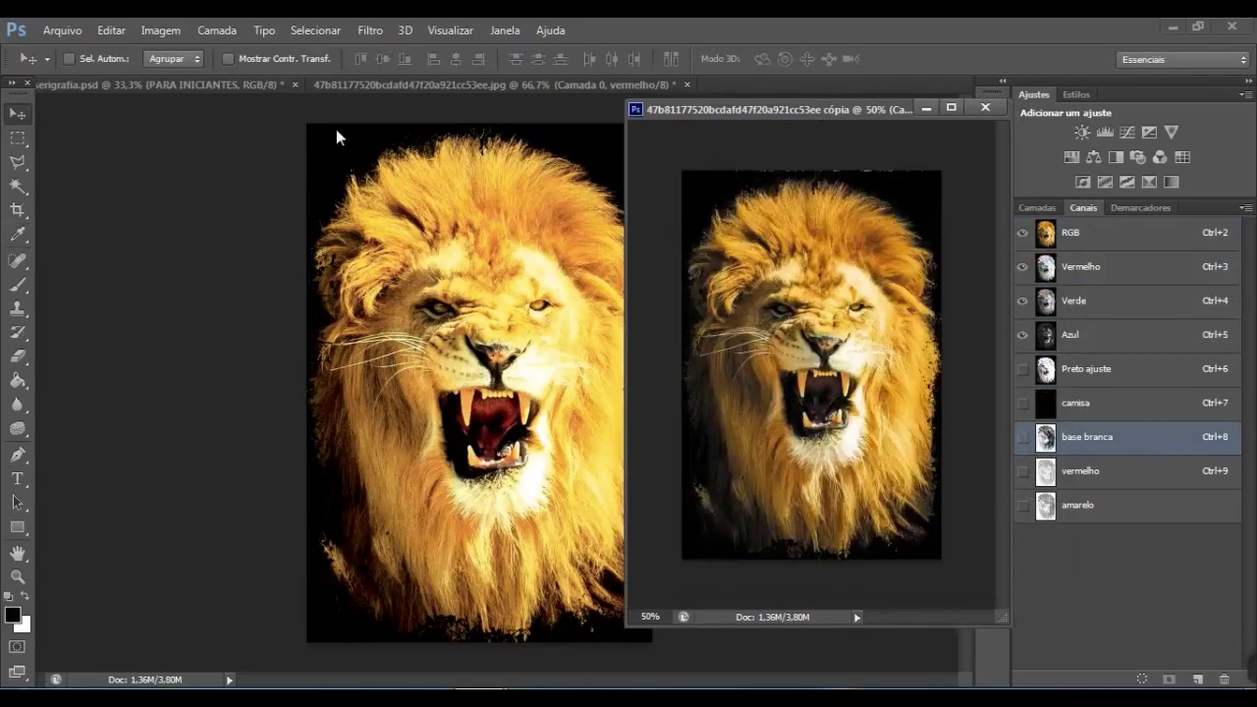
left_click(387, 83)
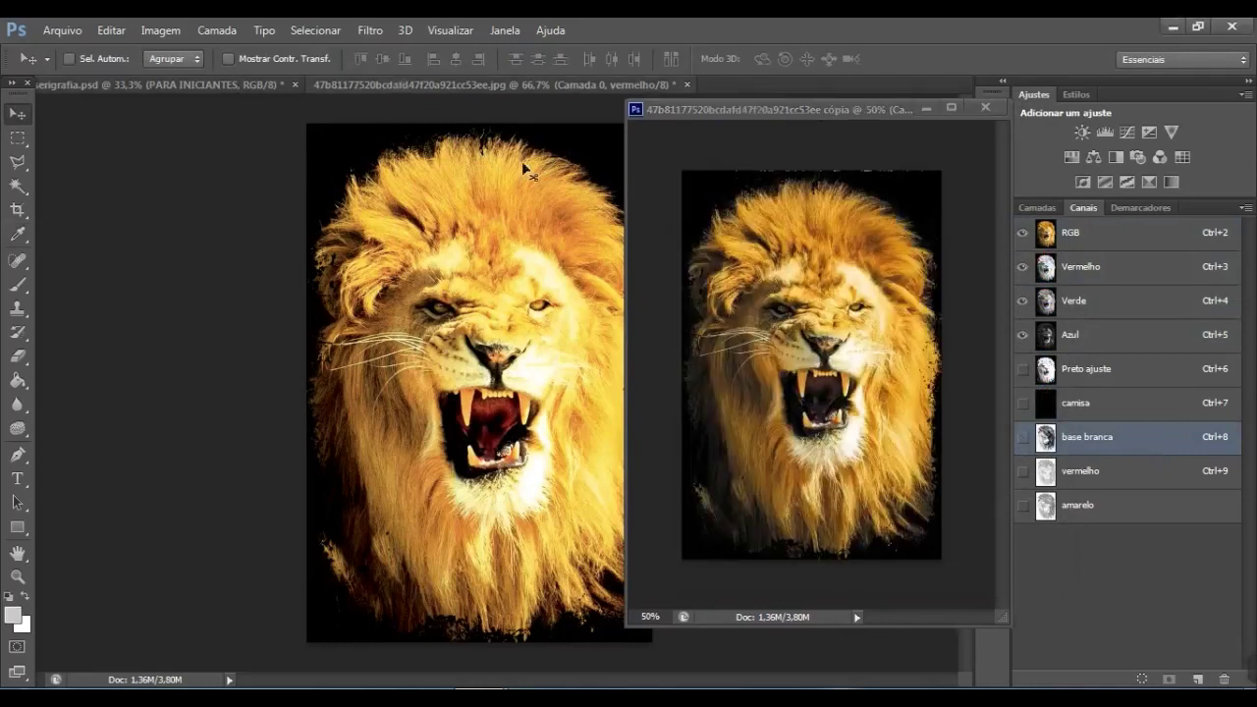
Set the base branca channel's input levels to 0 / 1,10 / 239
left_click(1108, 450)
key("ctrl+l")
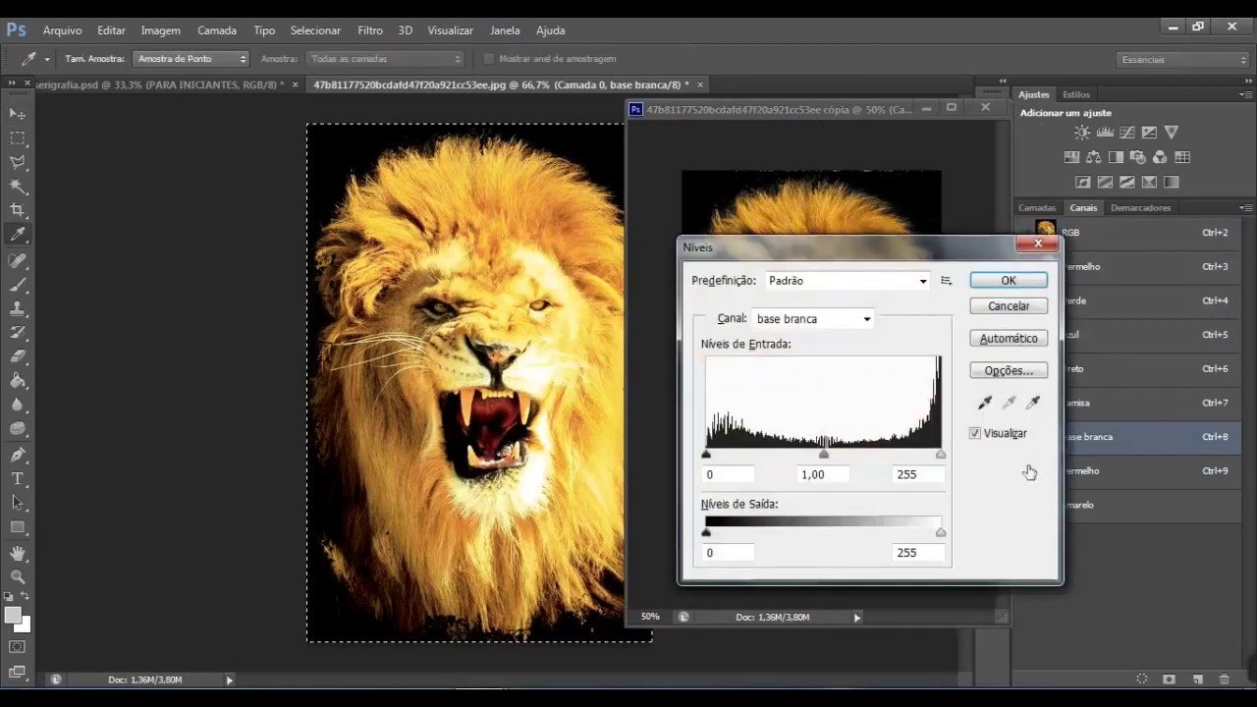
left_click_drag(941, 457, 903, 458)
left_click_drag(883, 253, 939, 256)
left_click_drag(960, 456, 980, 457)
left_click_drag(871, 458, 866, 459)
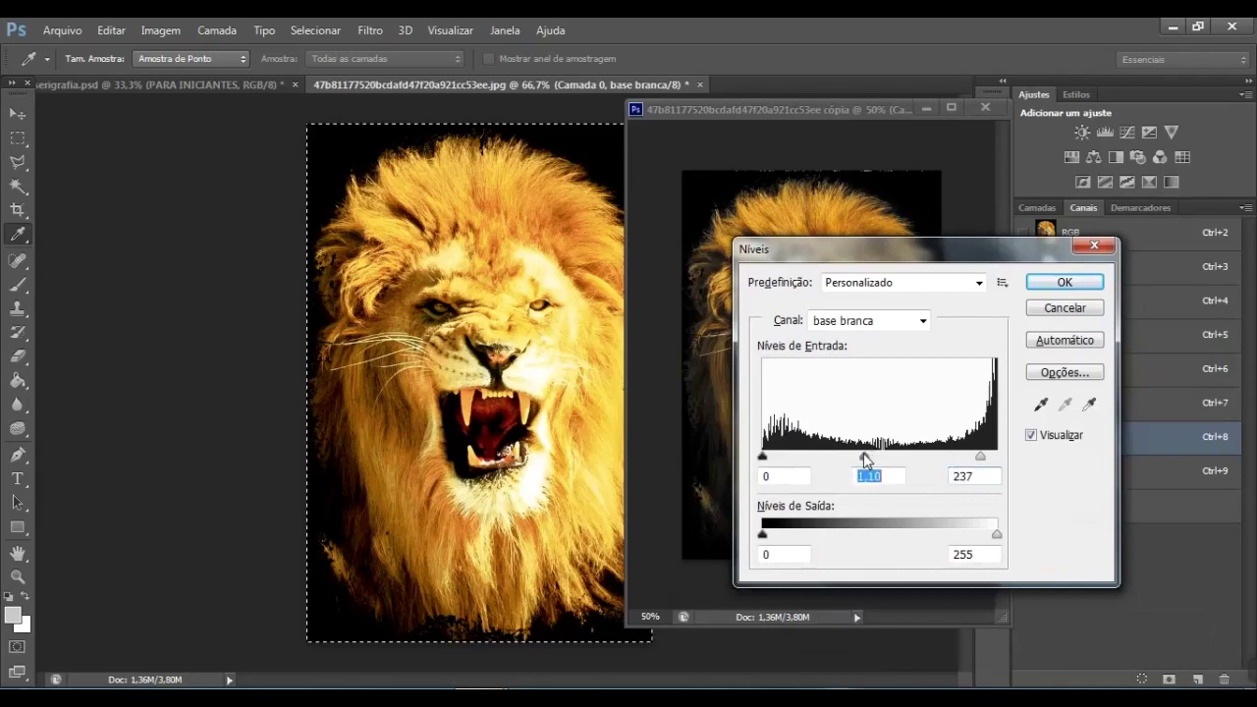
mouse_move(981, 458)
left_mouse_down()
mouse_move(997, 460)
mouse_move(984, 463)
left_mouse_up()
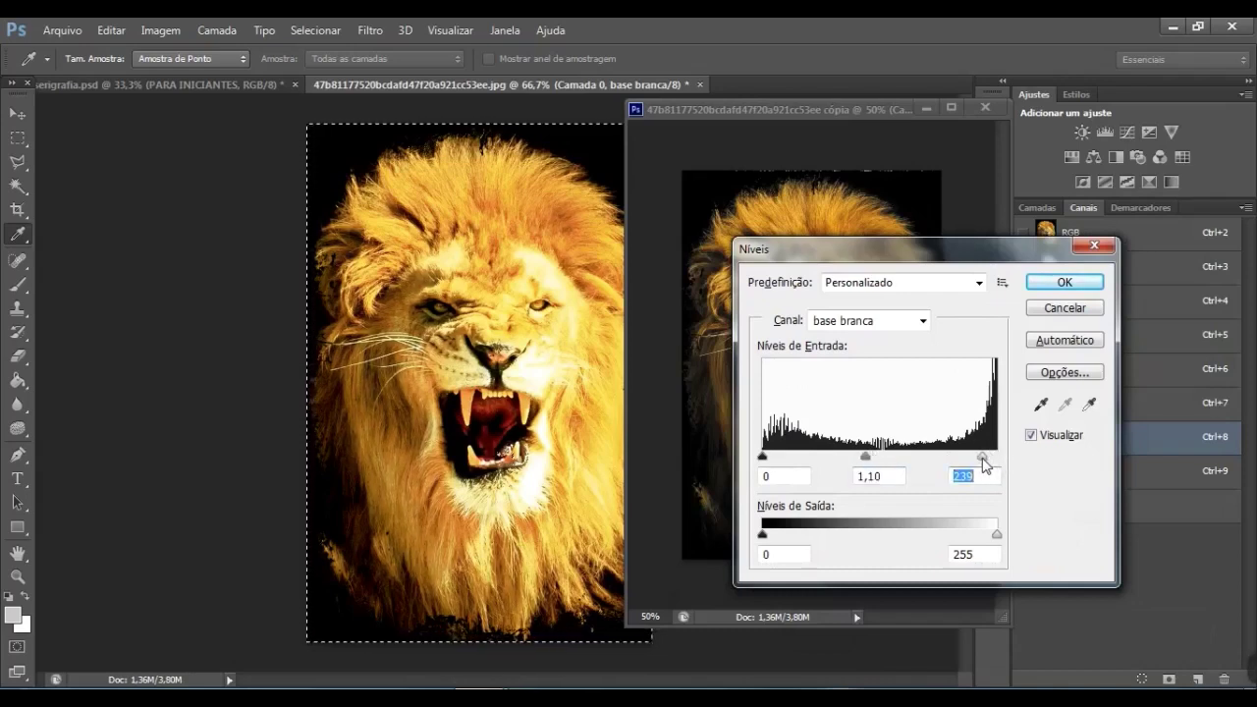
left_click(1080, 285)
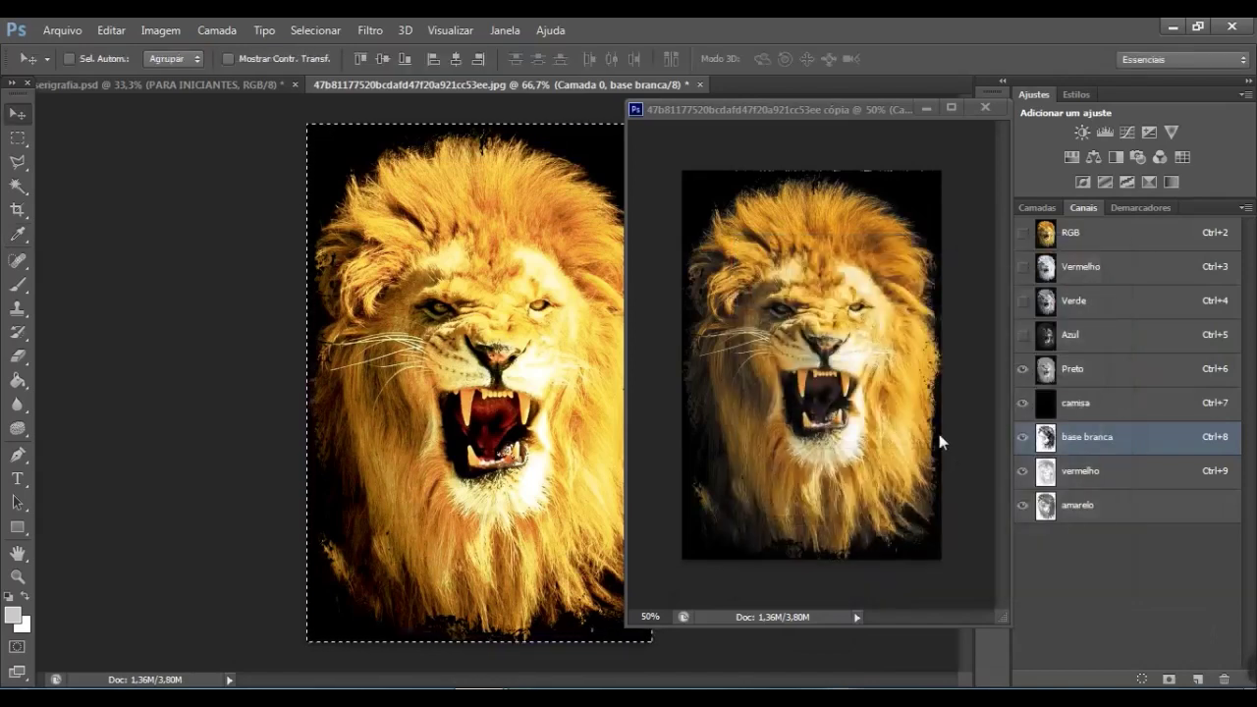
Minimize the copy window and flip between the vermelho, amarelo and base branca channels
left_click(927, 108)
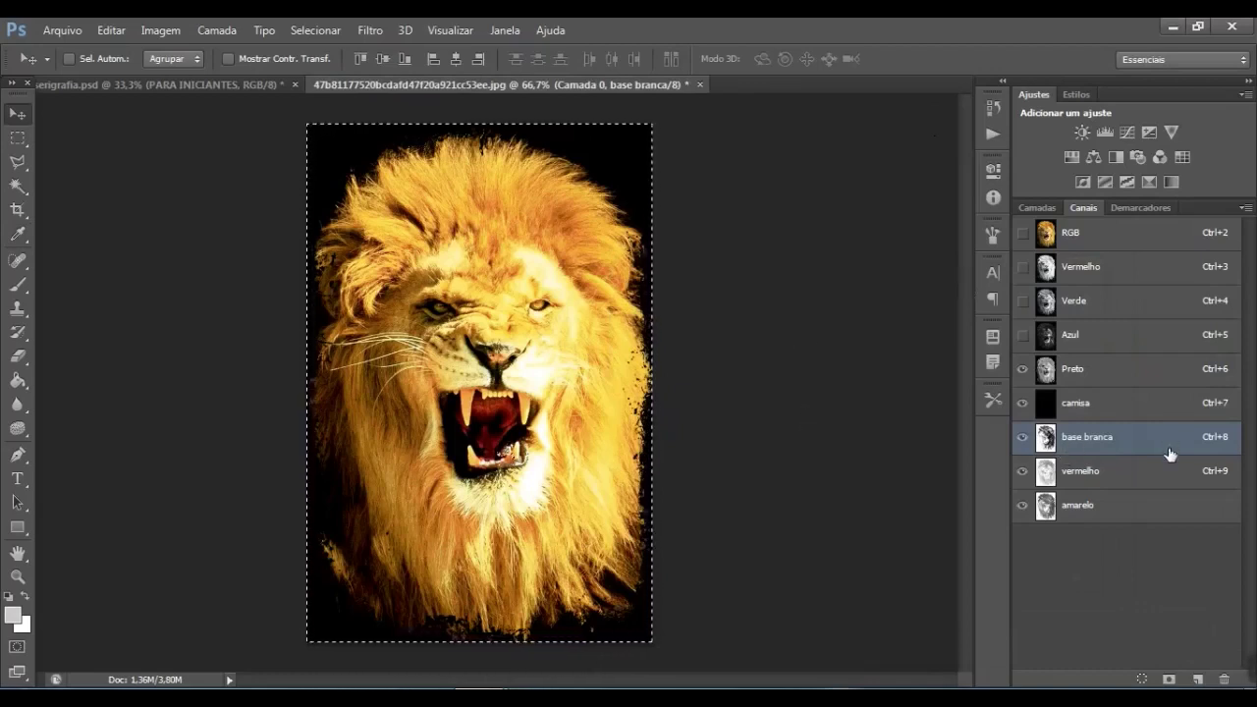
left_click(1151, 477)
left_click(1114, 506)
left_click(1129, 475)
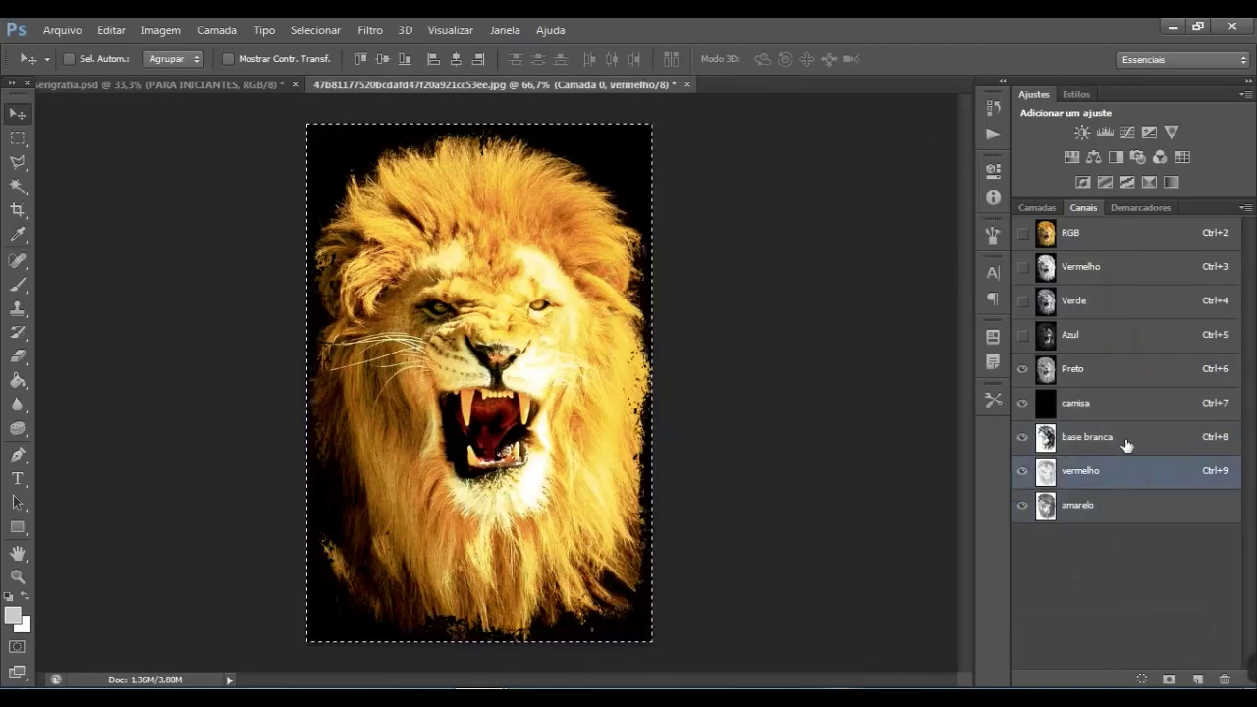
left_click(1126, 444)
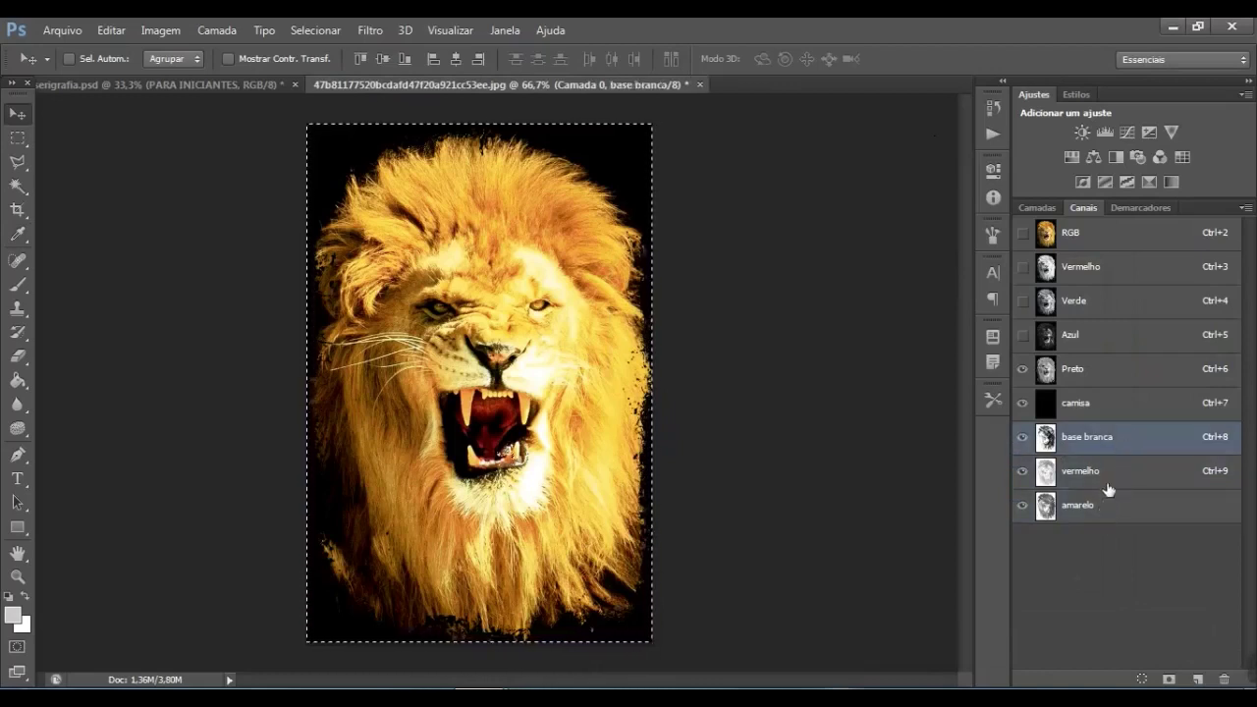
left_click(1108, 483)
left_click(1108, 505)
left_click(1113, 443)
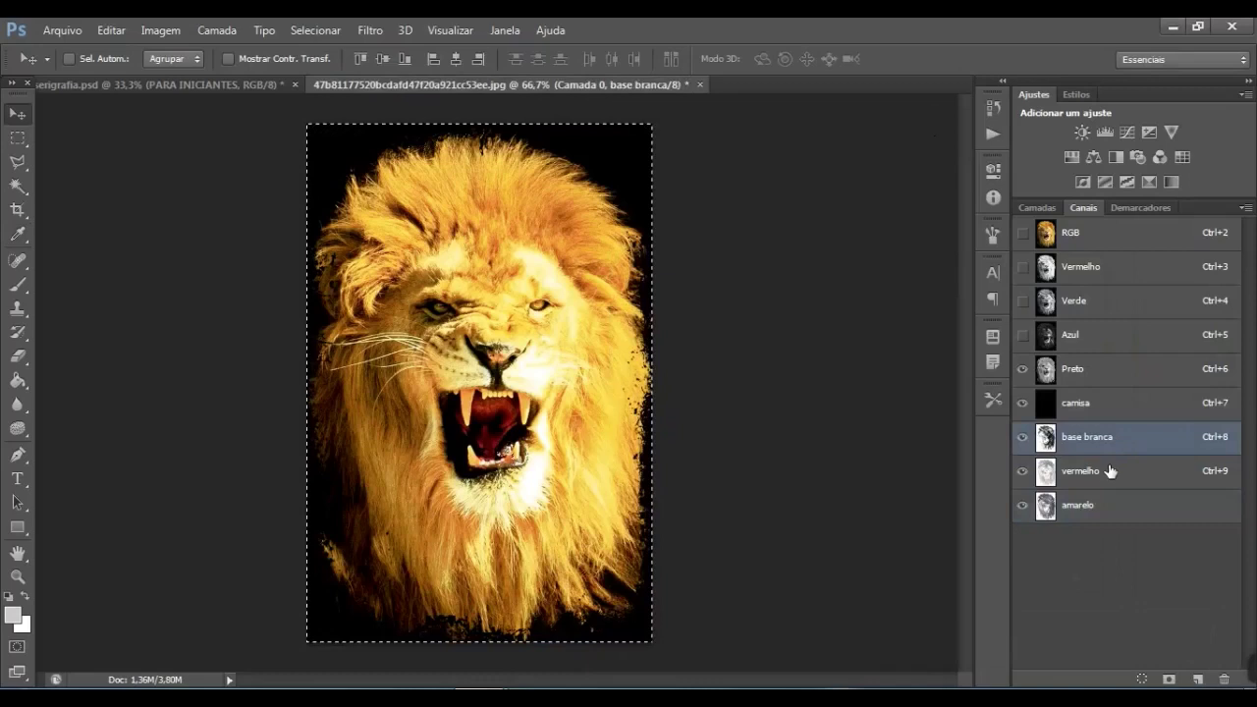
left_click(1111, 475)
left_click(1109, 505)
left_click(1109, 448)
On base branca, start Apply Image with inverted Preto in Divisão mode at 100%
left_click(1088, 378)
left_click(1100, 438)
left_click(160, 29)
left_click(206, 291)
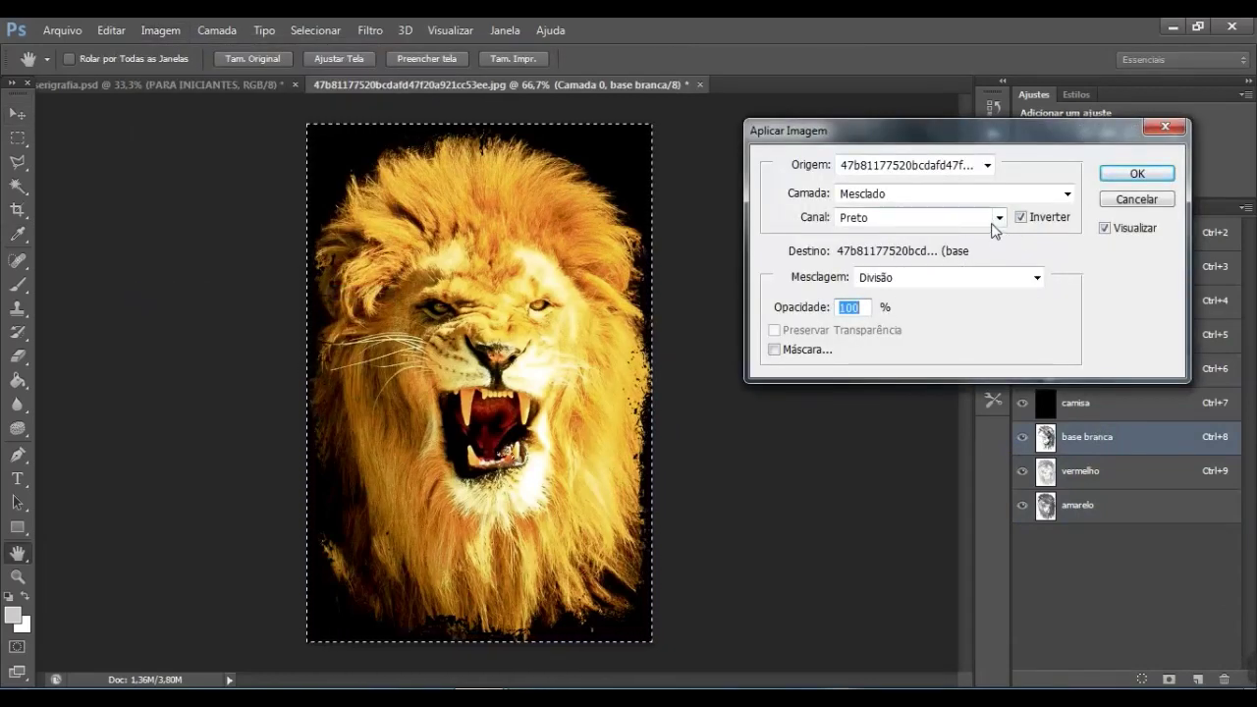
Restore the 'cópia' lion window and move it to the left edge of the screen
type("50")
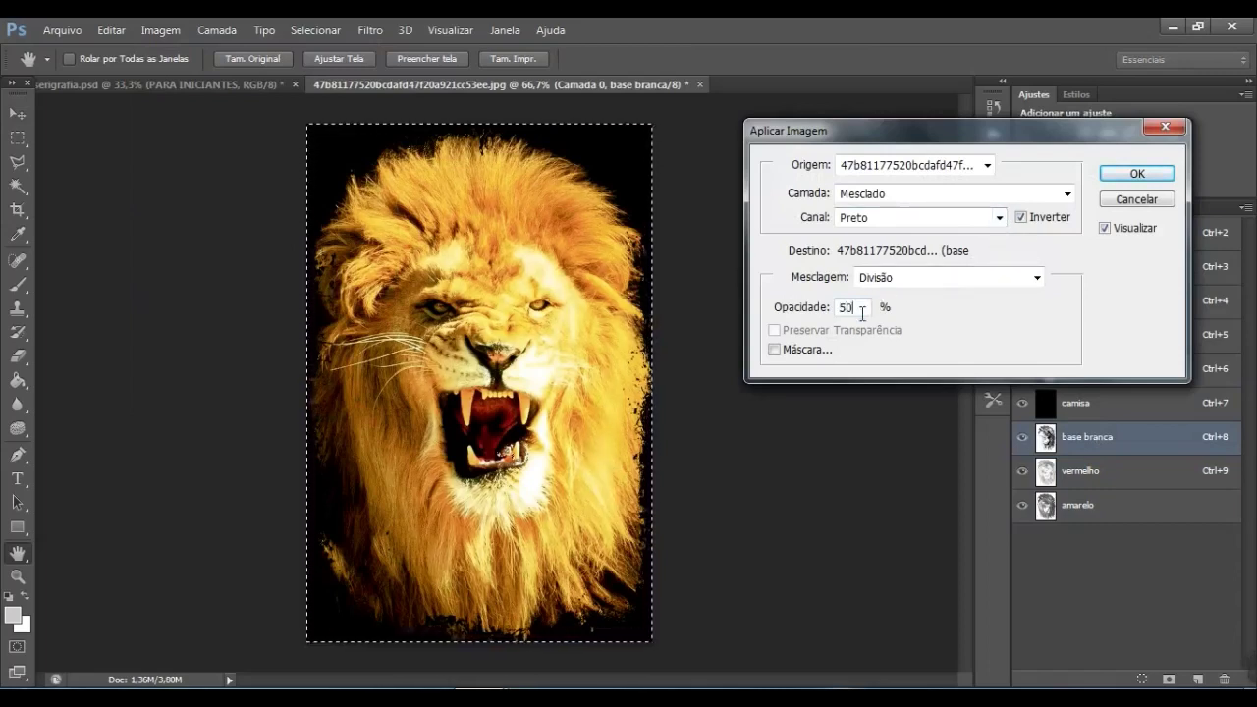
key("BackSpace")
key("BackSpace")
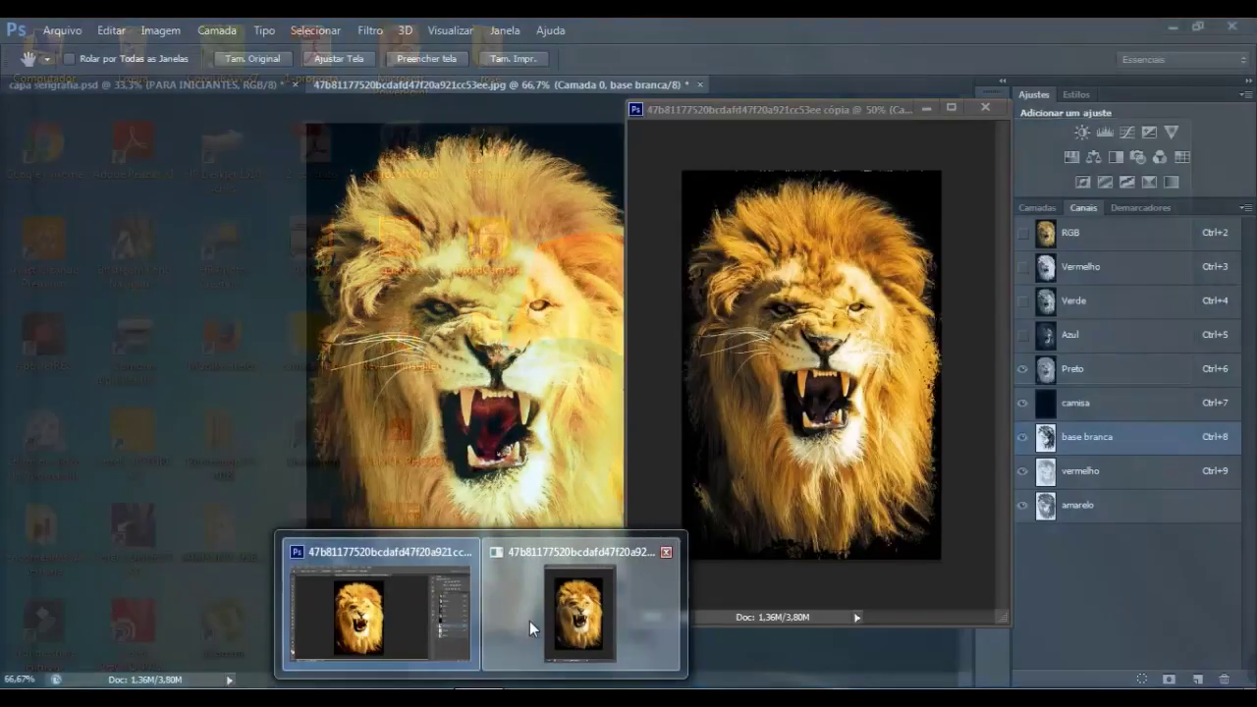
left_click(529, 621)
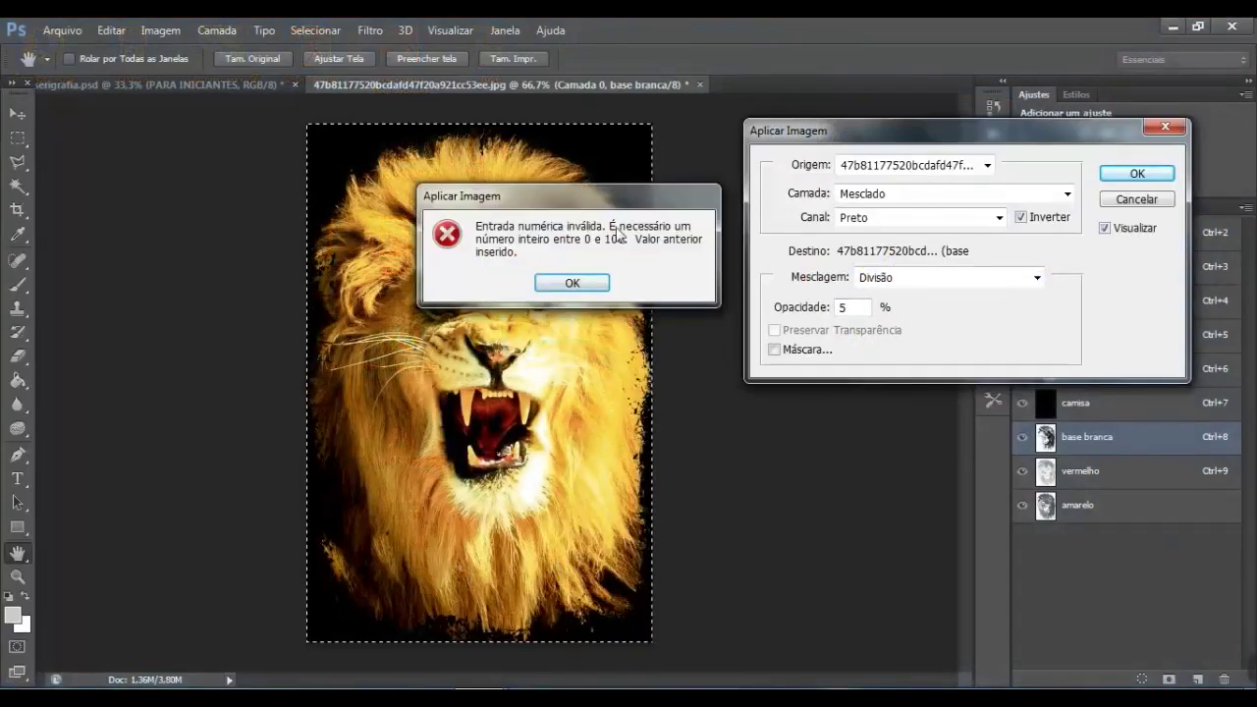
left_click(599, 285)
mouse_move(477, 667)
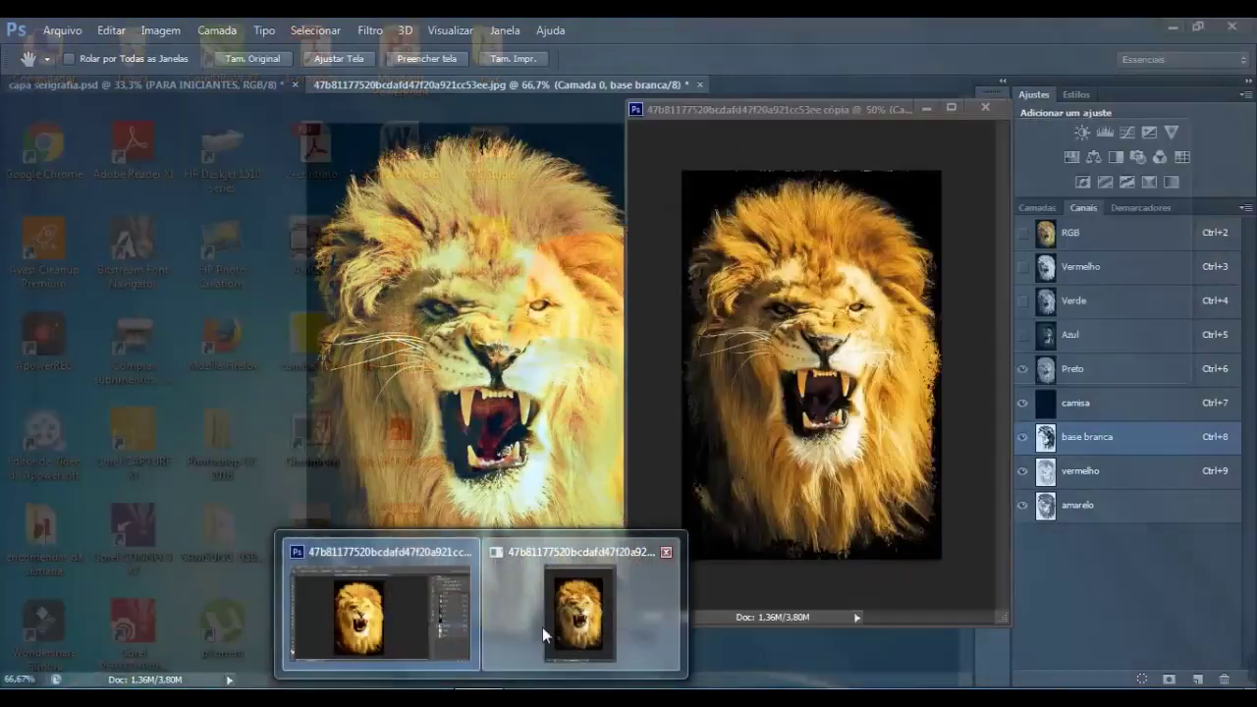
left_click(542, 627)
left_click_drag(681, 126, 90, 129)
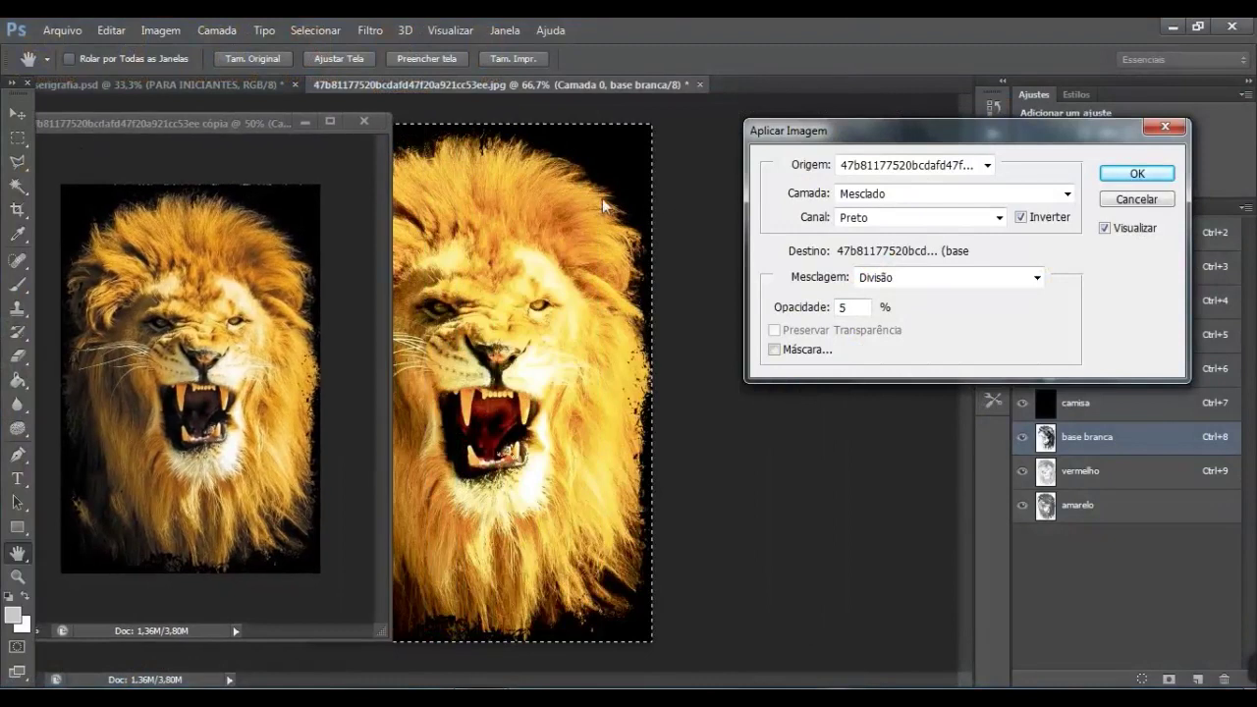
Set Apply Image opacity to 50% and toggle Visualizar to compare
left_click(861, 308)
type("50")
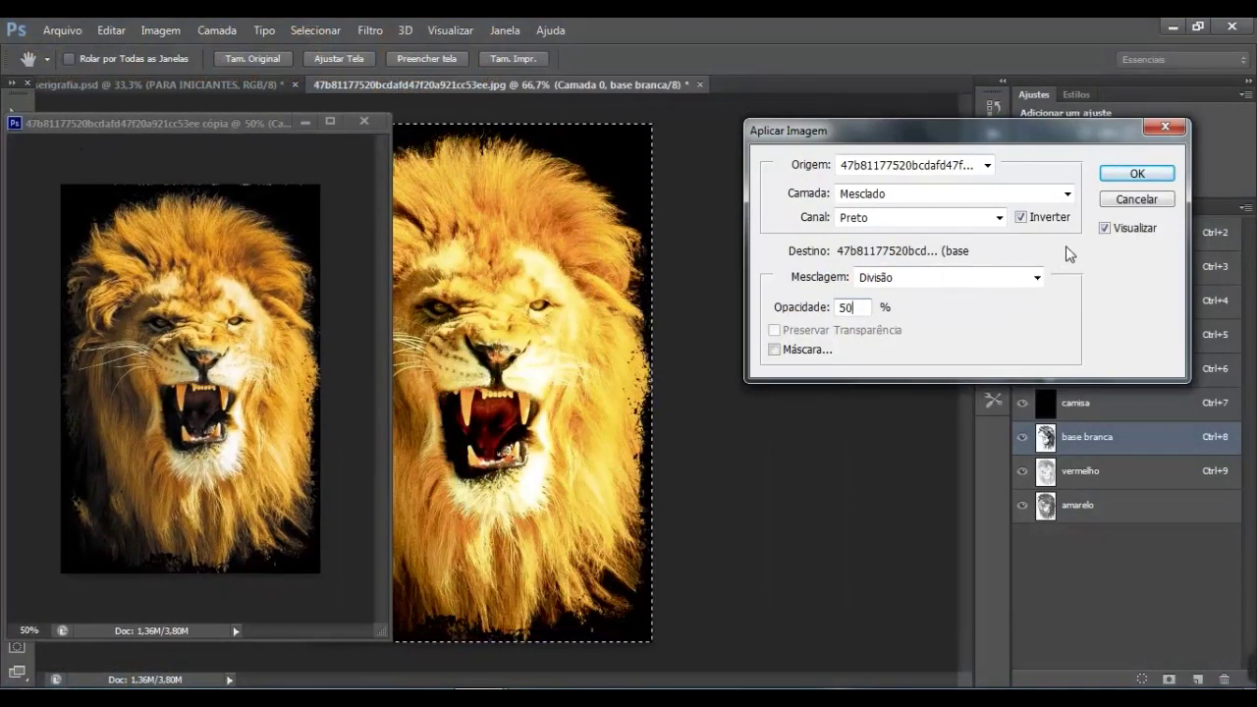
left_click(1105, 230)
left_click(1105, 228)
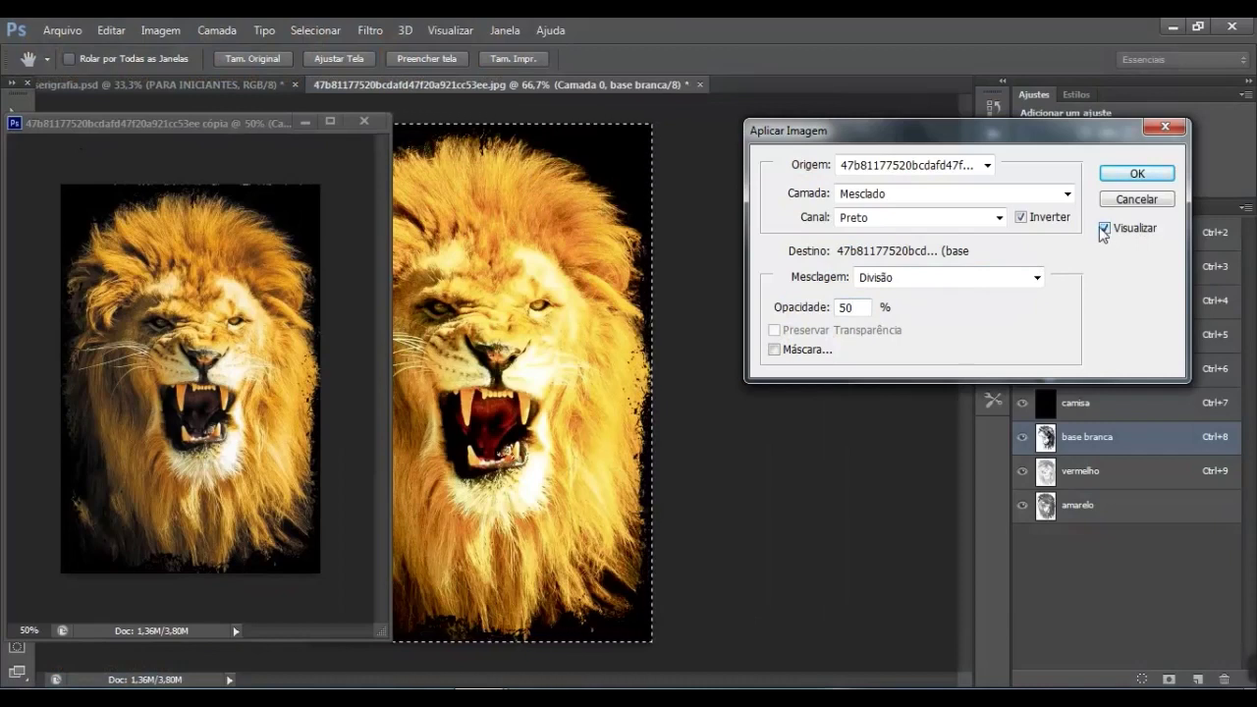
Switch Apply Image to Clarear at 100%, sourcing the non-inverted base branca channel
left_click(1036, 278)
left_click(905, 415)
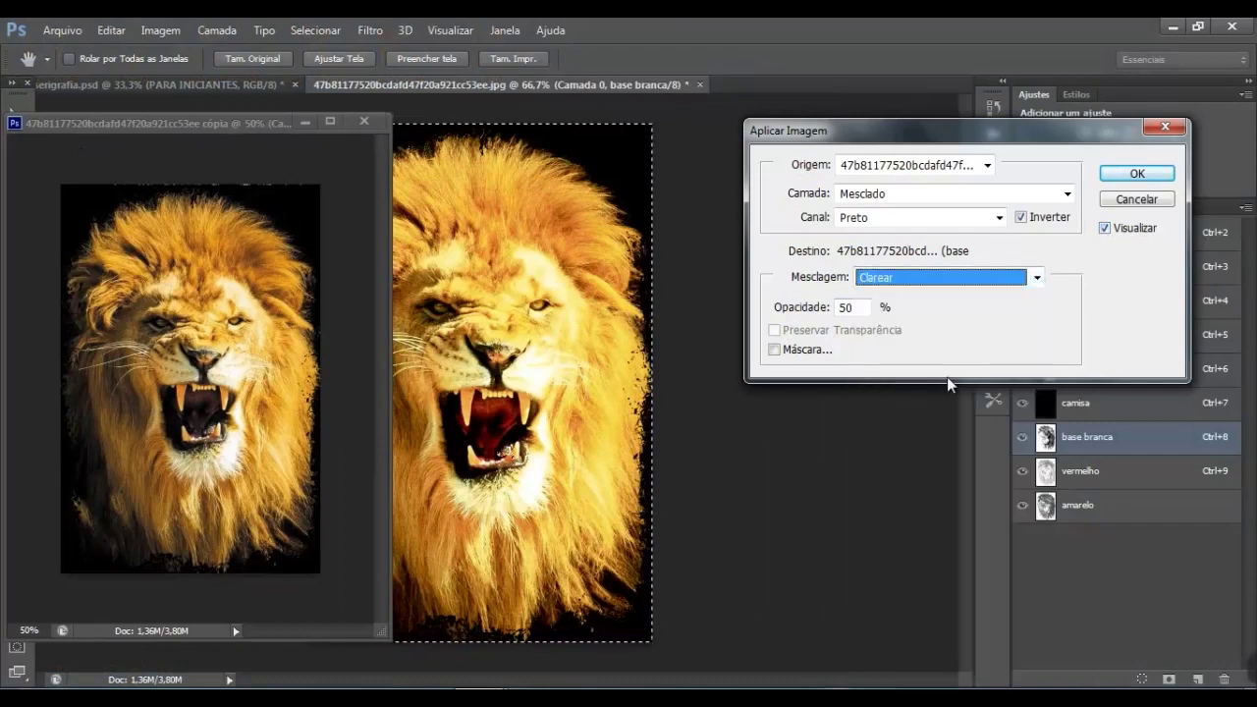
left_click(1105, 229)
left_click(1104, 228)
double_click(861, 306)
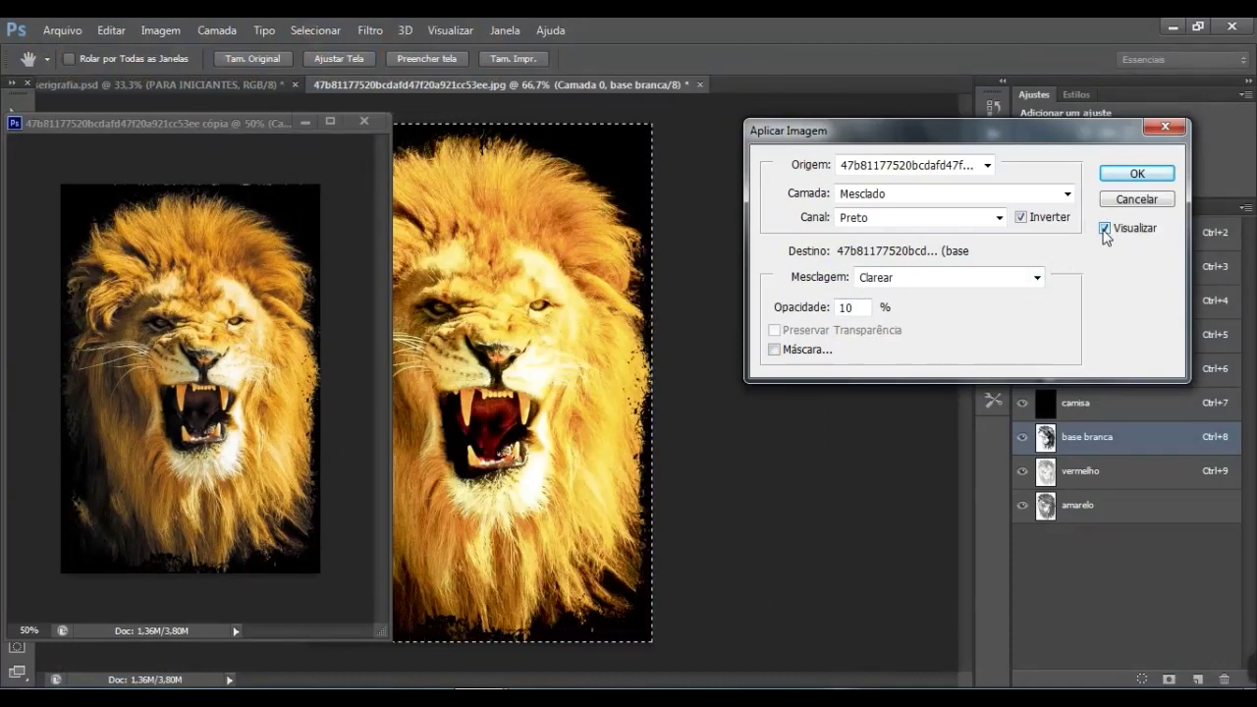
left_click(1104, 228)
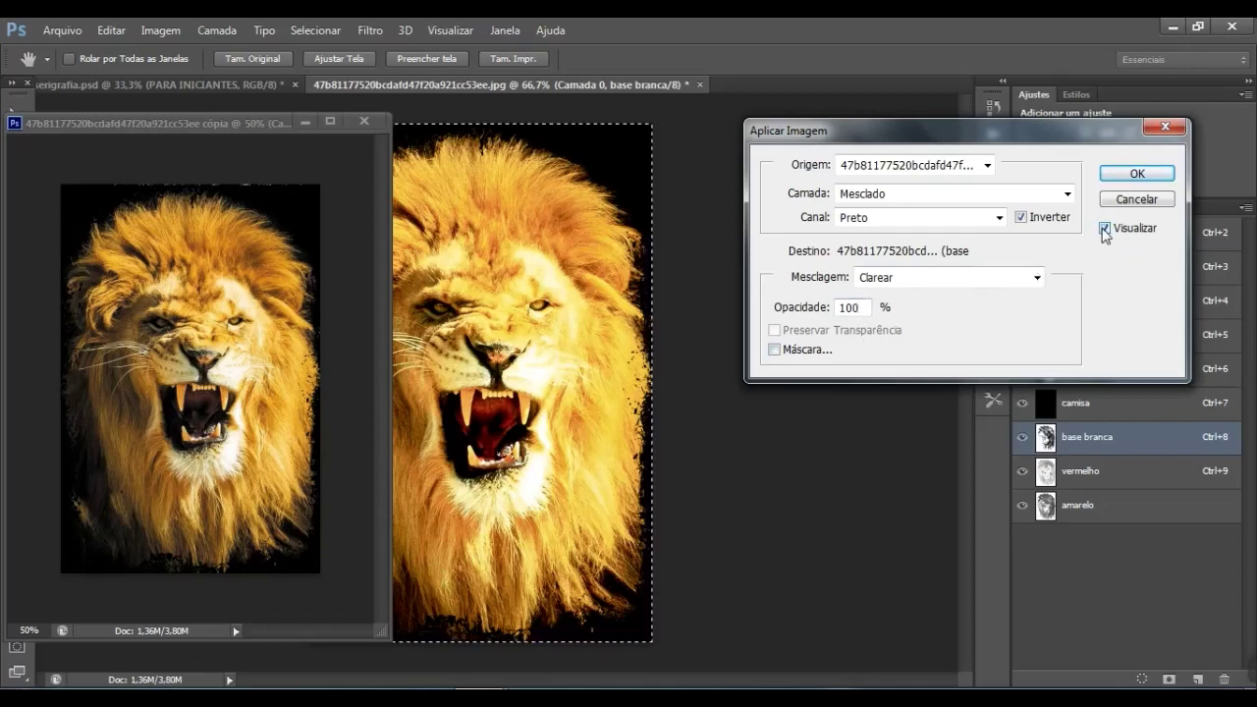
left_click(998, 217)
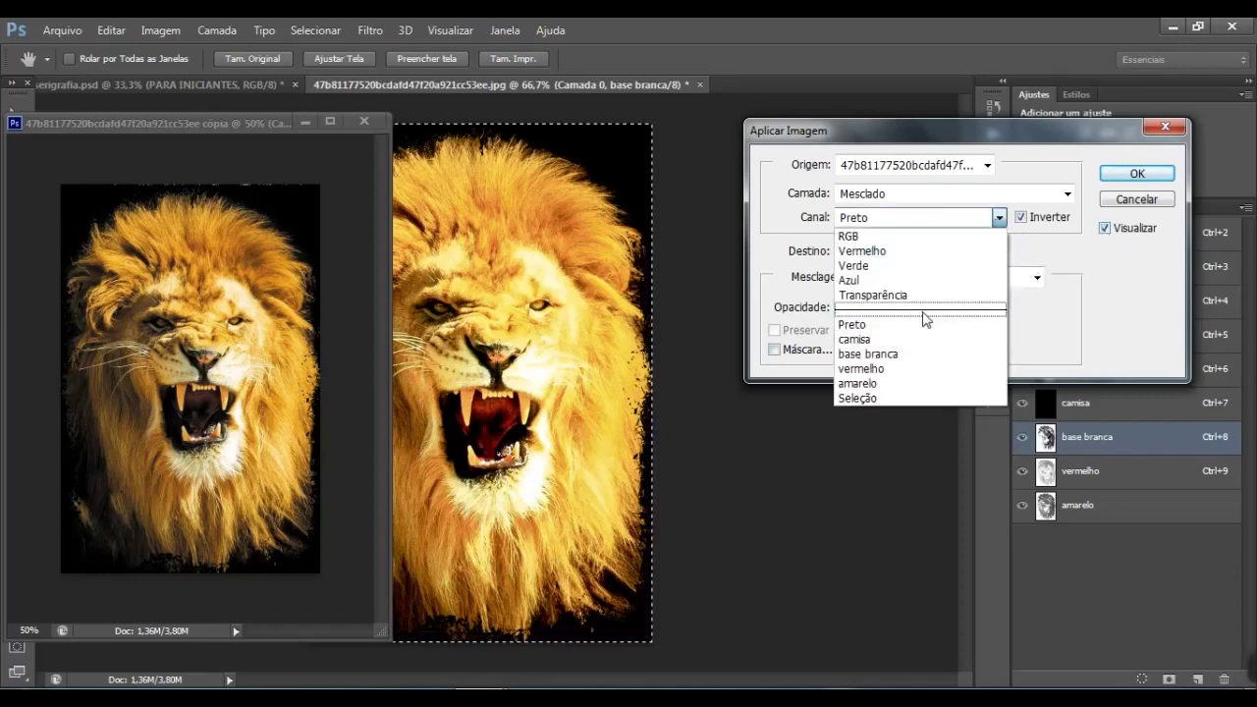
left_click(895, 355)
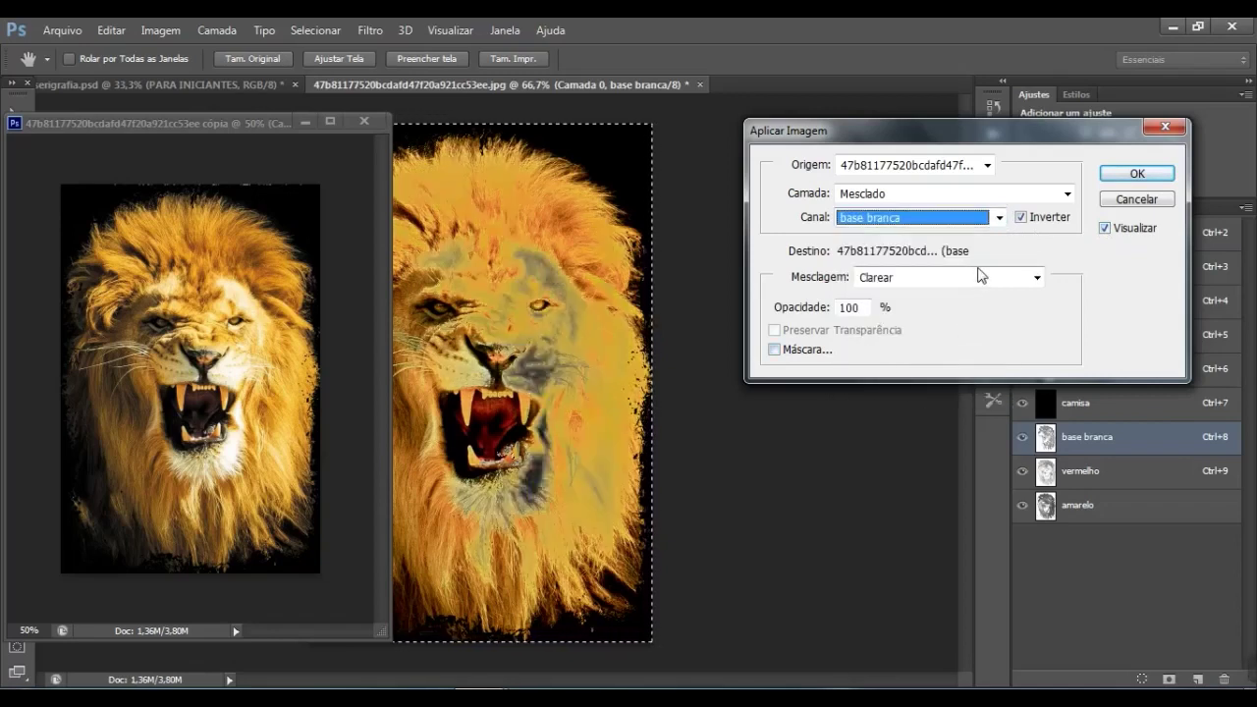
left_click(1019, 225)
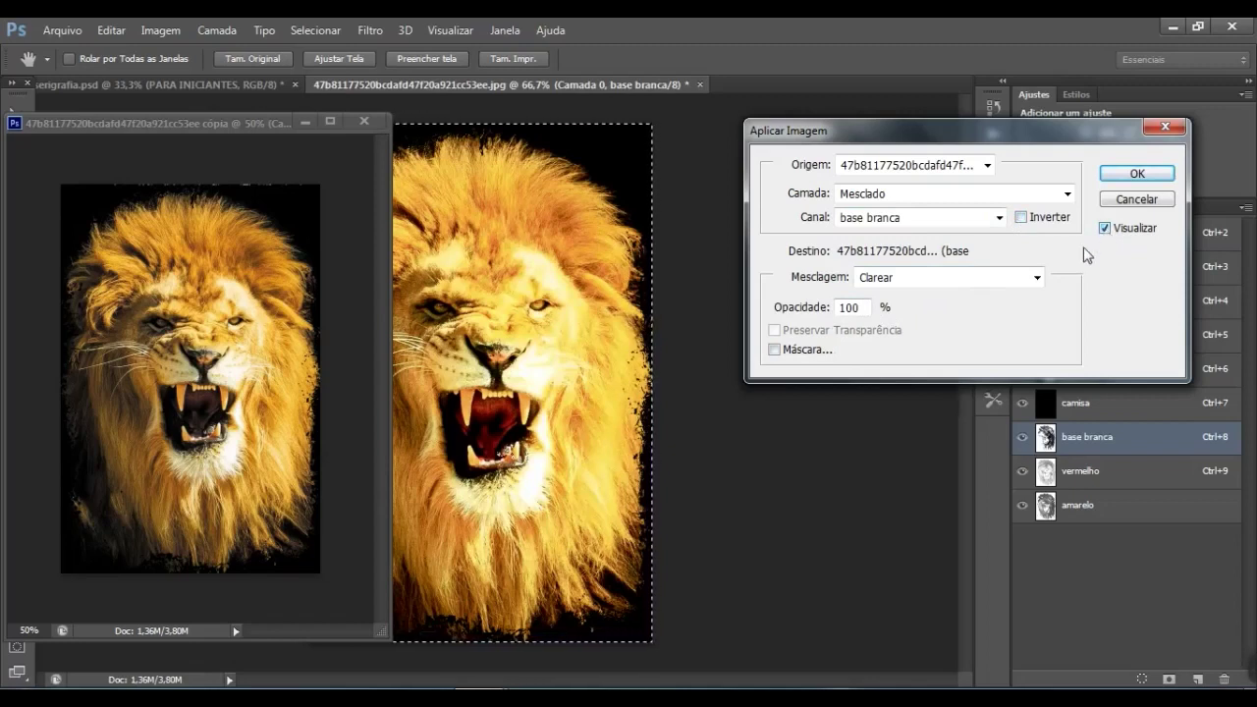
Use the inverted Preto channel as the Apply Image source, first trying Subexposição de Cores blending
left_click(1036, 278)
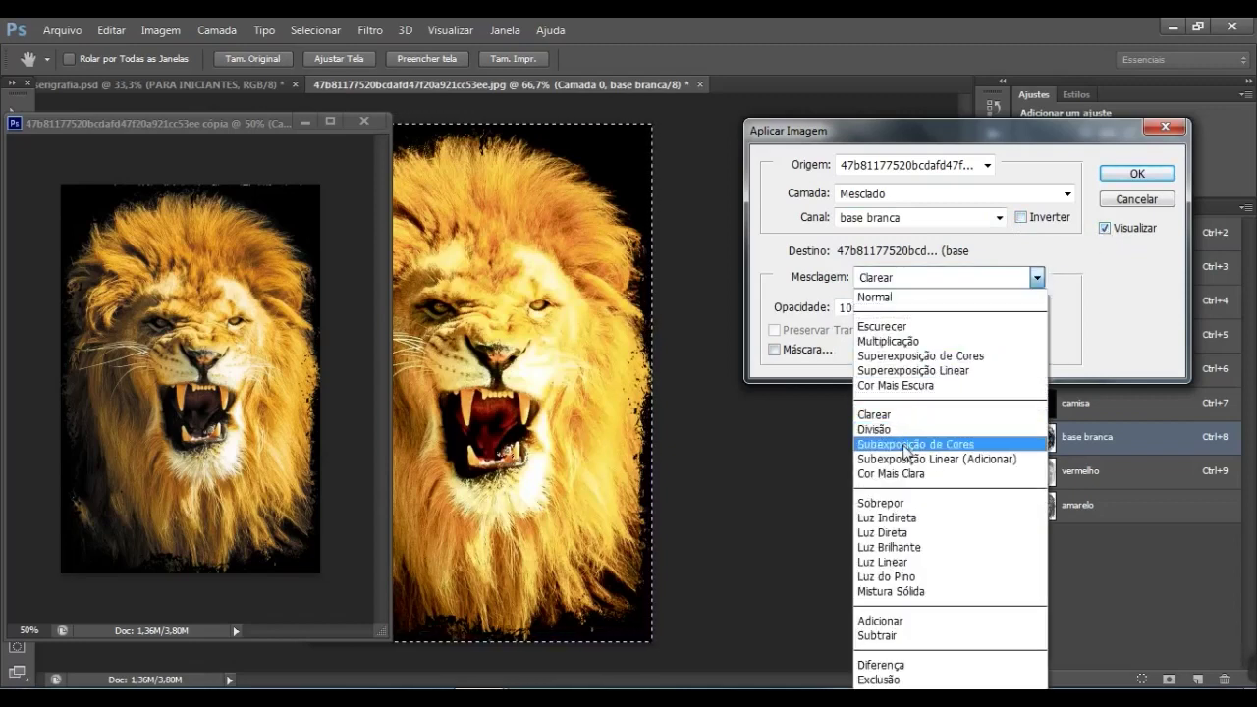
left_click(905, 445)
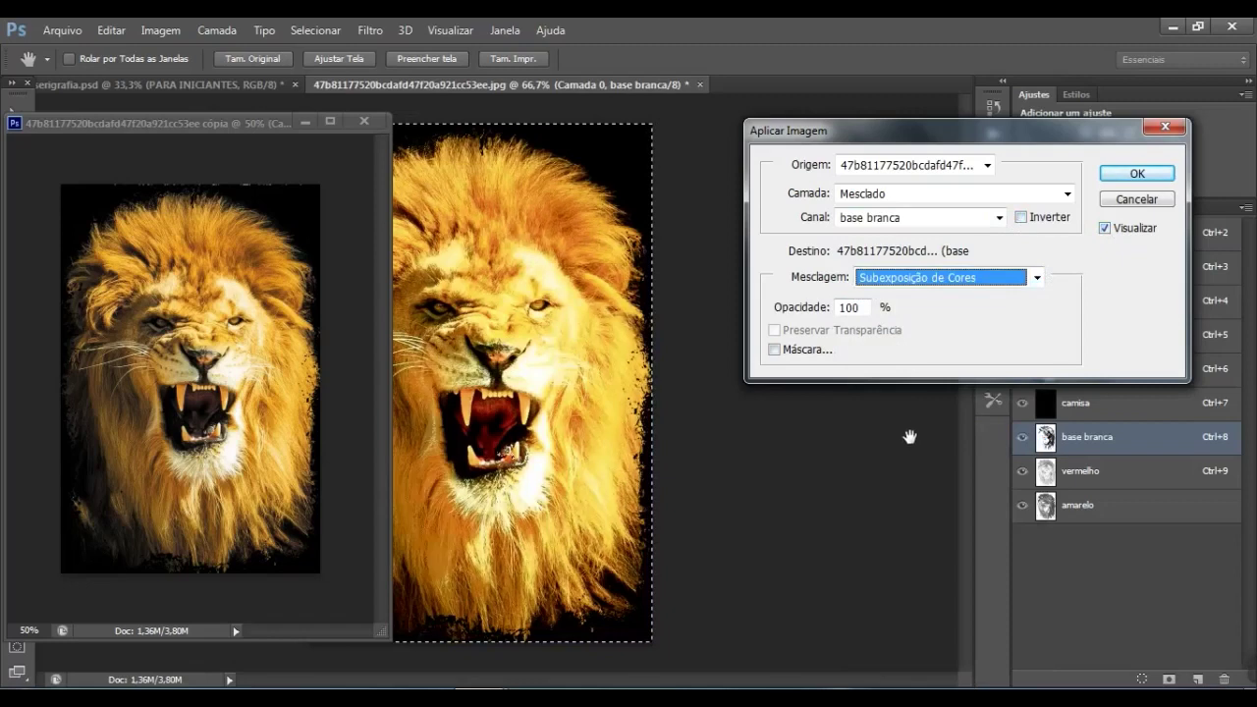
left_click(1022, 218)
left_click(1021, 218)
left_click(1021, 218)
left_click(998, 218)
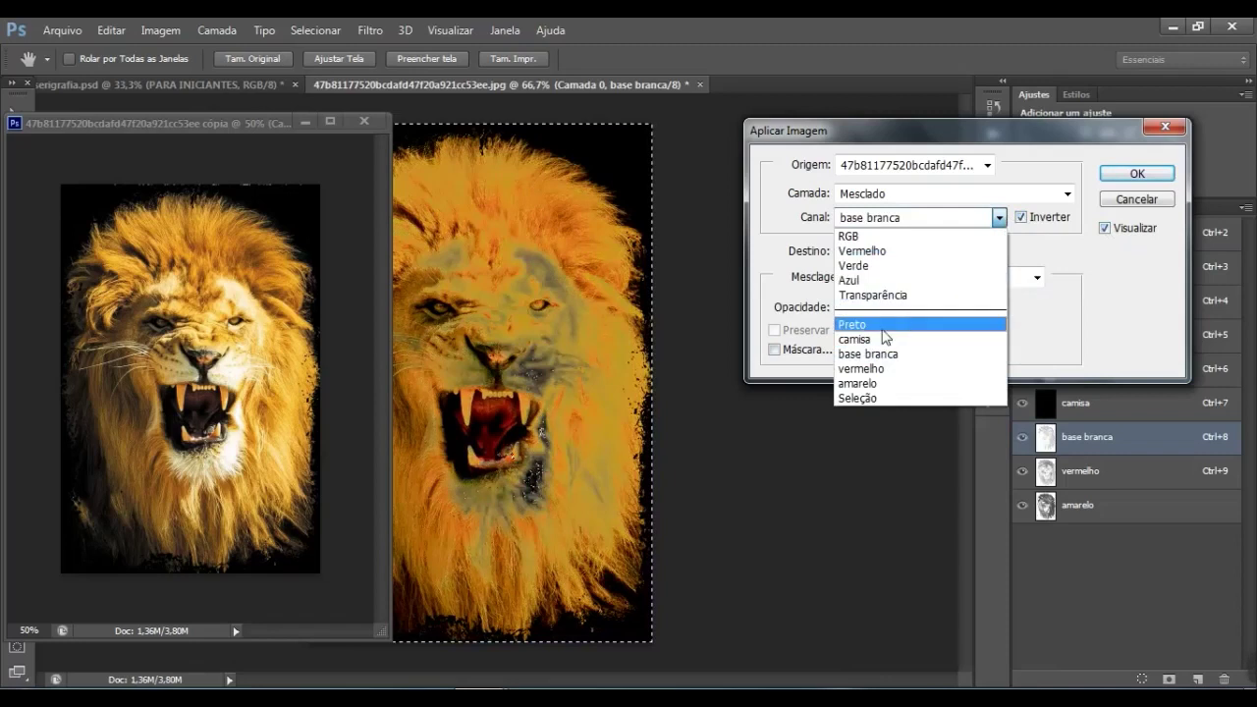
left_click(885, 337)
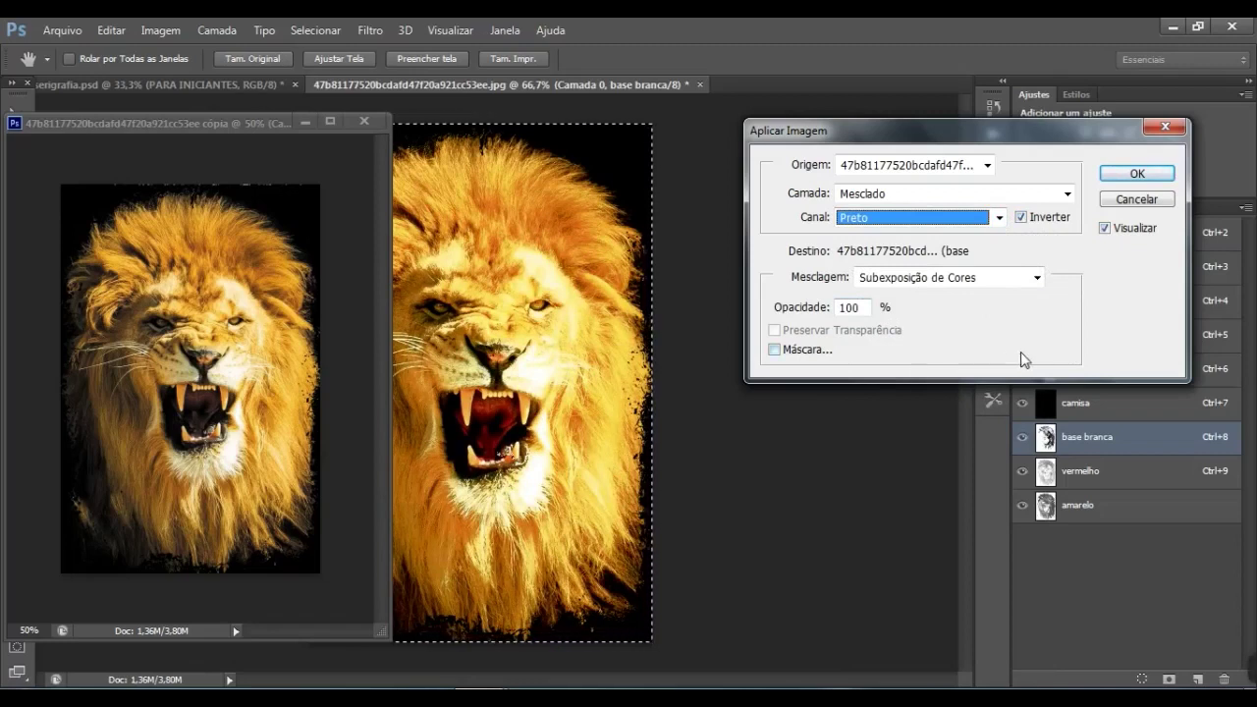
Try 70% opacity, then settle on 50%, comparing the preview with and without the blend
left_click(798, 310)
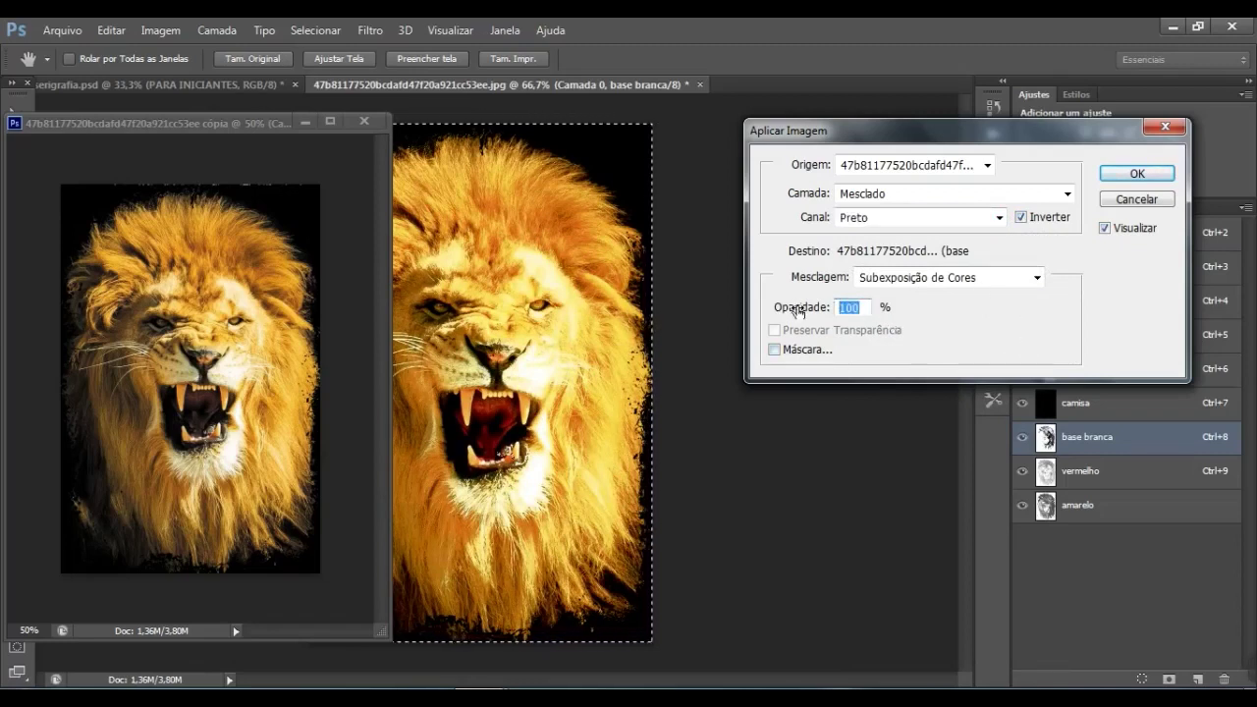
type("70")
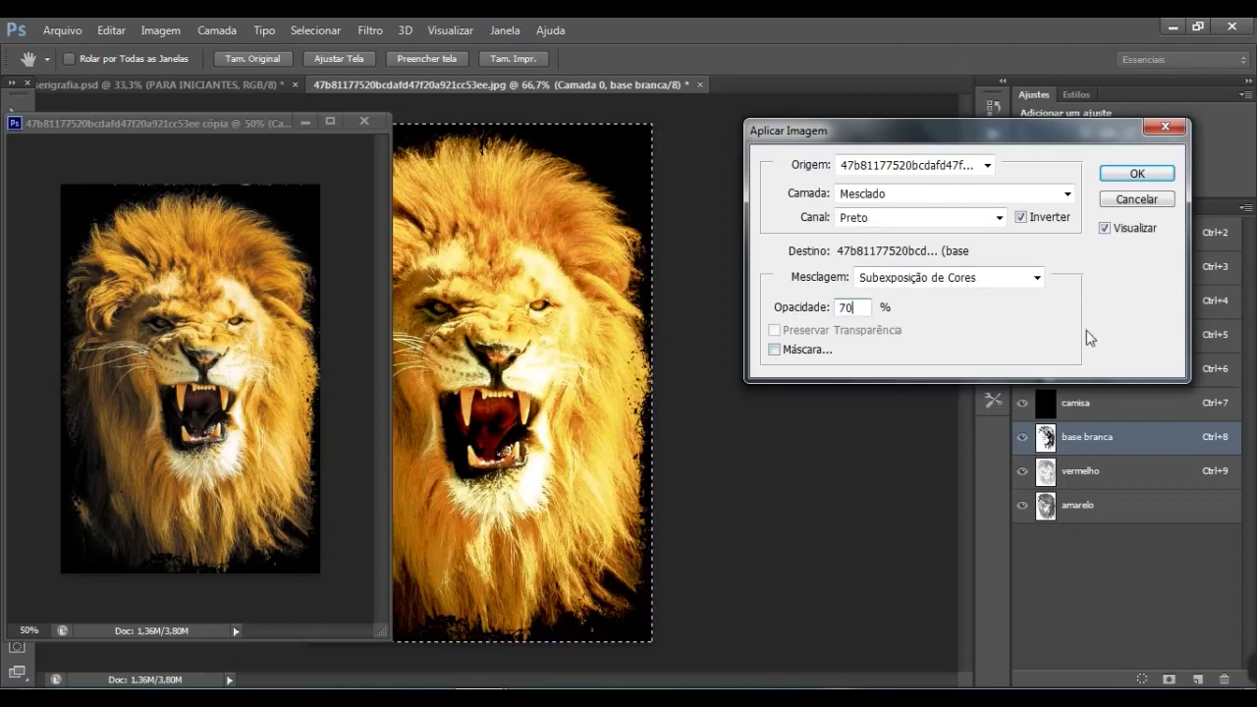
left_click(1106, 229)
left_click(1106, 229)
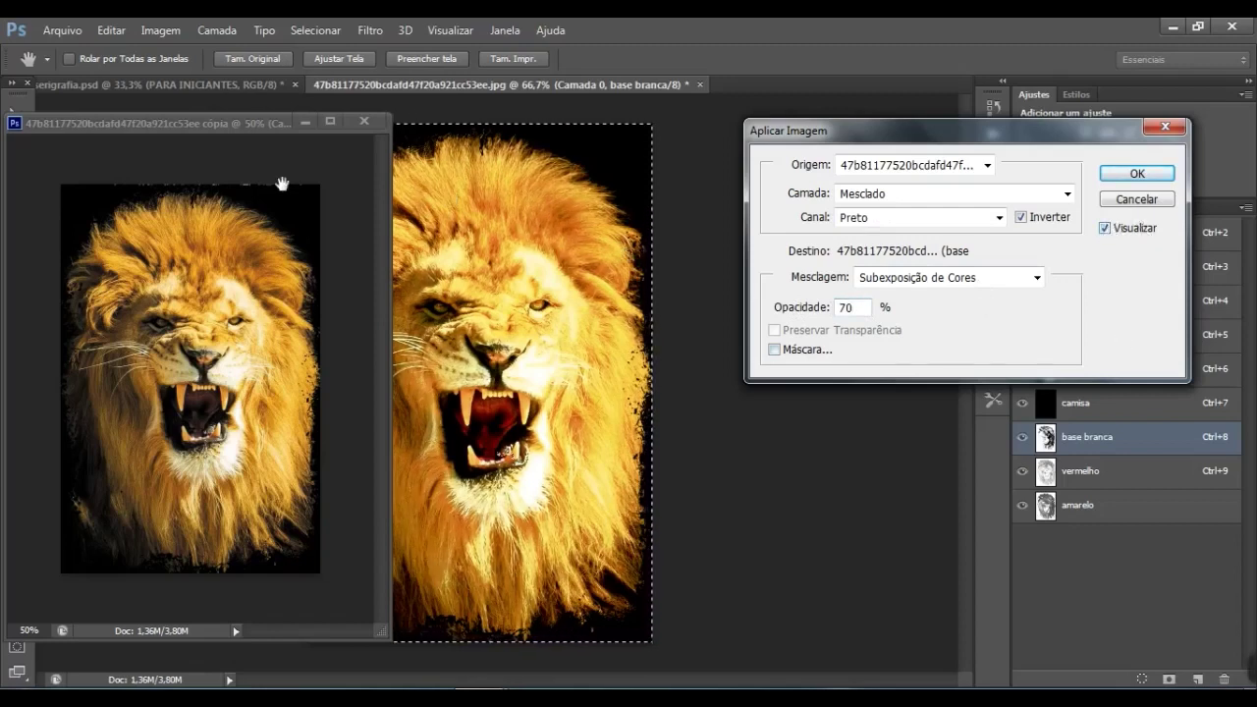
left_click_drag(235, 126, 193, 123)
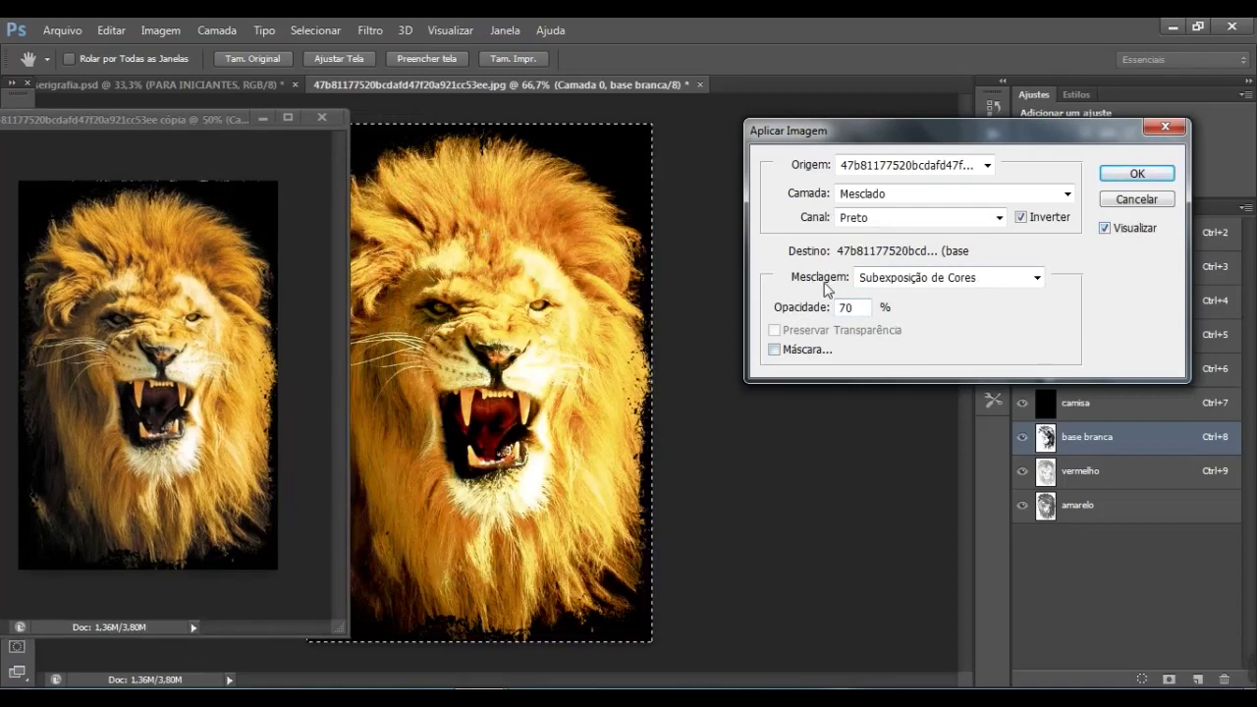
left_click(1105, 228)
left_click(1104, 229)
left_click(1105, 229)
left_click(1105, 229)
left_click(1105, 229)
left_click(1105, 229)
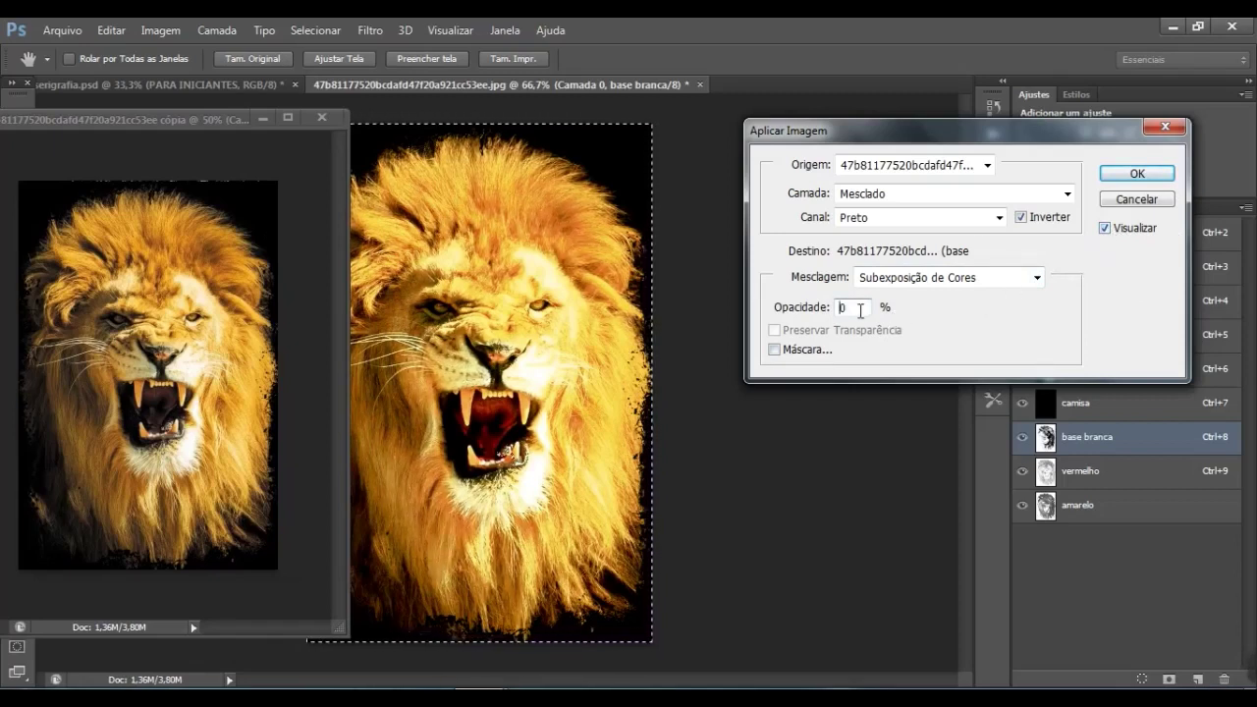
type("5")
left_click(1107, 229)
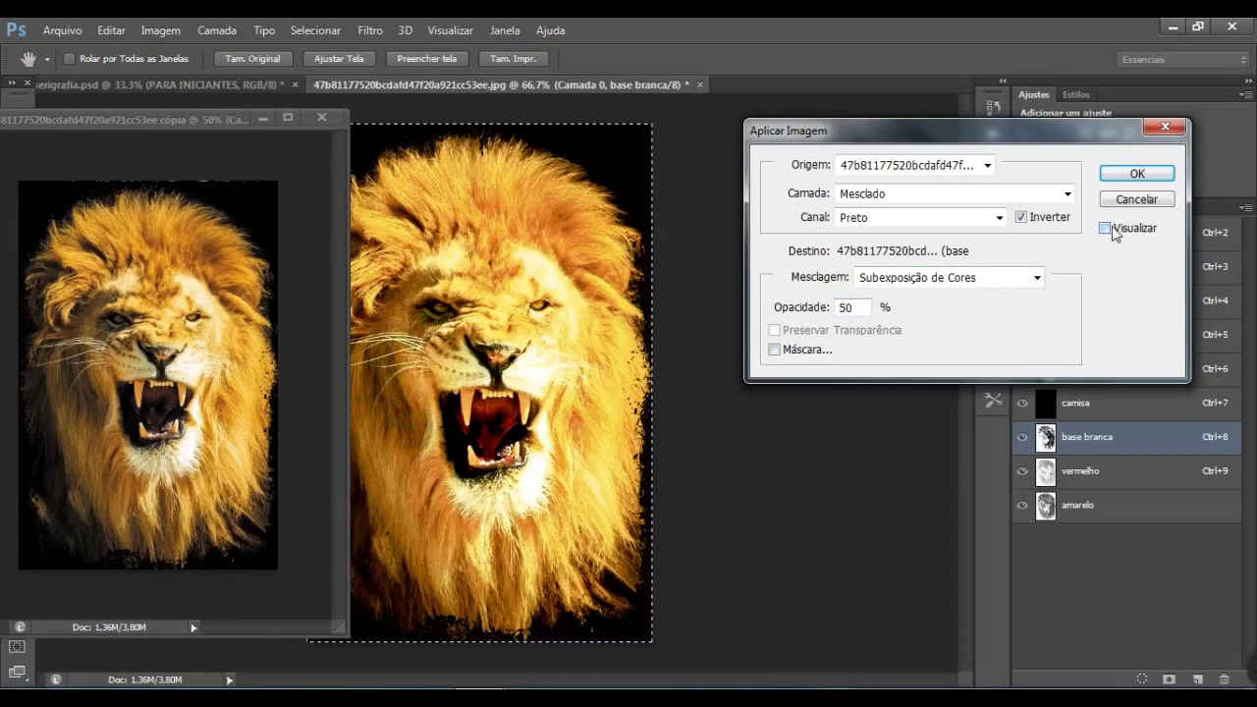
left_click(1106, 229)
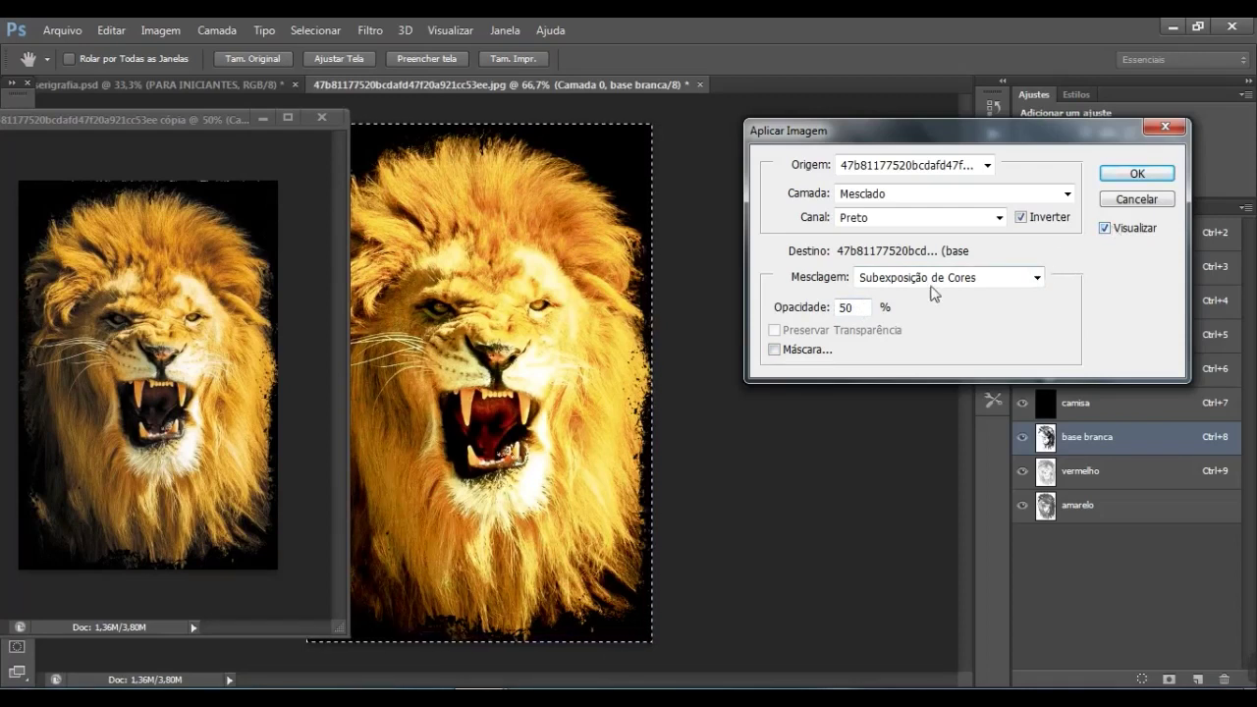
Try the Subexposição Linear (Adicionar) and Cor Mais Clara blends, then return to Subexposição Linear (Adicionar)
left_click(981, 279)
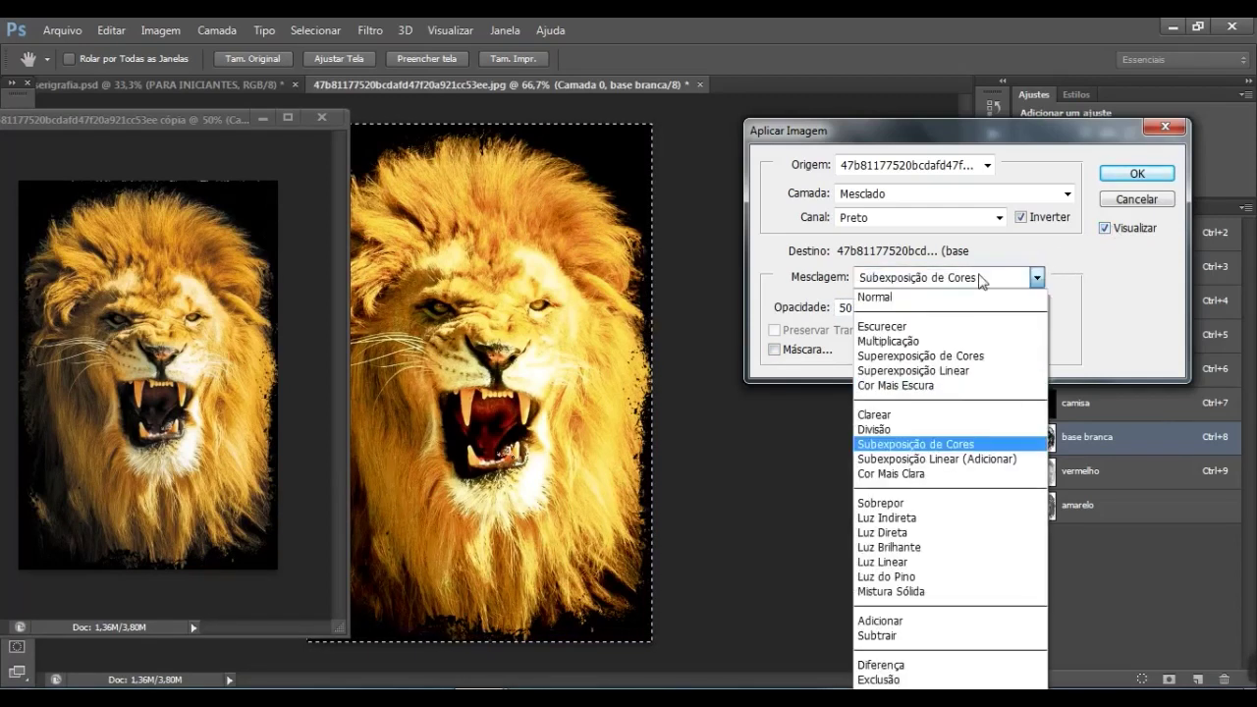
left_click(929, 460)
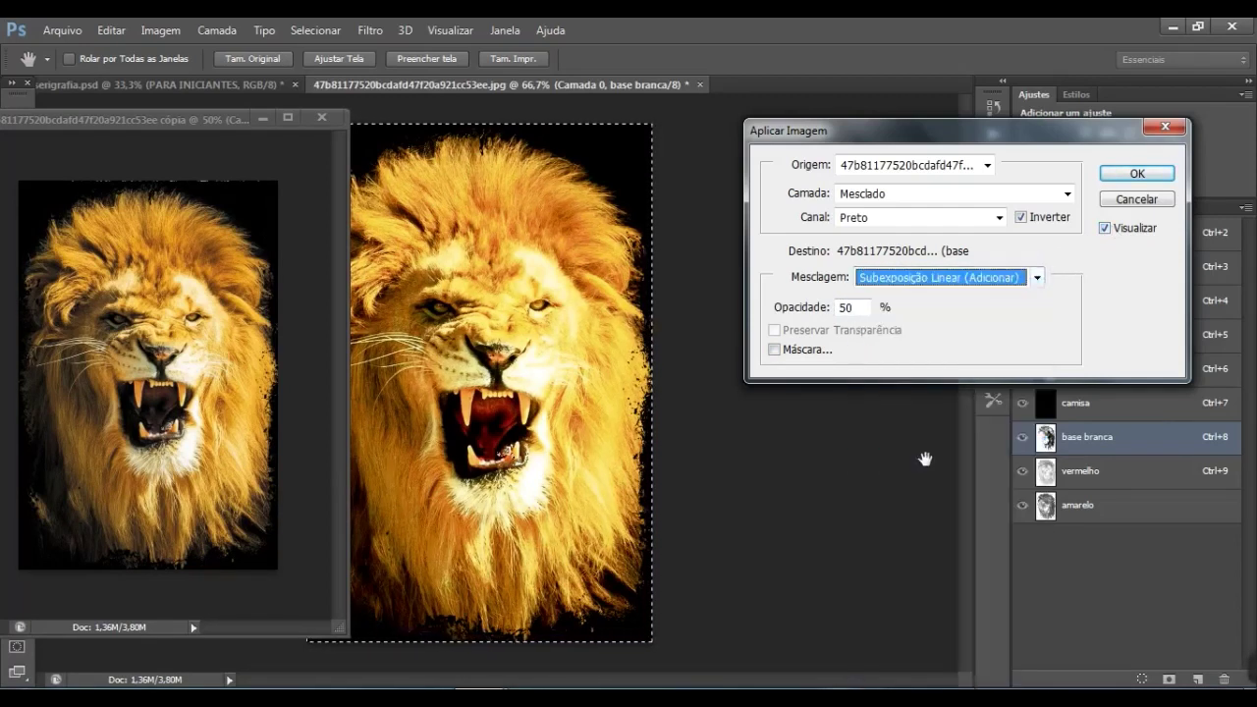
left_click(1105, 228)
left_click(1106, 227)
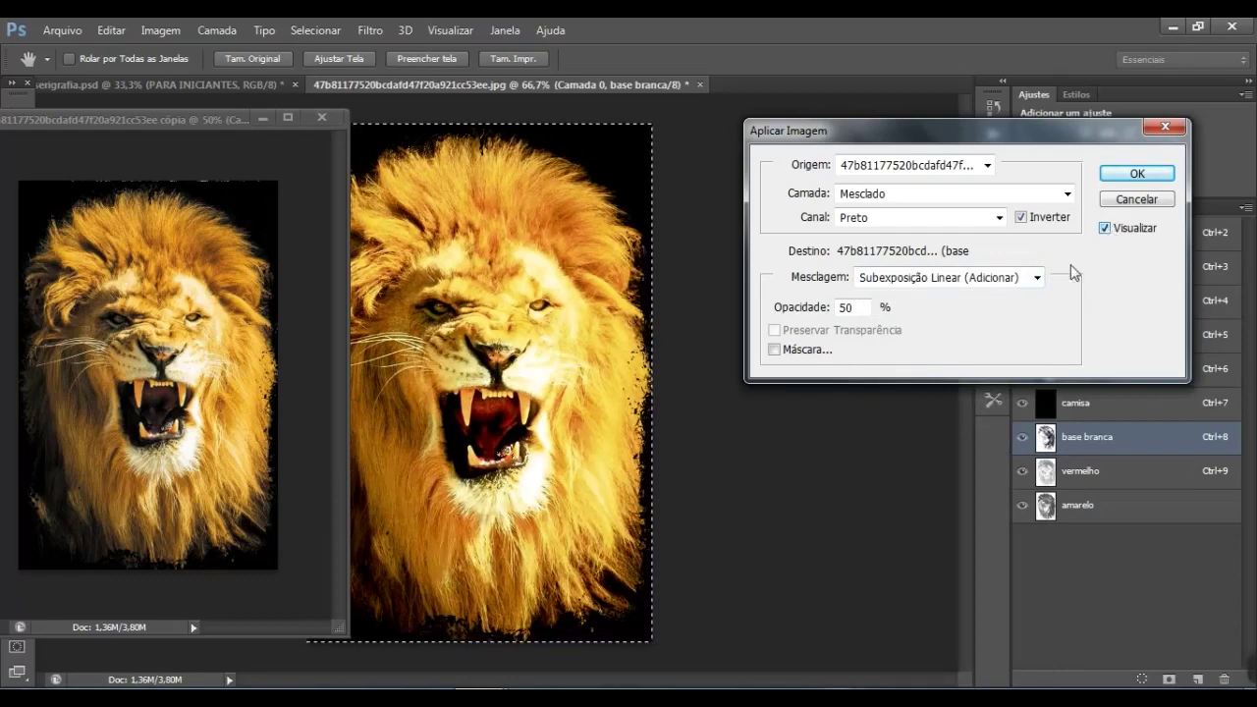
left_click(1037, 277)
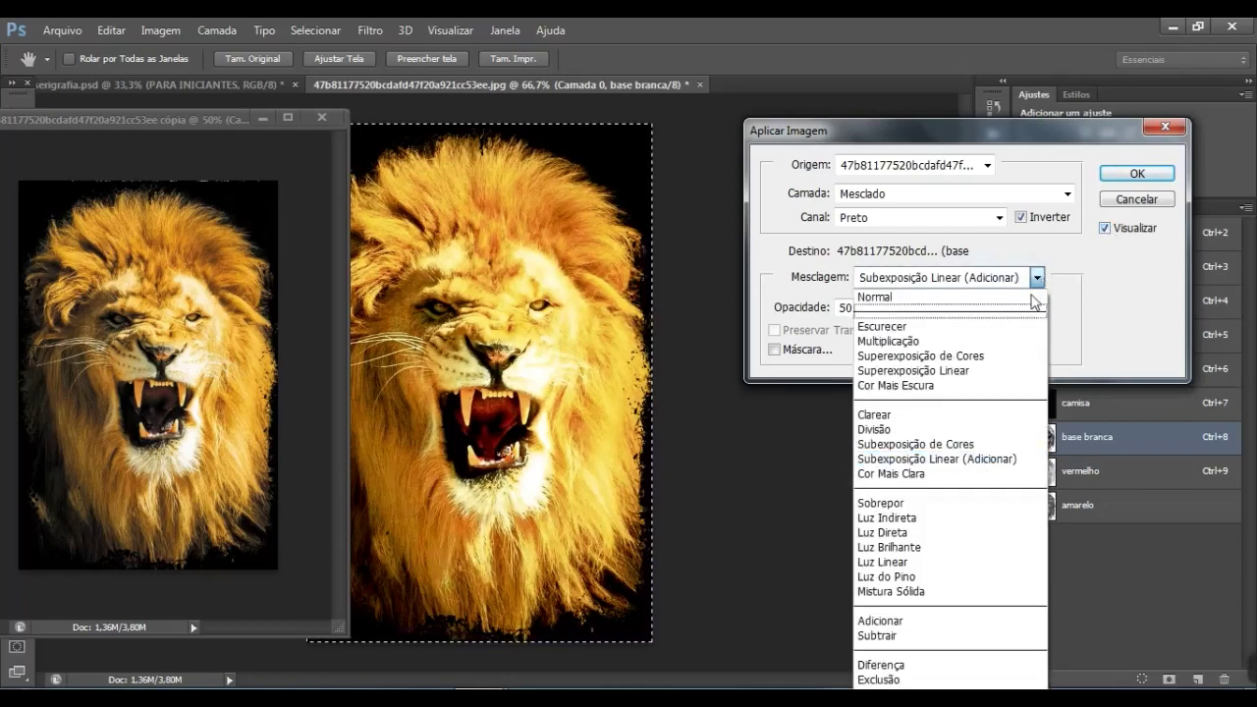
left_click(928, 474)
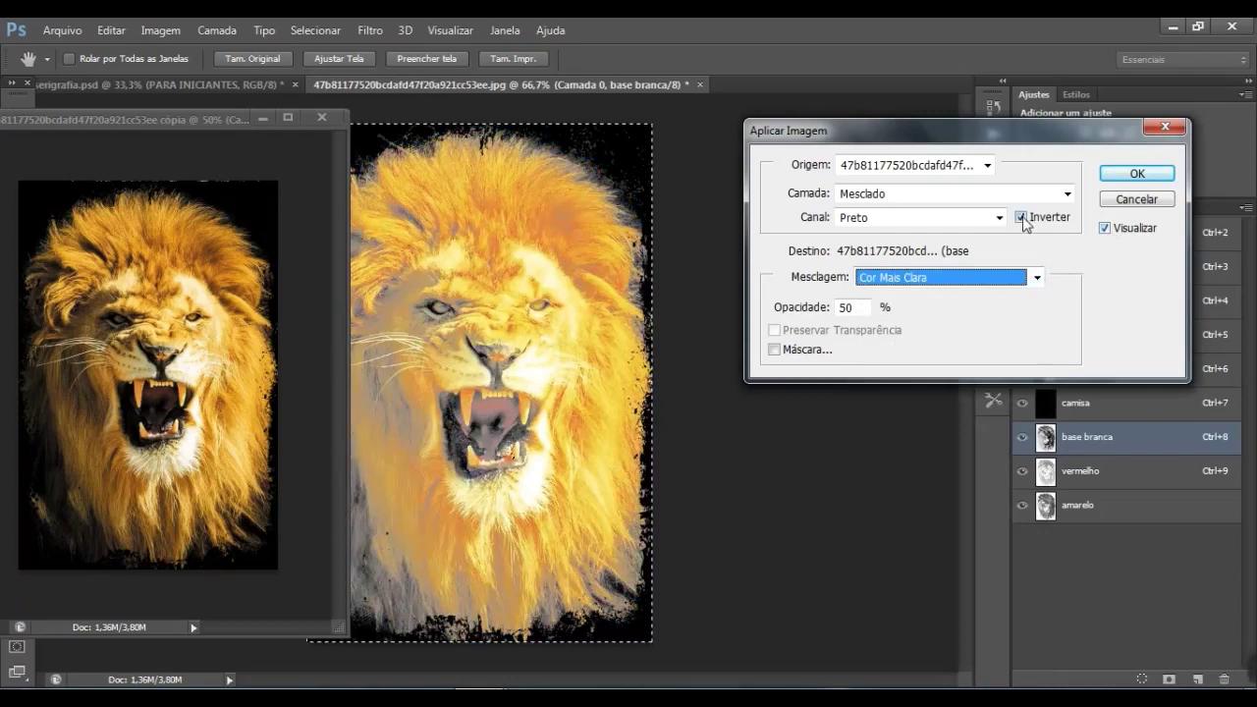
left_click(1022, 219)
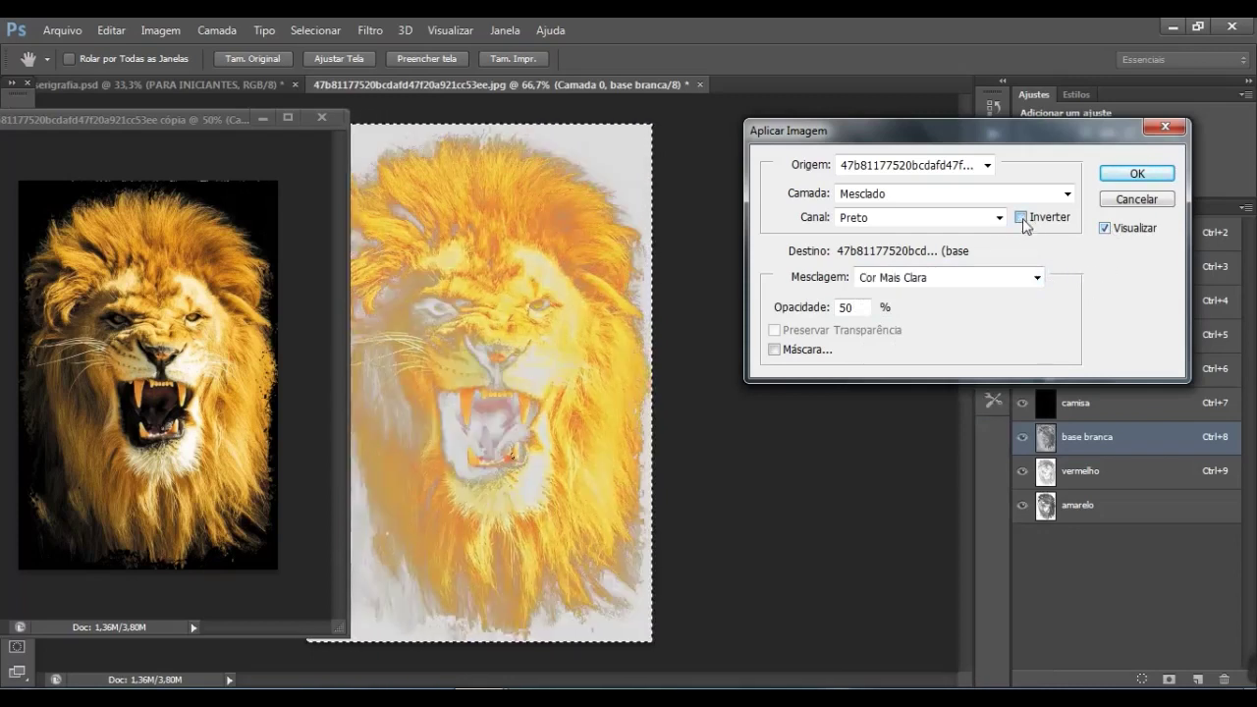
left_click(1022, 219)
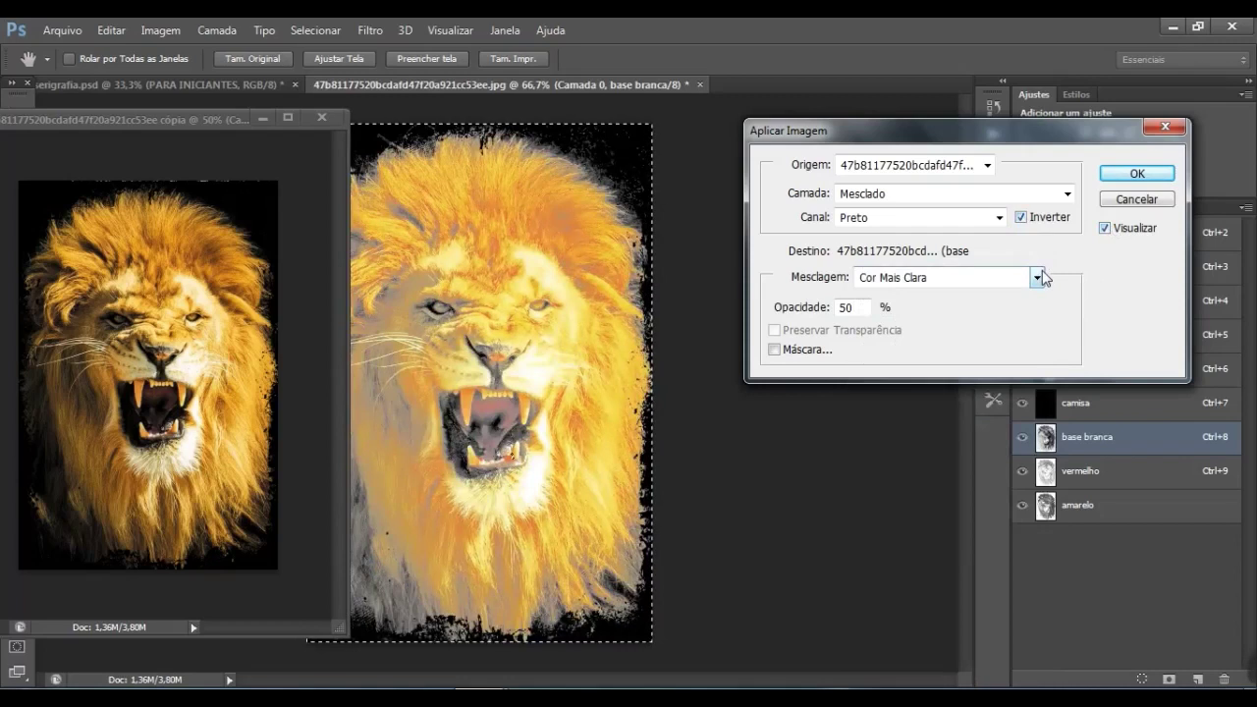
left_click(1044, 278)
left_click(943, 459)
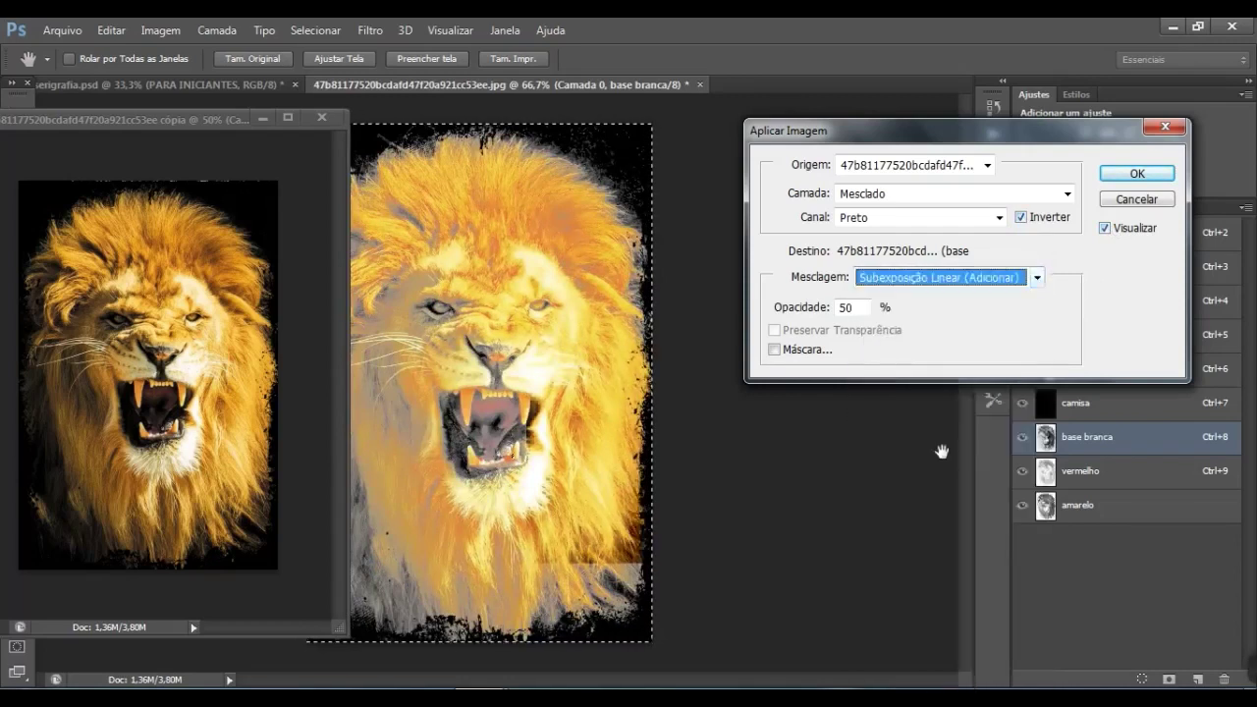
Check the 50% Subexposição Linear (Adicionar) result against the original and apply it to base branca
left_click(1105, 228)
left_click(1105, 228)
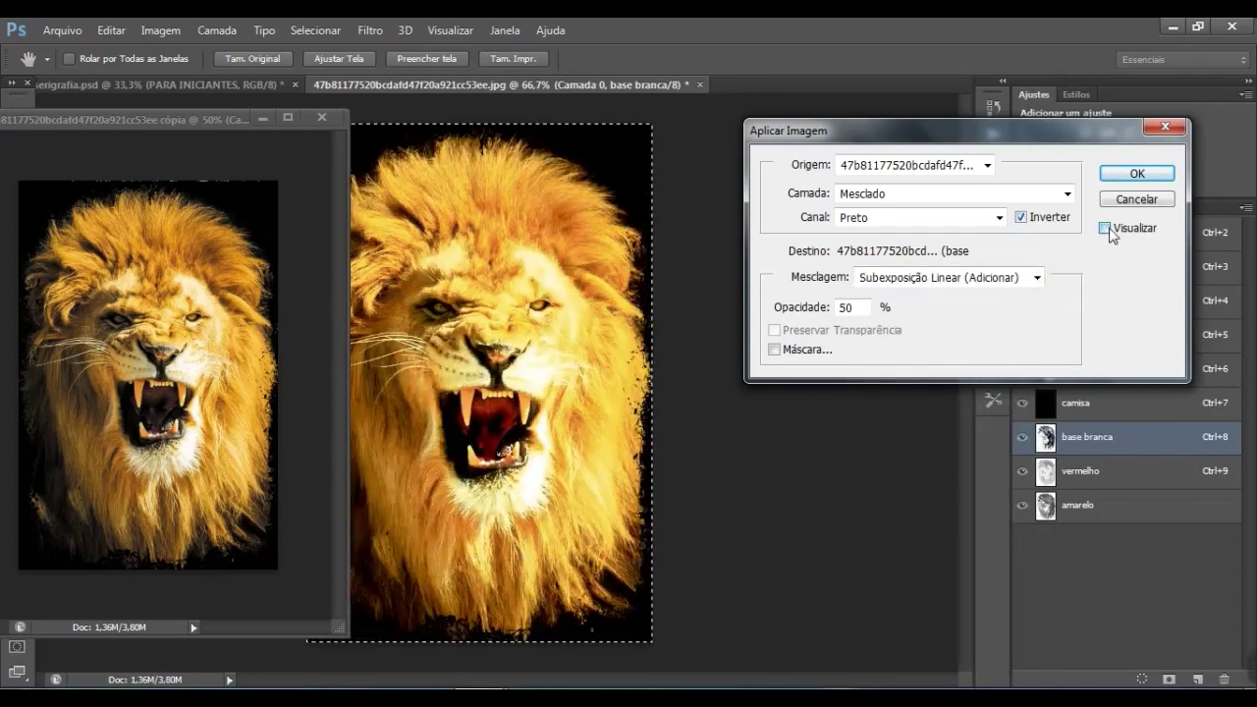
left_click(1107, 228)
left_click(1106, 229)
left_click(1107, 229)
left_click(1107, 228)
left_click(1107, 229)
left_click(1106, 229)
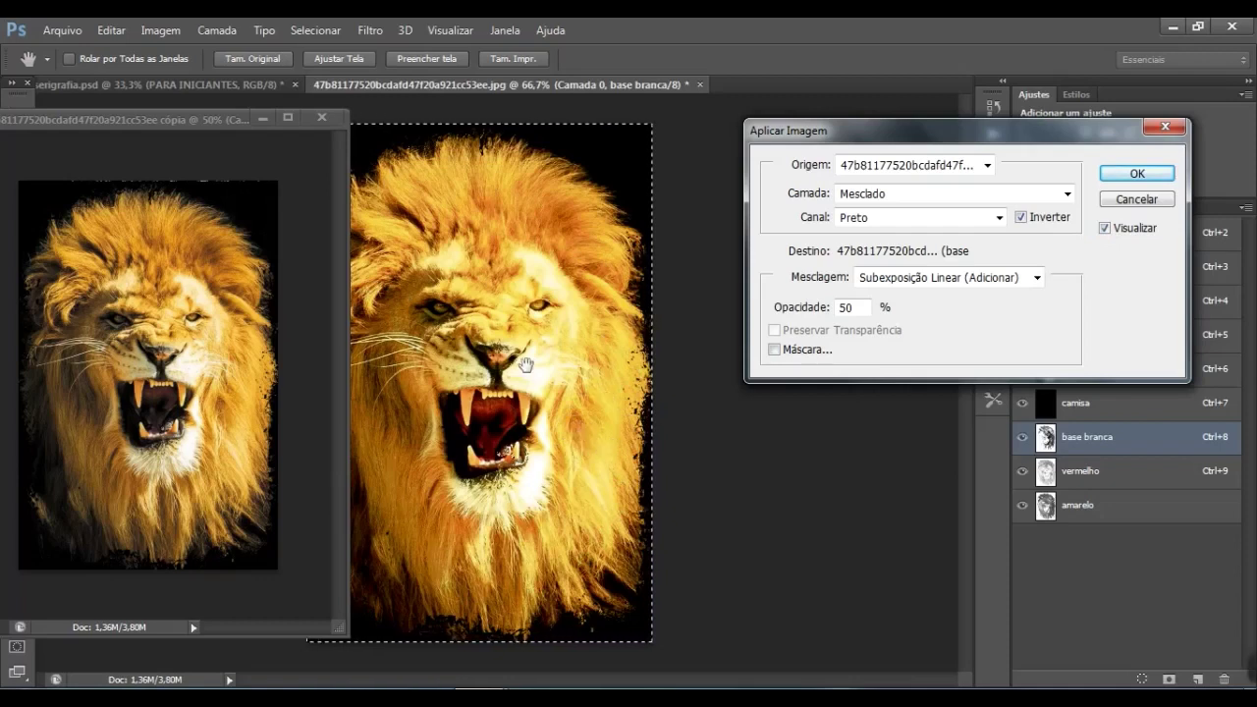
left_click(1136, 174)
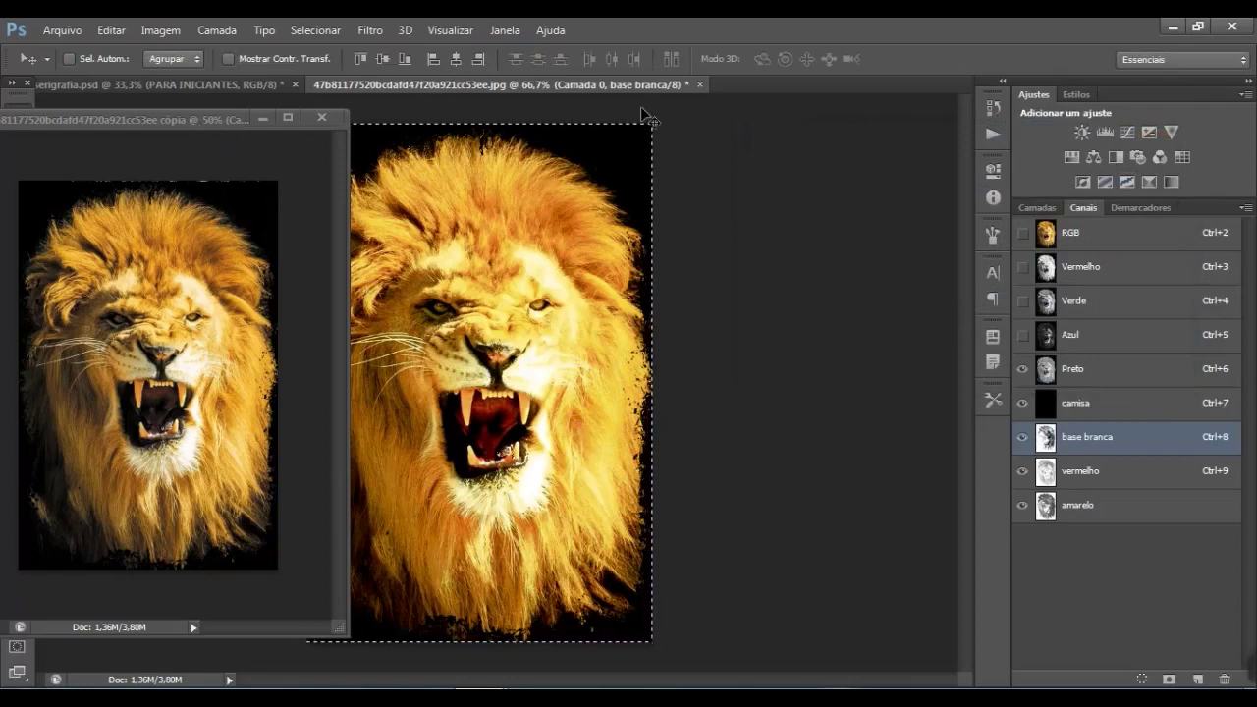
Select the amarelo spot channel and try a Levels white point of 224, then cancel
left_click(263, 118)
left_click(1108, 478)
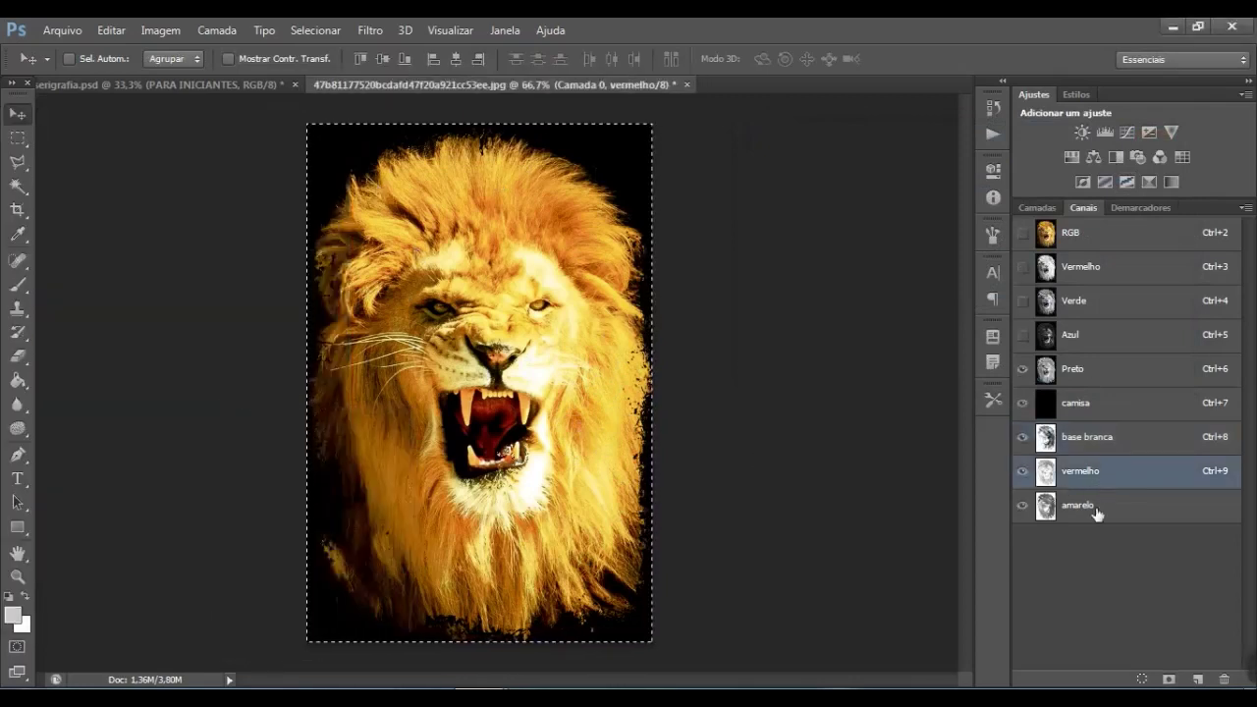
left_click(1100, 513)
key("ctrl+l")
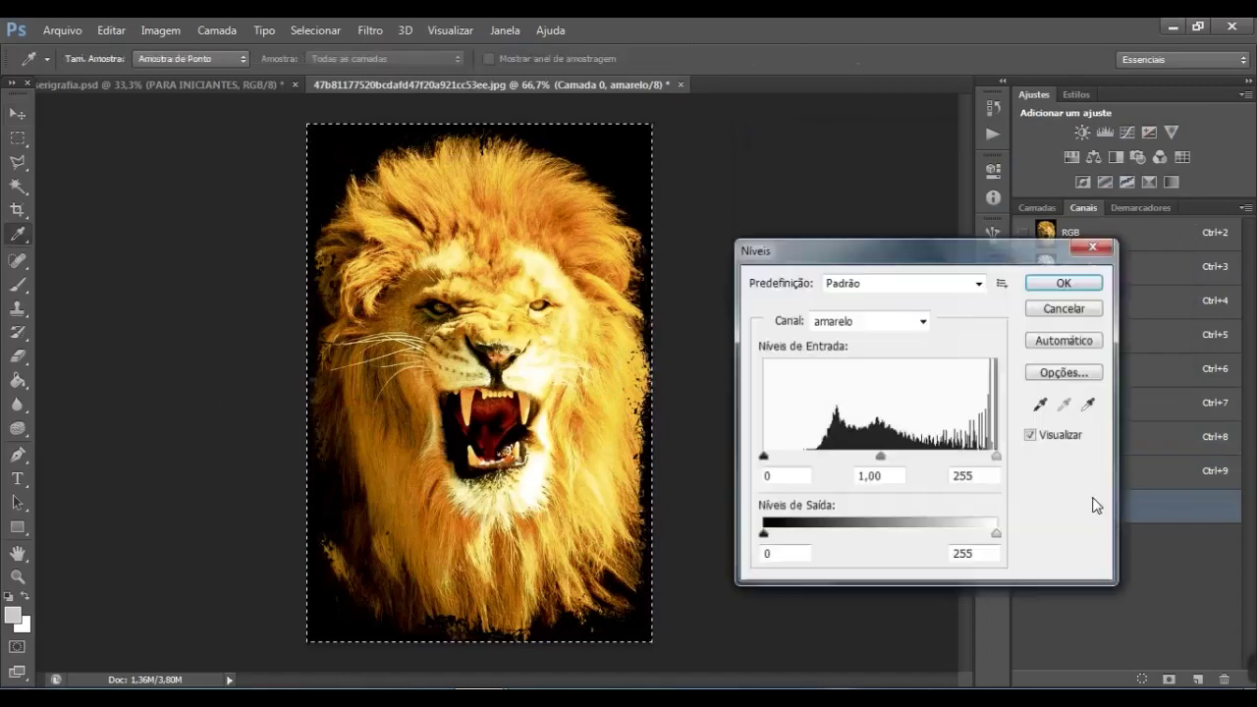
mouse_move(997, 456)
left_mouse_down()
mouse_move(970, 459)
mouse_move(1002, 458)
left_mouse_up()
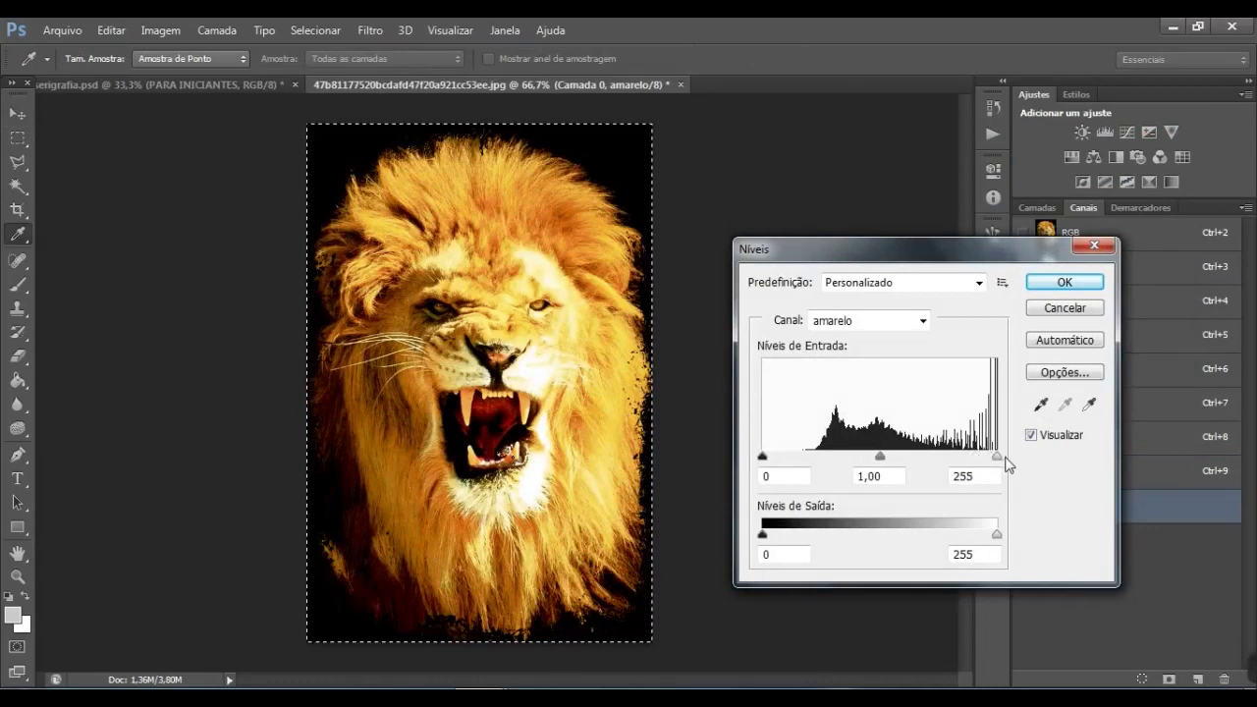
left_click(1092, 310)
Apply a Curves S-curve to amarelo with points at 96→85 and 180→188
key("ctrl+m")
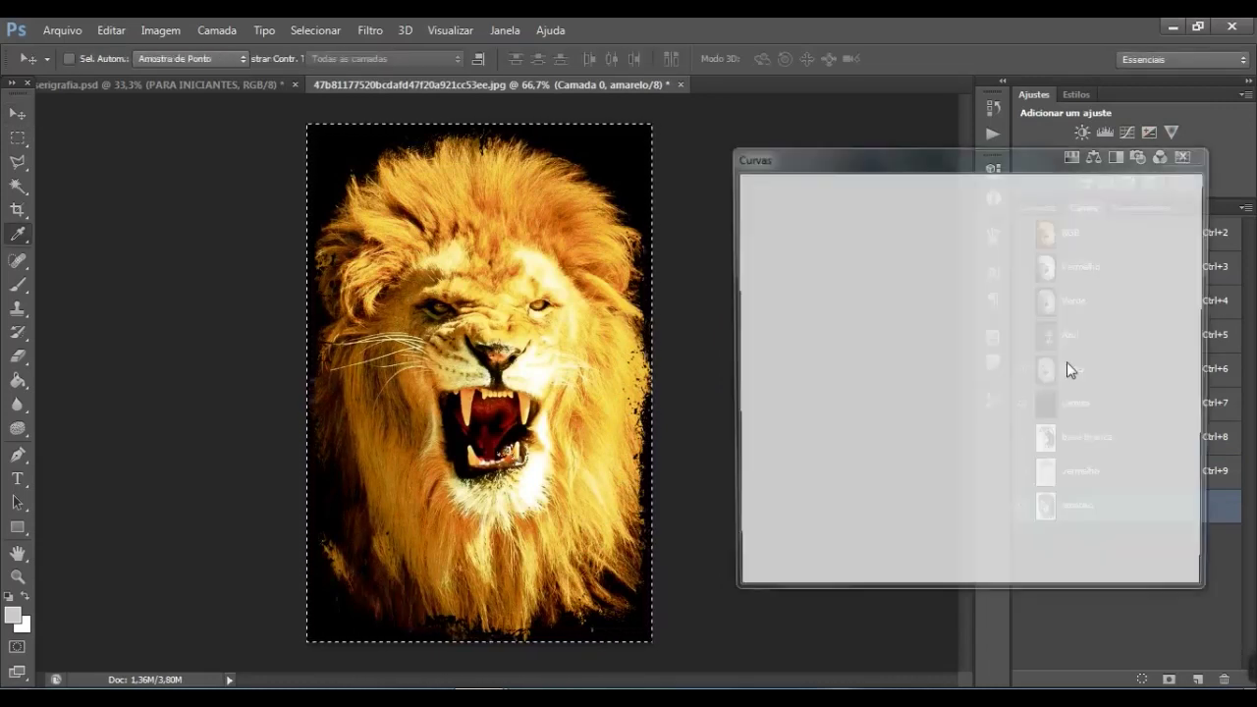
left_click_drag(929, 363, 921, 384)
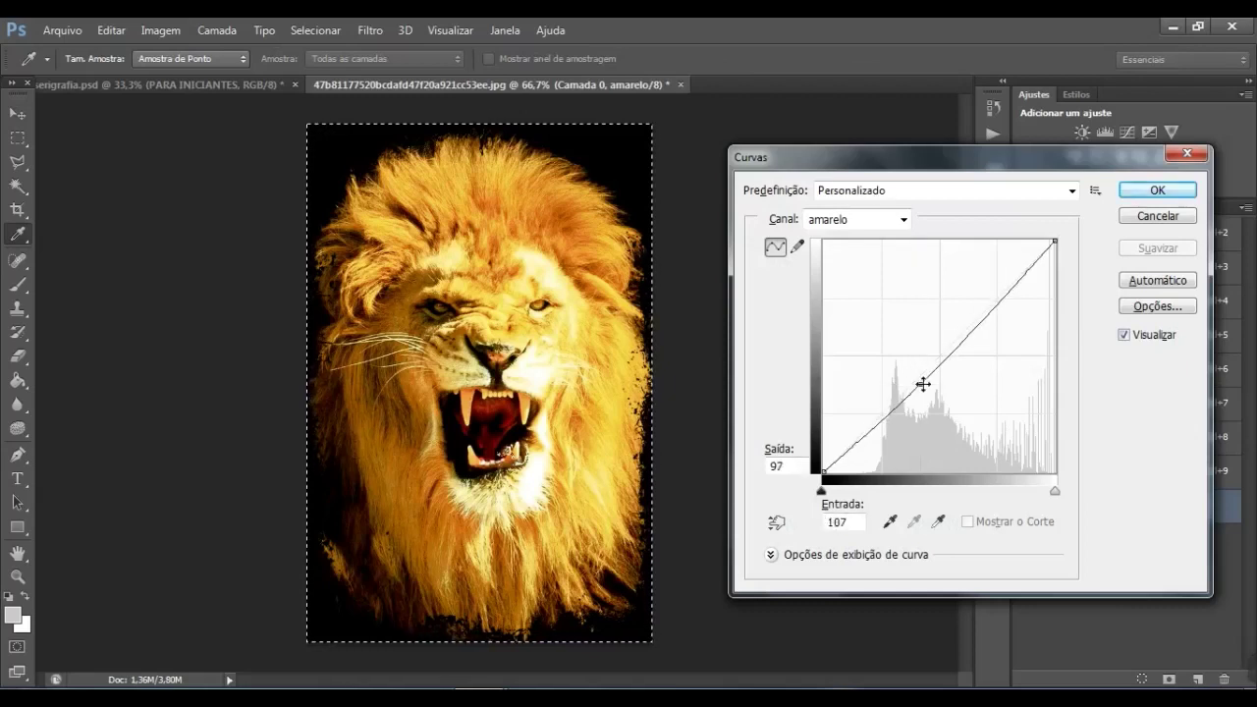
left_click_drag(988, 325, 968, 311)
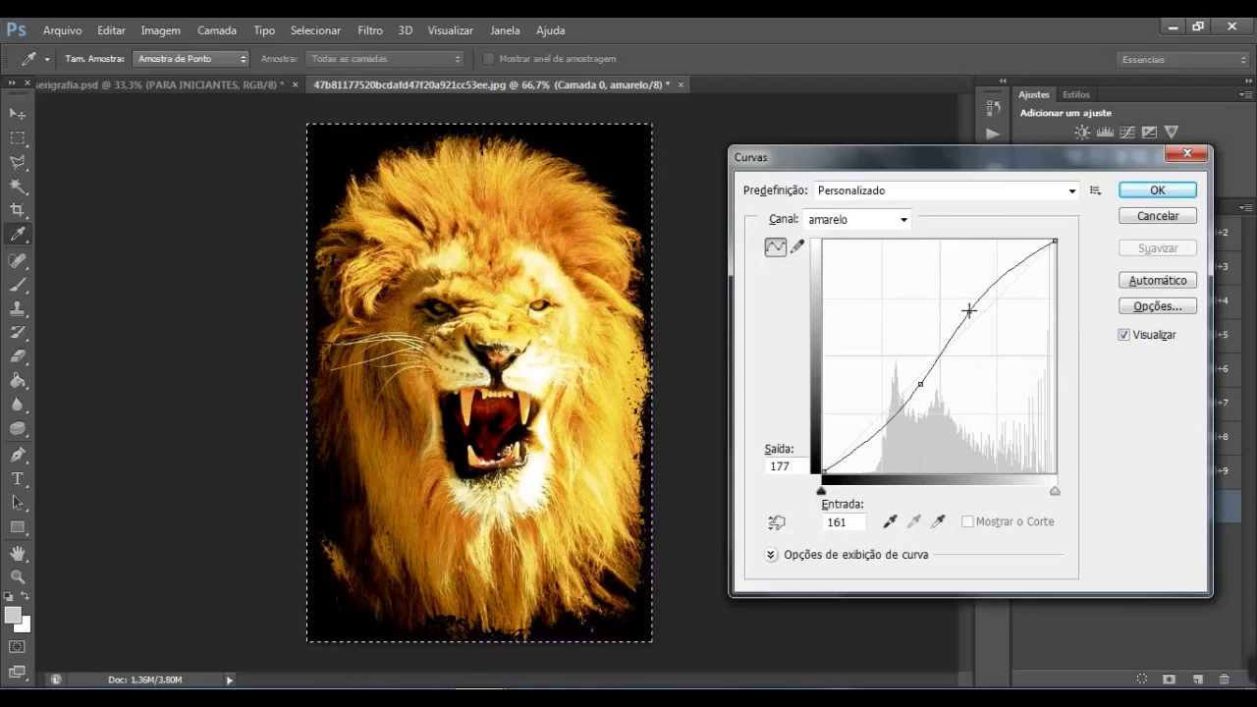
left_click_drag(968, 311, 970, 312)
mouse_move(921, 387)
left_mouse_down()
mouse_move(914, 407)
mouse_move(911, 391)
left_mouse_up()
left_click_drag(968, 311, 985, 299)
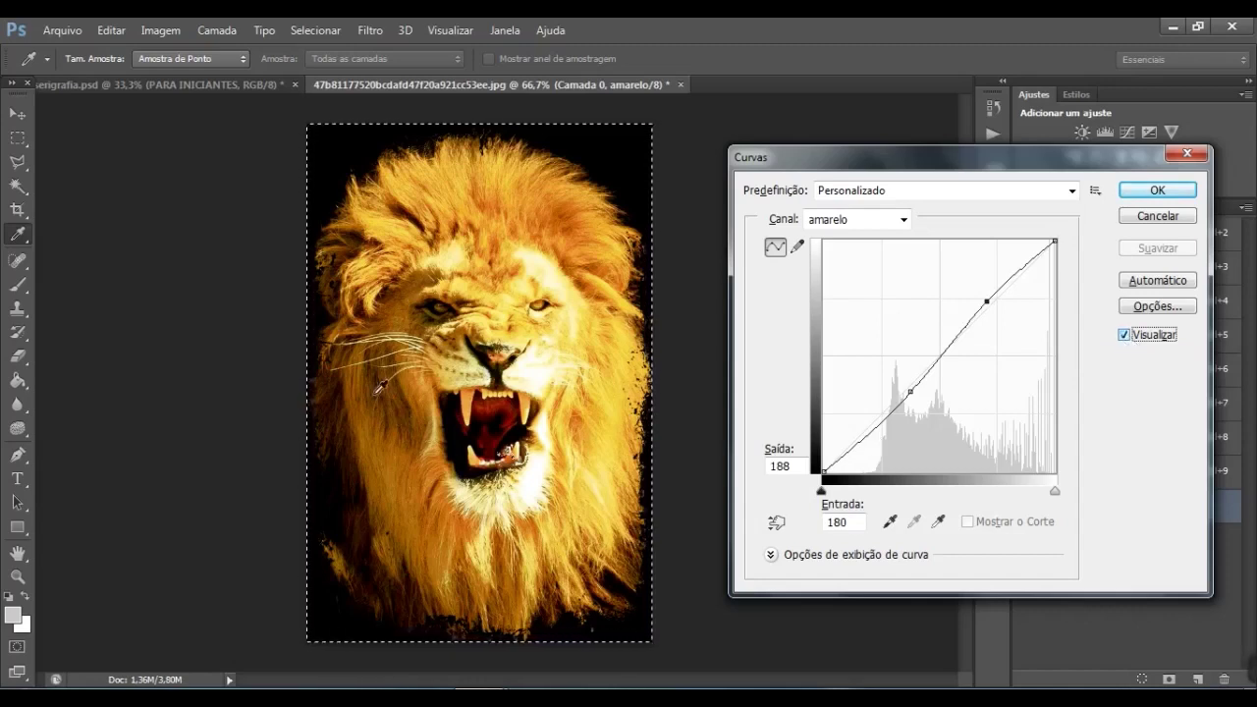
left_click(1157, 189)
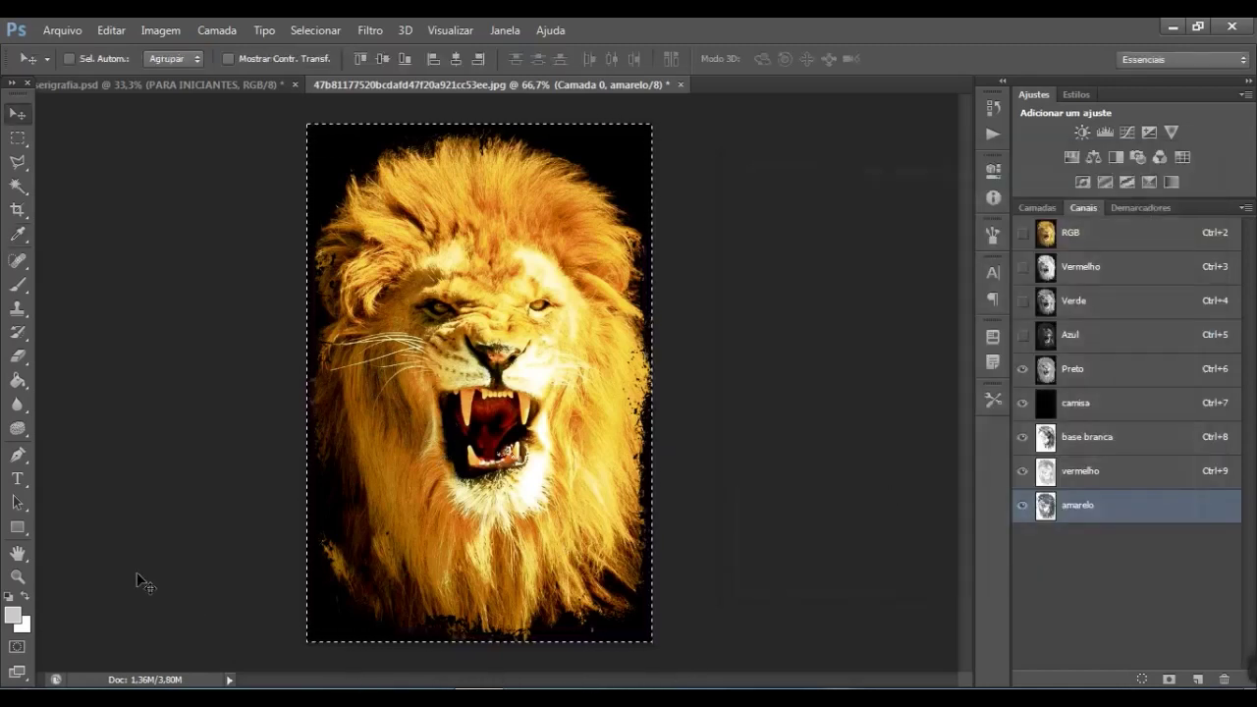
Deselect, set a 70-pixel Clone Stamp brush at 200% zoom, and sample a source in the mane
left_click(17, 307)
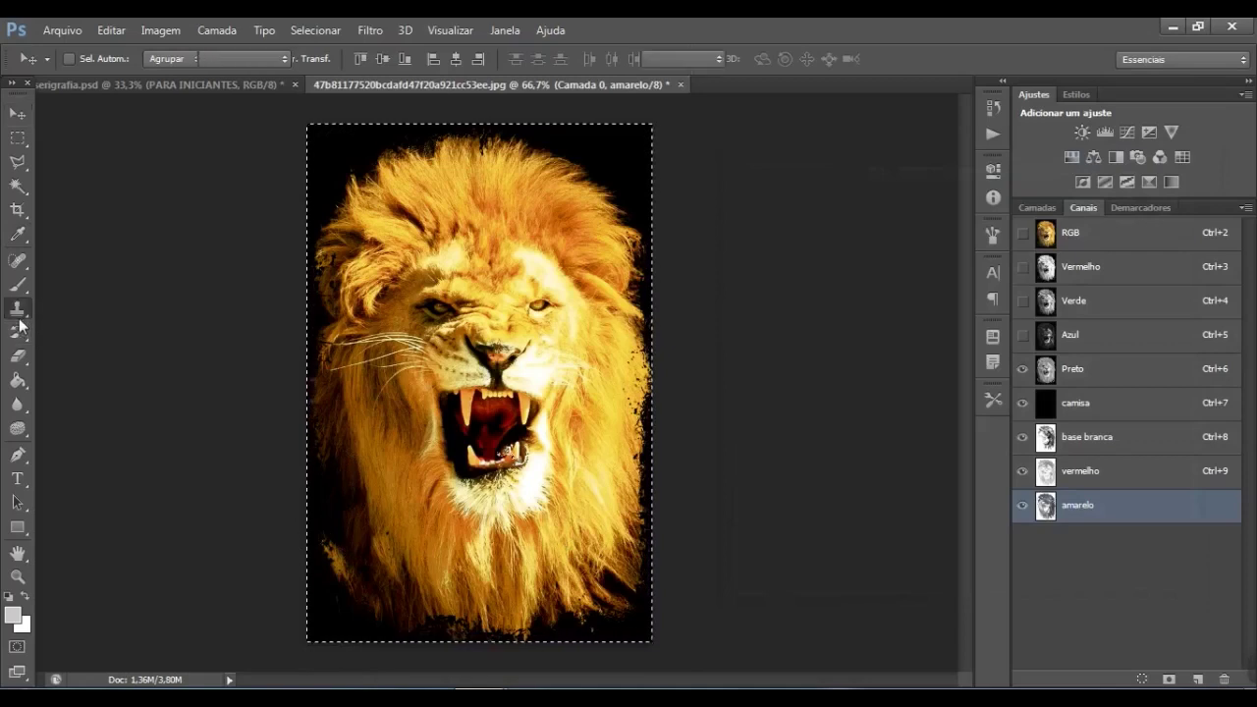
key("ctrl+d")
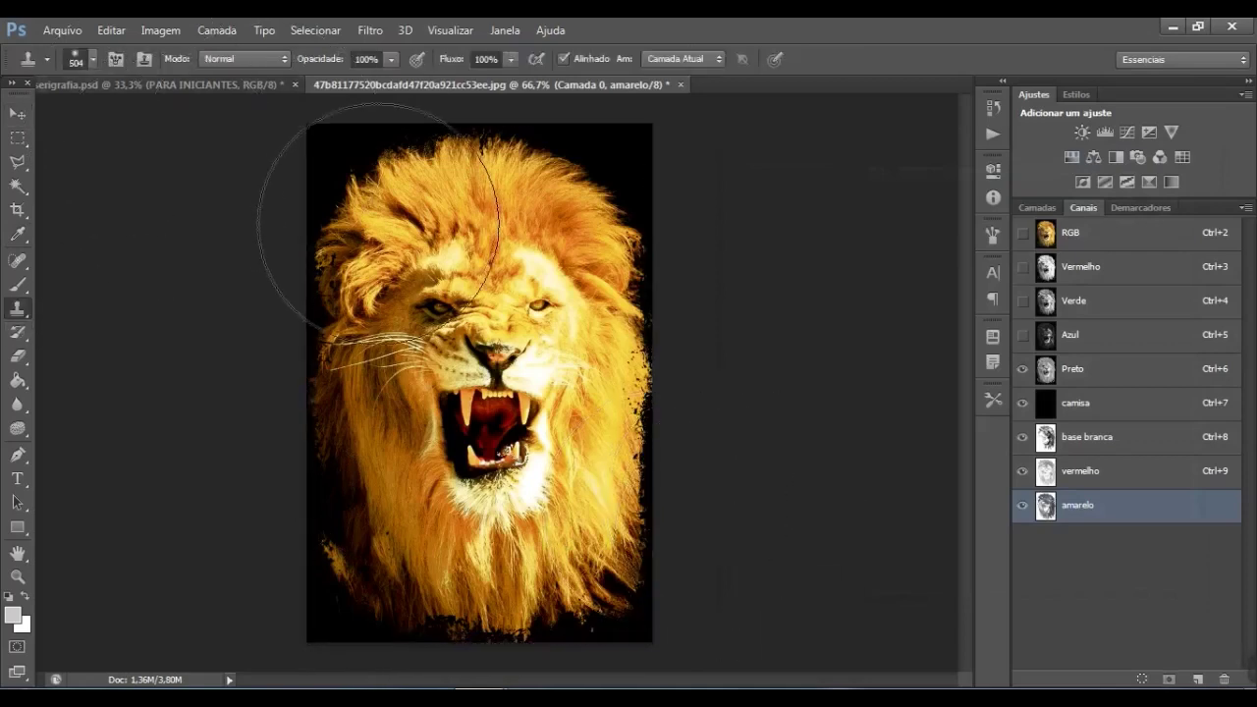
key("bracketright")
key("bracketright")
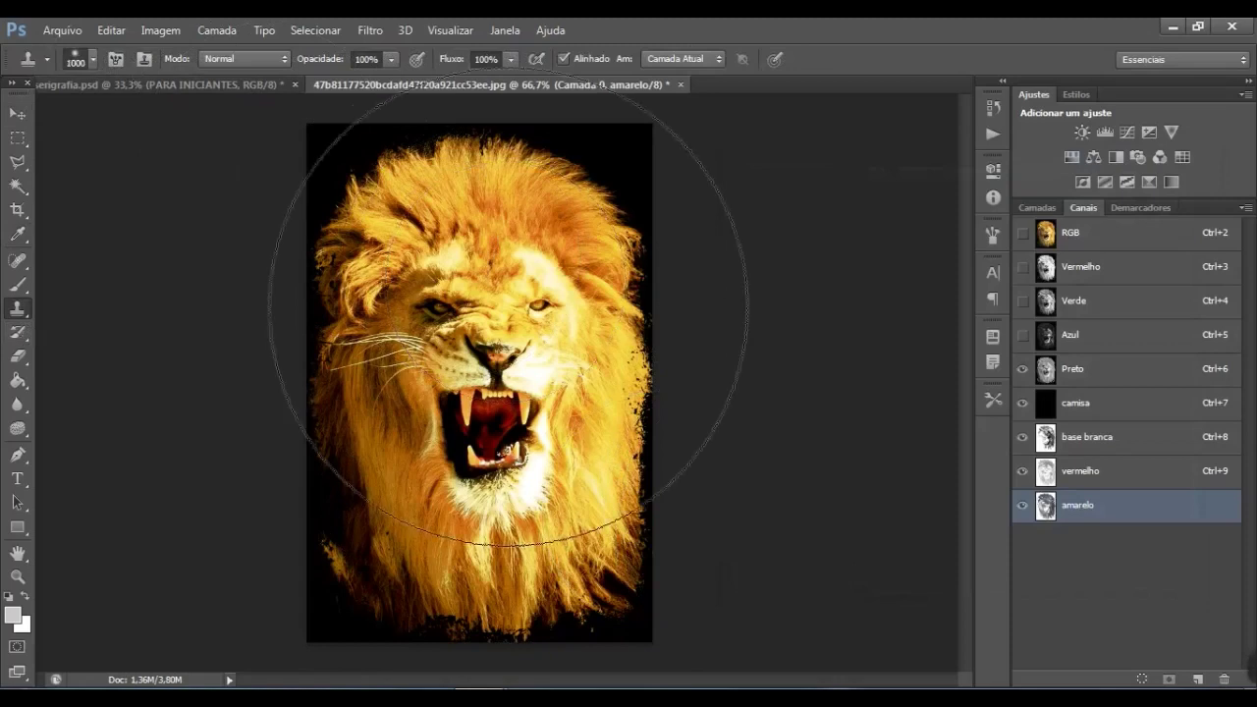
key("bracketleft")
key("bracketleft")
key("bracketleft")
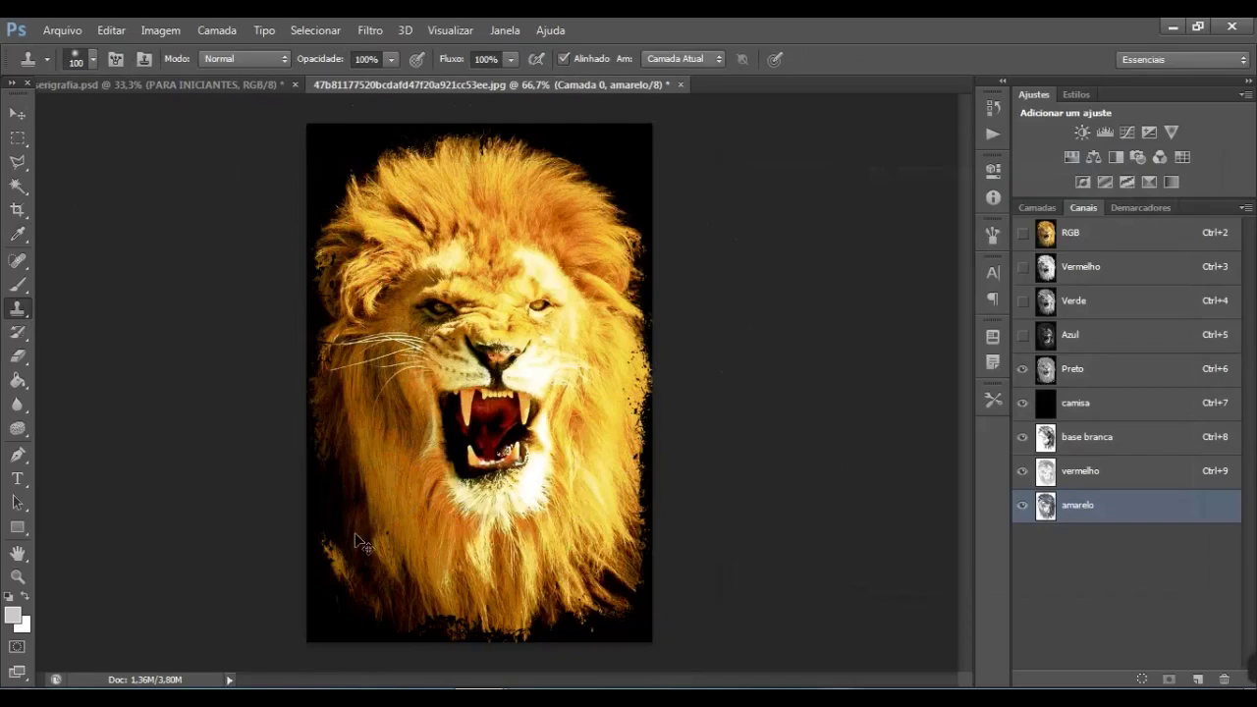
key("ctrl+plus")
key("ctrl+plus")
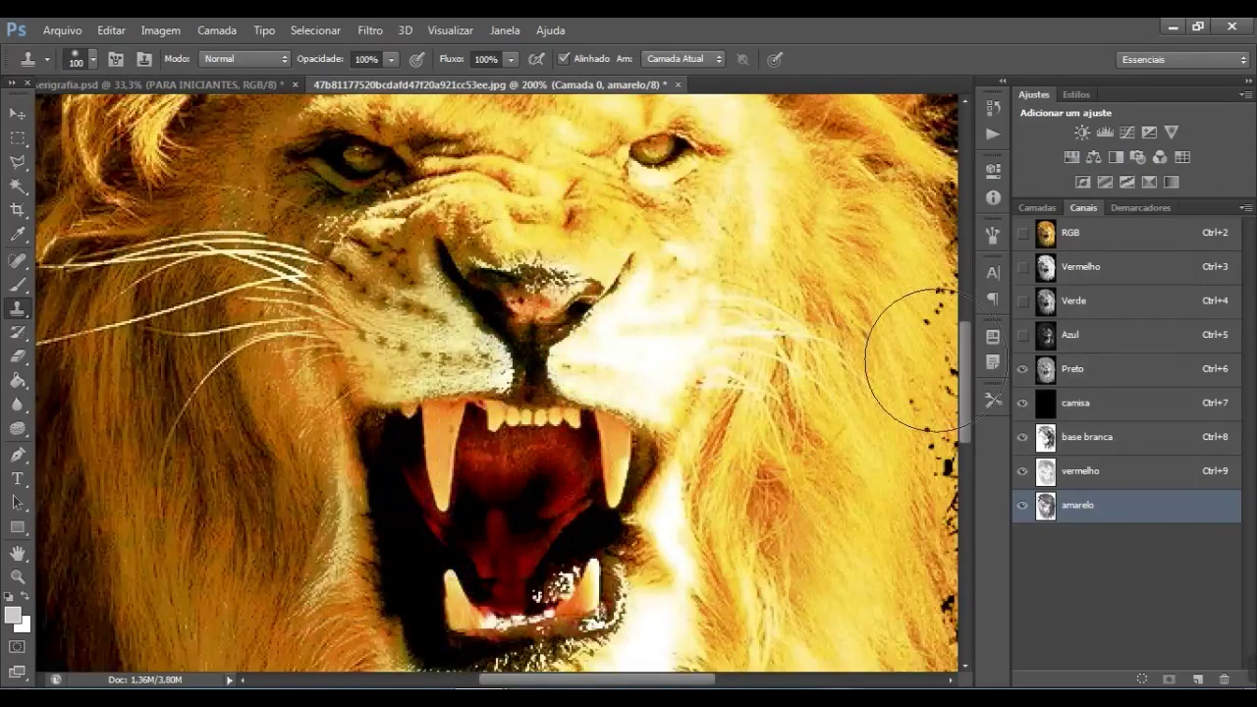
scroll(915, 359, "down", 5)
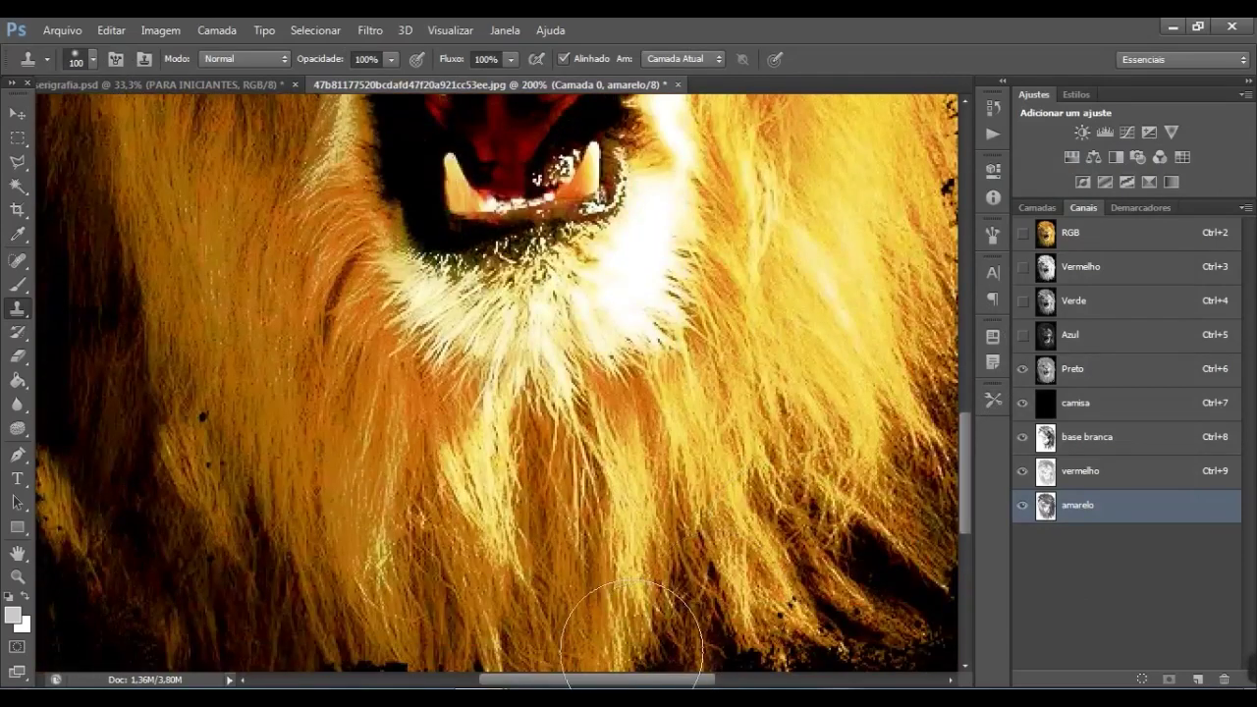
left_click_drag(587, 687, 483, 682)
key("bracketright")
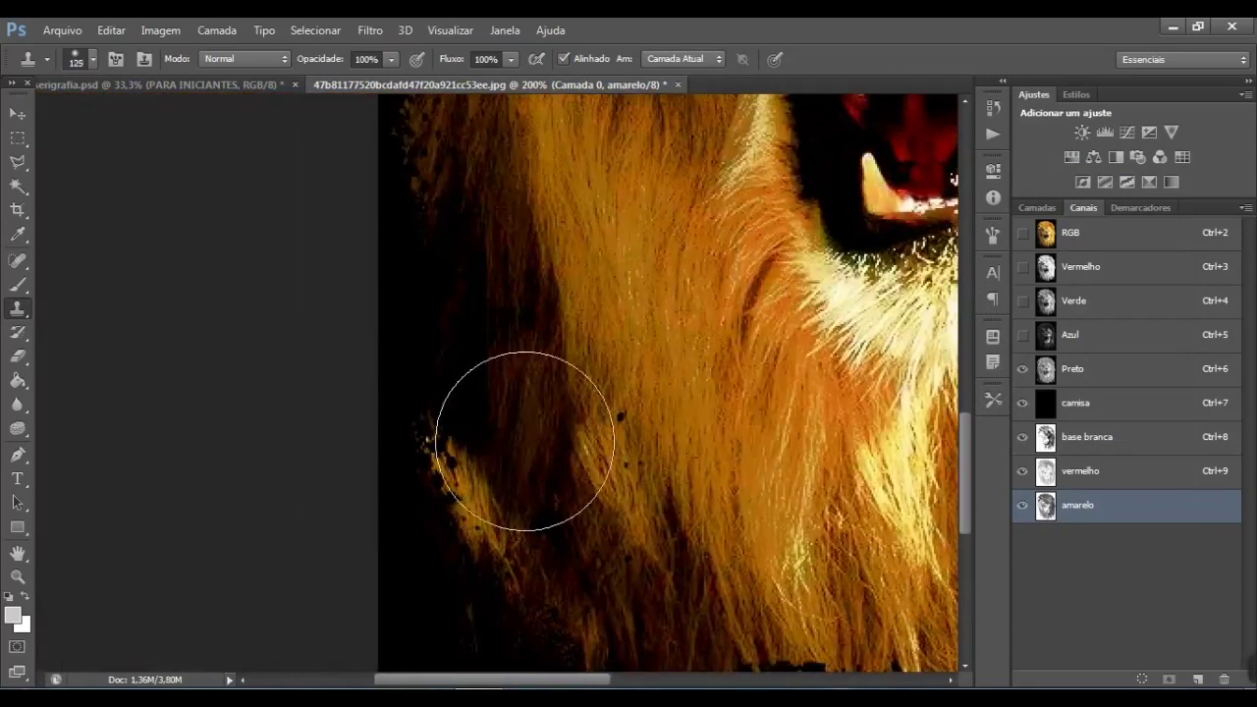
key("bracketleft")
key("bracketleft")
key("bracketleft")
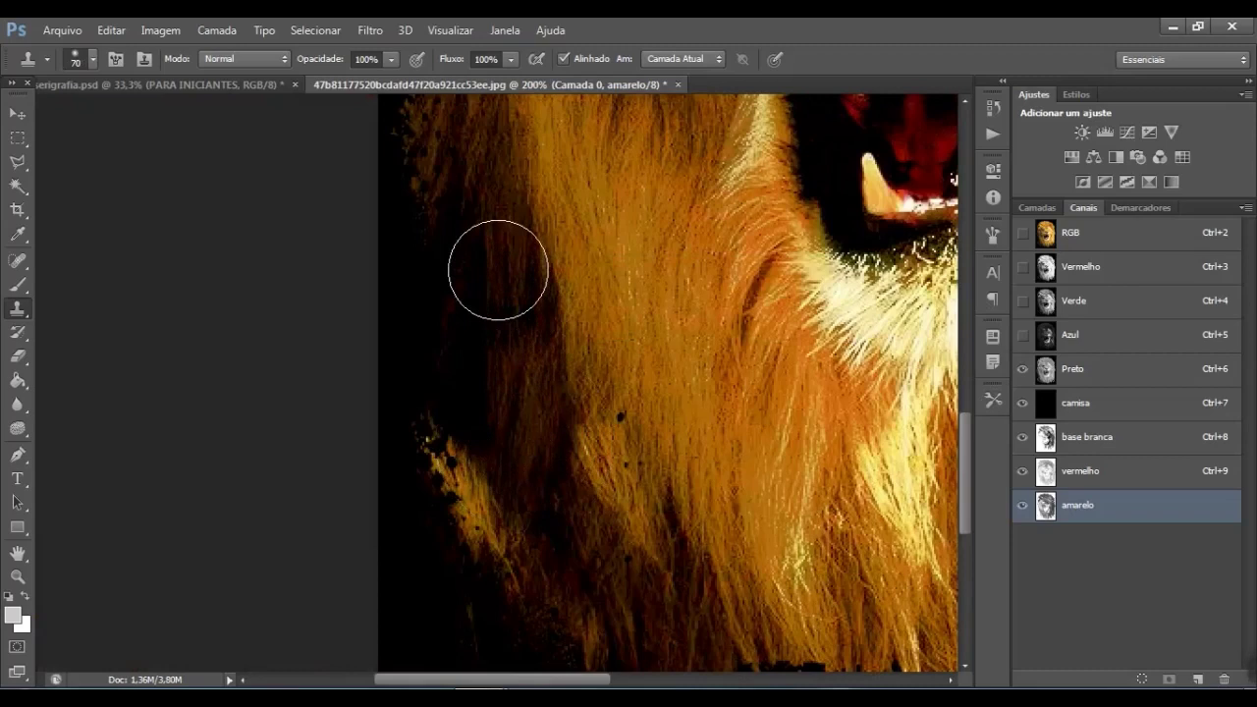
key("alt")
left_click(497, 270, "alt")
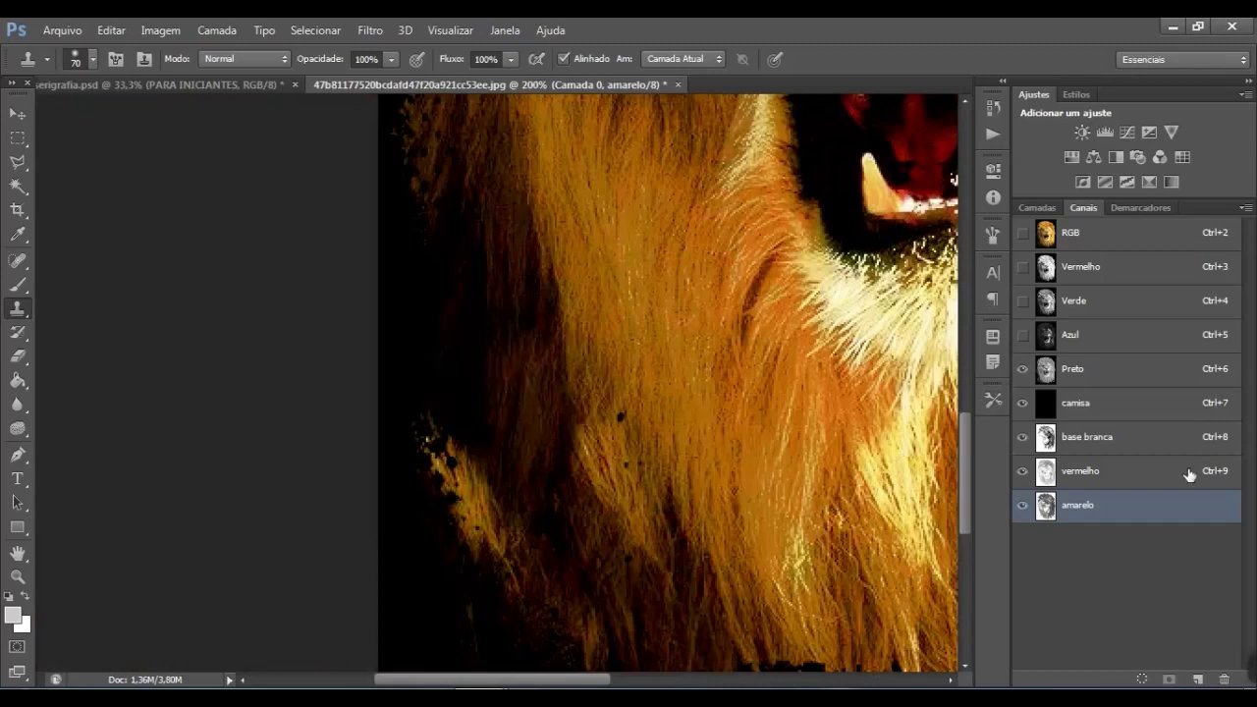
Show the composite and spot channels, then clone hair texture over the dark mane patch on vermelho
left_click(1106, 239)
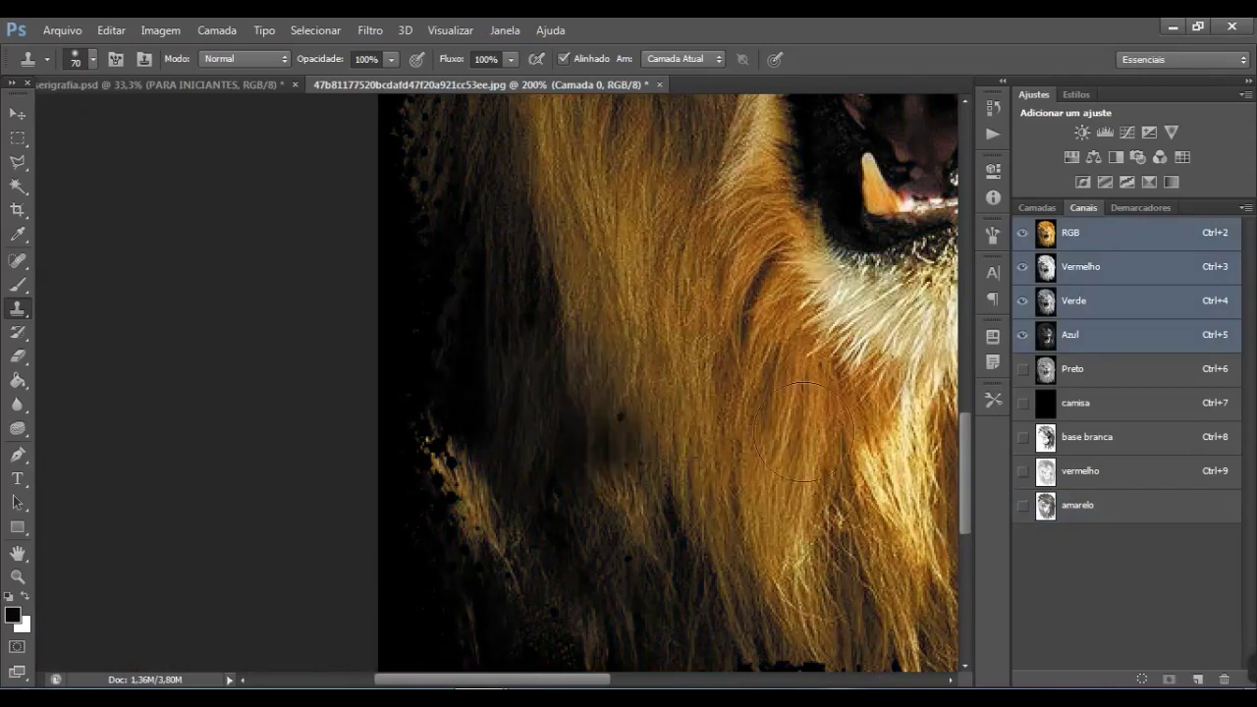
left_click_drag(1022, 411, 1023, 503)
left_click(1072, 442)
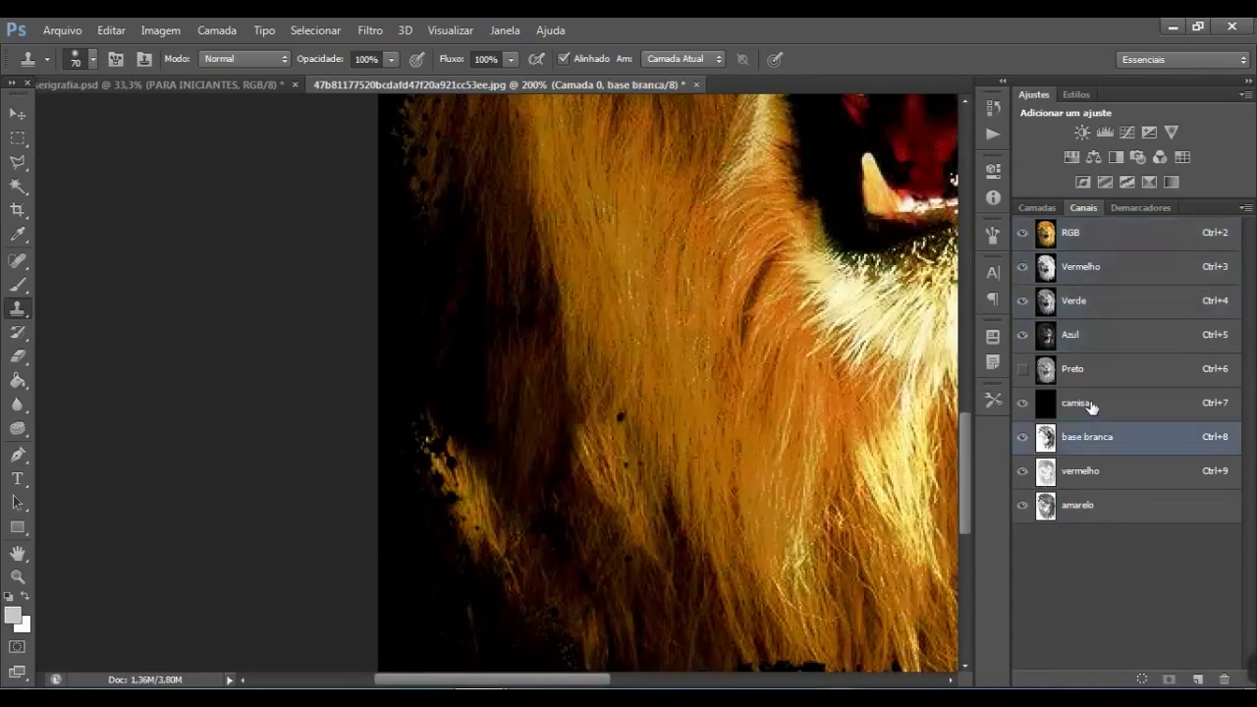
left_click(1092, 416)
left_click(1090, 454)
left_click(1091, 472)
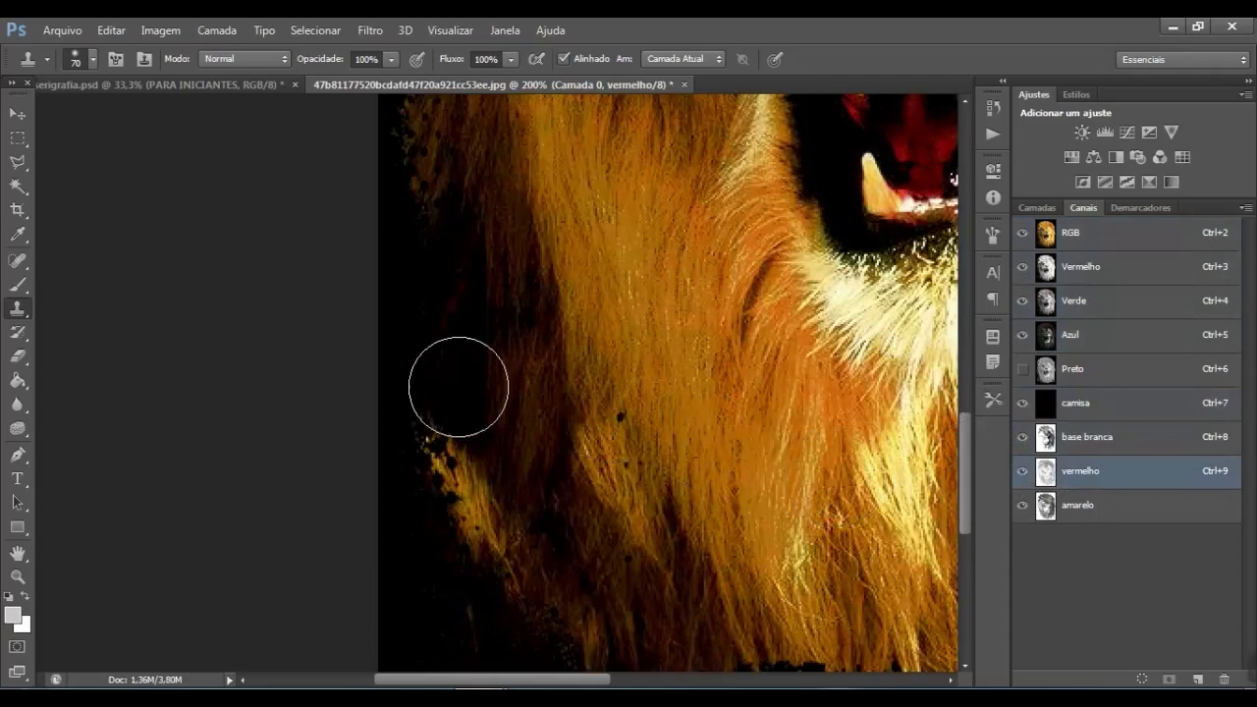
left_click_drag(459, 386, 520, 435)
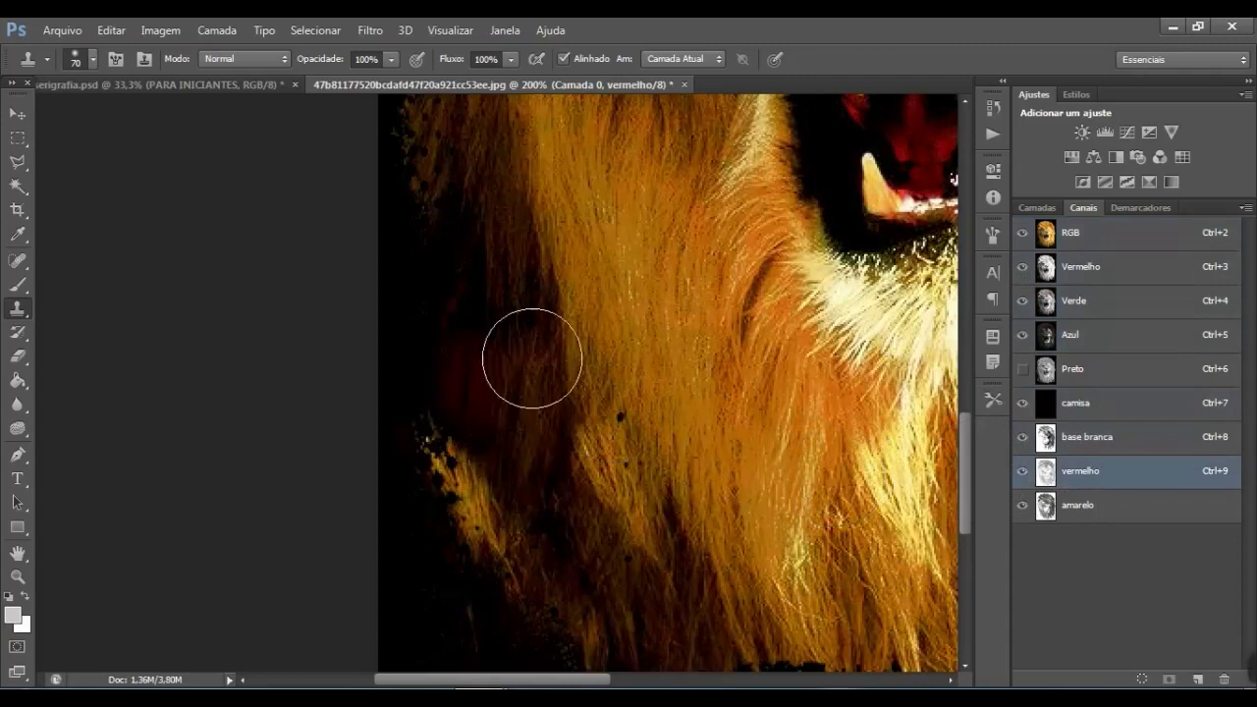
left_click(515, 323, "alt")
left_click_drag(474, 291, 502, 350)
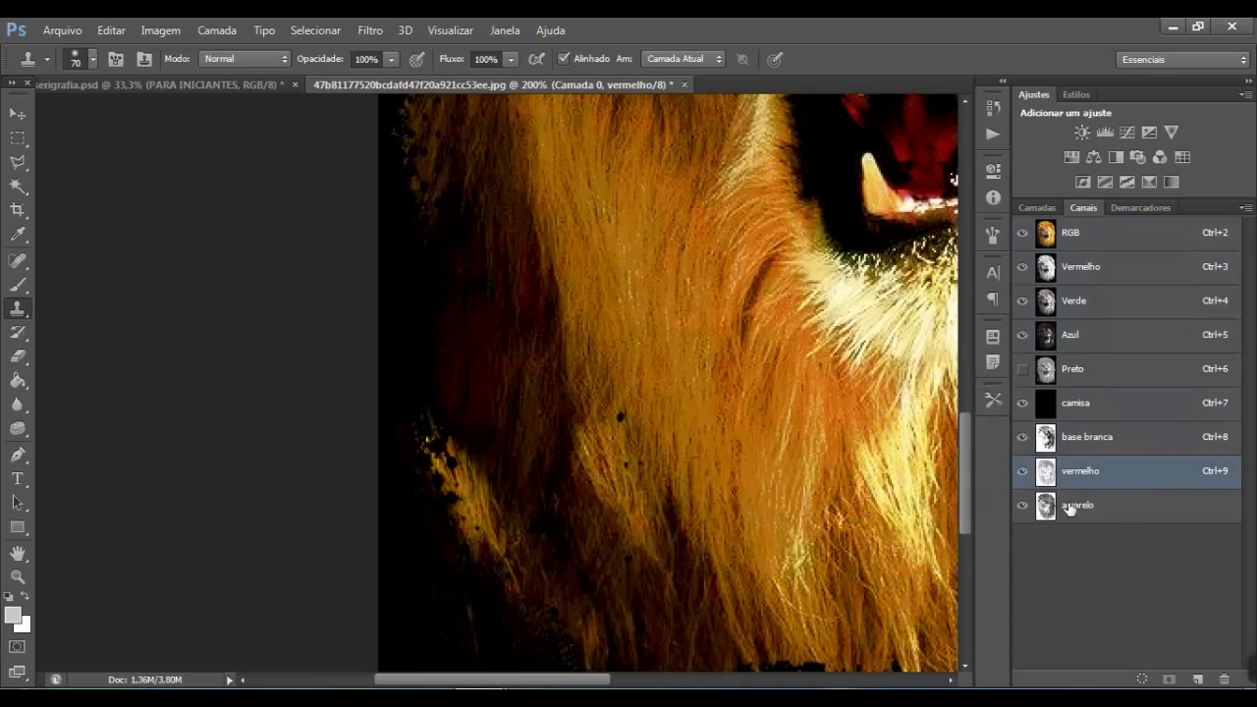
Clone lighter hair over the dark mane strips on the amarelo channel, then zoom to fit
left_click(1070, 507)
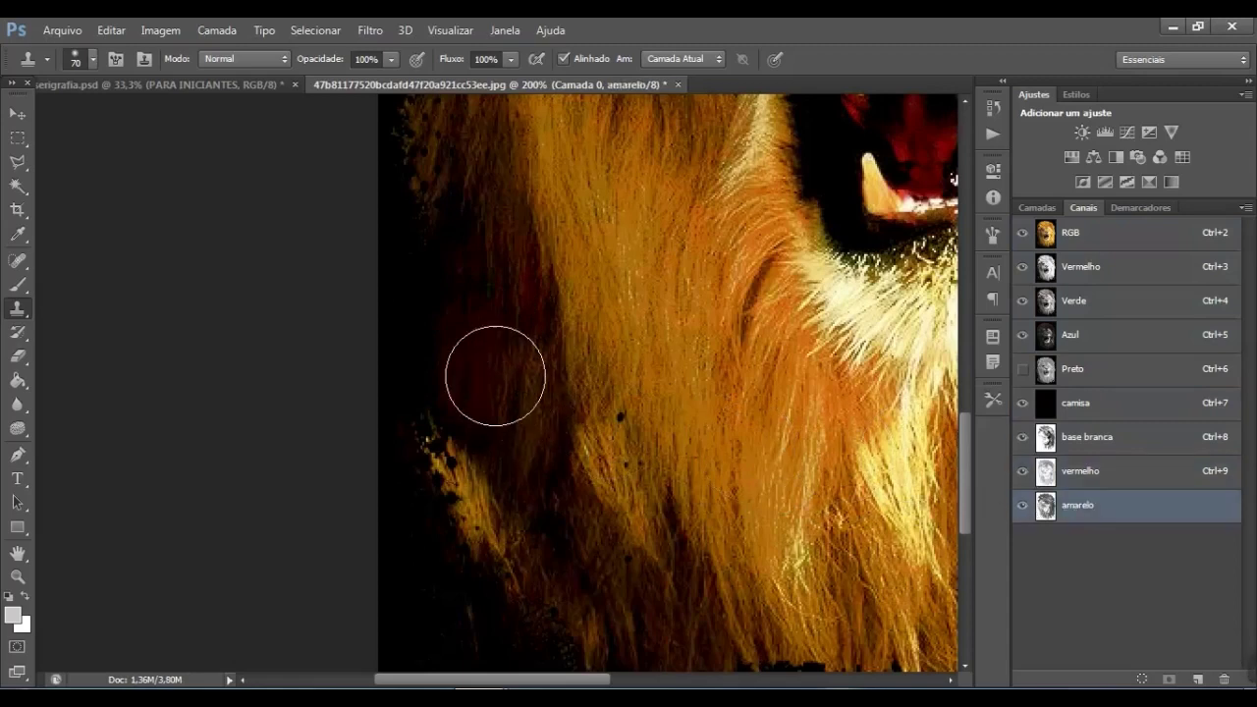
left_click(466, 350)
left_click(501, 293, "alt")
left_click(467, 271)
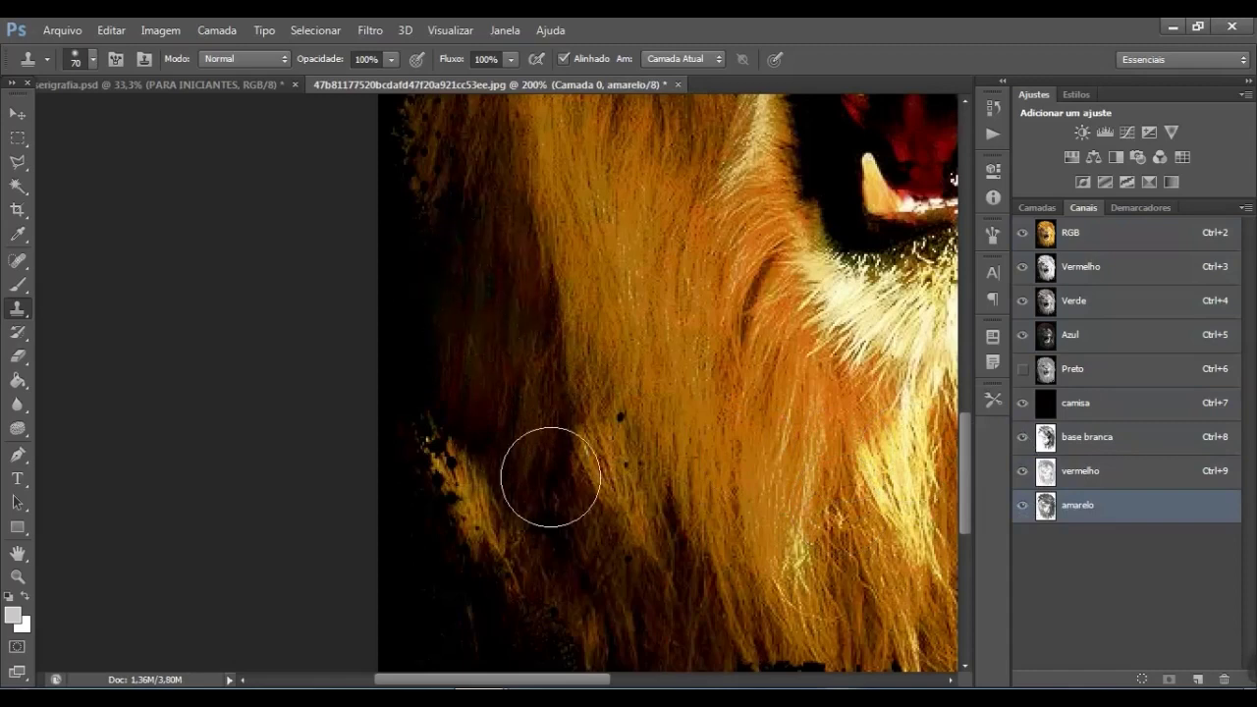
left_click(539, 421, "alt")
left_click(476, 305)
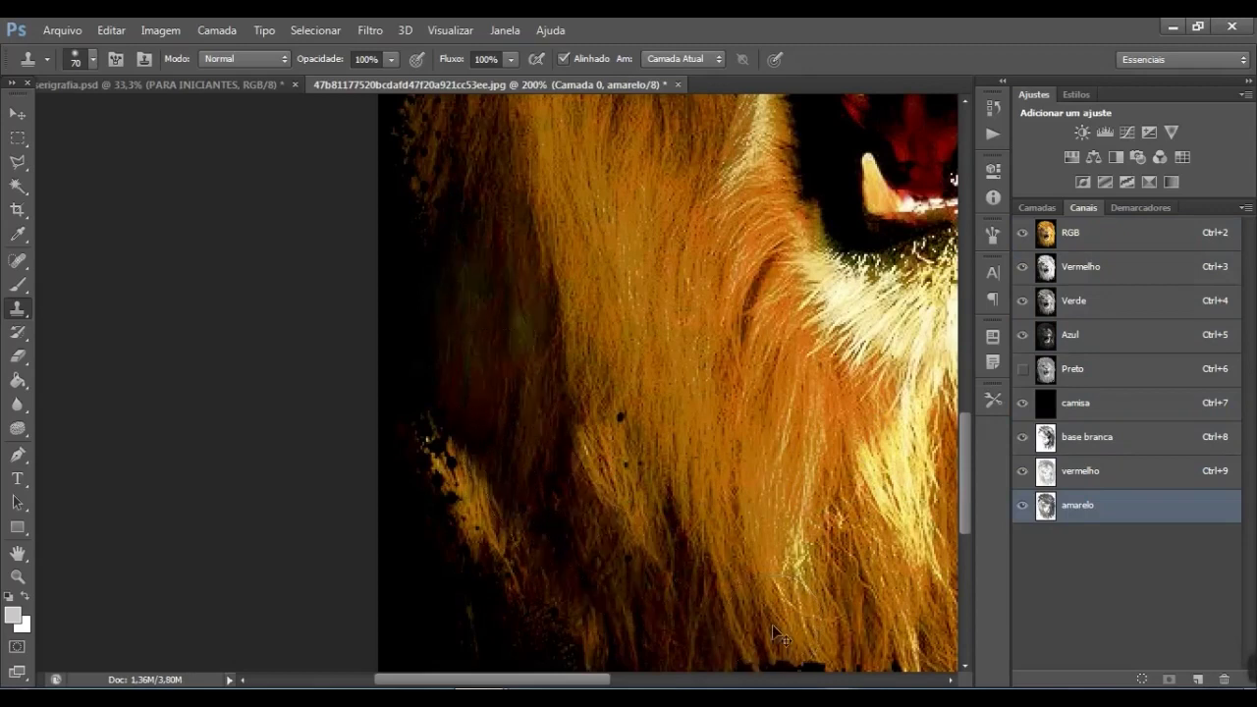
key("ctrl+0")
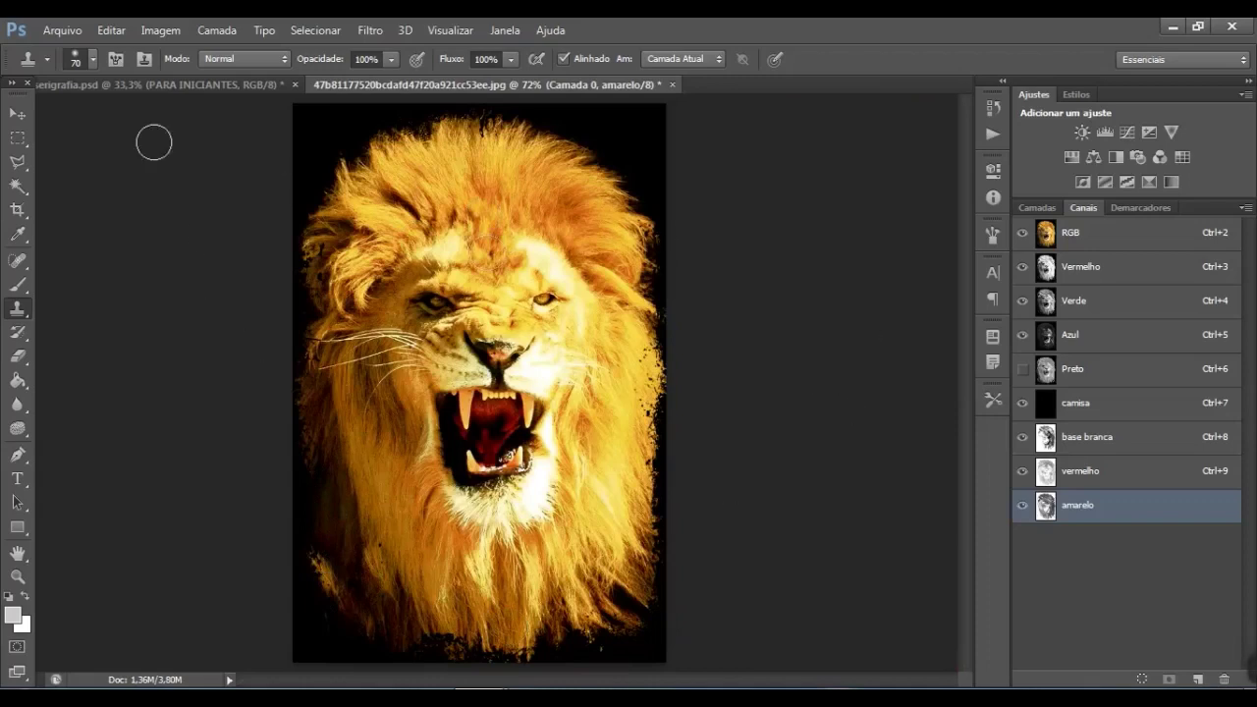
Switch back to the Move tool
left_click(18, 114)
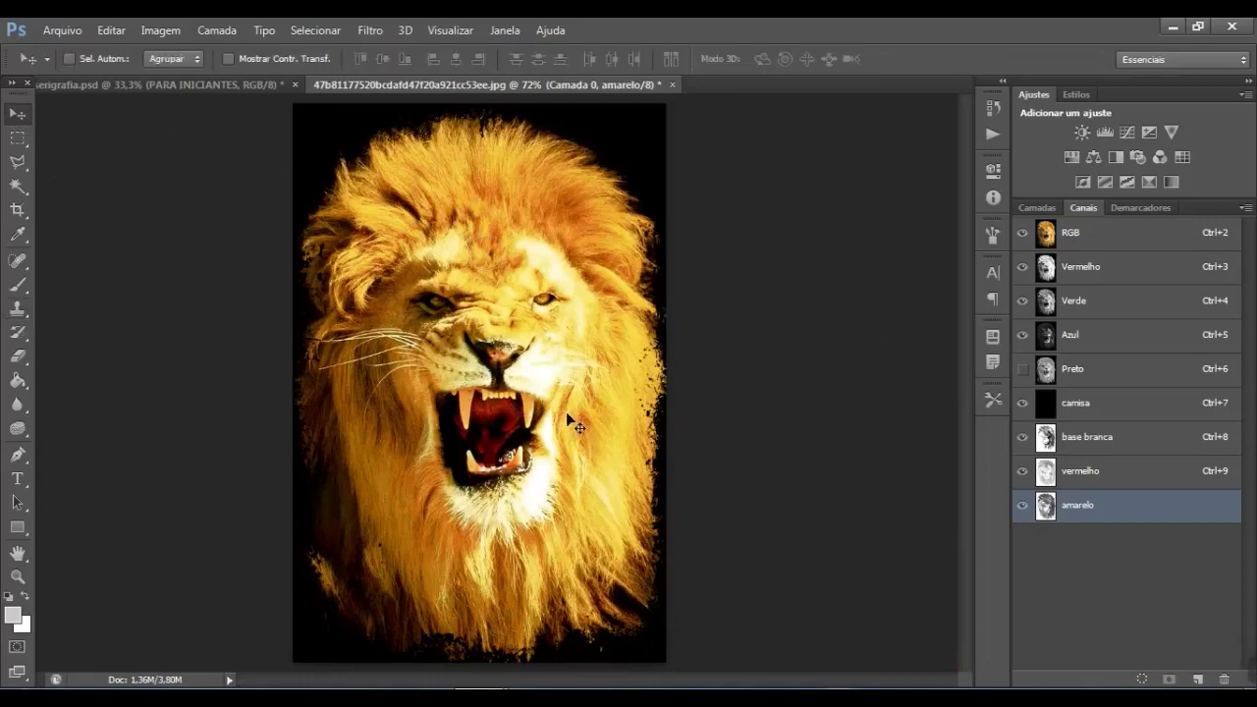